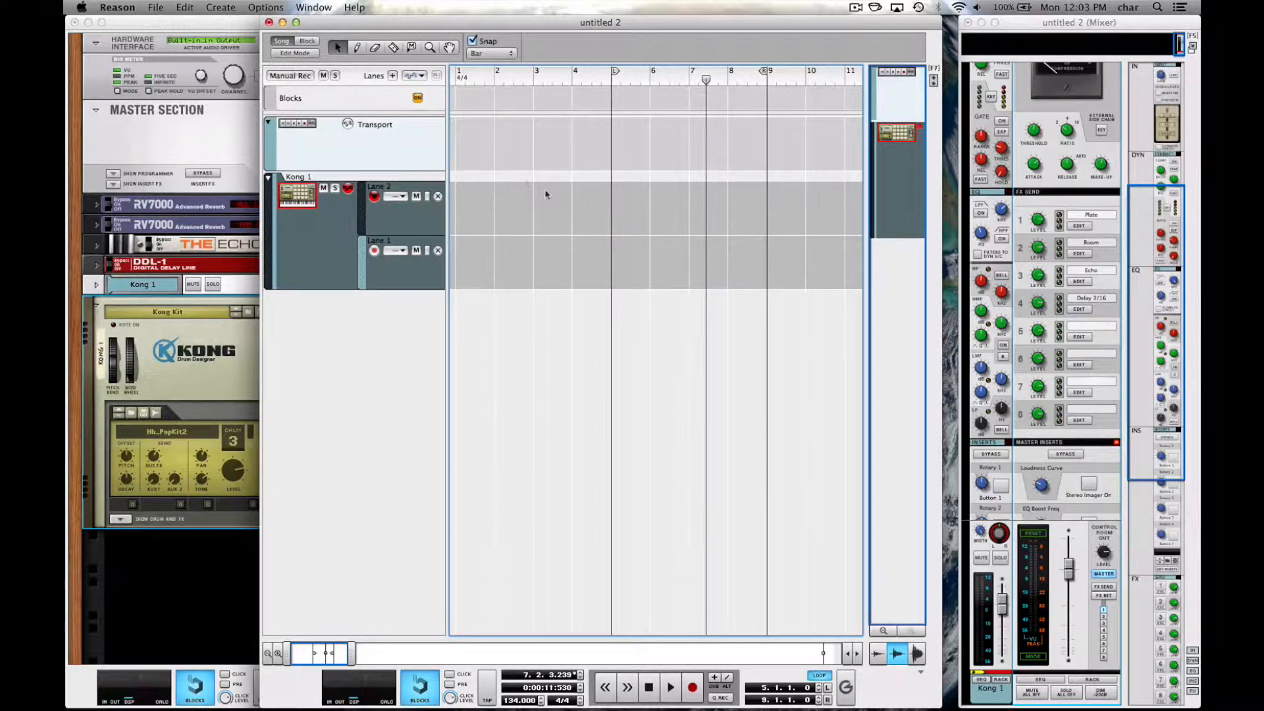
Draw a one-bar clip at bar 1 on Lane 1 of the Kong 1 track and open it for note editing.
{"action": "scroll", "coordinate": [546, 195], "scroll_direction": "down", "scroll_amount": 3}
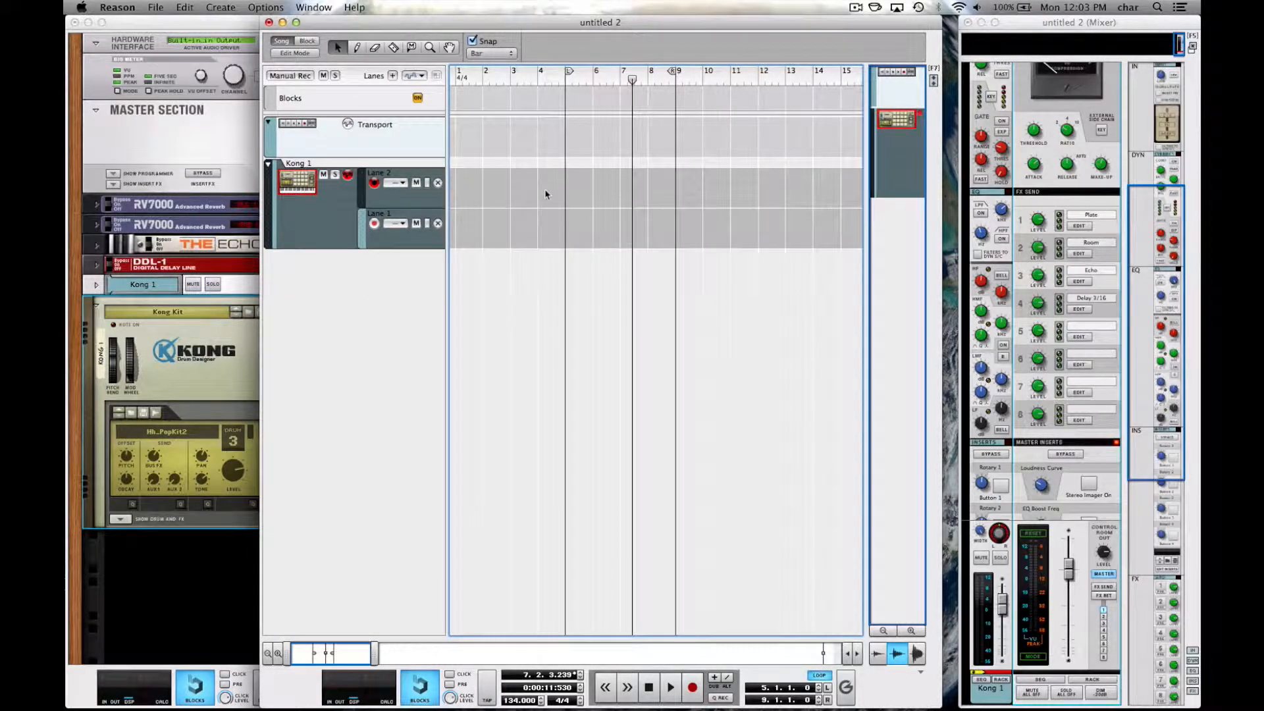
{"action": "mouse_move", "coordinate": [467, 227]}
{"action": "left_mouse_down"}
{"action": "mouse_move", "coordinate": [537, 235]}
{"action": "mouse_move", "coordinate": [474, 227]}
{"action": "left_mouse_up"}
{"action": "double_click", "coordinate": [468, 232]}
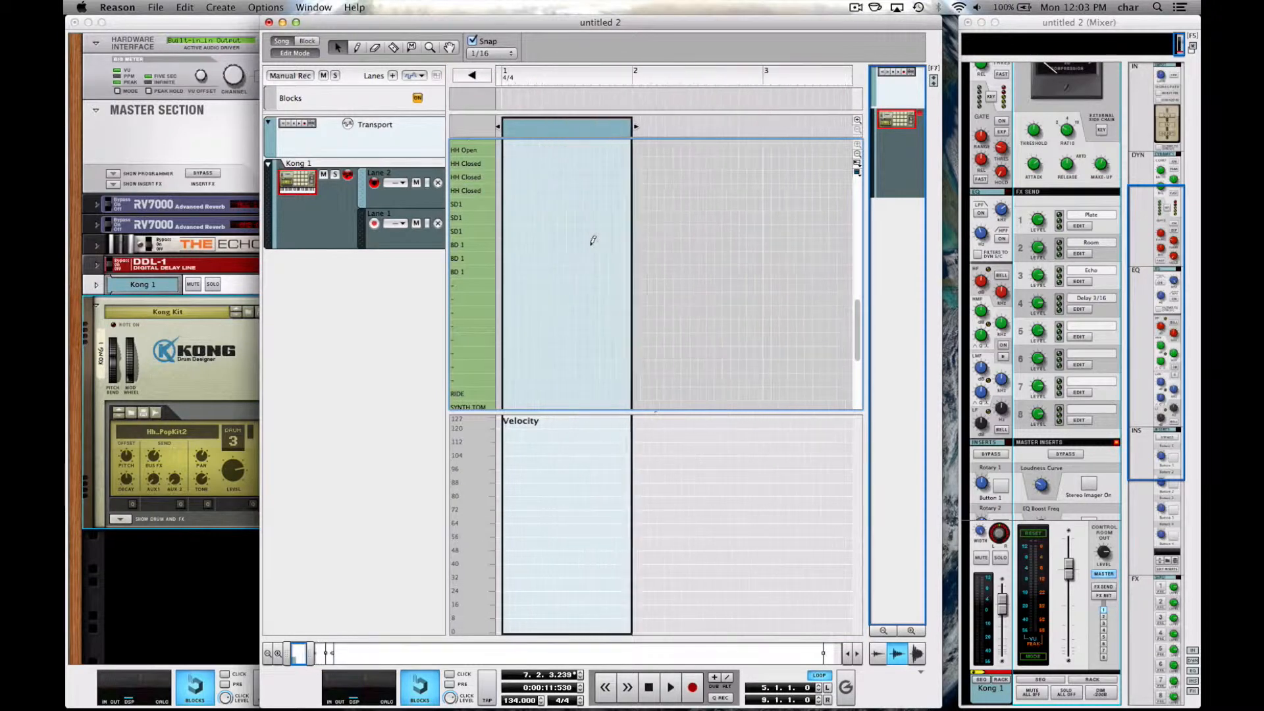
Add 1/16-length BD 1 notes on all four beats of the clip and return to the arrangement view.
{"action": "left_click", "coordinate": [505, 402]}
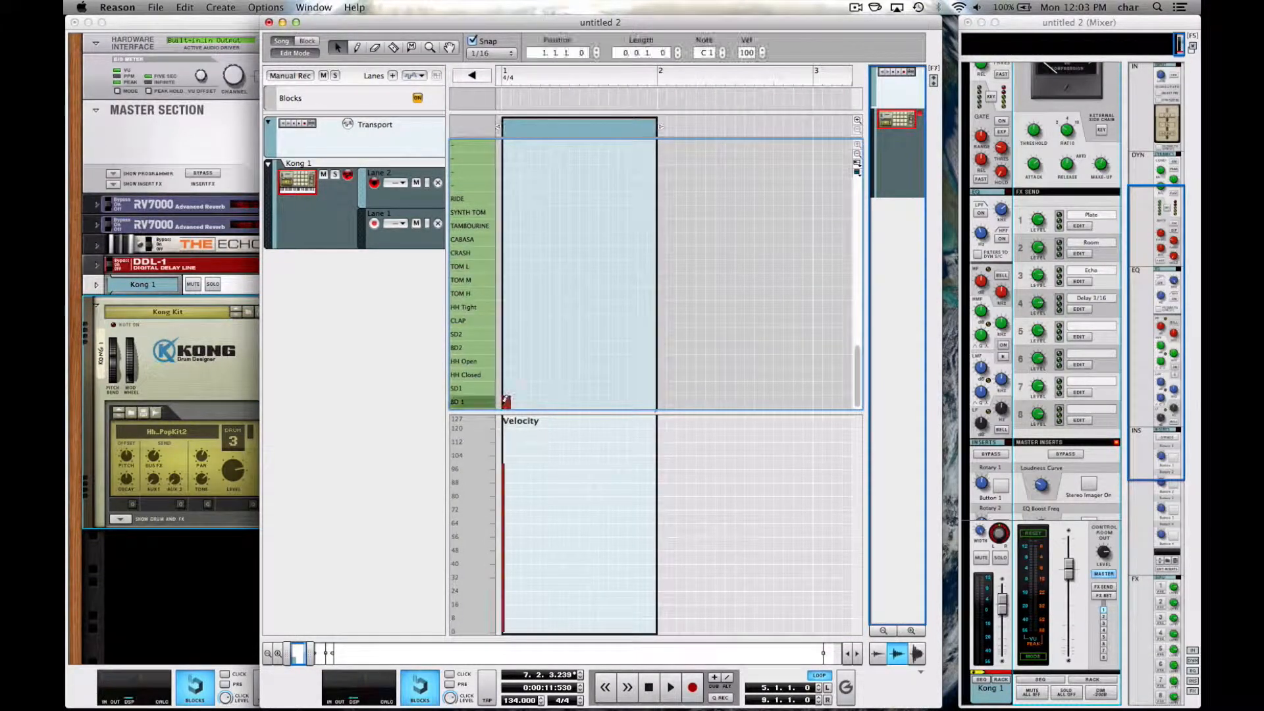
{"action": "left_click", "coordinate": [544, 402]}
{"action": "left_click", "coordinate": [583, 401]}
{"action": "left_click", "coordinate": [622, 402]}
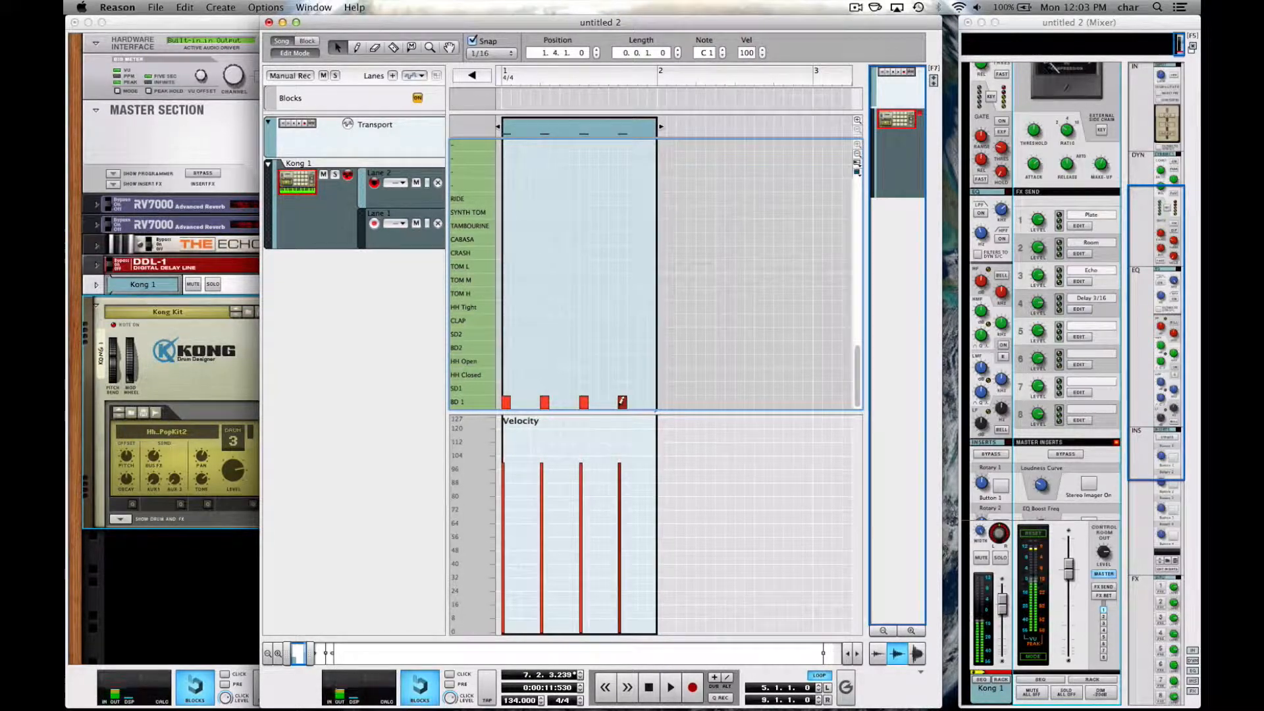
{"action": "left_click", "coordinate": [313, 54]}
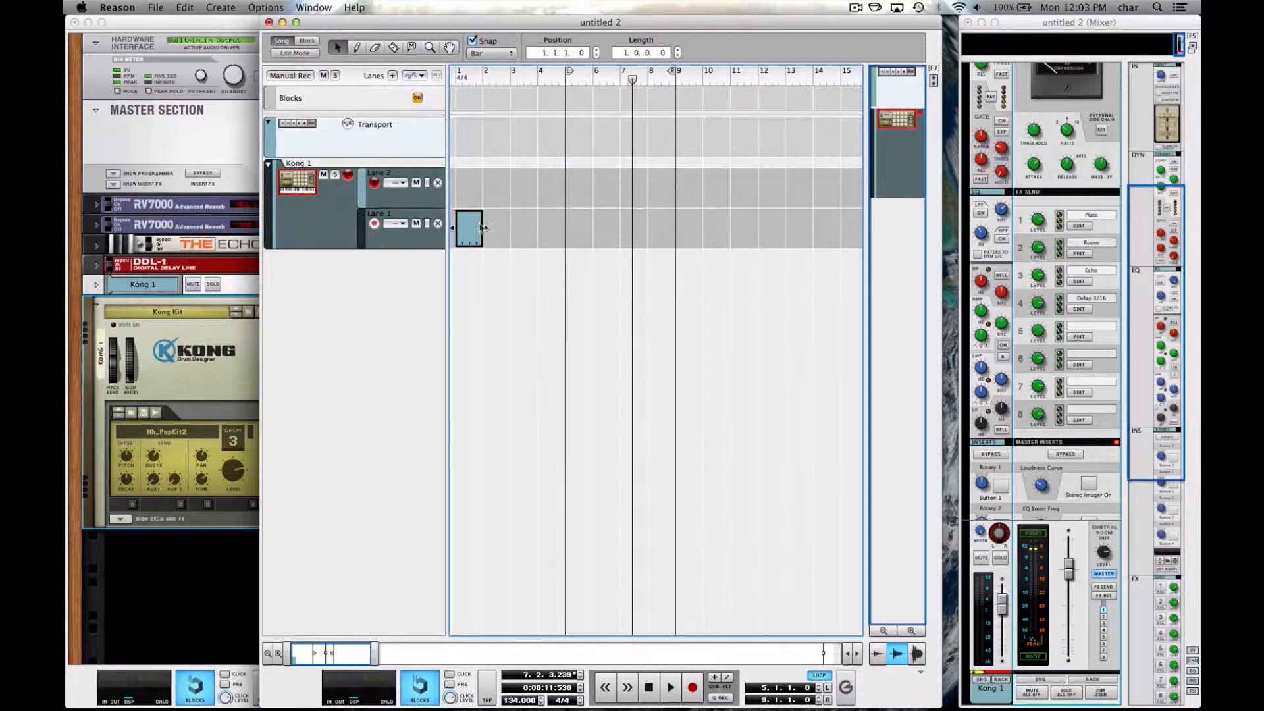
Duplicate the one-bar kick clip along Lane 1 until bars 1 through 8 are filled.
{"action": "key", "text": "super+c"}
{"action": "key", "text": "super+v"}
{"action": "key", "text": "super+v"}
{"action": "key", "text": "super+v"}
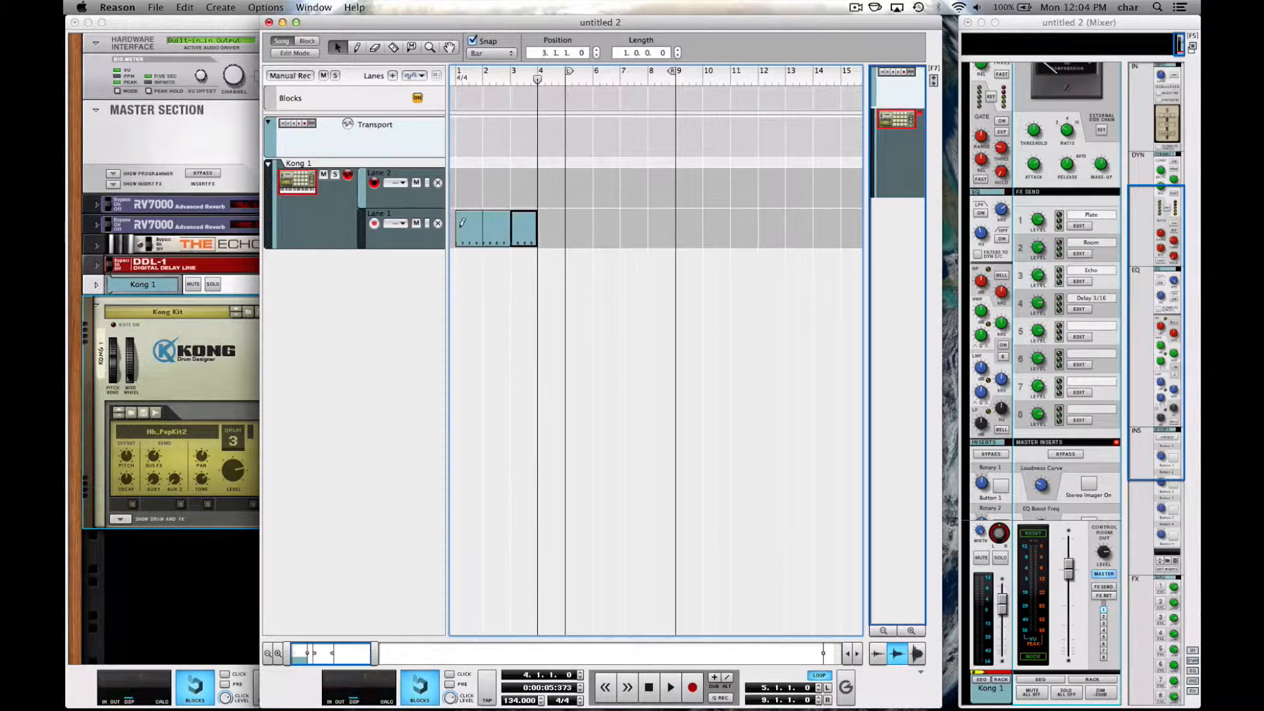
{"action": "left_click_drag", "start_coordinate": [598, 208], "coordinate": [453, 234]}
{"action": "key", "text": "super+c"}
{"action": "key", "text": "super+v"}
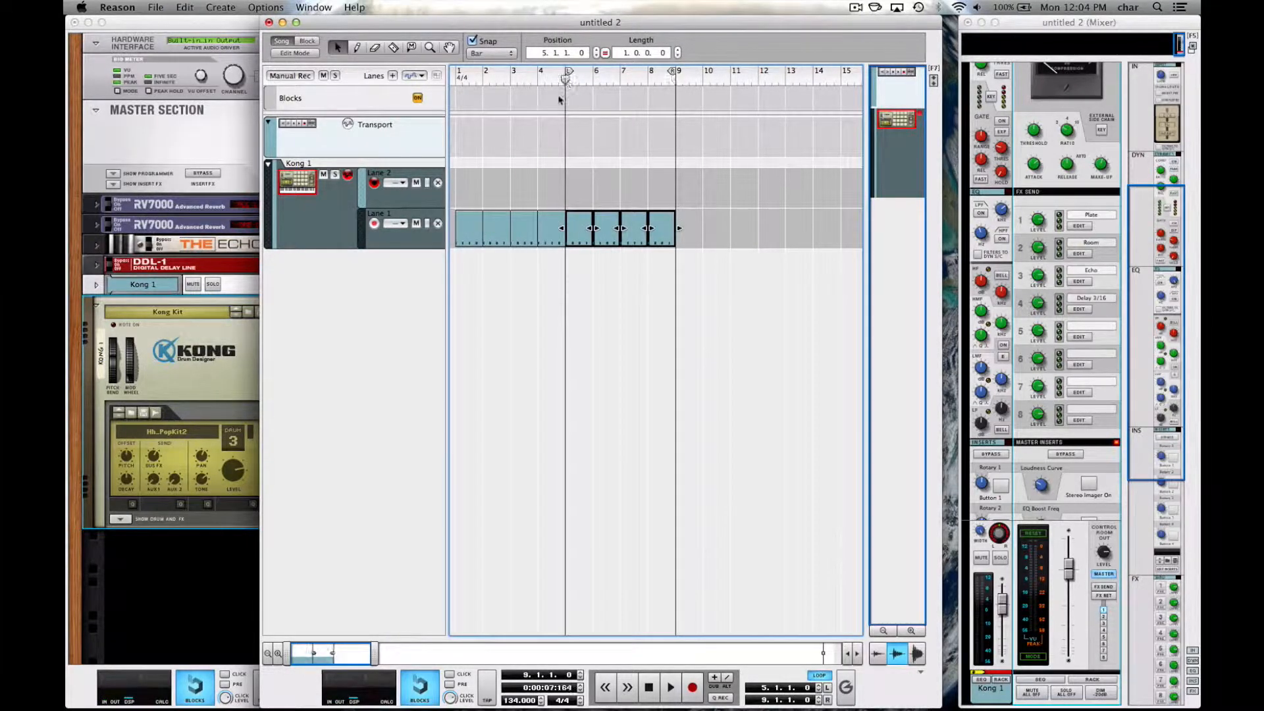
Draw a four-bar clip at bar 5 on Lane 2 and join the four Lane 1 clips below it.
{"action": "left_click_drag", "start_coordinate": [575, 187], "coordinate": [658, 192]}
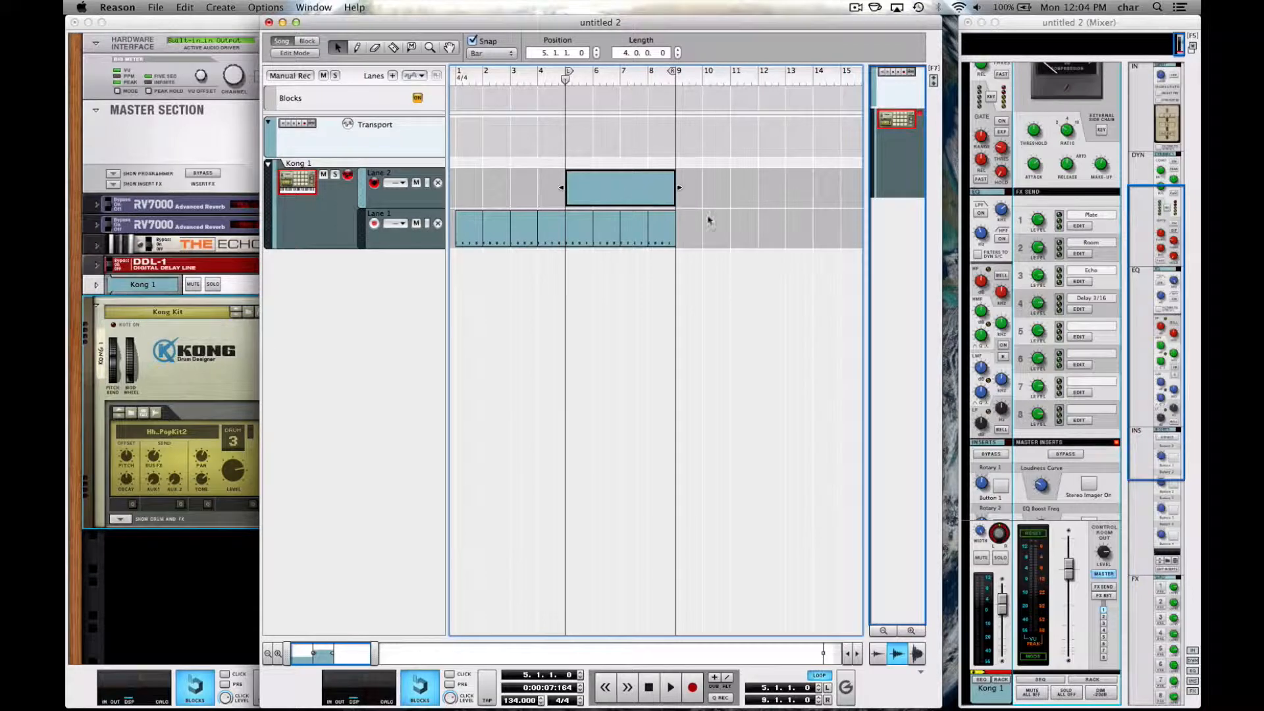
{"action": "left_click_drag", "start_coordinate": [709, 219], "coordinate": [583, 230]}
{"action": "right_click", "coordinate": [583, 230]}
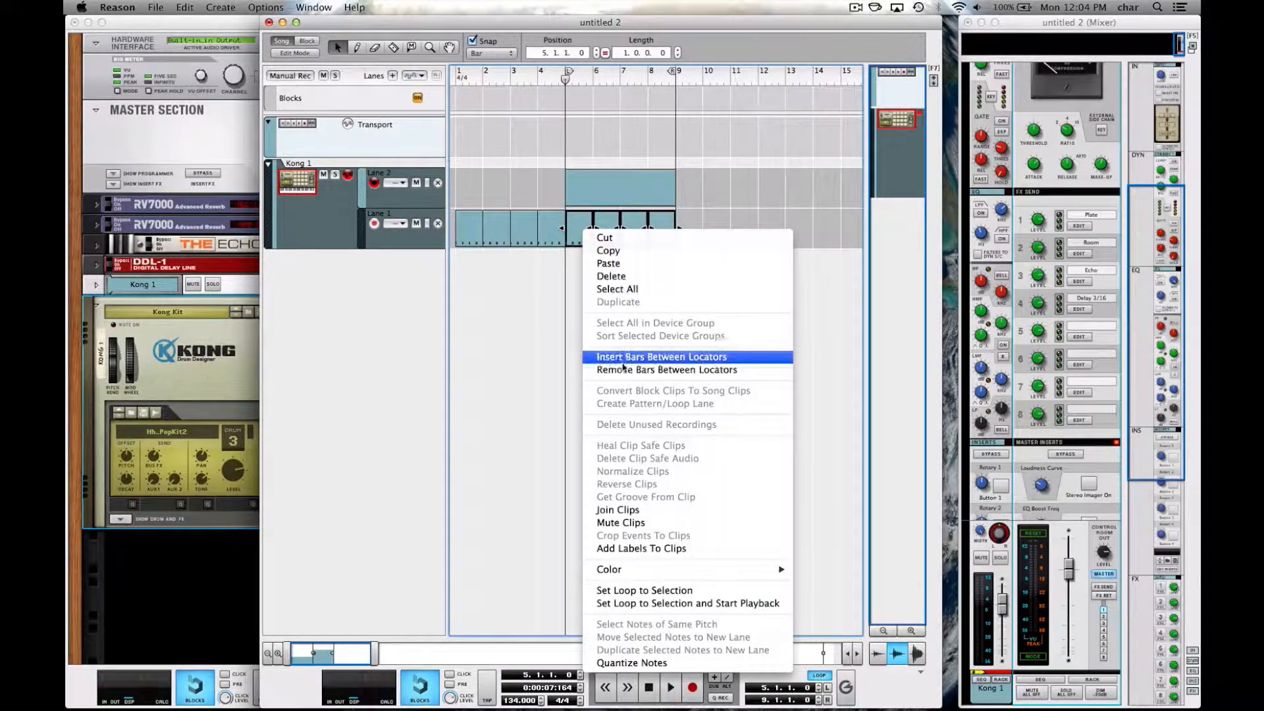
{"action": "left_click", "coordinate": [662, 512]}
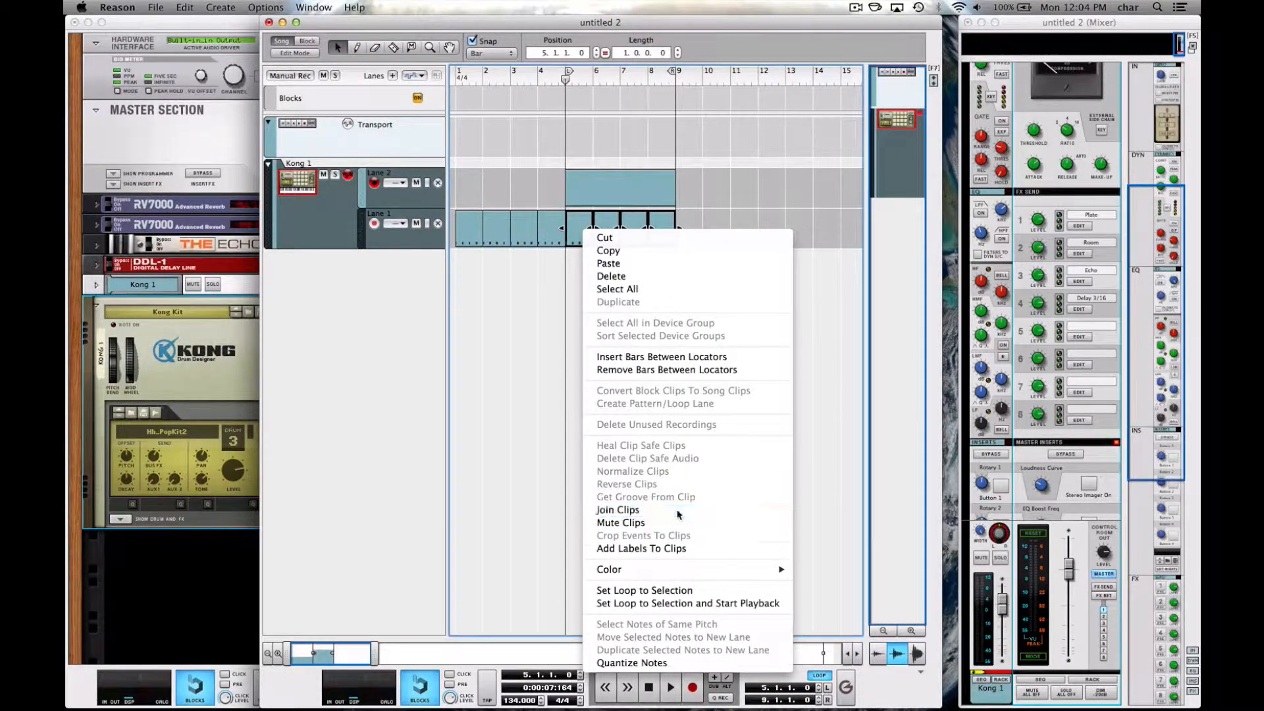
Copy the kick notes from the joined Lane 1 clip and paste them into the Lane 2 clip at bar 5.
{"action": "double_click", "coordinate": [585, 237]}
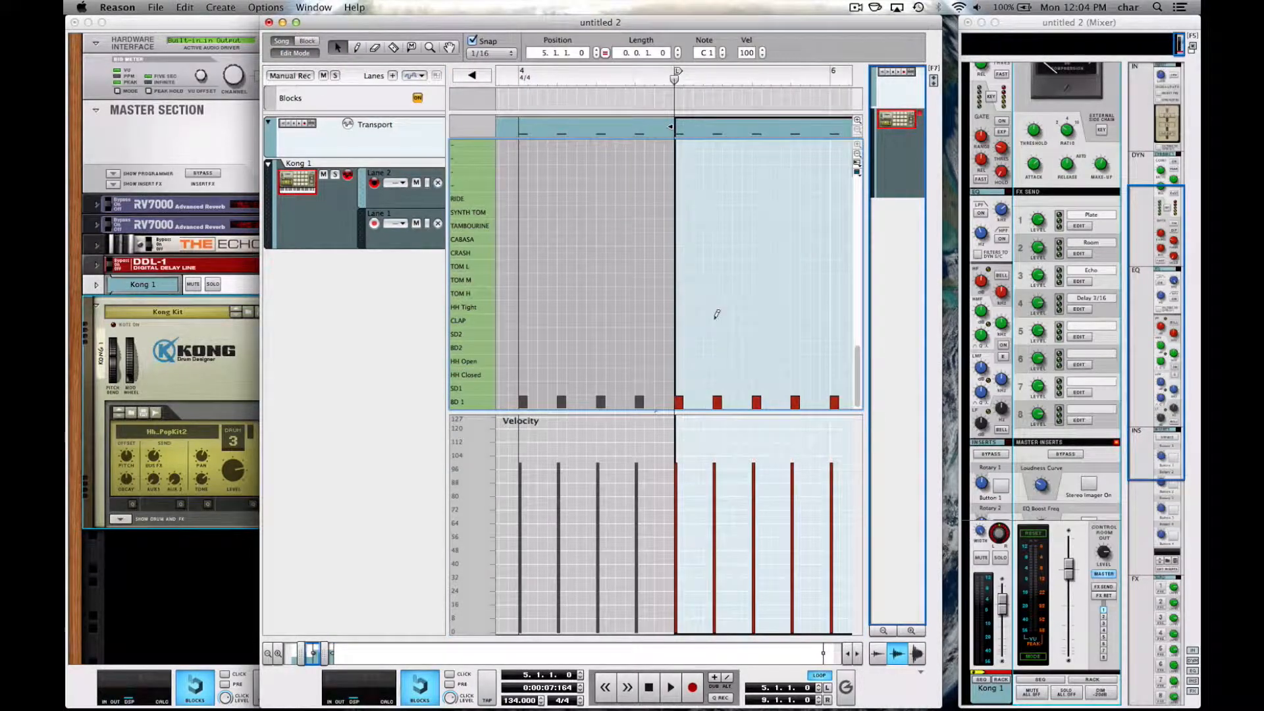
{"action": "key", "text": "super+c"}
{"action": "left_click", "coordinate": [297, 53]}
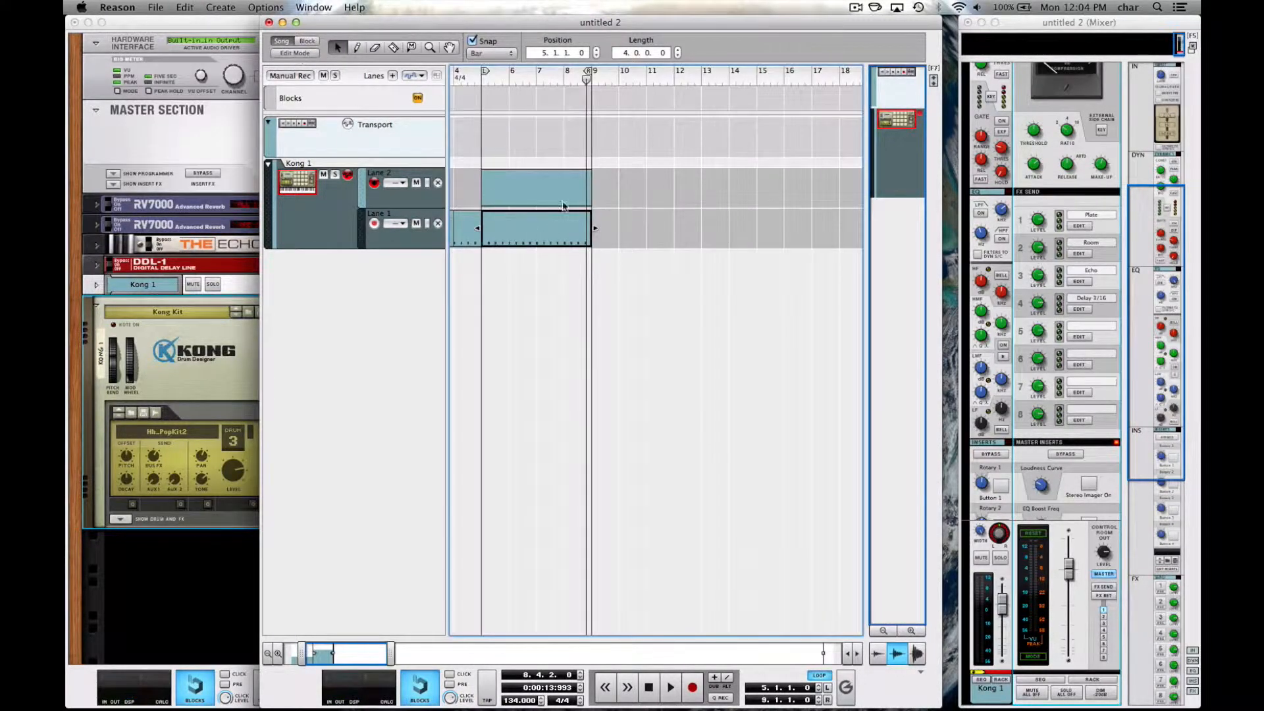
{"action": "double_click", "coordinate": [562, 203]}
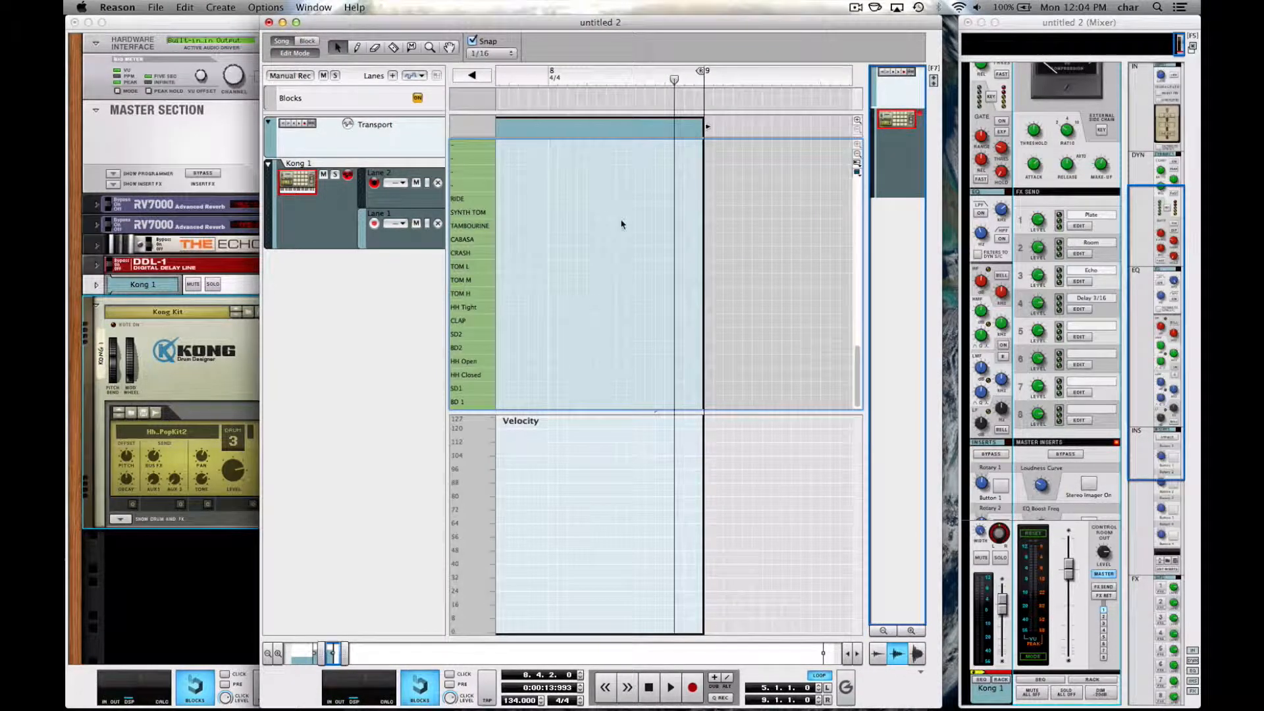
{"action": "scroll", "coordinate": [621, 223], "scroll_direction": "left", "scroll_amount": 5}
{"action": "scroll", "coordinate": [621, 223], "scroll_direction": "left", "scroll_amount": 3}
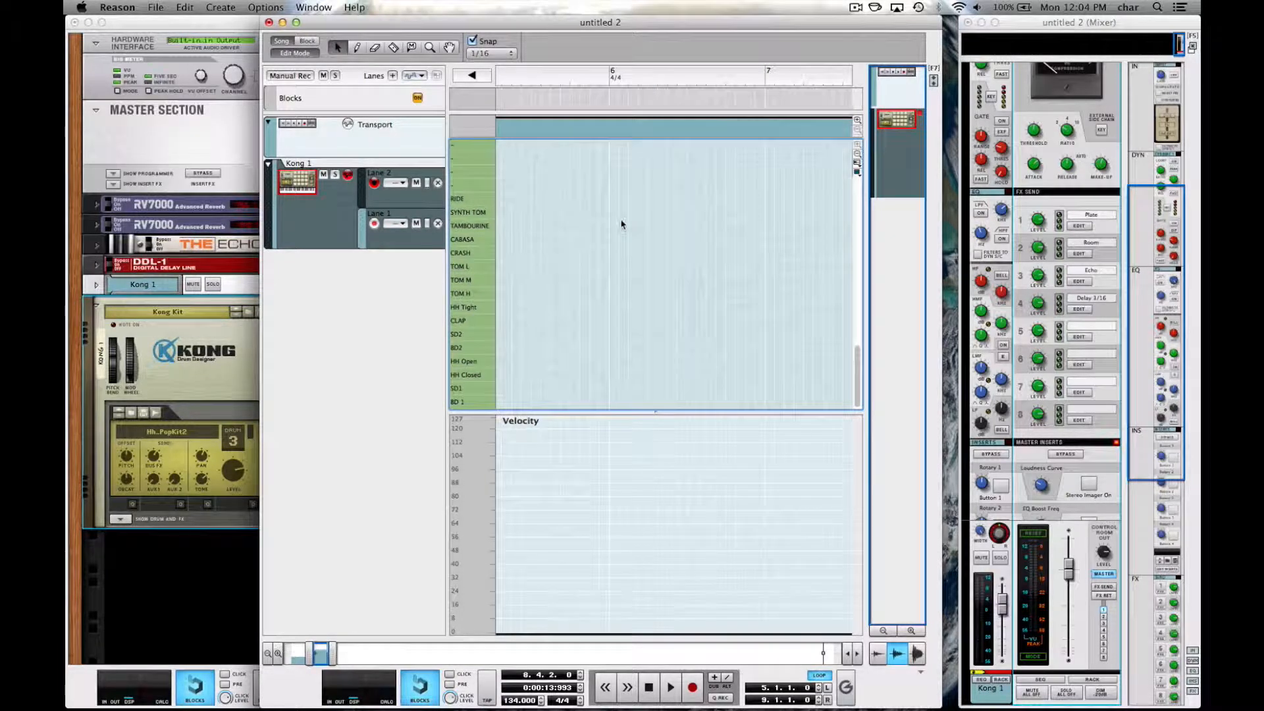
{"action": "scroll", "coordinate": [620, 223], "scroll_direction": "left", "scroll_amount": 2}
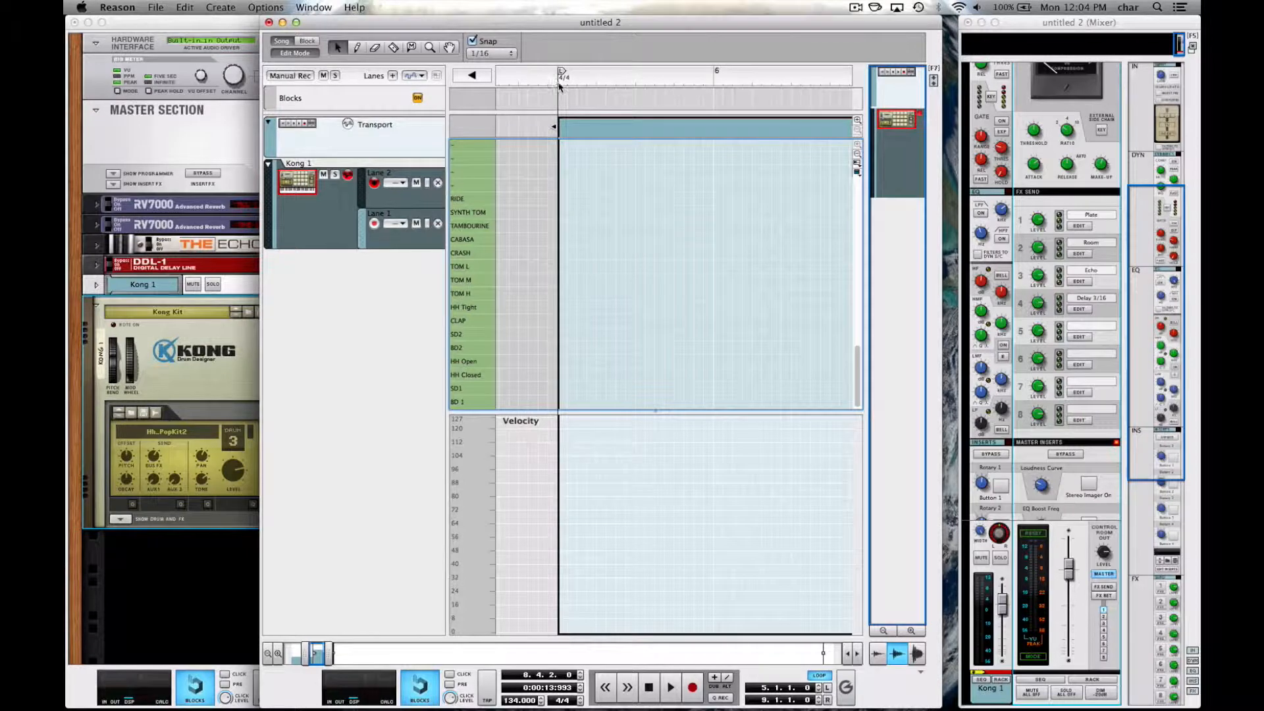
{"action": "key", "text": "super+v"}
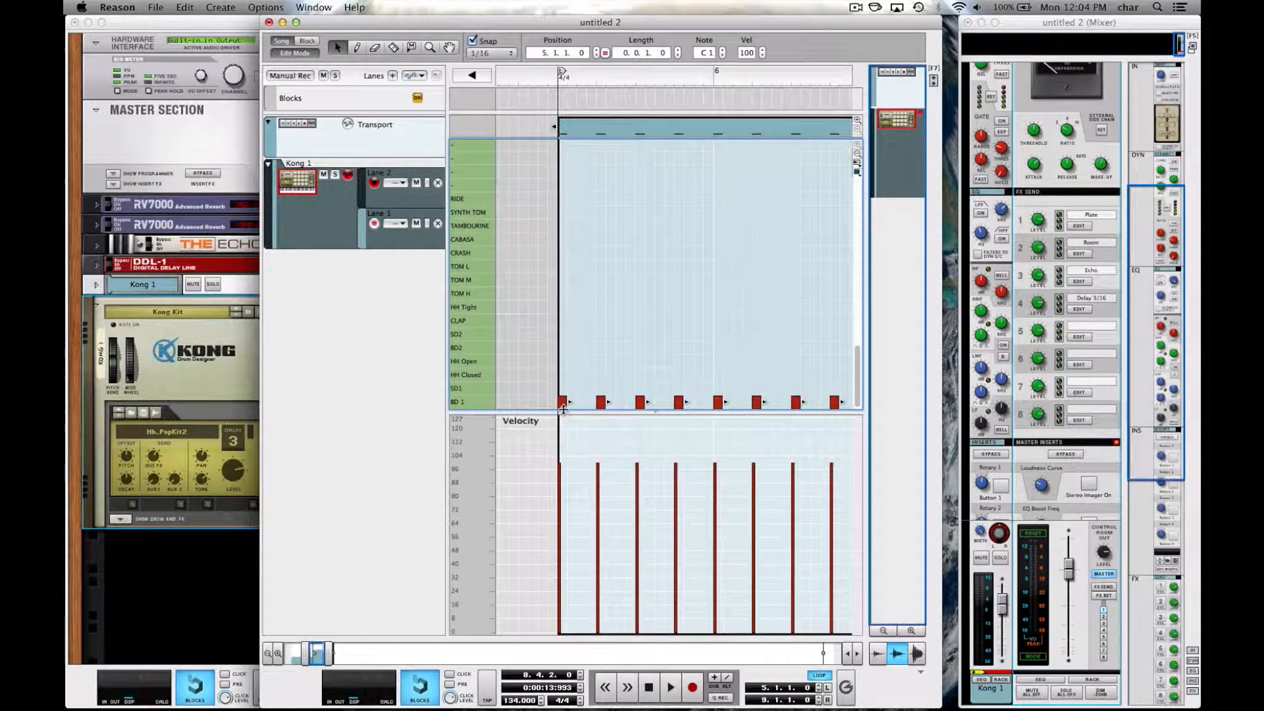
Move the pasted notes up to the HH Tight row and add extra HH Tight hits at 6.2.4 and 6.4.4.
{"action": "left_click_drag", "start_coordinate": [563, 407], "coordinate": [564, 312]}
{"action": "left_click", "coordinate": [617, 360]}
{"action": "scroll", "coordinate": [618, 359], "scroll_direction": "right", "scroll_amount": 3}
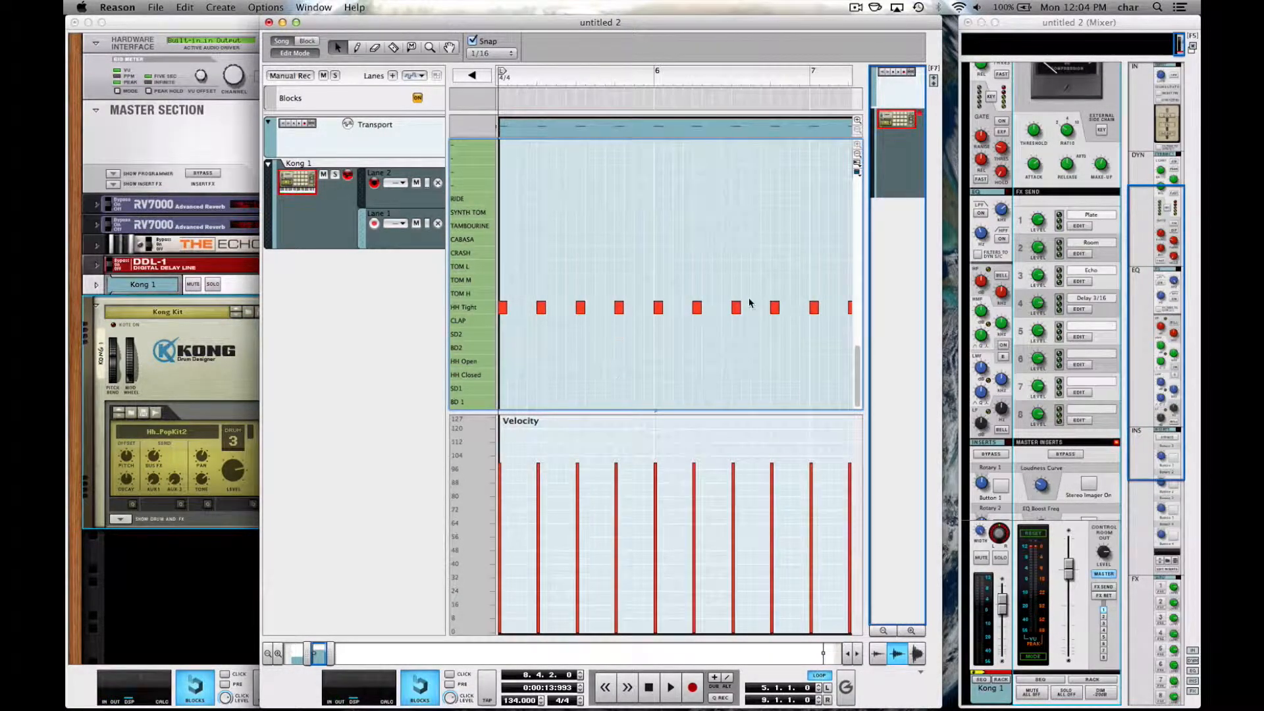
{"action": "left_click", "coordinate": [727, 307]}
{"action": "left_click", "coordinate": [806, 307]}
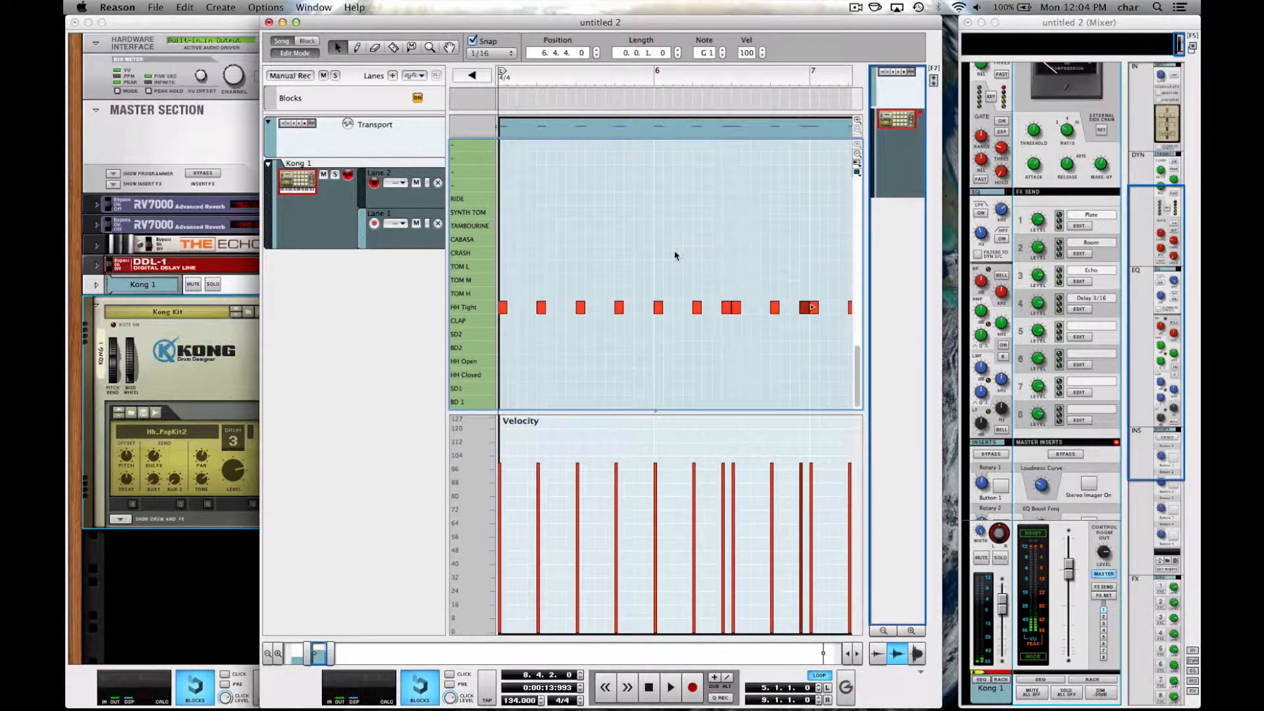
Add Cabasa notes at 5.2.4, 5.4.4, 7.2.4 and 7.4.4 in the Lane 2 clip.
{"action": "scroll", "coordinate": [675, 256], "scroll_direction": "left", "scroll_amount": 1}
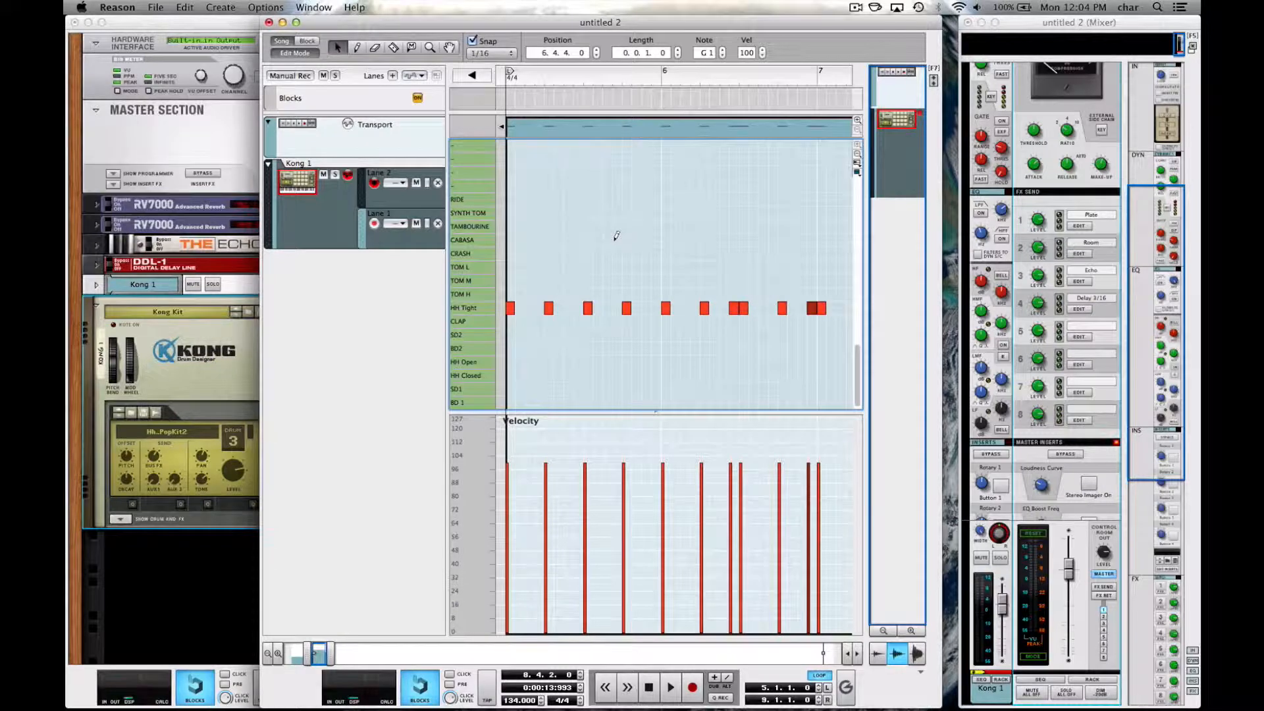
{"action": "left_click", "coordinate": [616, 238]}
{"action": "left_click", "coordinate": [655, 239]}
{"action": "left_click_drag", "start_coordinate": [617, 241], "coordinate": [578, 241]}
{"action": "scroll", "coordinate": [614, 263], "scroll_direction": "right", "scroll_amount": 5}
{"action": "scroll", "coordinate": [613, 260], "scroll_direction": "right", "scroll_amount": 6}
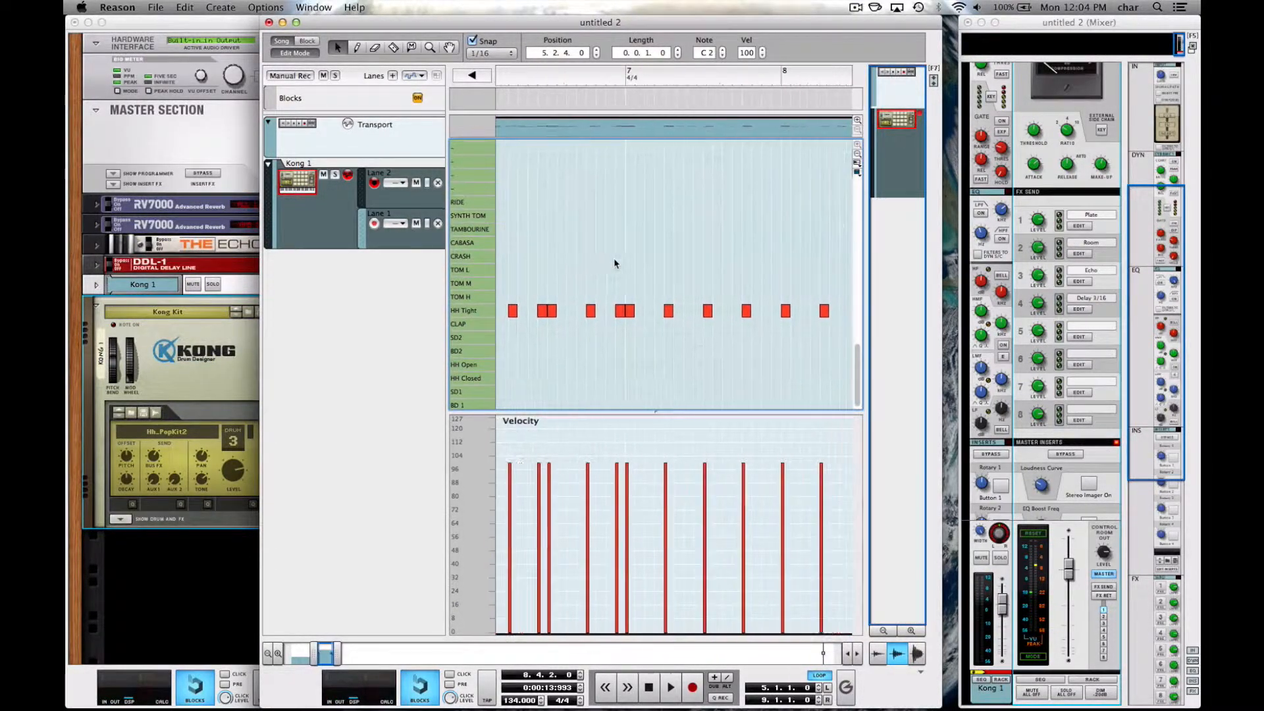
{"action": "left_click", "coordinate": [681, 242]}
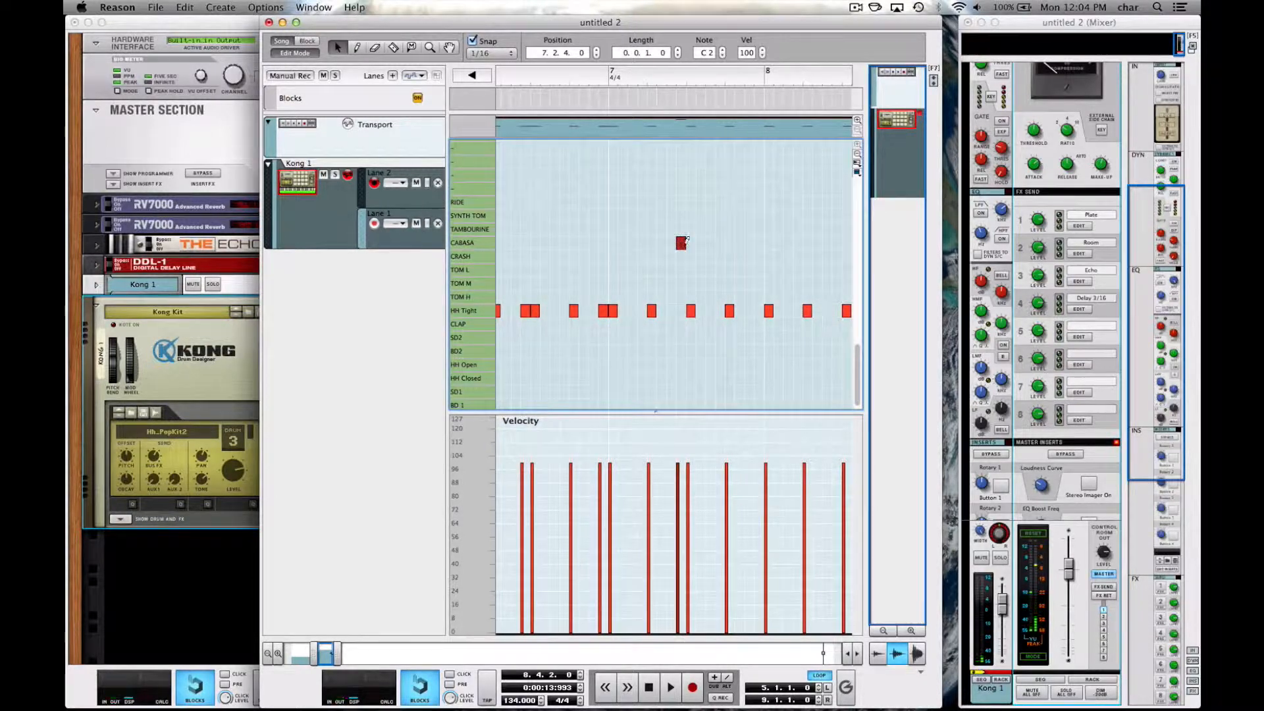
{"action": "left_click", "coordinate": [757, 241]}
Add an HH Tight note at 8.4.3 near the end of the clip and return to the arrangement view.
{"action": "scroll", "coordinate": [758, 244], "scroll_direction": "right", "scroll_amount": 6}
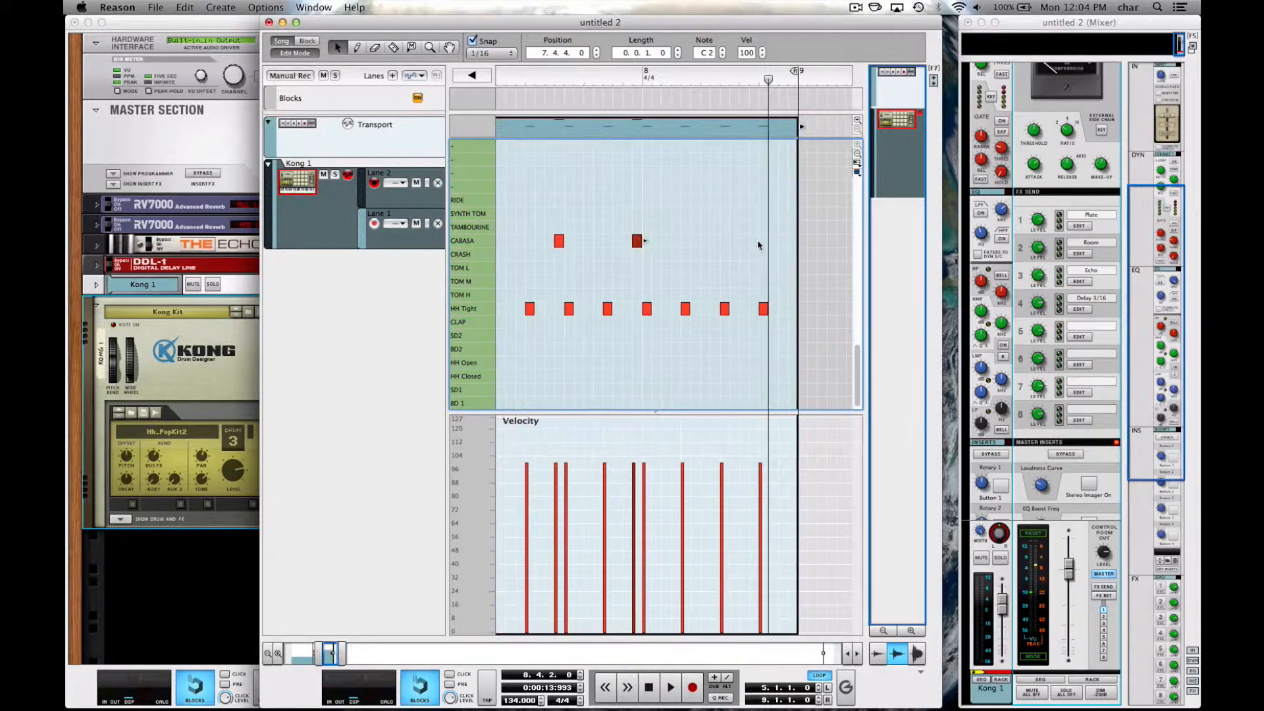
{"action": "left_click", "coordinate": [781, 307]}
{"action": "scroll", "coordinate": [689, 269], "scroll_direction": "left", "scroll_amount": 20}
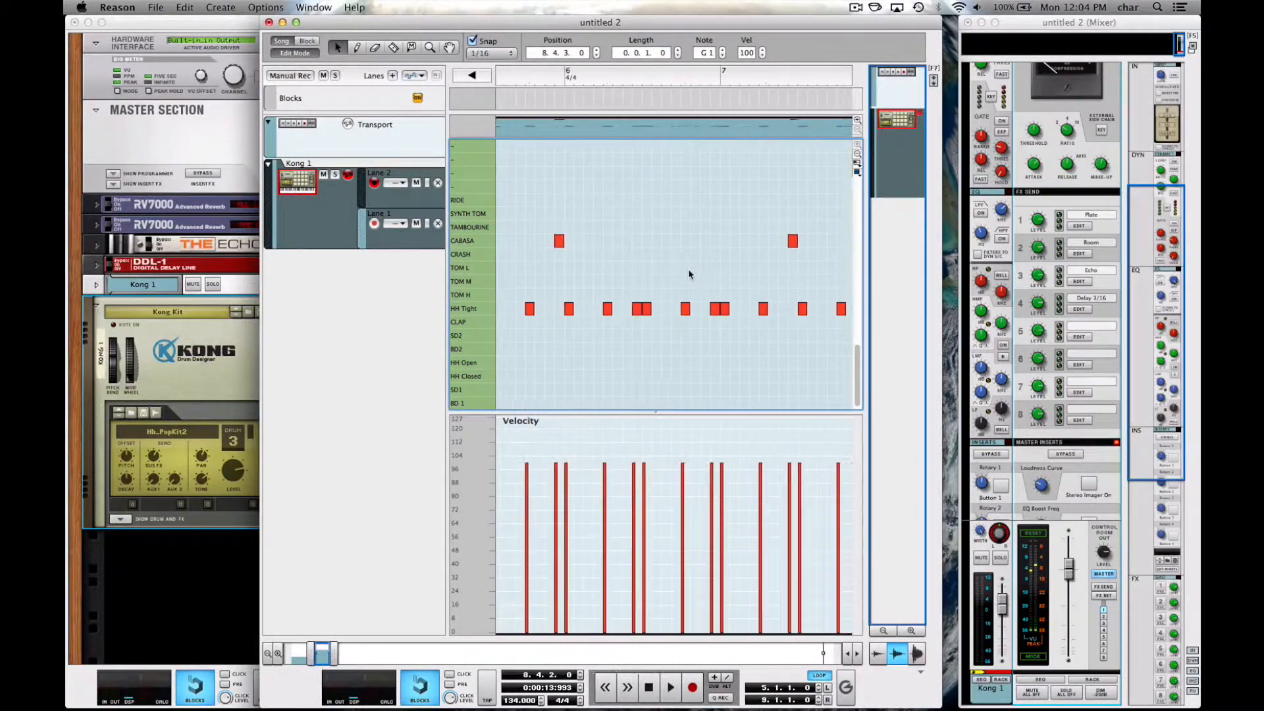
{"action": "left_click", "coordinate": [290, 52]}
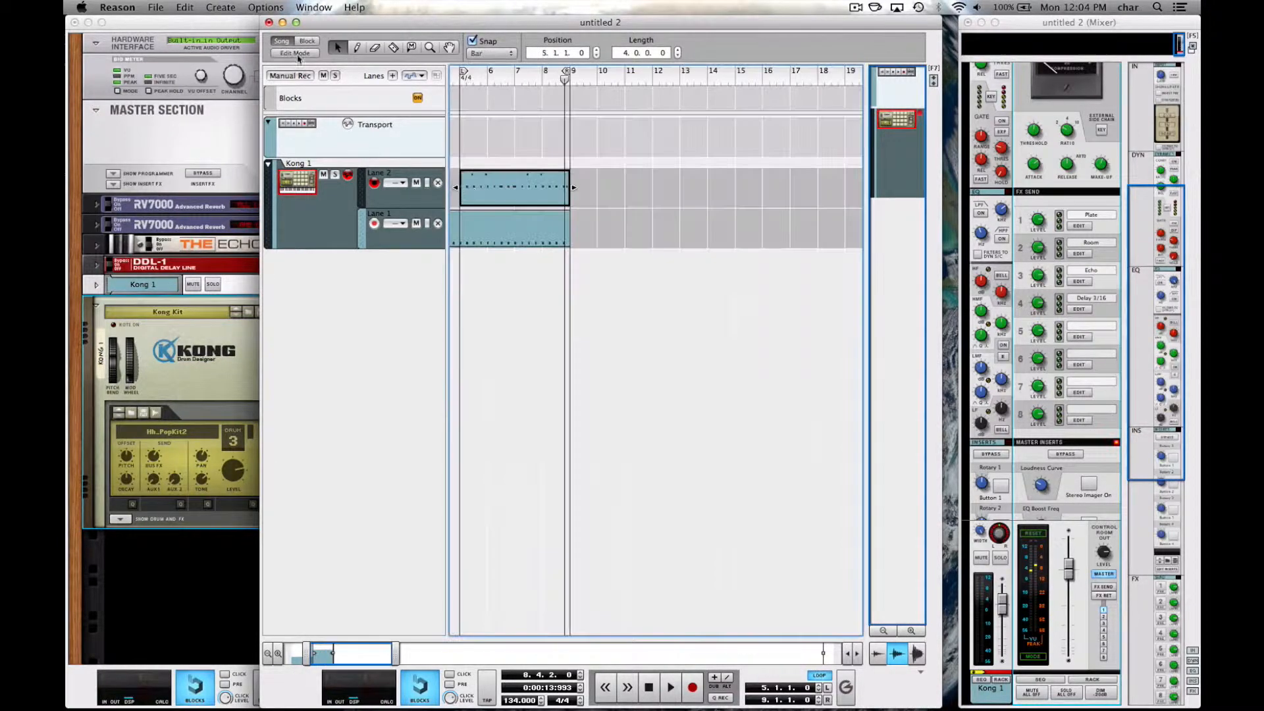
Play the looped drum pattern from bar 5.
{"action": "left_click", "coordinate": [566, 81]}
{"action": "key", "text": "space"}
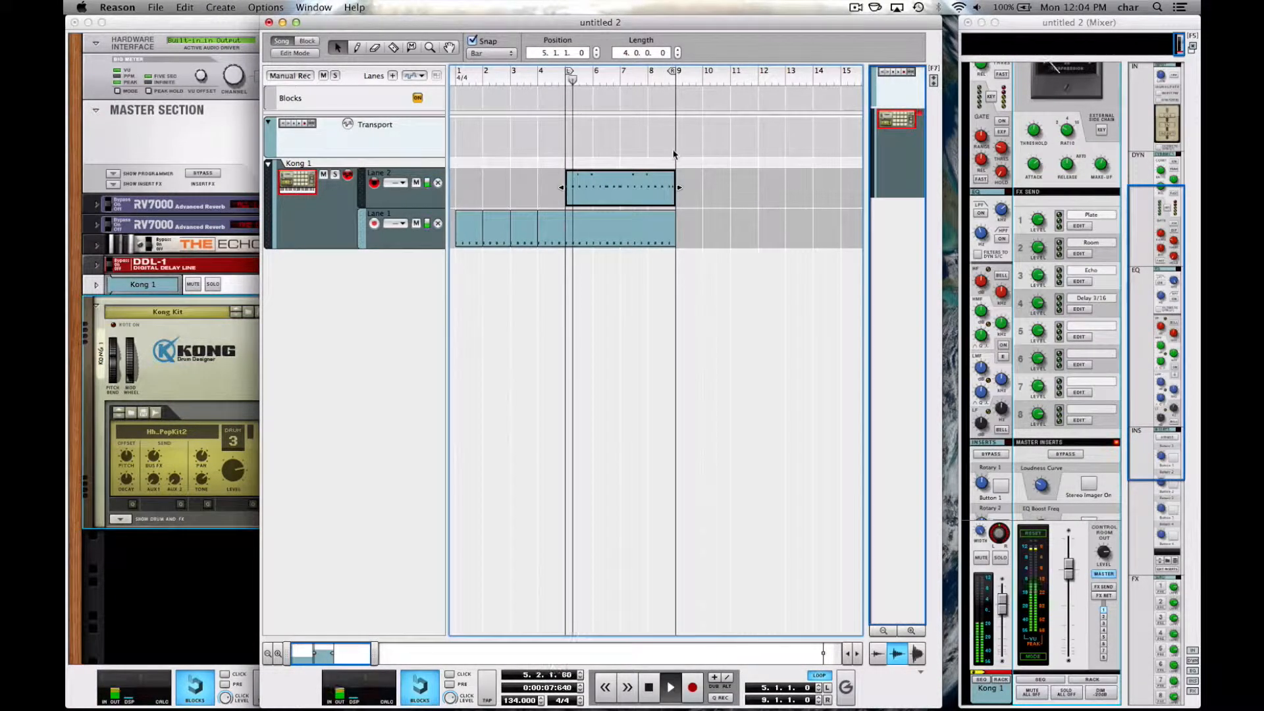
{"action": "left_click", "coordinate": [765, 155]}
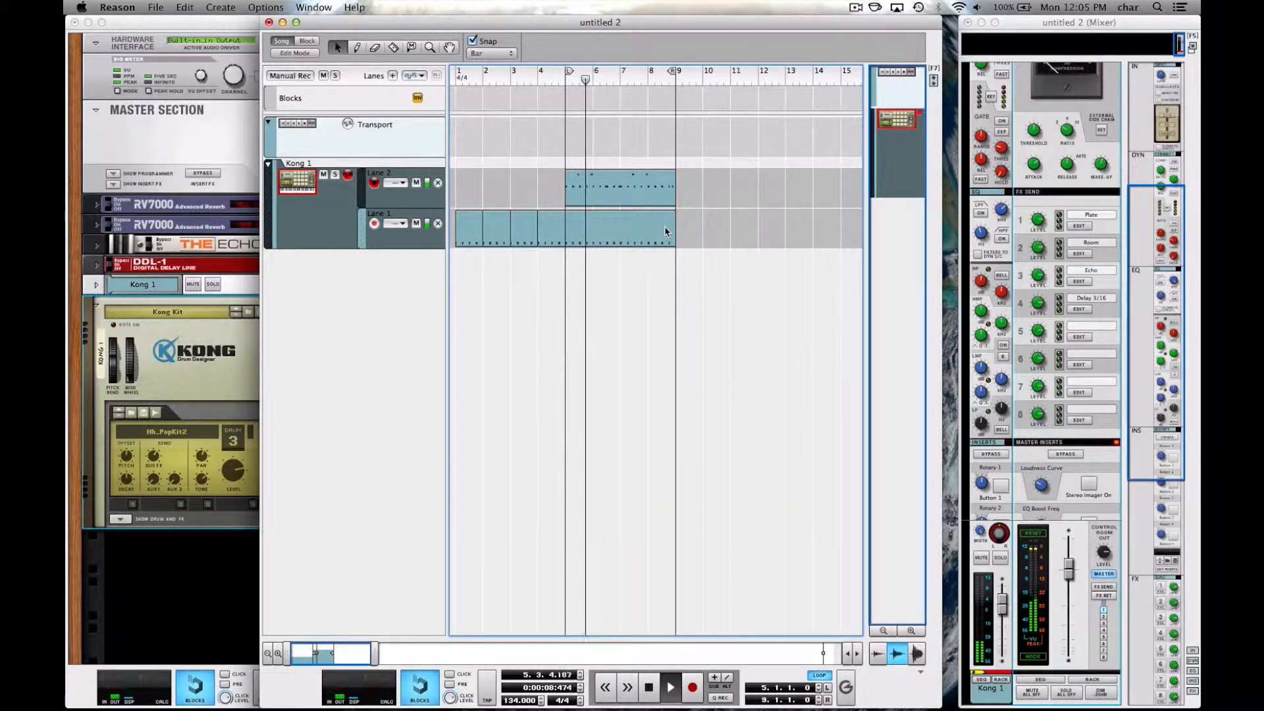
Select the BD 1 pad on the Kong drum machine in the rack and show its drum and FX section.
{"action": "left_click", "coordinate": [188, 355]}
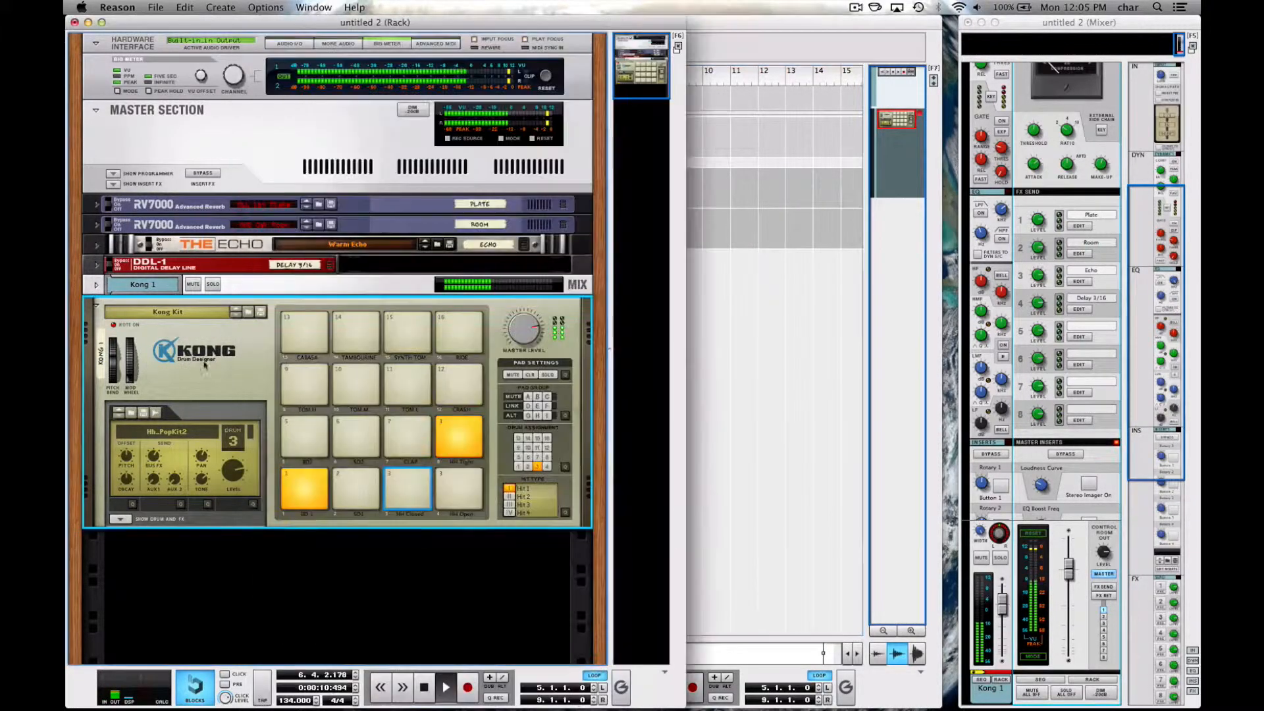
{"action": "left_click", "coordinate": [304, 489]}
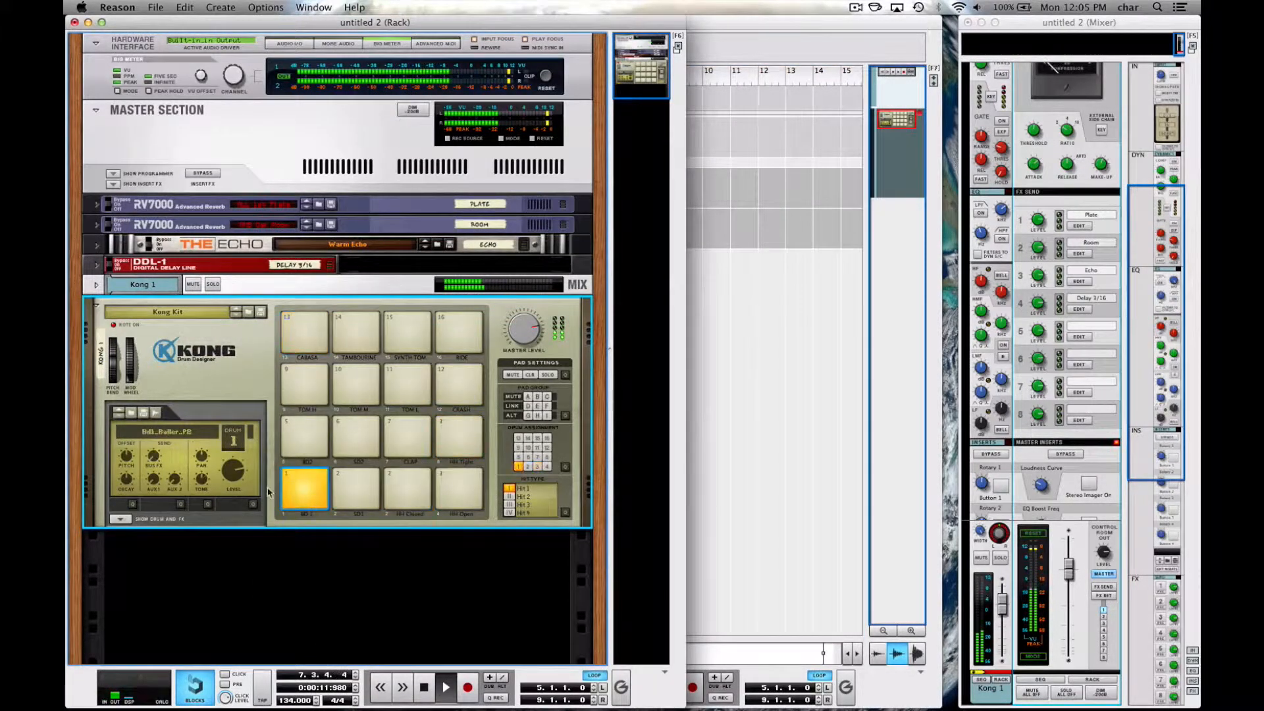
{"action": "left_click", "coordinate": [120, 519]}
{"action": "scroll", "coordinate": [216, 369], "scroll_direction": "down", "scroll_amount": 3}
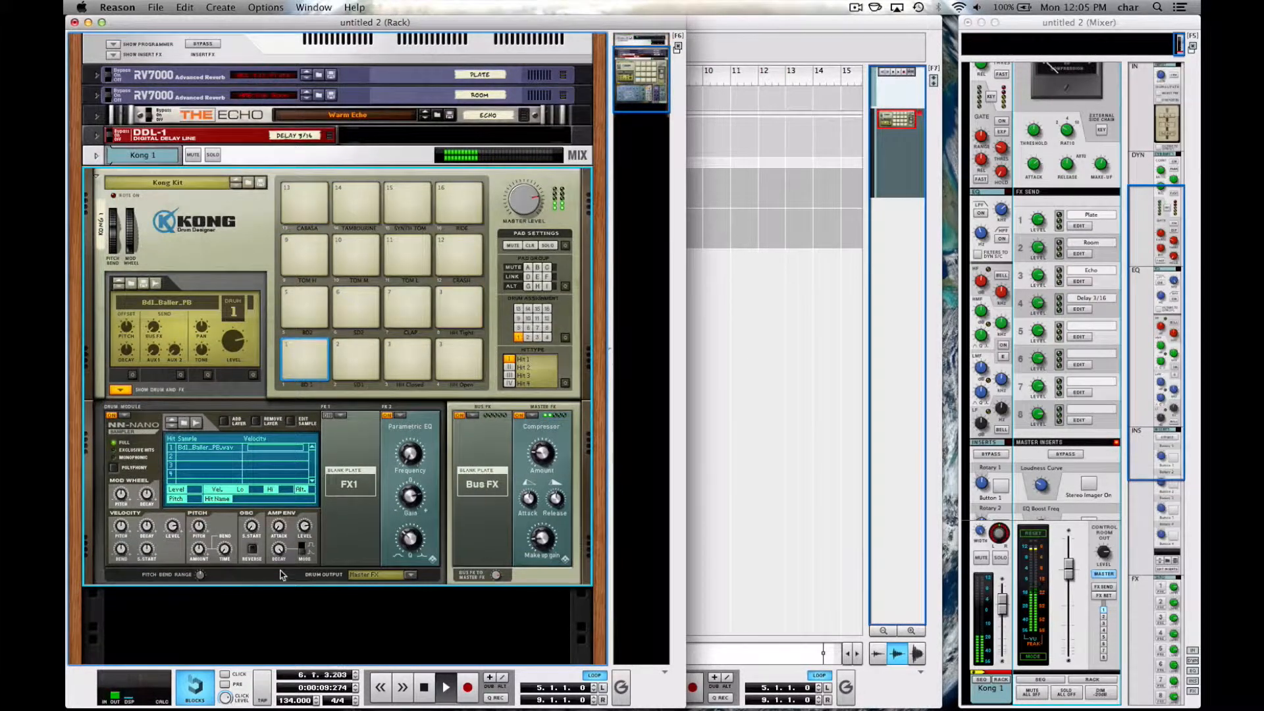
Review the Drum Output routing options for the BD 1 pad and rename the Kong 1 device to MPC.
{"action": "left_click", "coordinate": [412, 578]}
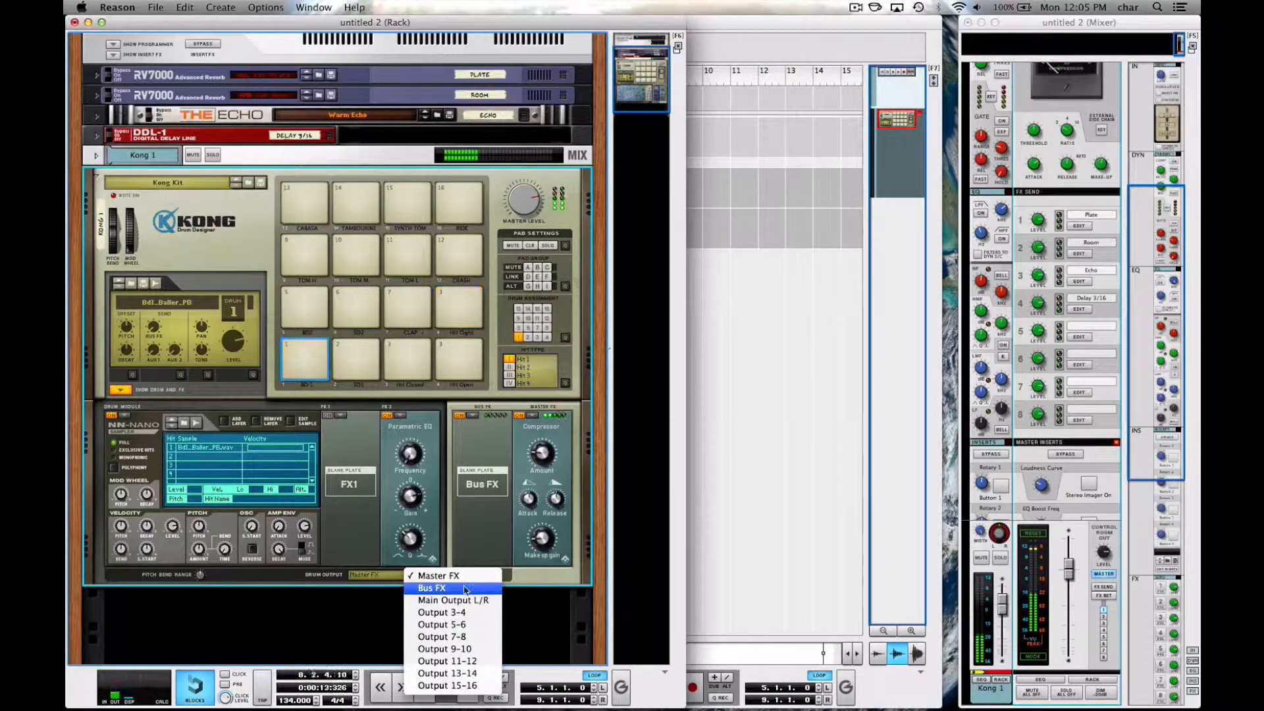
{"action": "left_click", "coordinate": [343, 539]}
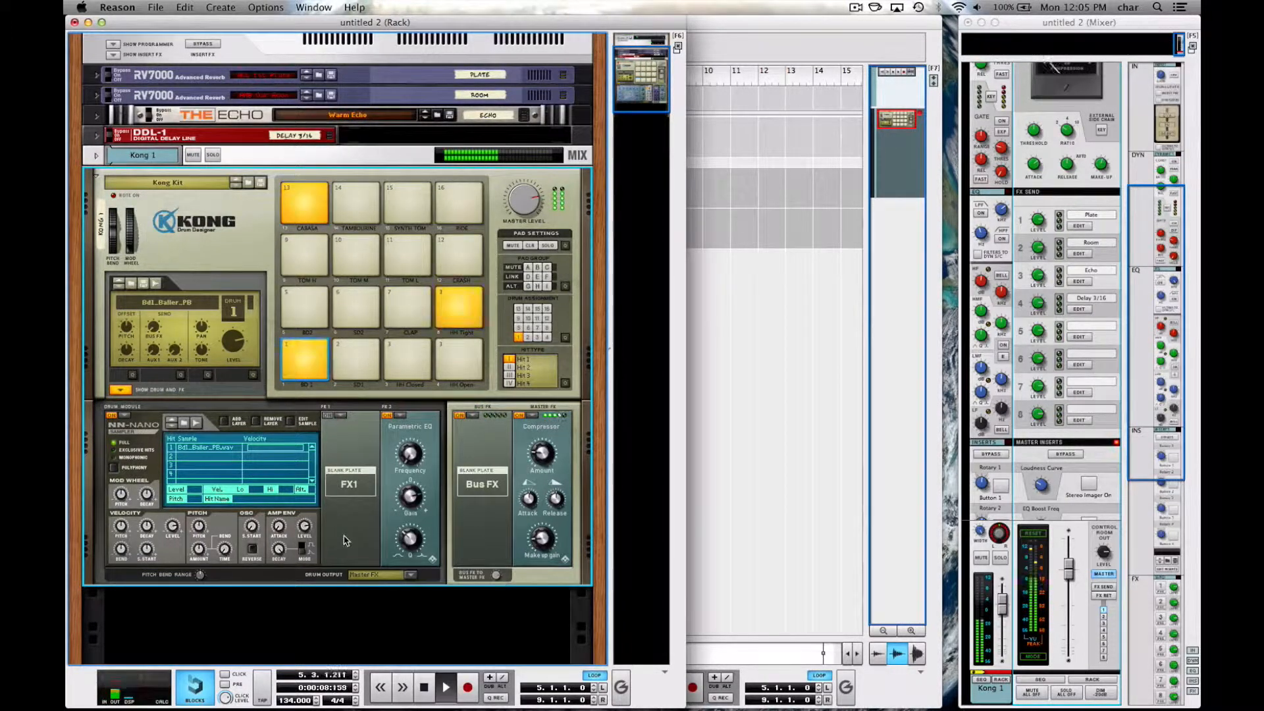
{"action": "scroll", "coordinate": [349, 523], "scroll_direction": "up", "scroll_amount": 1}
{"action": "scroll", "coordinate": [349, 520], "scroll_direction": "down", "scroll_amount": 1}
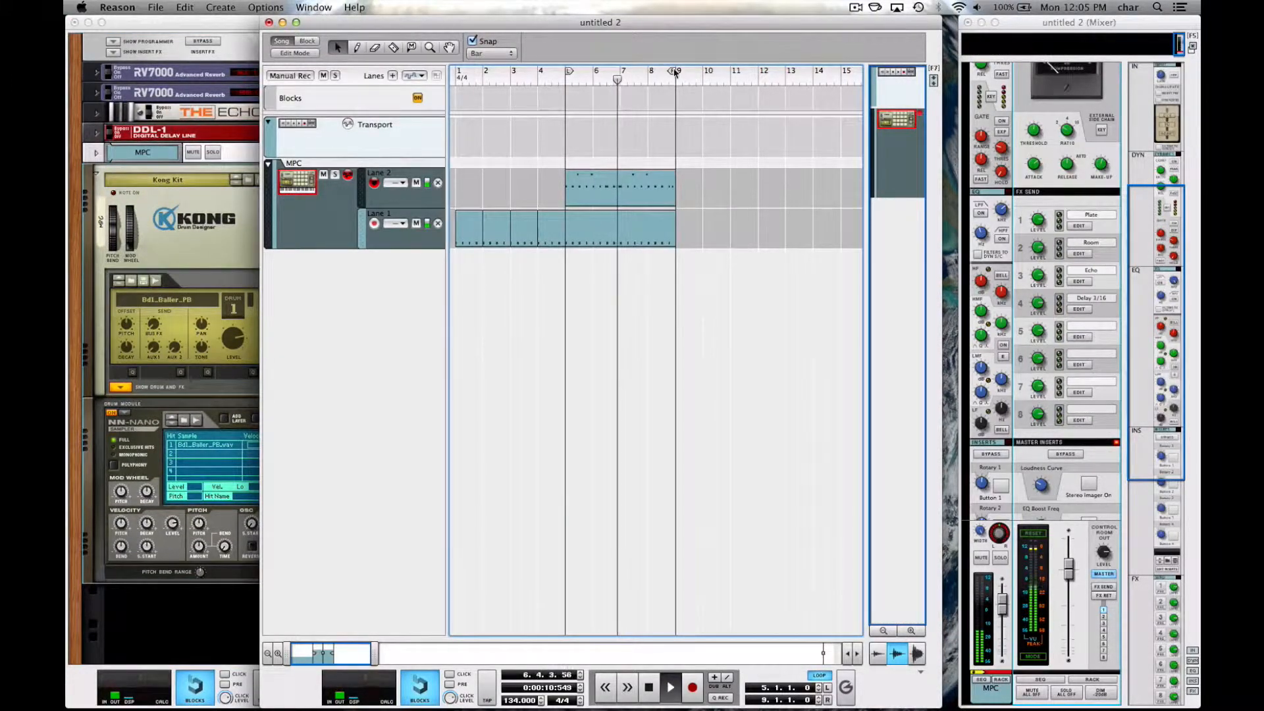
Stop playback, copy the clips in bars 5 to 8 on both lanes to bar 9, and set the loop from bar 9 to bar 13.
{"action": "key", "text": "space"}
{"action": "left_click_drag", "start_coordinate": [685, 117], "coordinate": [558, 251]}
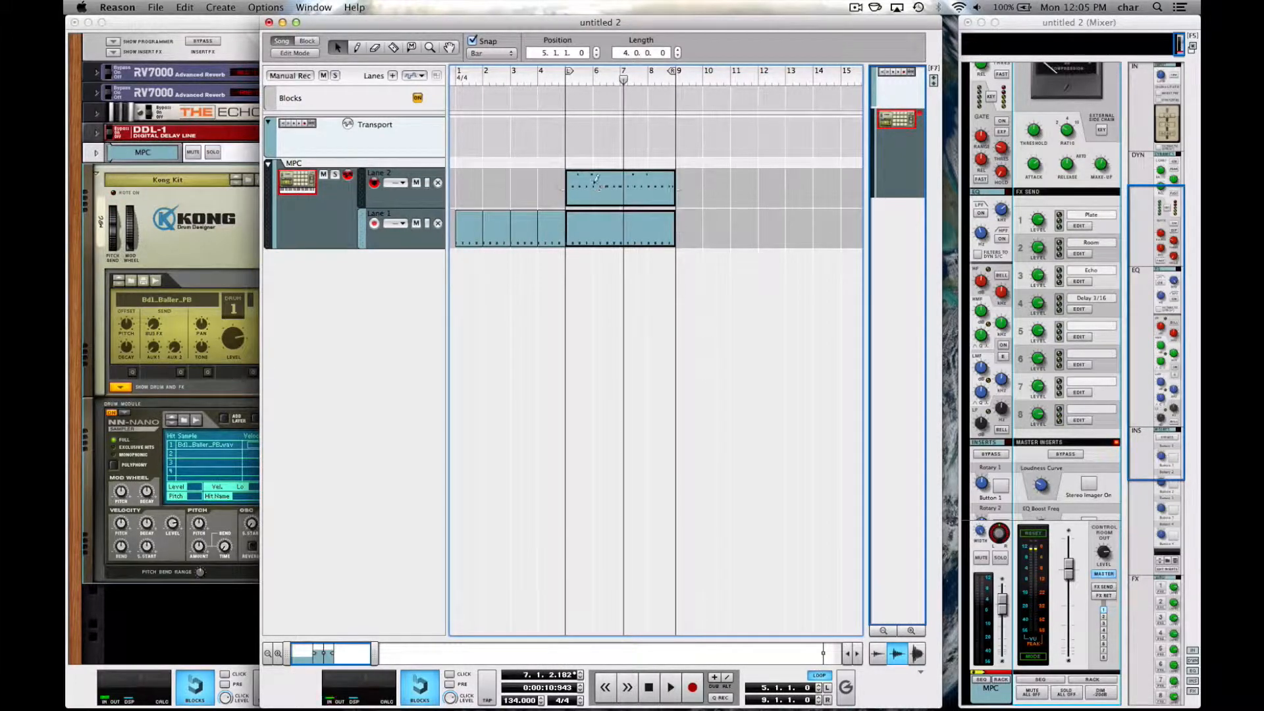
{"action": "key", "text": "super+c"}
{"action": "key", "text": "super+v"}
{"action": "left_click_drag", "start_coordinate": [672, 71], "coordinate": [783, 71]}
{"action": "left_click_drag", "start_coordinate": [570, 71], "coordinate": [678, 71]}
{"action": "scroll", "coordinate": [674, 227], "scroll_direction": "right", "scroll_amount": 1}
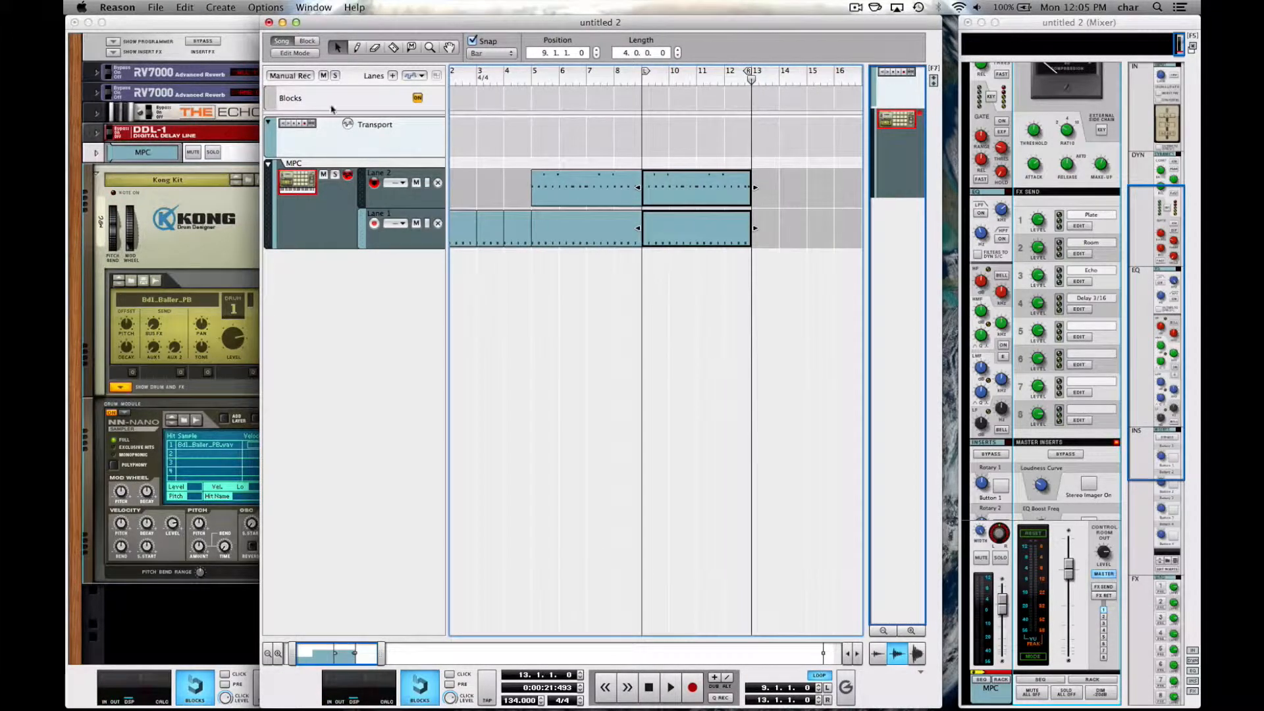
Draw a one-bar clip at bar 9 on a new third lane of the MPC track and open it for note editing.
{"action": "left_click", "coordinate": [393, 75]}
{"action": "left_click_drag", "start_coordinate": [620, 191], "coordinate": [660, 225]}
{"action": "left_click_drag", "start_coordinate": [660, 225], "coordinate": [661, 189]}
{"action": "double_click", "coordinate": [662, 222], "text": "super"}
{"action": "scroll", "coordinate": [745, 274], "scroll_direction": "right", "scroll_amount": 3}
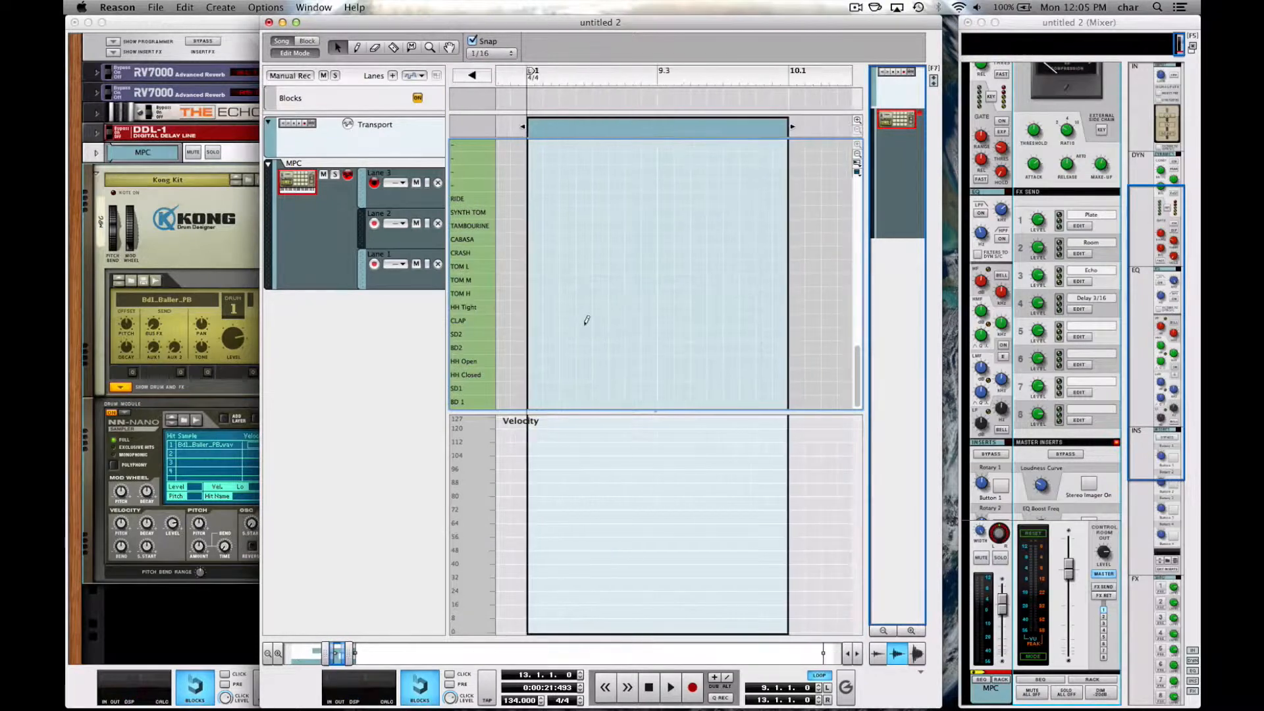
Add clap hits on beats 2 and 4 of the bar 9 clip and return to the song arrangement.
{"action": "left_click_drag", "start_coordinate": [589, 322], "coordinate": [600, 321]}
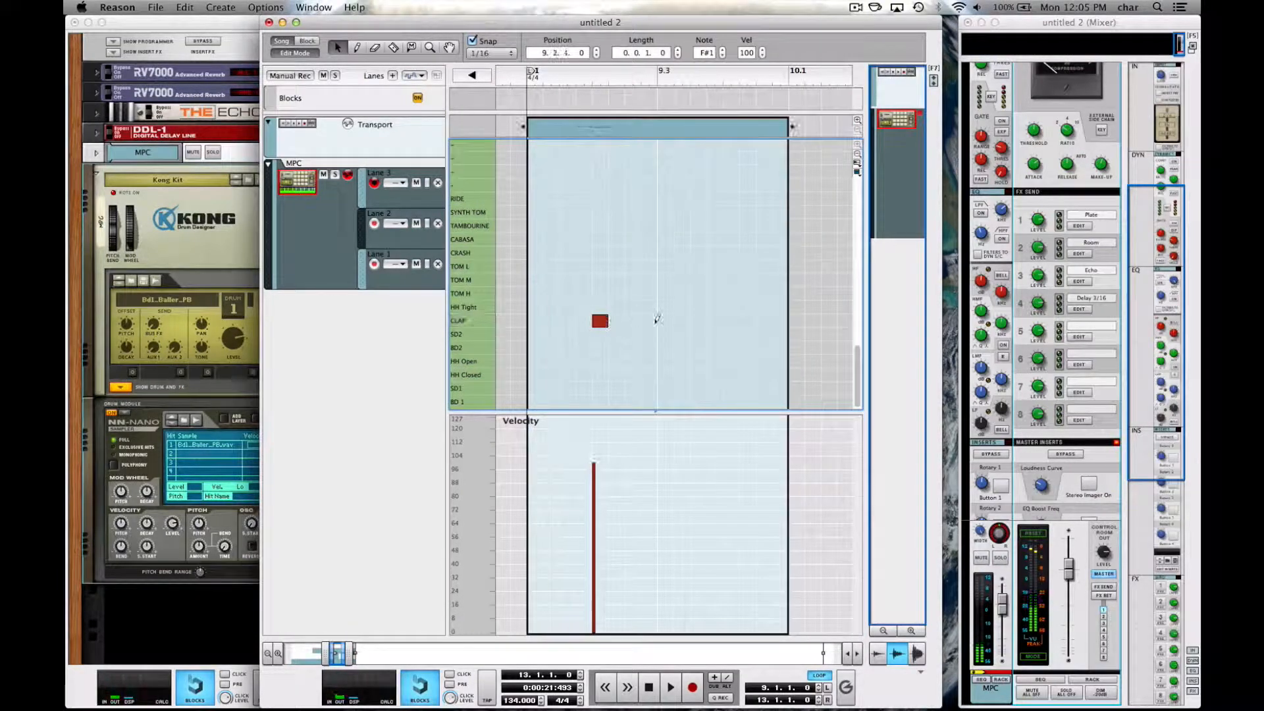
{"action": "left_click", "coordinate": [732, 319]}
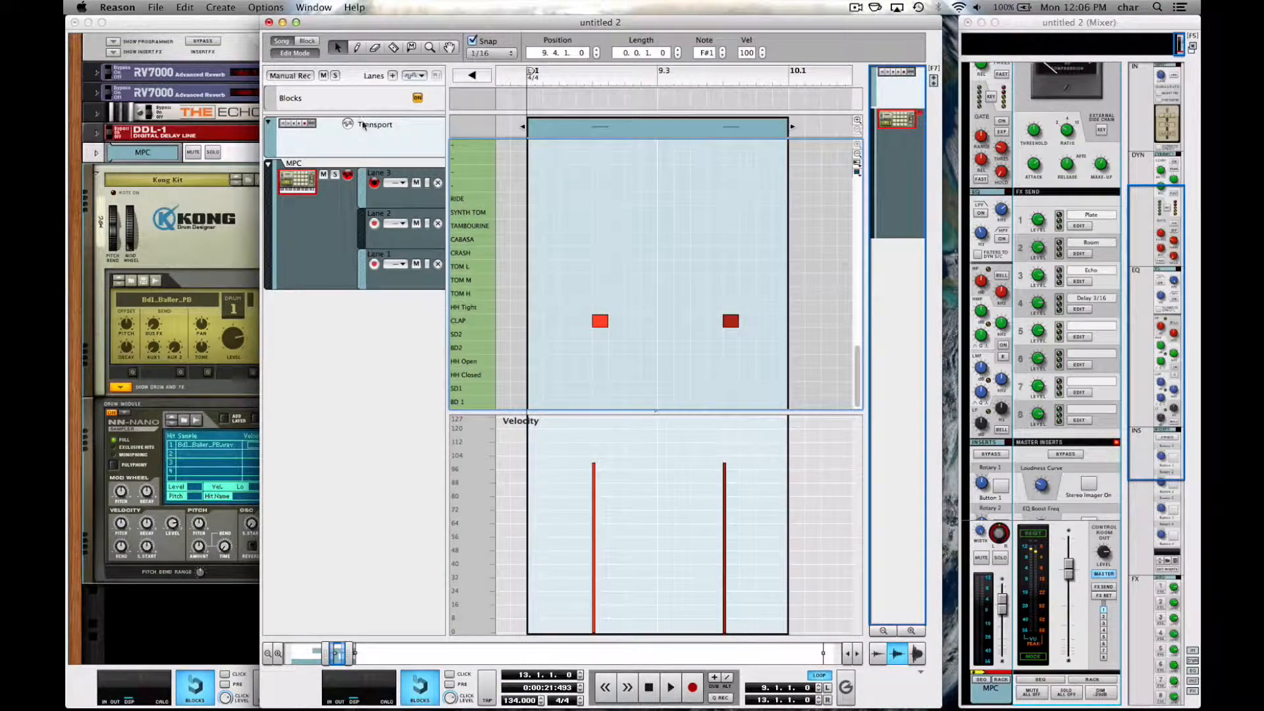
{"action": "left_click", "coordinate": [300, 57]}
Copy the one-bar clap clip to bars 10, 11 and 12 and play the loop from bar 9.
{"action": "scroll", "coordinate": [516, 276], "scroll_direction": "left", "scroll_amount": 5}
{"action": "key", "text": "super+c"}
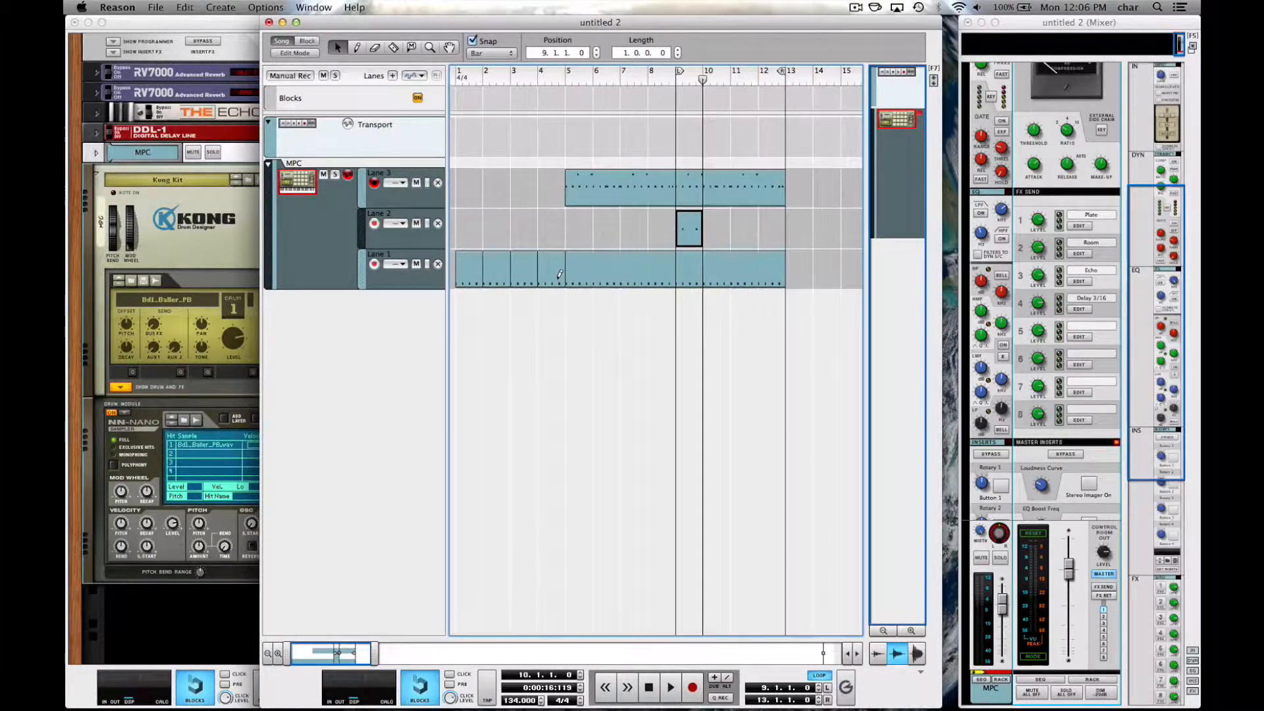
{"action": "key", "text": "super+v"}
{"action": "key", "text": "super+v"}
{"action": "key", "text": "super+v"}
{"action": "left_click", "coordinate": [676, 85]}
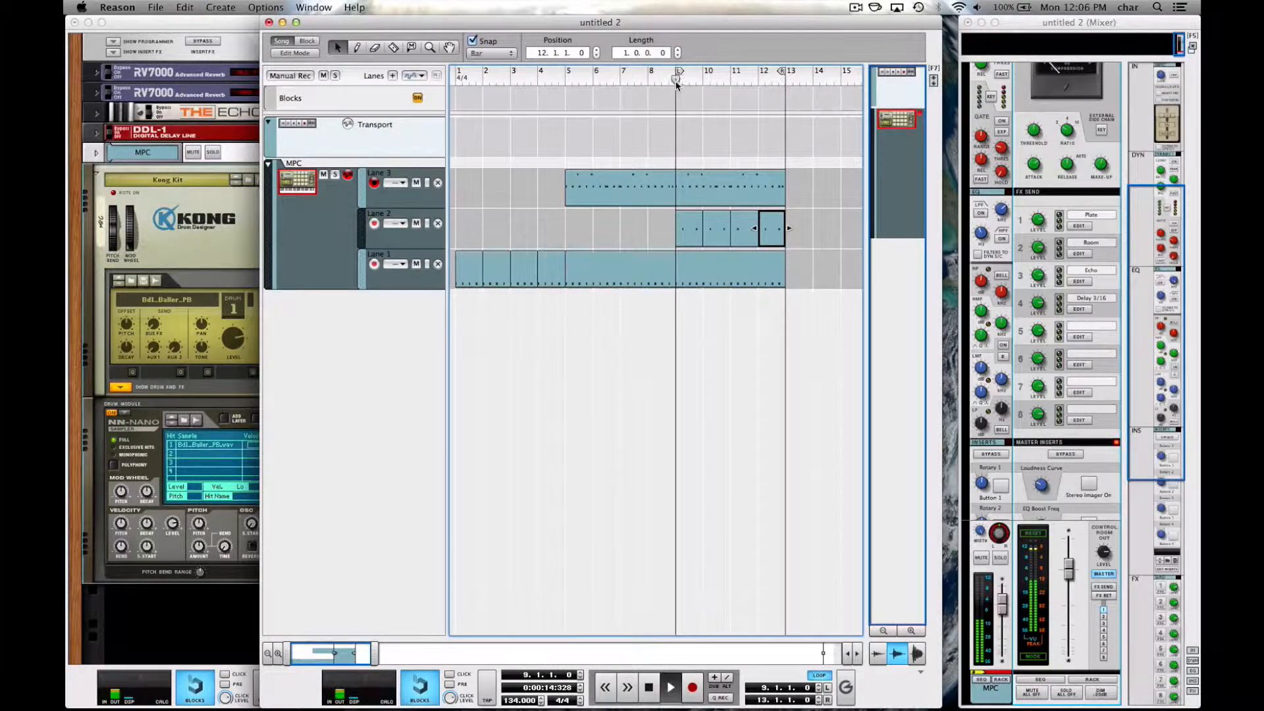
{"action": "key", "text": "space"}
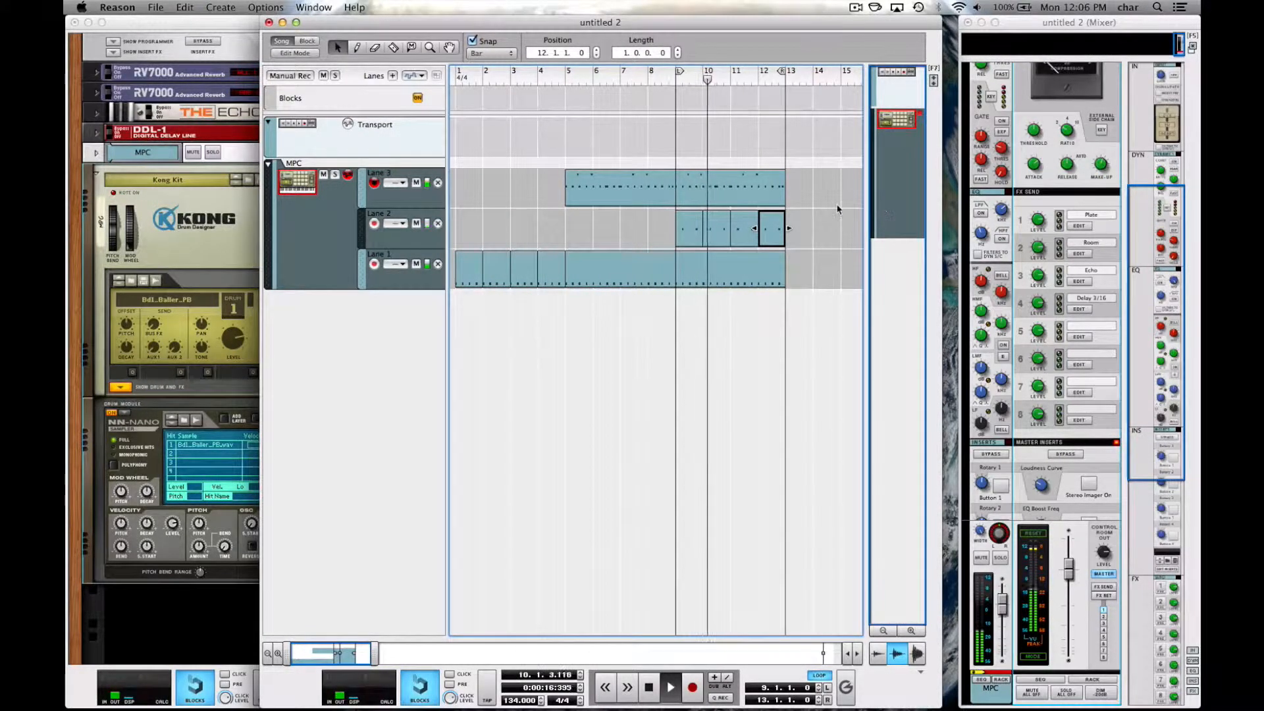
{"action": "key", "text": "space"}
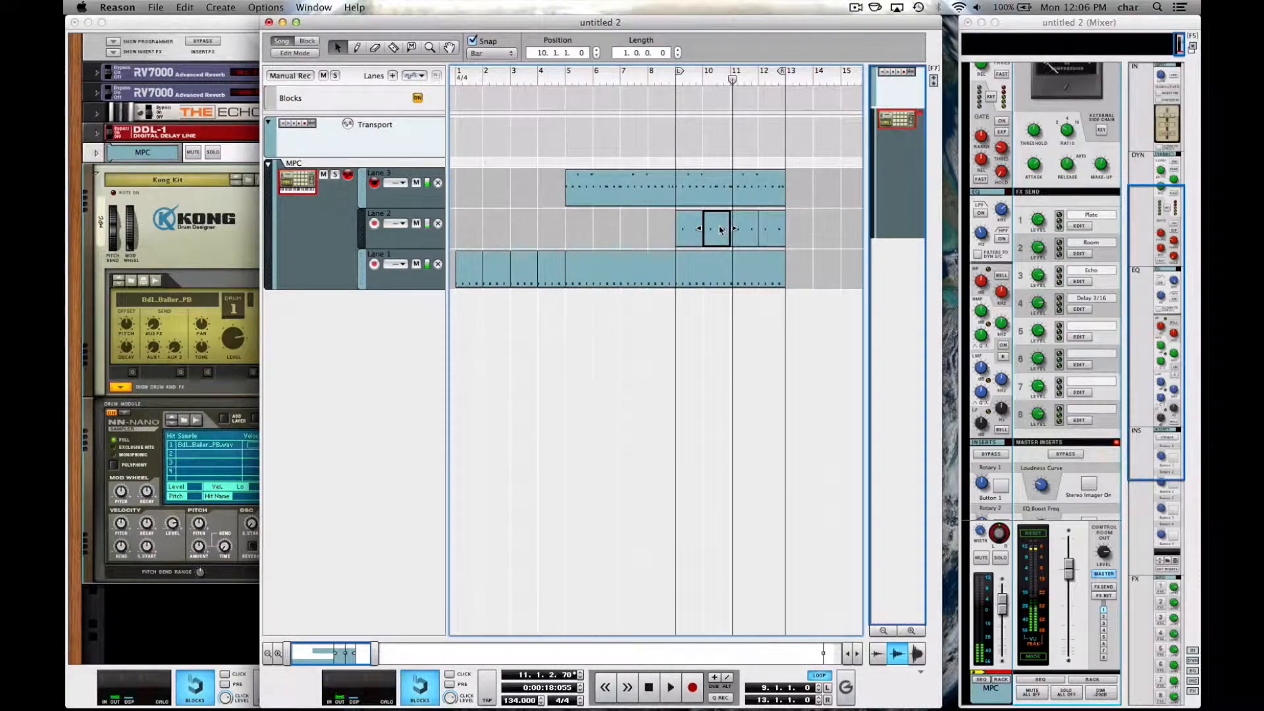
Remove the beat 4 clap from the clips at bars 10 and 12.
{"action": "double_click", "coordinate": [720, 229]}
{"action": "key", "text": "Delete"}
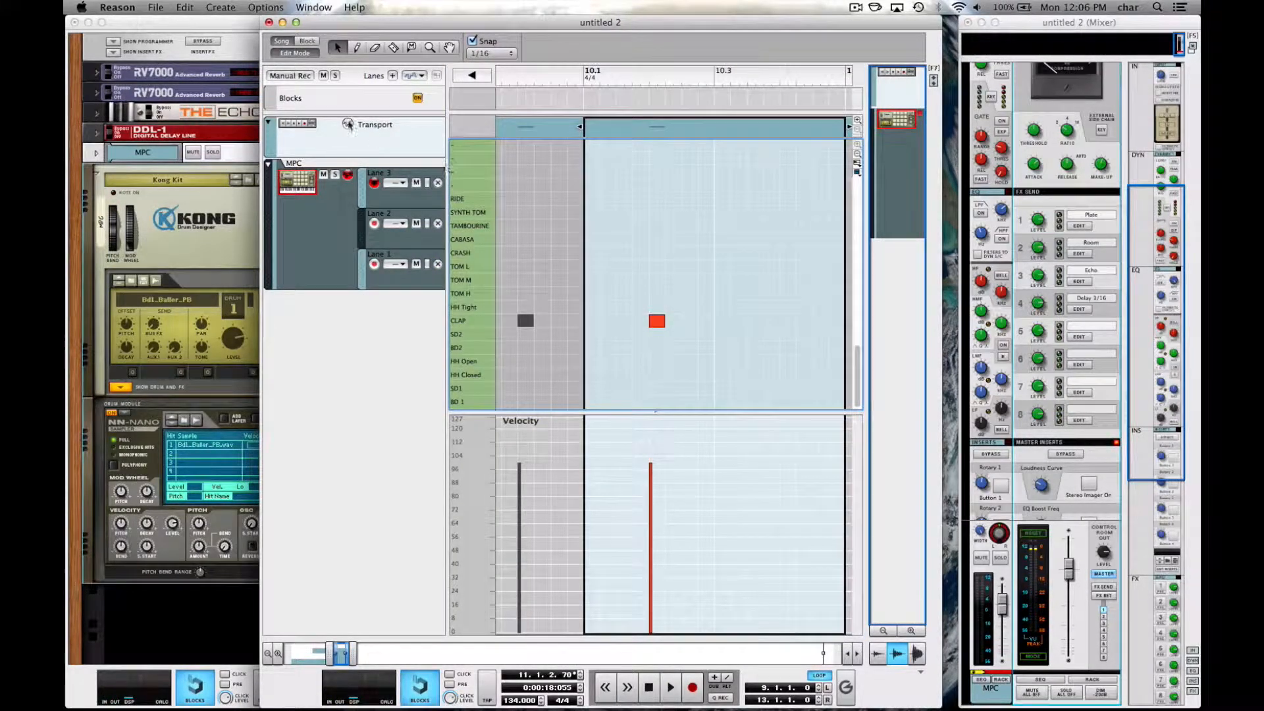
{"action": "left_click", "coordinate": [295, 52]}
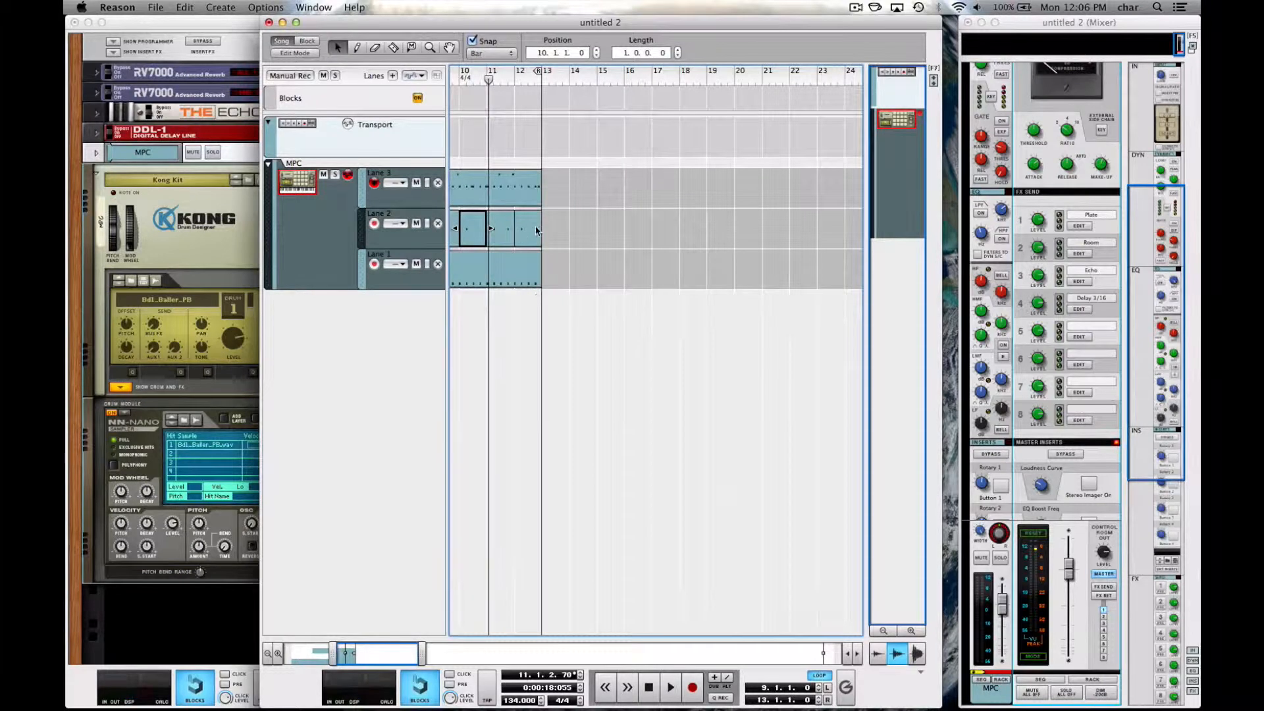
{"action": "double_click", "coordinate": [536, 231]}
{"action": "key", "text": "Delete"}
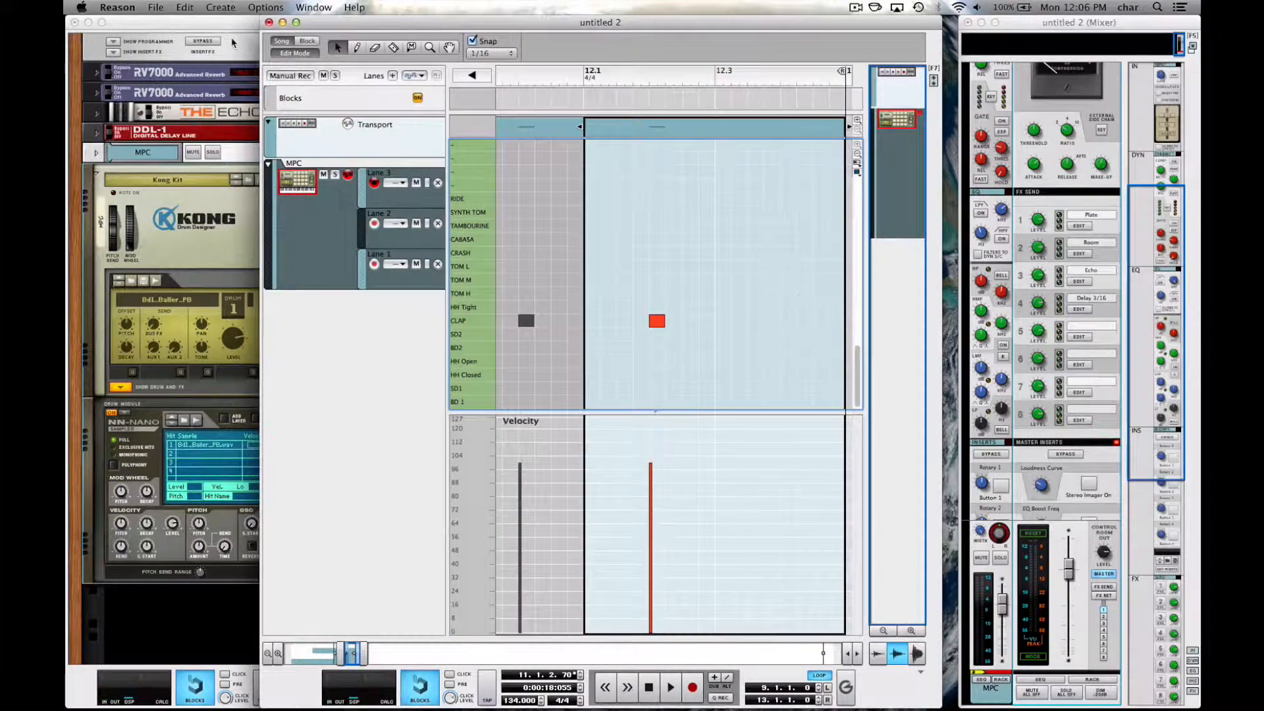
{"action": "left_click", "coordinate": [295, 54]}
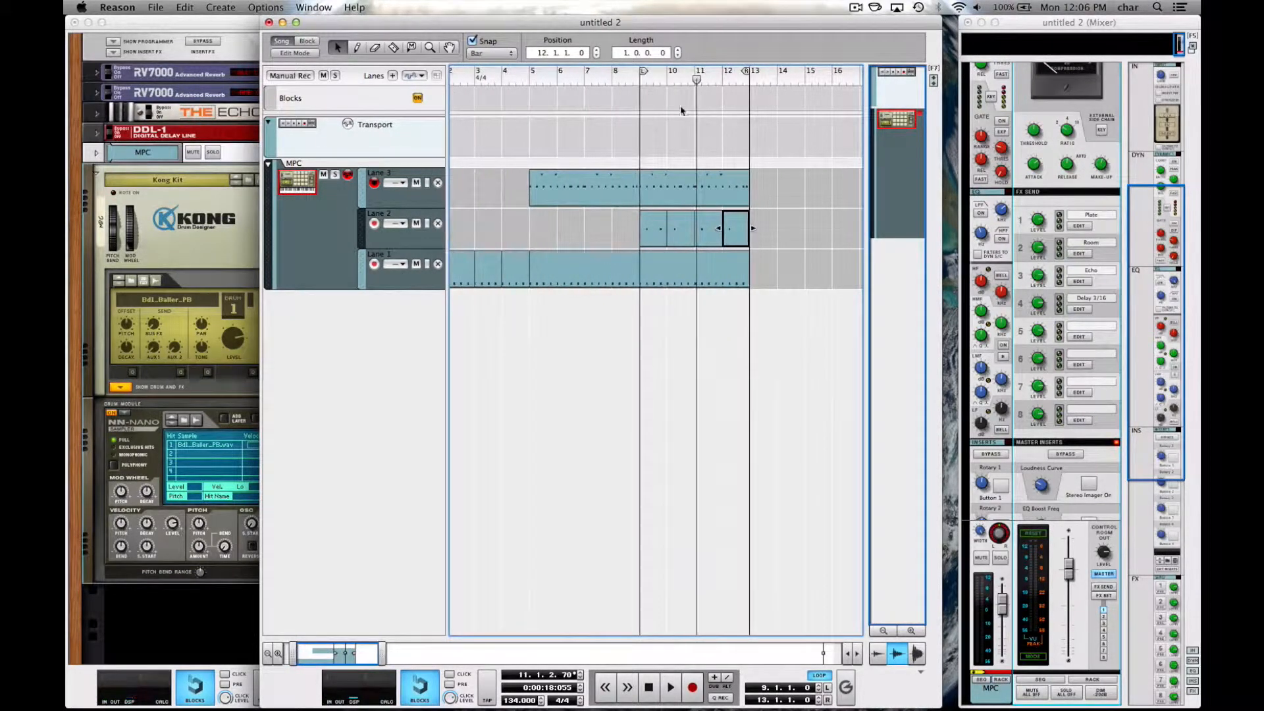
Copy the clips in bars 9 to 12 on all three MPC lanes to bar 13.
{"action": "scroll", "coordinate": [719, 186], "scroll_direction": "right", "scroll_amount": 3}
{"action": "left_click", "coordinate": [578, 227]}
{"action": "key", "text": "super+c"}
{"action": "key", "text": "super+v"}
{"action": "left_click", "coordinate": [657, 198]}
{"action": "key", "text": "super+c"}
{"action": "key", "text": "super+v"}
{"action": "left_click", "coordinate": [657, 266]}
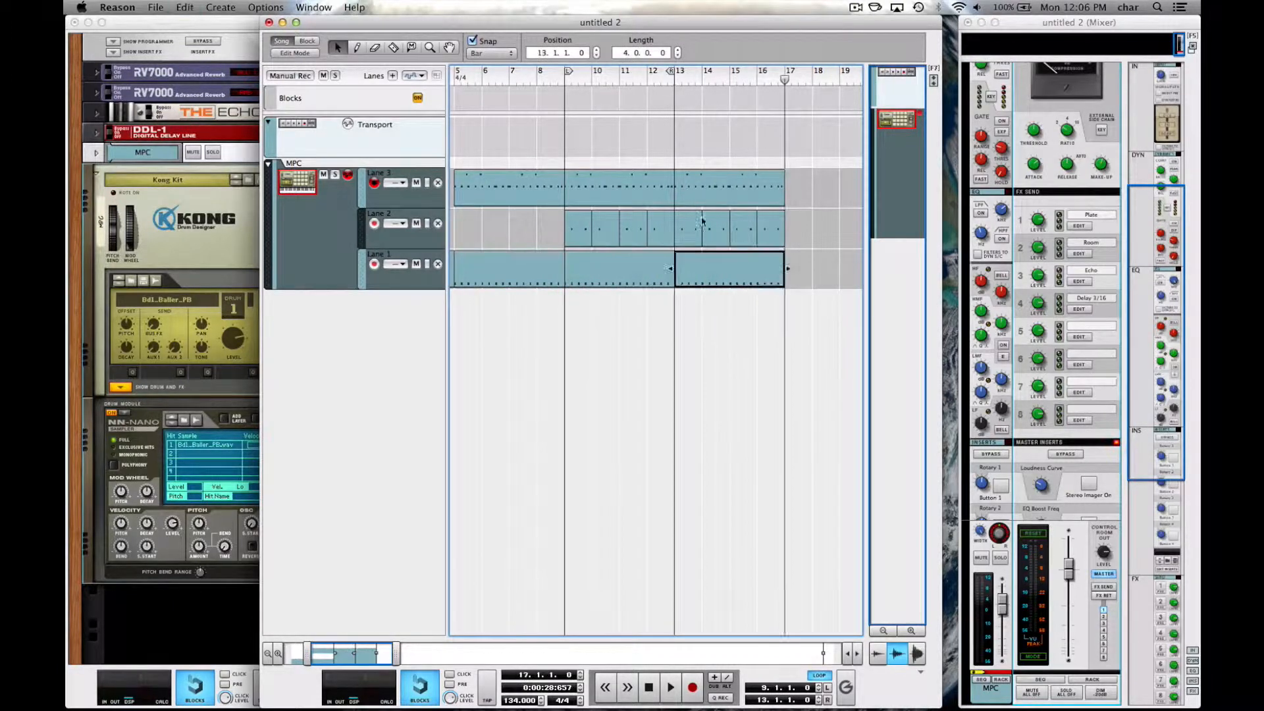
Set the loop to run from bar 1 to bar 17.
{"action": "left_click", "coordinate": [714, 191]}
{"action": "scroll", "coordinate": [714, 198], "scroll_direction": "left", "scroll_amount": 4}
{"action": "scroll", "coordinate": [698, 197], "scroll_direction": "down", "scroll_amount": 3}
{"action": "left_click_drag", "start_coordinate": [665, 70], "coordinate": [738, 72]}
{"action": "scroll", "coordinate": [753, 130], "scroll_direction": "down", "scroll_amount": 5}
Duplicate the existing clips further along the three lanes and delete the clap clips before bar 17.
{"action": "left_click_drag", "start_coordinate": [568, 172], "coordinate": [454, 320]}
{"action": "key", "text": "super+c"}
{"action": "key", "text": "super+v"}
{"action": "left_click_drag", "start_coordinate": [561, 204], "coordinate": [544, 309]}
{"action": "left_click", "coordinate": [516, 263]}
{"action": "key", "text": "Delete"}
Copy the kick and hi-hat clips in bars 9 to 12 to bar 13 and extend the three-lane pattern to bar 29.
{"action": "left_click_drag", "start_coordinate": [517, 211], "coordinate": [506, 329]}
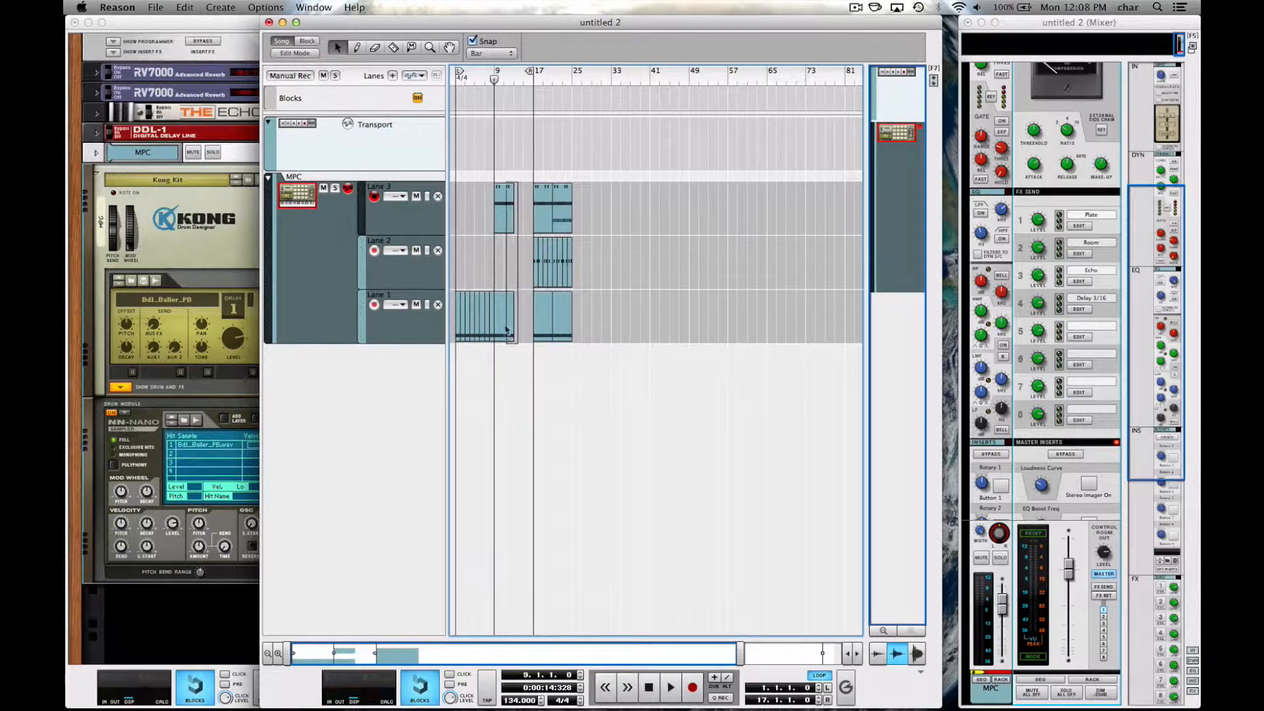
{"action": "key", "text": "super+c"}
{"action": "key", "text": "super+v"}
{"action": "left_click_drag", "start_coordinate": [608, 204], "coordinate": [580, 312]}
{"action": "left_click_drag", "start_coordinate": [556, 207], "coordinate": [539, 316]}
{"action": "key", "text": "super+c"}
{"action": "key", "text": "super+v"}
Copy the four-bar clips at bar 25 on all lanes three times to fill bars 29 to 40.
{"action": "left_click_drag", "start_coordinate": [617, 204], "coordinate": [575, 315]}
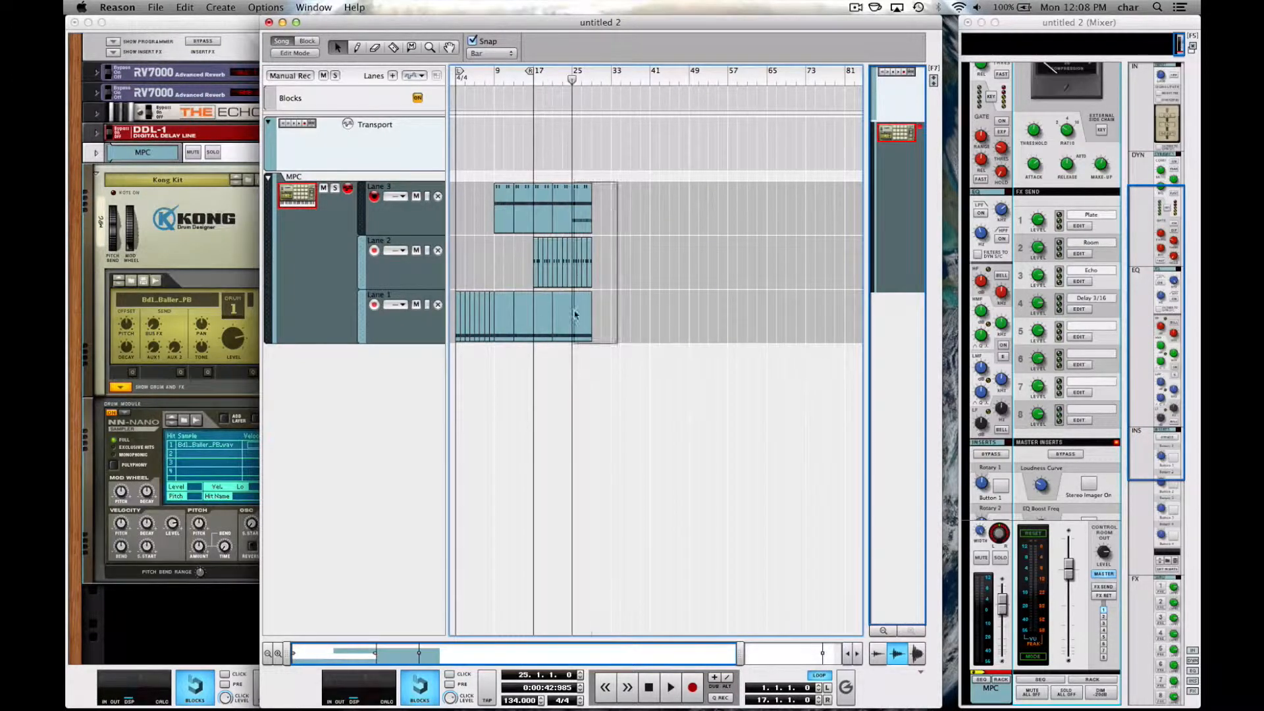
{"action": "key", "text": "super+c"}
{"action": "key", "text": "super+v"}
{"action": "key", "text": "super+v"}
{"action": "key", "text": "super+v"}
Copy the kick clips in bars 1 to 8 to bars 41 and 49.
{"action": "left_click_drag", "start_coordinate": [700, 187], "coordinate": [577, 322]}
{"action": "left_click_drag", "start_coordinate": [492, 263], "coordinate": [456, 316]}
{"action": "key", "text": "super+c"}
{"action": "left_click", "coordinate": [650, 72]}
{"action": "key", "text": "super+v"}
{"action": "key", "text": "super+v"}
Copy the hi-hat clips in bars 9 to 16 to bar 49.
{"action": "left_click_drag", "start_coordinate": [480, 206], "coordinate": [528, 211]}
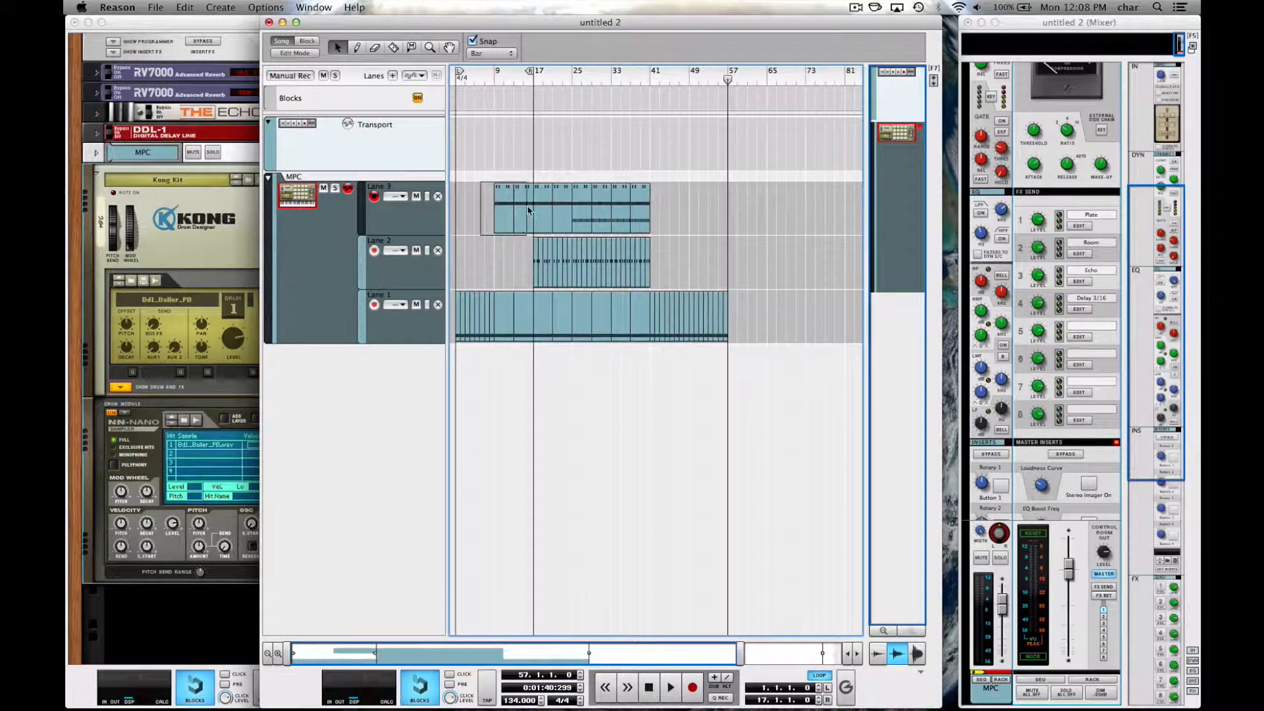
{"action": "key", "text": "super+c"}
{"action": "left_click", "coordinate": [690, 72]}
{"action": "key", "text": "super+v"}
Join the one-bar kick clips in bars 49 to 56, bars 41 to 48 and bars 1 to 8 into single clips.
{"action": "left_click_drag", "start_coordinate": [744, 264], "coordinate": [693, 316]}
{"action": "right_click", "coordinate": [692, 316]}
{"action": "left_click", "coordinate": [720, 542]}
{"action": "left_click_drag", "start_coordinate": [684, 263], "coordinate": [653, 316]}
{"action": "right_click", "coordinate": [666, 316]}
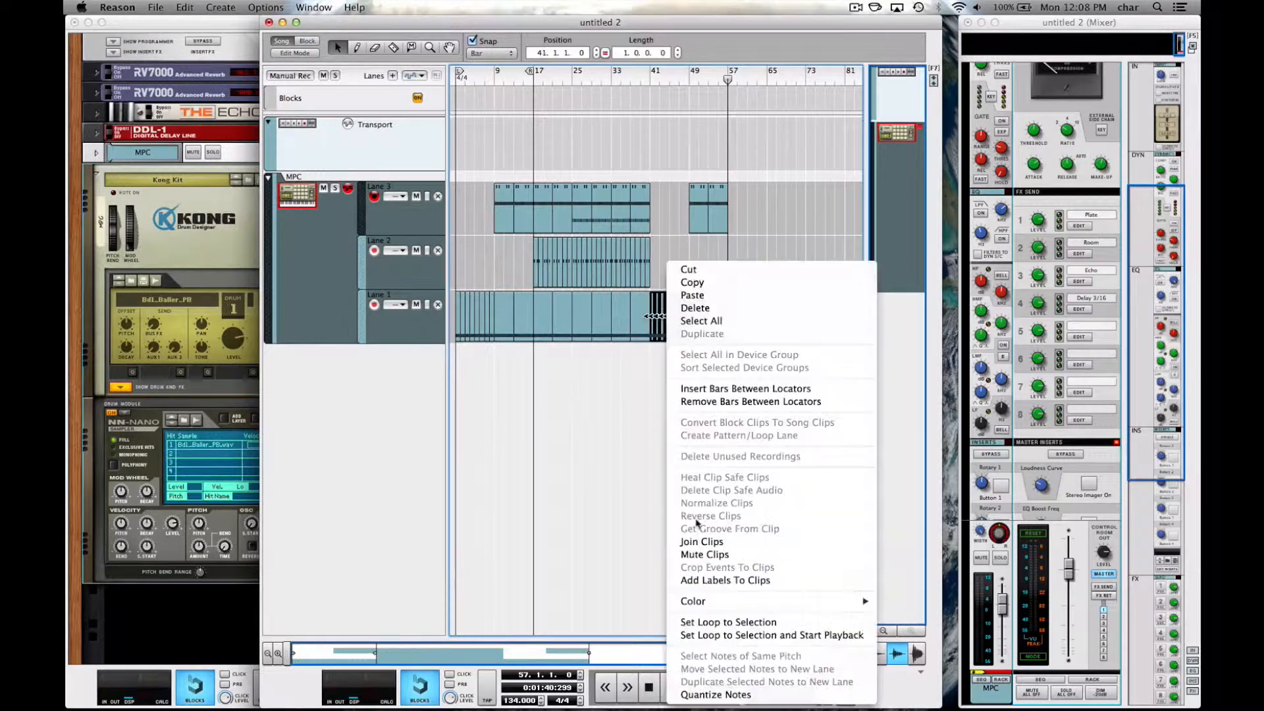
{"action": "left_click", "coordinate": [701, 541]}
{"action": "left_click_drag", "start_coordinate": [491, 263], "coordinate": [462, 316]}
{"action": "right_click", "coordinate": [465, 316]}
{"action": "left_click", "coordinate": [501, 542]}
Copy a one-bar clap clip from the bar 17 section to bars 49, 51, 53 and 55.
{"action": "left_click", "coordinate": [671, 256]}
{"action": "key", "text": "h"}
{"action": "key", "text": "h"}
{"action": "scroll", "coordinate": [671, 257], "scroll_direction": "left", "scroll_amount": 3}
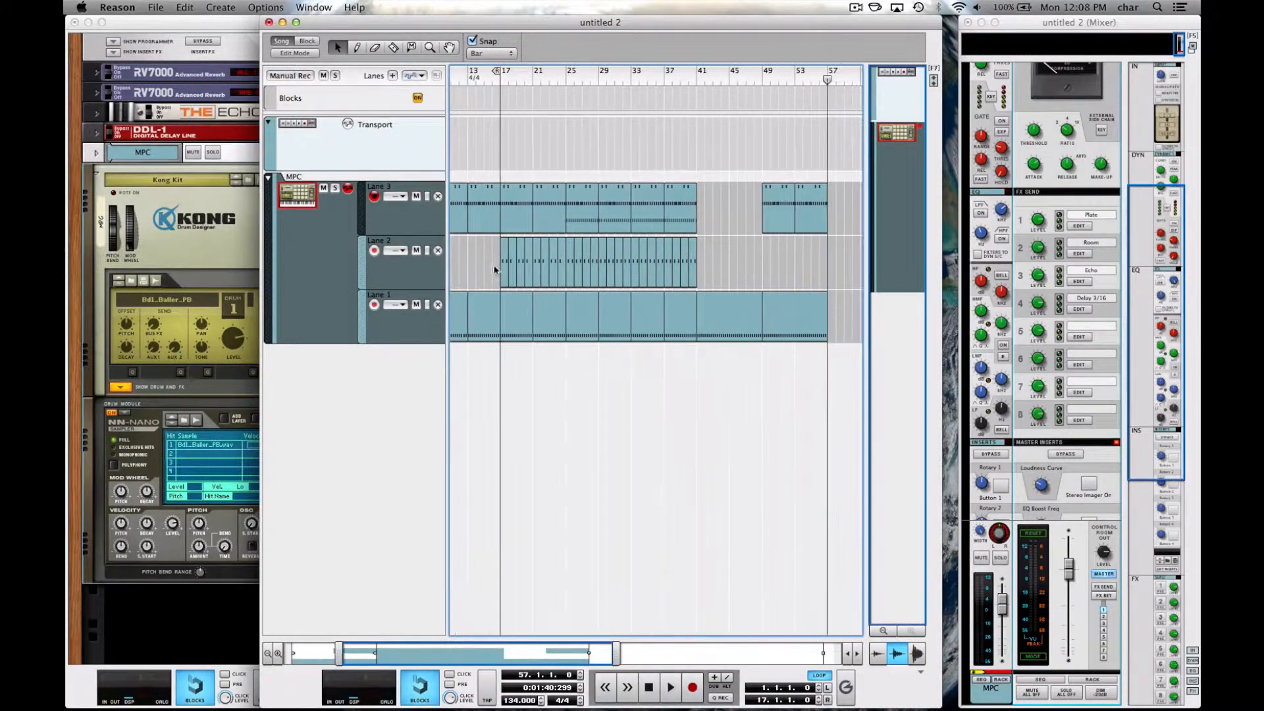
{"action": "left_click", "coordinate": [511, 258]}
{"action": "key", "text": "super+c"}
{"action": "left_click", "coordinate": [762, 76]}
{"action": "key", "text": "super+v"}
{"action": "left_click", "coordinate": [793, 78]}
{"action": "left_click", "coordinate": [778, 78]}
{"action": "key", "text": "super+v"}
{"action": "left_click", "coordinate": [794, 78]}
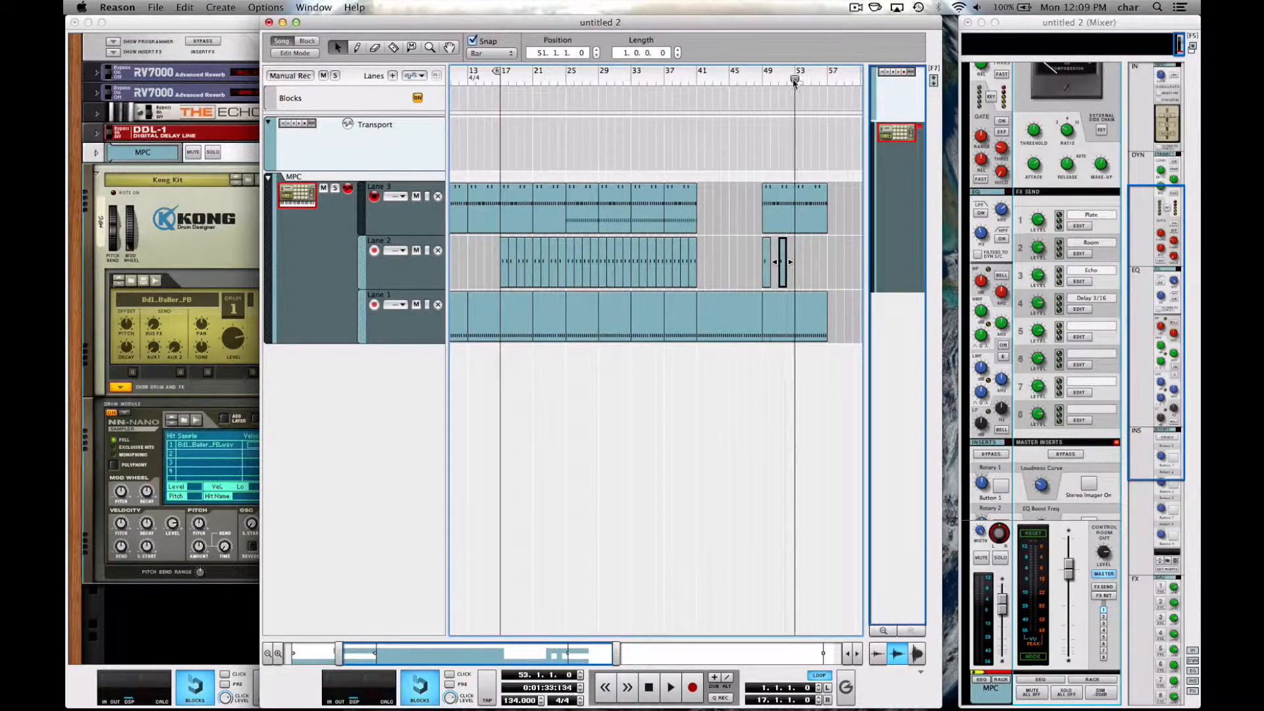
{"action": "key", "text": "super+v"}
{"action": "left_click", "coordinate": [811, 79]}
{"action": "key", "text": "super+v"}
Fill bars 57 to 64 on all three lanes with copied kick, hi-hat and clap clips.
{"action": "scroll", "coordinate": [757, 263], "scroll_direction": "left", "scroll_amount": 1}
{"action": "scroll", "coordinate": [757, 263], "scroll_direction": "right", "scroll_amount": 4}
{"action": "left_click", "coordinate": [717, 80]}
{"action": "key", "text": "super+v"}
{"action": "left_click", "coordinate": [726, 80]}
{"action": "key", "text": "super+v"}
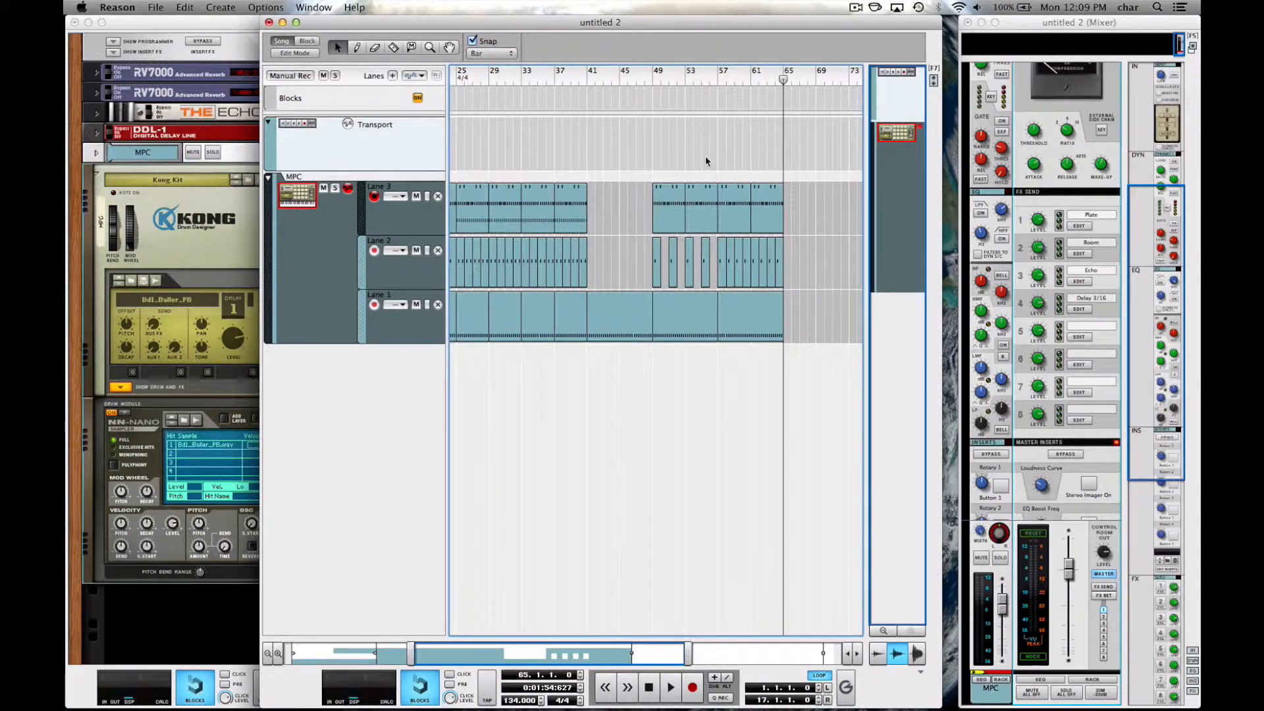
Copy the clap and hi-hat clips in bars 57 to 64 to bar 65.
{"action": "left_click_drag", "start_coordinate": [645, 263], "coordinate": [601, 263]}
{"action": "key", "text": "super+c"}
{"action": "left_click", "coordinate": [741, 80]}
{"action": "key", "text": "super+v"}
{"action": "left_click_drag", "start_coordinate": [642, 208], "coordinate": [603, 208]}
{"action": "key", "text": "super+c"}
{"action": "left_click", "coordinate": [741, 80]}
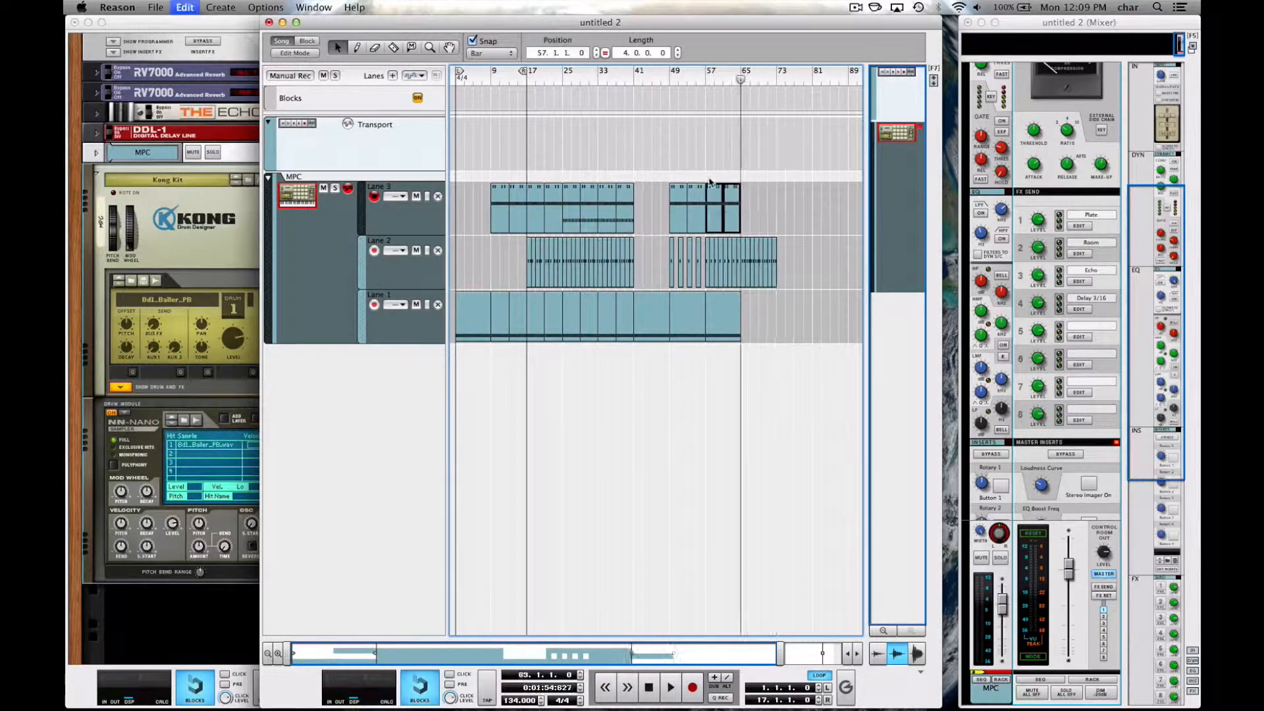
{"action": "key", "text": "super+v"}
Shift the second section's clips 8 bars later so the kick starts at bar 49 and the hi-hat and clap at bar 57.
{"action": "left_click_drag", "start_coordinate": [723, 319], "coordinate": [758, 319]}
{"action": "left_click_drag", "start_coordinate": [810, 208], "coordinate": [716, 322]}
{"action": "left_click_drag", "start_coordinate": [648, 323], "coordinate": [684, 323]}
{"action": "left_click", "coordinate": [810, 79]}
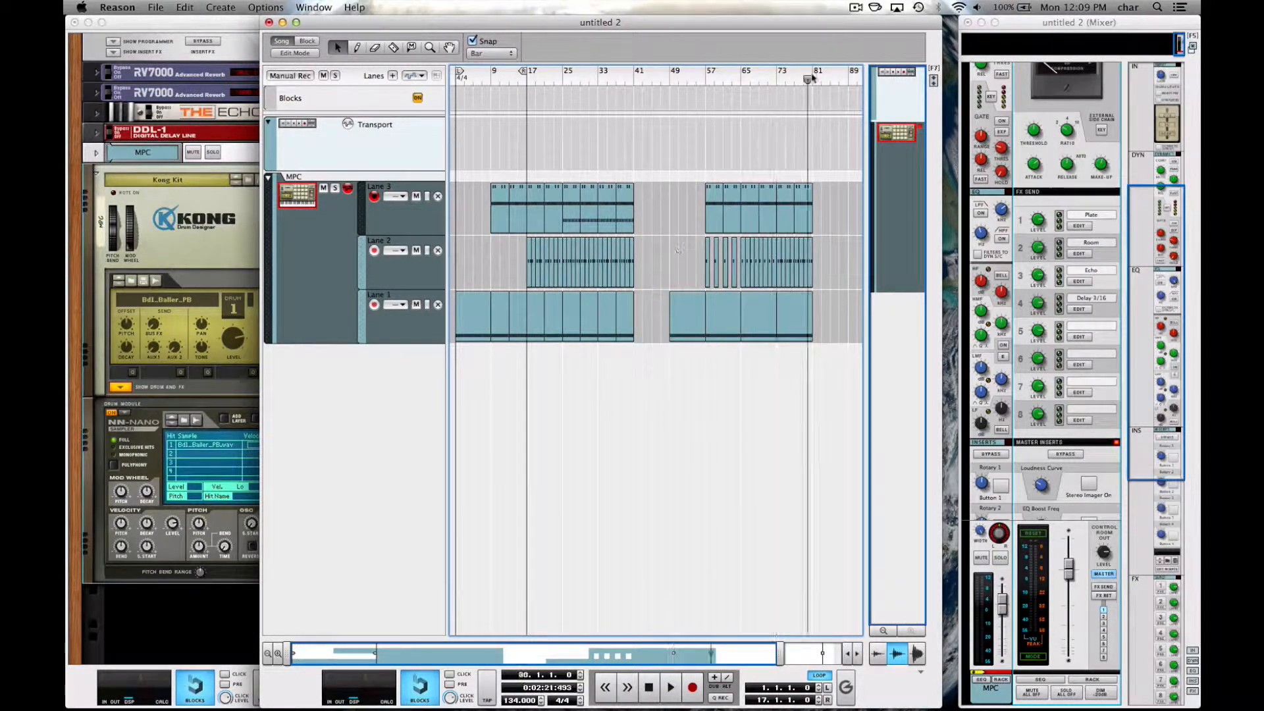
Delete the kick clips in bars 65 to 80.
{"action": "left_click_drag", "start_coordinate": [643, 204], "coordinate": [606, 209]}
{"action": "scroll", "coordinate": [783, 290], "scroll_direction": "right", "scroll_amount": 2}
{"action": "left_click_drag", "start_coordinate": [783, 312], "coordinate": [722, 321]}
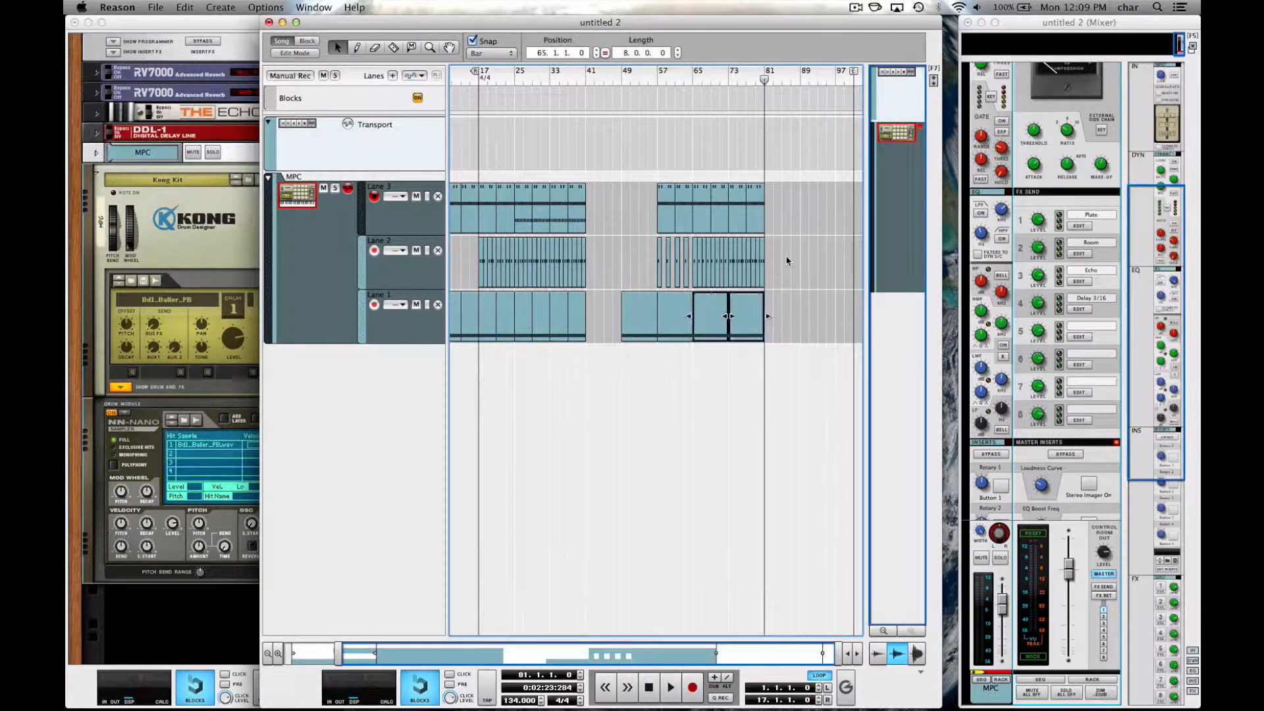
{"action": "key", "text": "Delete"}
Copy the eight-bar kick clip at bar 57 to bars 81 and 89, and place hi-hat clips in bars 89 to 96.
{"action": "key", "text": "super+v"}
{"action": "left_click", "coordinate": [676, 317]}
{"action": "key", "text": "super+c"}
{"action": "left_click", "coordinate": [766, 79]}
{"action": "key", "text": "super+v"}
{"action": "mouse_move", "coordinate": [814, 208]}
{"action": "left_mouse_down"}
{"action": "mouse_move", "coordinate": [776, 201]}
{"action": "mouse_move", "coordinate": [812, 201]}
{"action": "left_mouse_up"}
{"action": "left_click", "coordinate": [783, 320]}
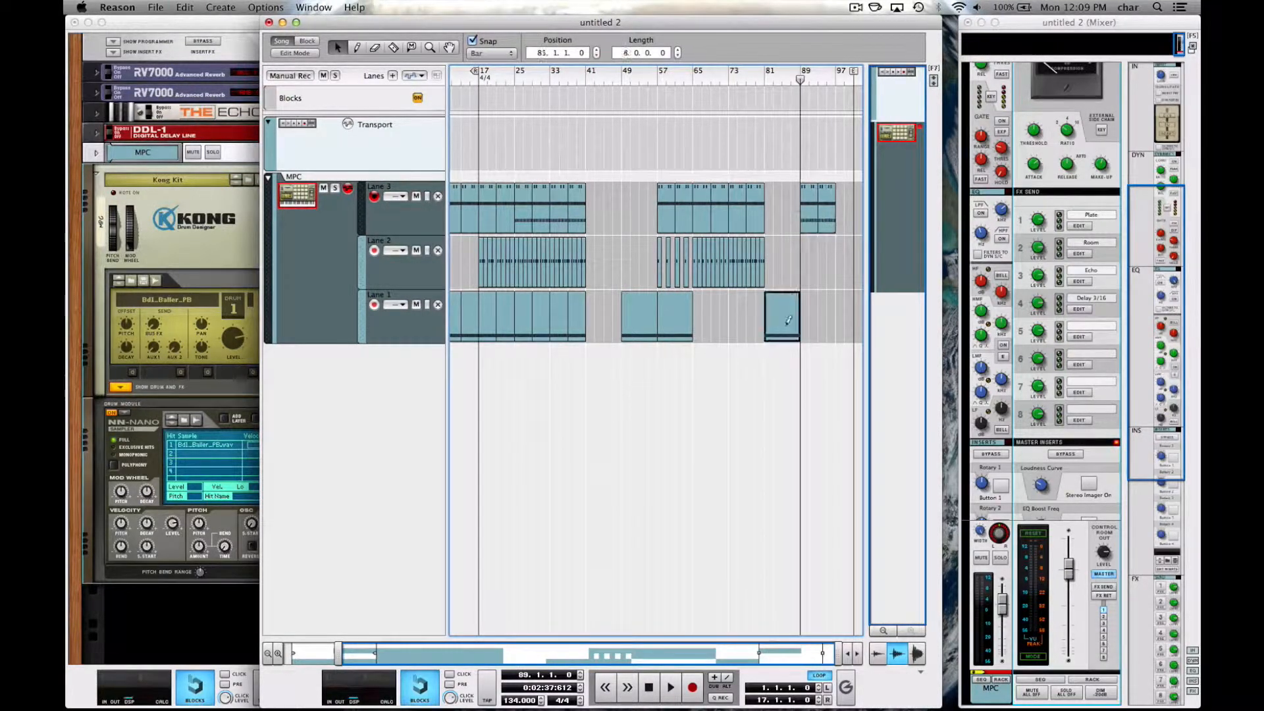
{"action": "key", "text": "super+c"}
{"action": "key", "text": "super+v"}
Move the song end marker later, start the last hi-hat section at bar 97, and extend kick and hi-hat clips through bar 112.
{"action": "left_click", "coordinate": [646, 211]}
{"action": "key", "text": "g"}
{"action": "left_click", "coordinate": [770, 80]}
{"action": "left_click_drag", "start_coordinate": [771, 71], "coordinate": [834, 71]}
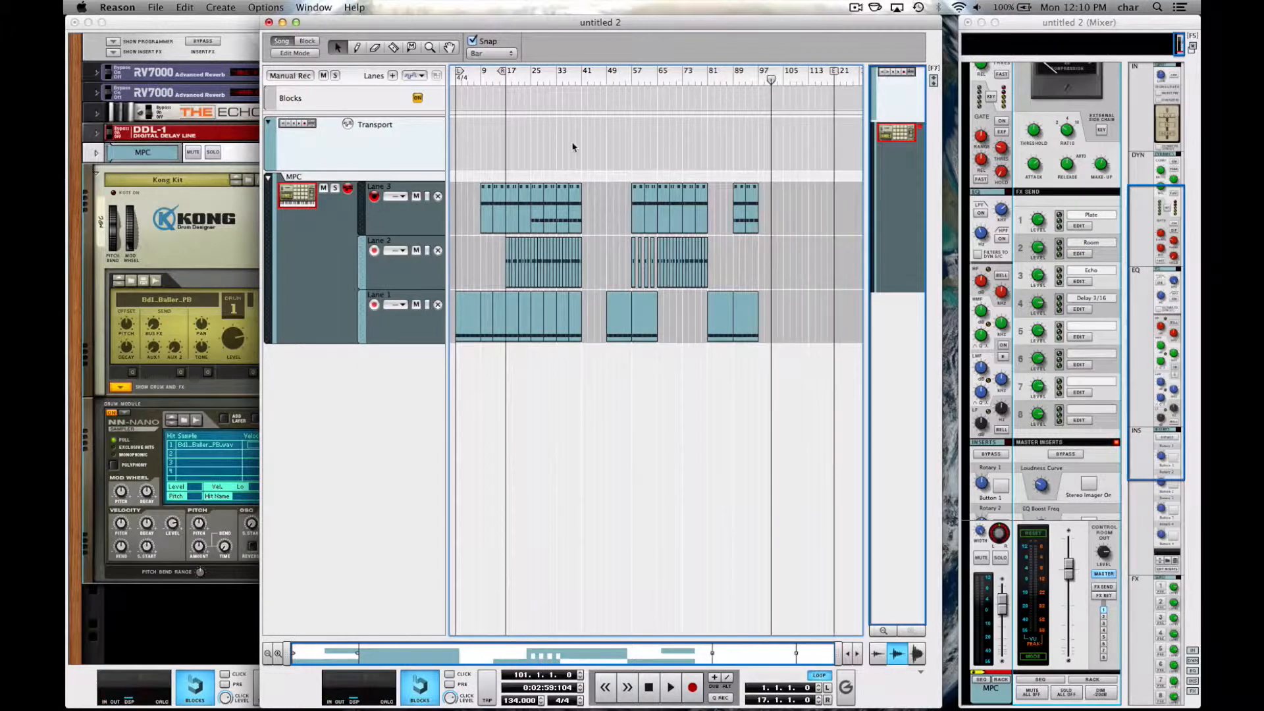
{"action": "mouse_move", "coordinate": [771, 204]}
{"action": "left_mouse_down"}
{"action": "mouse_move", "coordinate": [744, 234]}
{"action": "mouse_move", "coordinate": [747, 306]}
{"action": "left_mouse_up"}
{"action": "key", "text": "super+c"}
{"action": "key", "text": "super+v"}
{"action": "mouse_move", "coordinate": [799, 182]}
{"action": "left_mouse_down"}
{"action": "mouse_move", "coordinate": [785, 238]}
{"action": "mouse_move", "coordinate": [740, 308]}
{"action": "left_mouse_up"}
{"action": "left_click_drag", "start_coordinate": [739, 309], "coordinate": [765, 308]}
{"action": "key", "text": "super+v"}
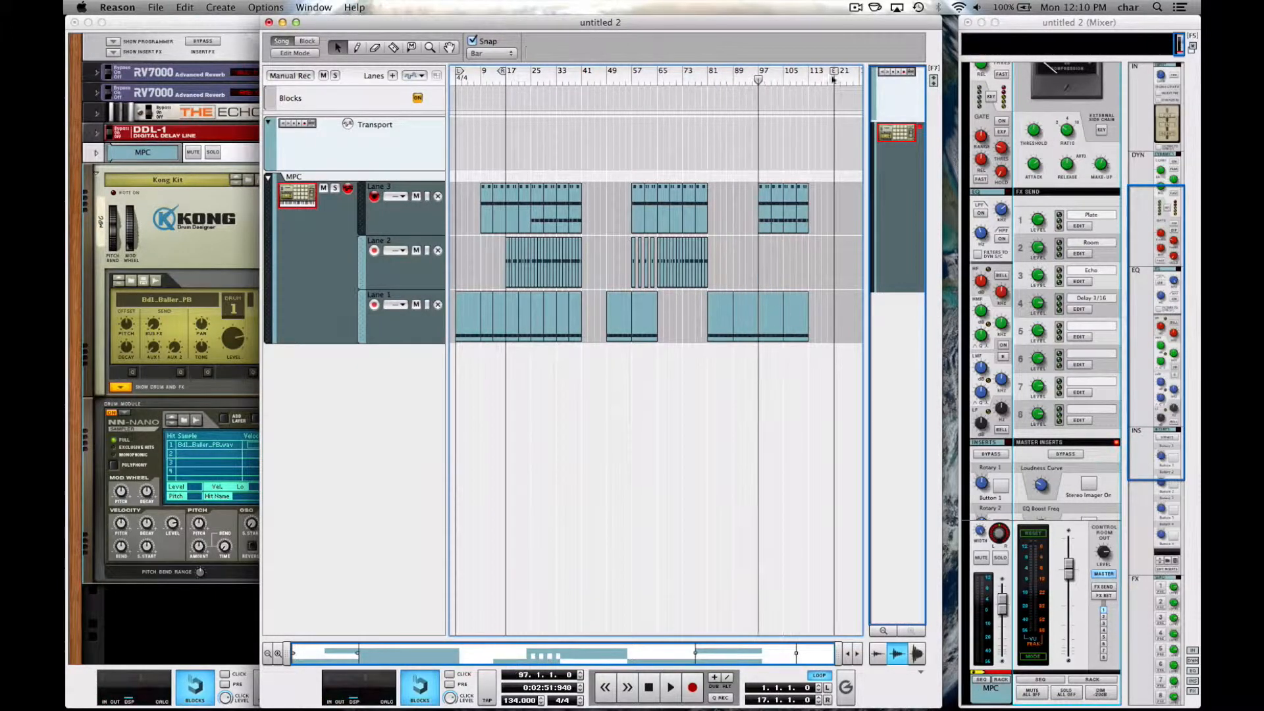
Move the song end marker further out and copy the kick and hi-hat clips in bars 97 to 112 to bar 113.
{"action": "left_click_drag", "start_coordinate": [834, 71], "coordinate": [859, 71]}
{"action": "left_click_drag", "start_coordinate": [816, 363], "coordinate": [765, 217]}
{"action": "key", "text": "super+v"}
{"action": "scroll", "coordinate": [804, 99], "scroll_direction": "right", "scroll_amount": 5}
{"action": "left_click_drag", "start_coordinate": [759, 71], "coordinate": [810, 82]}
{"action": "scroll", "coordinate": [796, 128], "scroll_direction": "left", "scroll_amount": 5}
Return the song position to the start, hide the Kong's drum and FX section and fold the MPC device in the rack.
{"action": "left_click_drag", "start_coordinate": [260, 572], "coordinate": [210, 572]}
{"action": "key", "text": "shift+Return"}
{"action": "left_click", "coordinate": [116, 391]}
{"action": "left_click", "coordinate": [119, 387]}
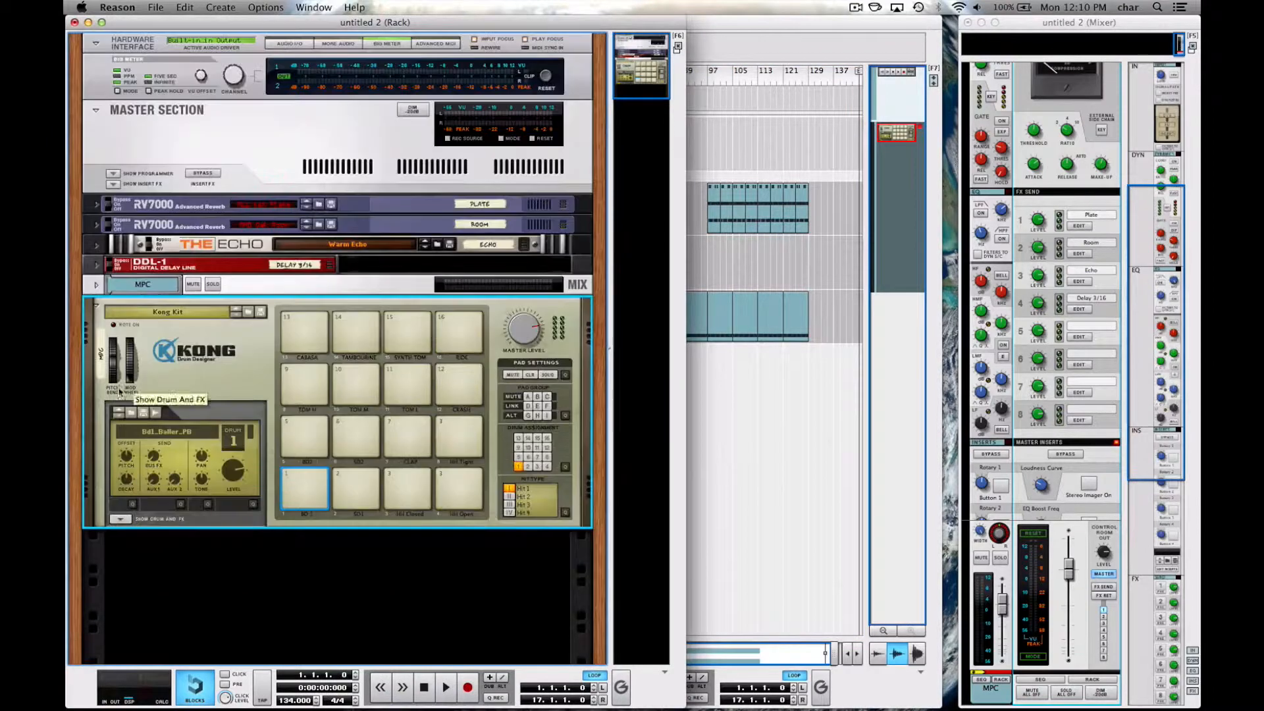
{"action": "left_click", "coordinate": [96, 308]}
Create a Thor instrument with the PAD Phasing Beauty patch below the Kong and show its programmer.
{"action": "right_click", "coordinate": [162, 398]}
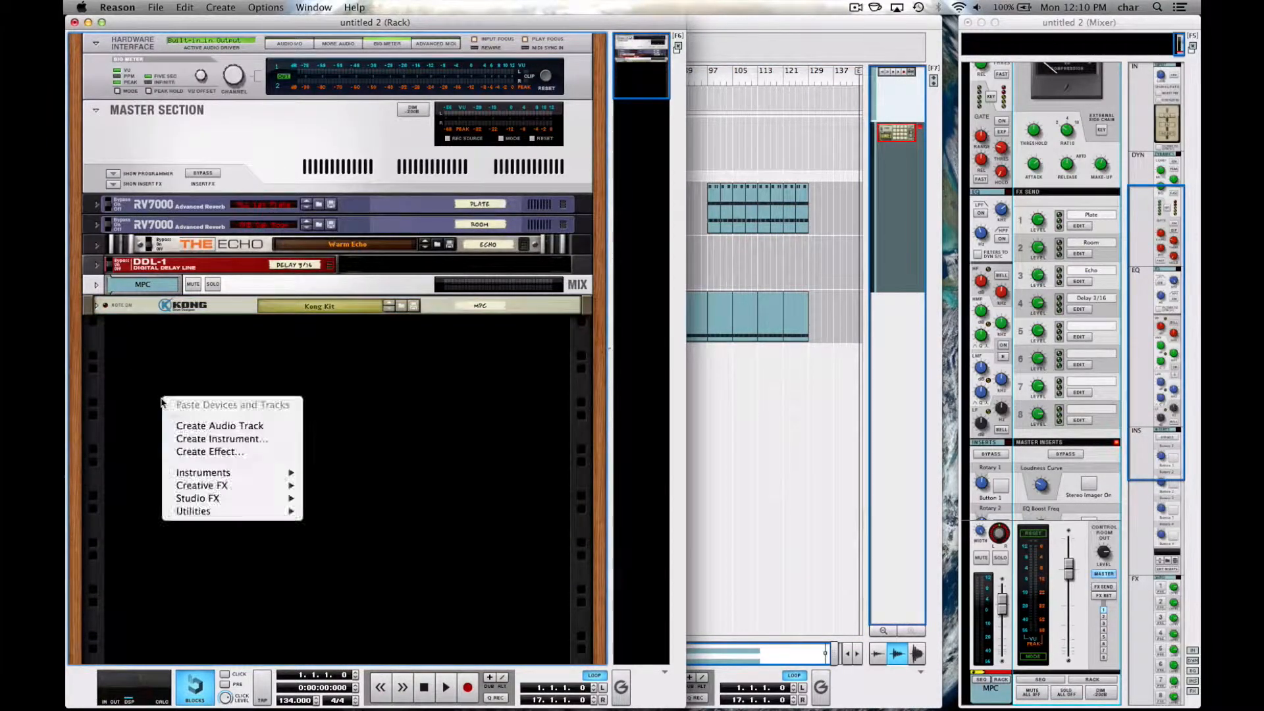
{"action": "left_click", "coordinate": [223, 439]}
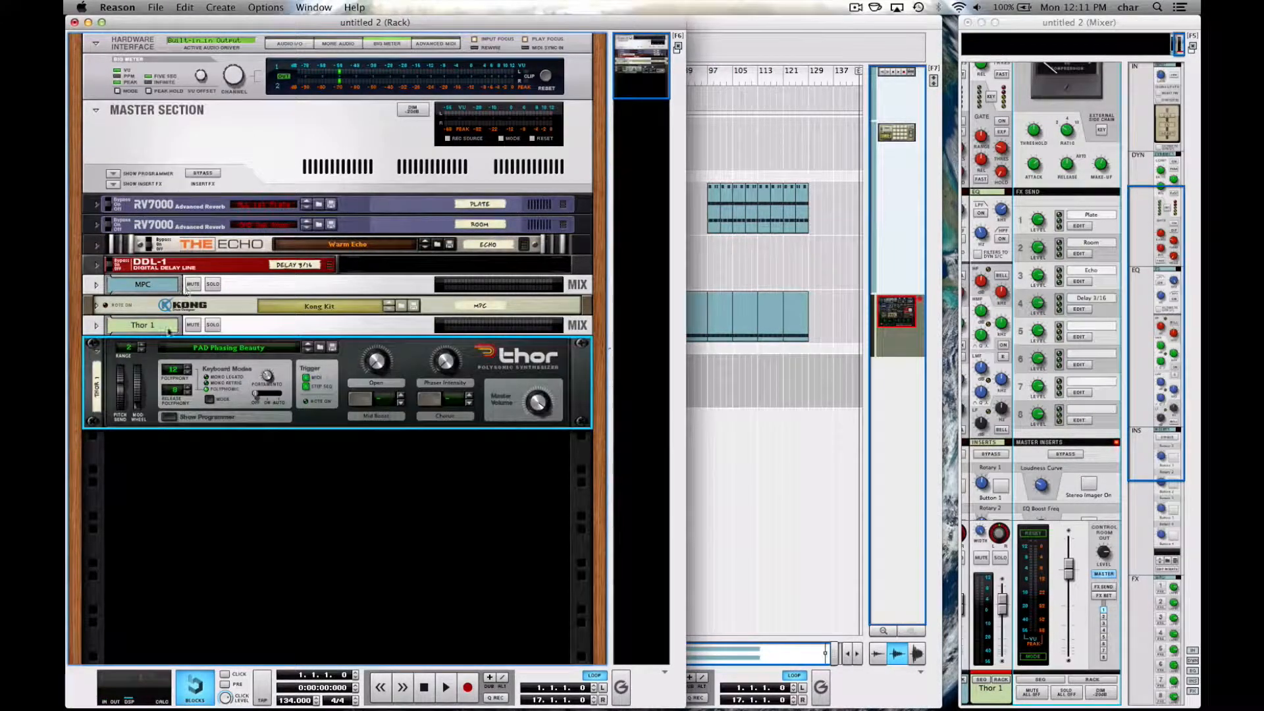
{"action": "left_click", "coordinate": [170, 418]}
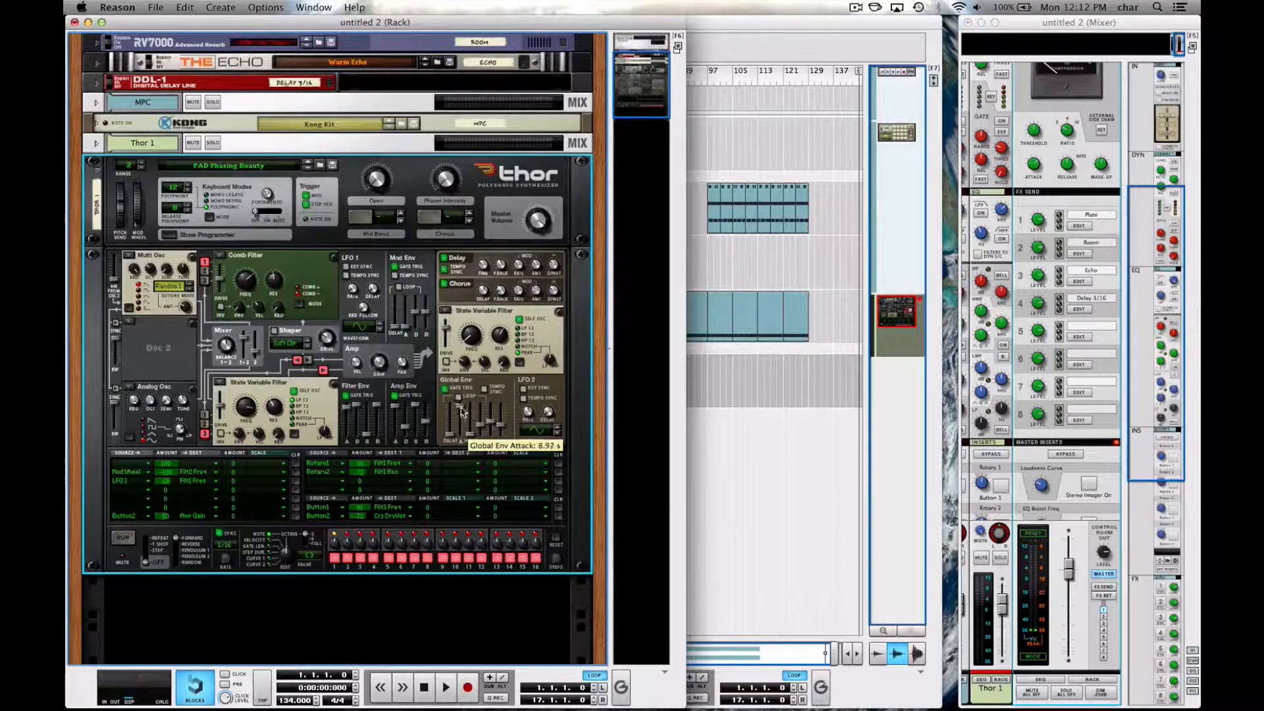
{"action": "left_click_drag", "start_coordinate": [395, 407], "coordinate": [347, 402]}
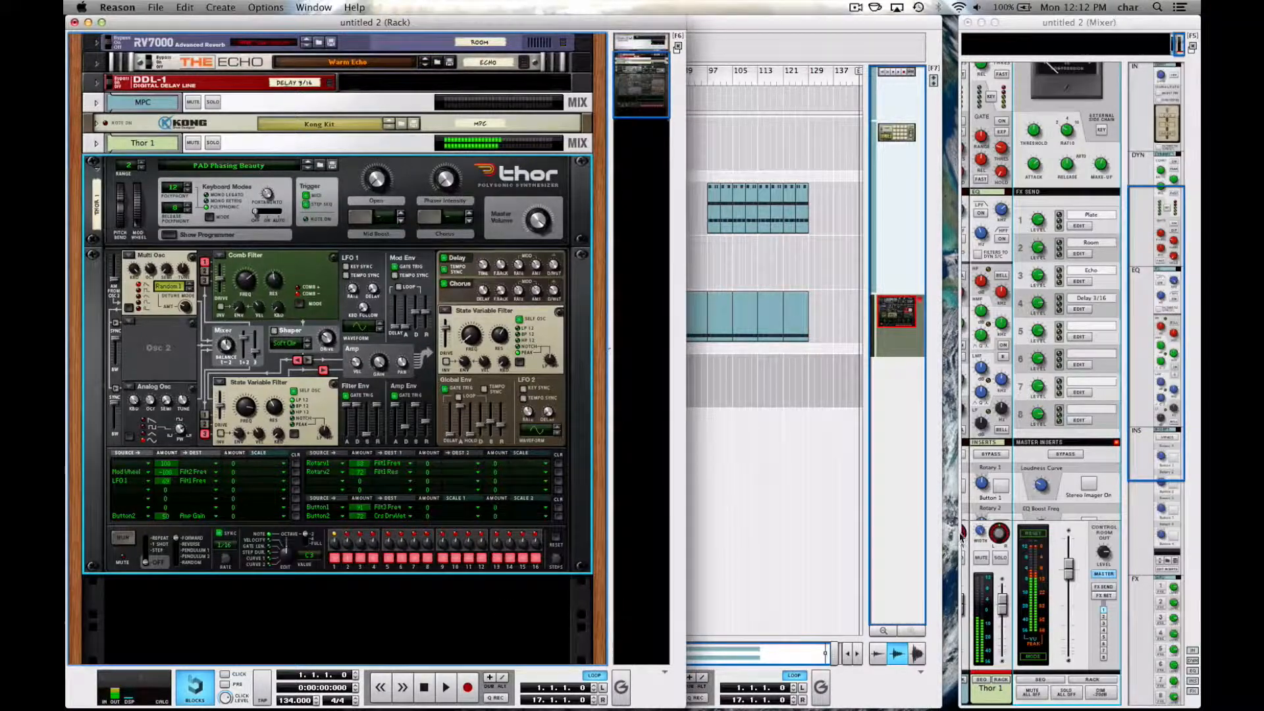
Widen the mixer to show both the MPC and Thor 1 channels and lower the Thor 1 fader slightly.
{"action": "left_click_drag", "start_coordinate": [953, 539], "coordinate": [907, 538]}
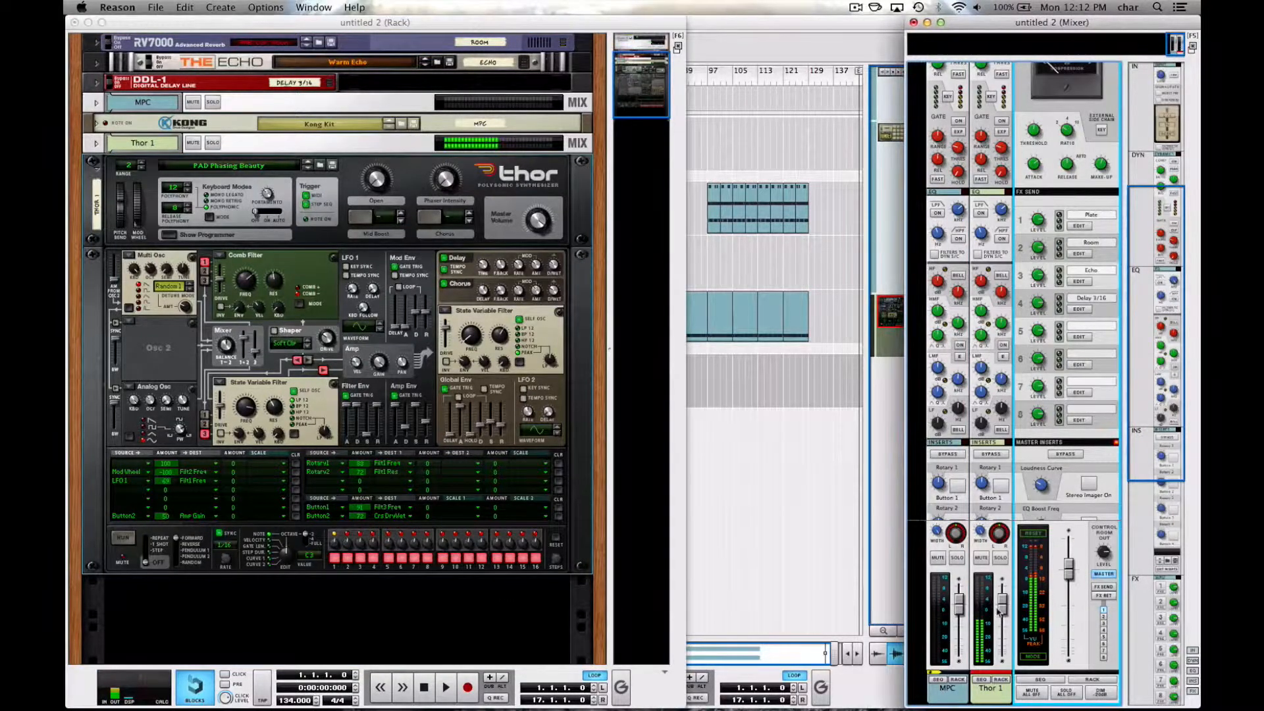
{"action": "left_click_drag", "start_coordinate": [999, 615], "coordinate": [1000, 620]}
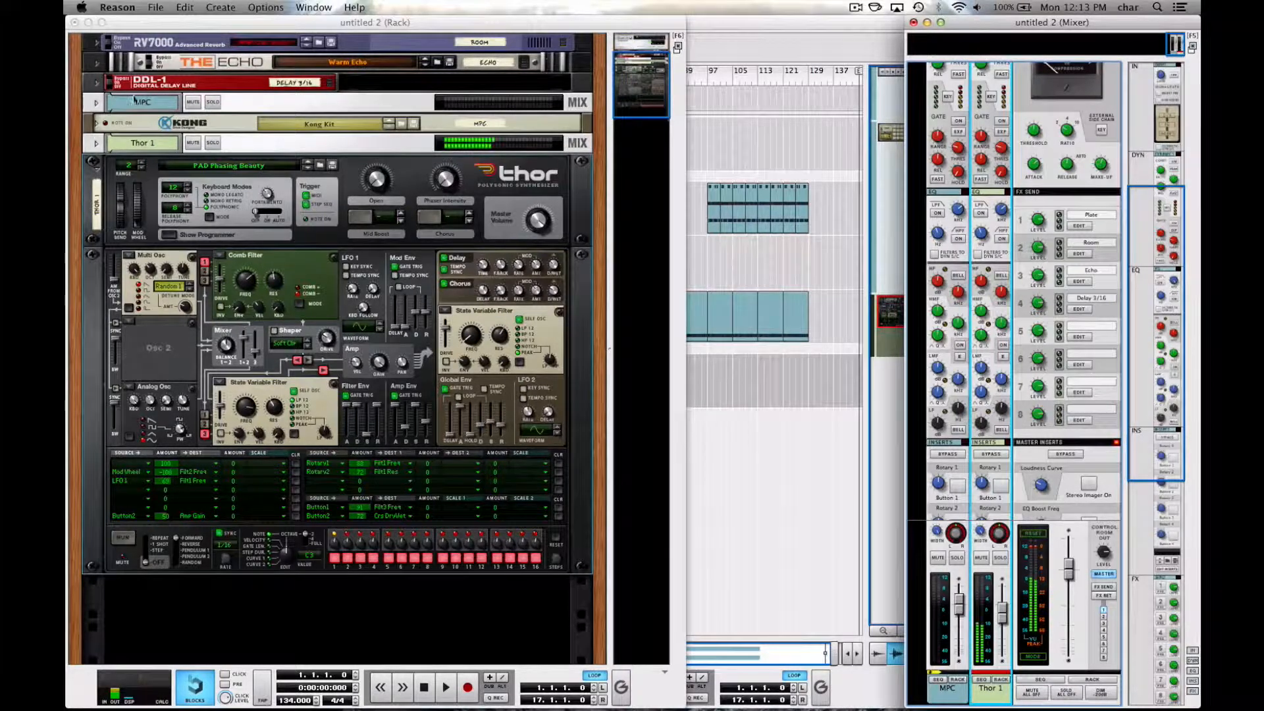
Unfold the Thor 1 mix channel and add an ECF-42 Envelope Controlled Filter and an MClass Compressor to its insert effects.
{"action": "left_click", "coordinate": [96, 143]}
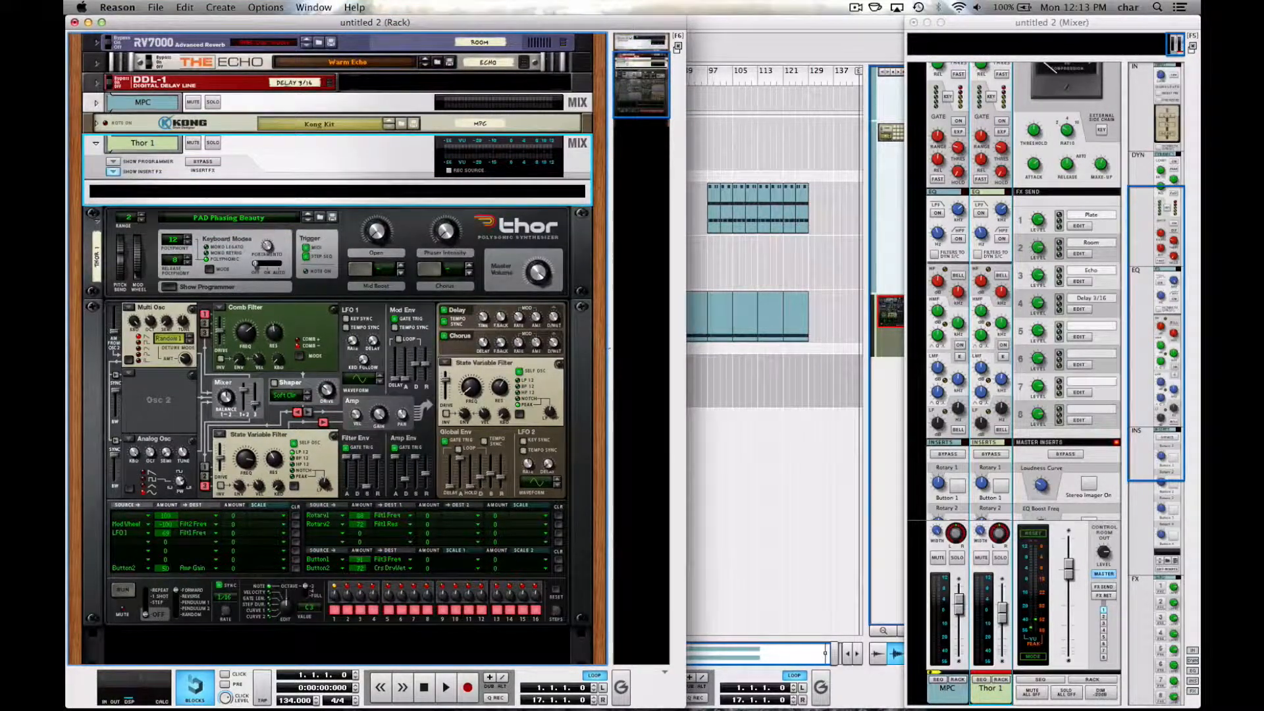
{"action": "left_click_drag", "start_coordinate": [834, 0], "coordinate": [821, 27]}
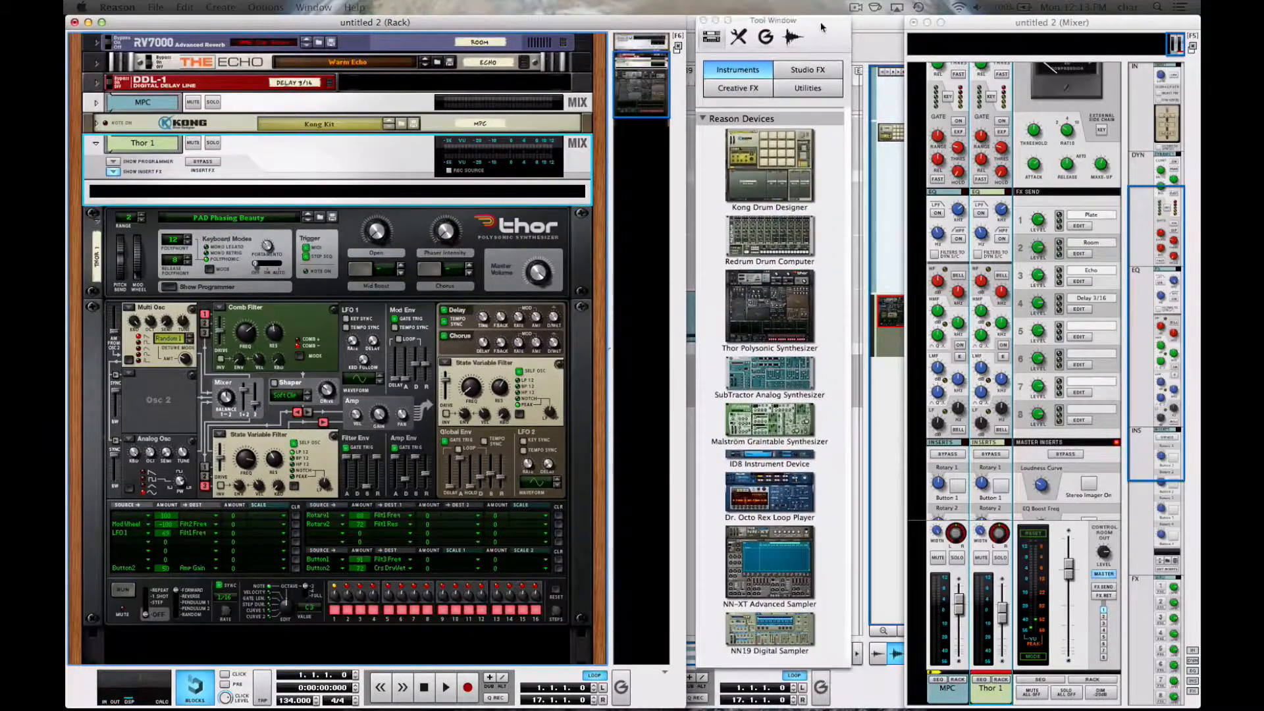
{"action": "left_click", "coordinate": [808, 87]}
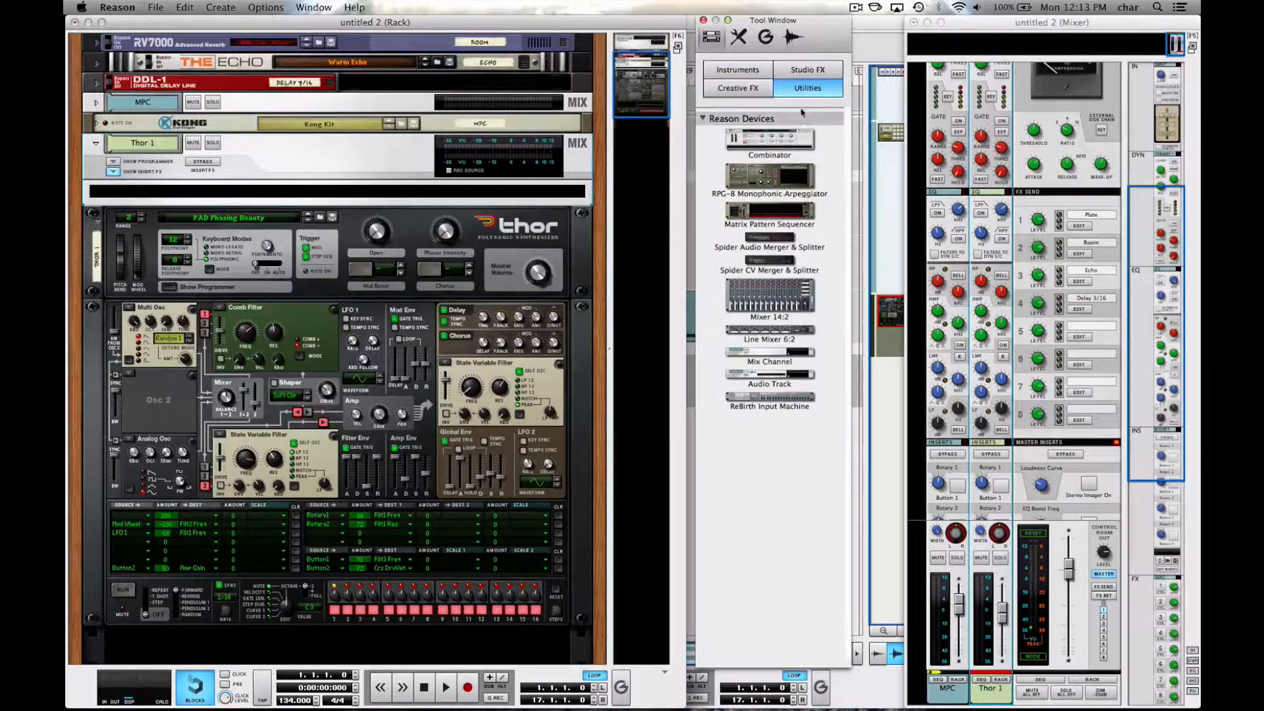
{"action": "left_click", "coordinate": [807, 69]}
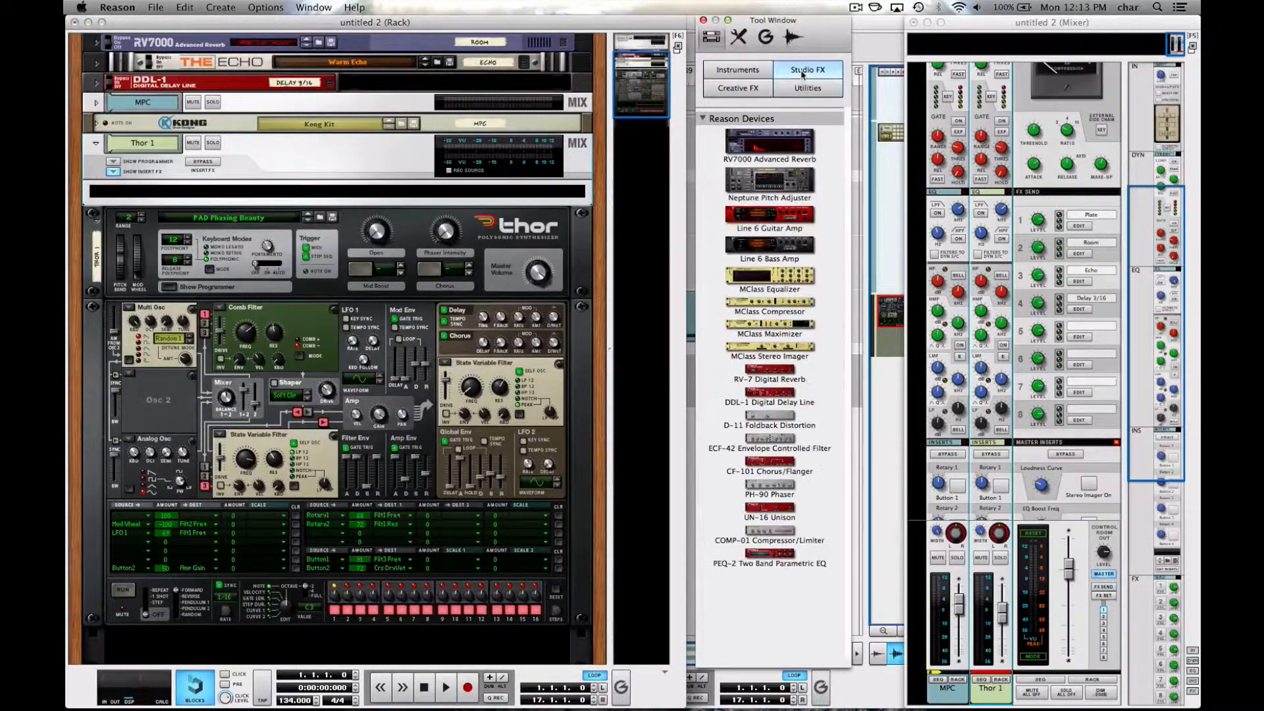
{"action": "double_click", "coordinate": [761, 442]}
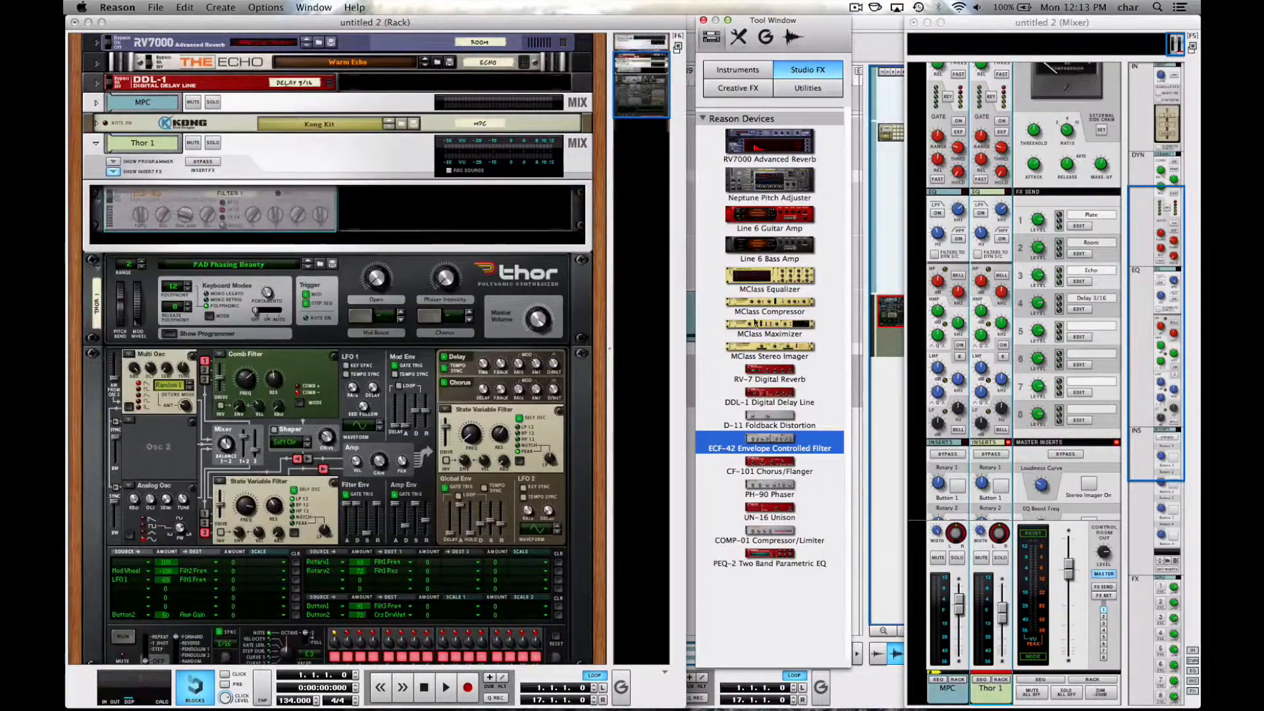
{"action": "left_click_drag", "start_coordinate": [766, 304], "coordinate": [287, 197]}
Add a Redrum Drum Computer to Thor 1's insert chain and route its stereo output to the MClass Compressor's sidechain input.
{"action": "left_click", "coordinate": [737, 70]}
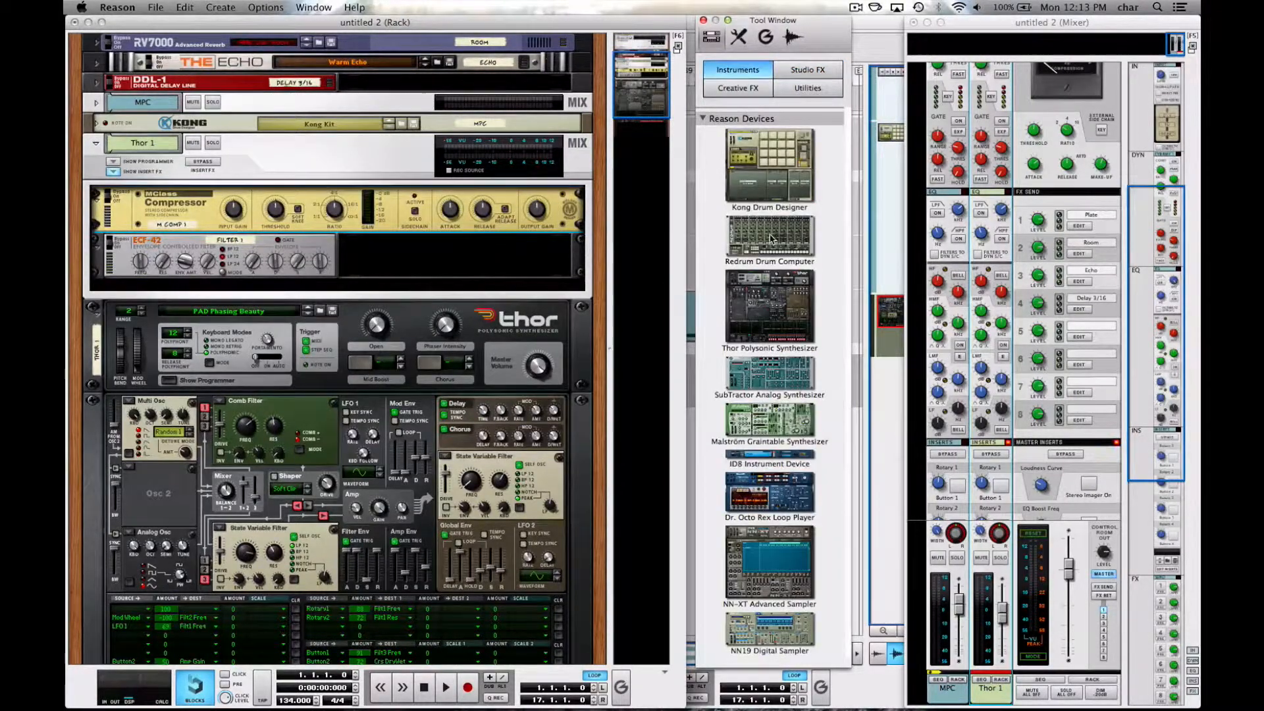
{"action": "left_click_drag", "start_coordinate": [771, 238], "coordinate": [461, 273]}
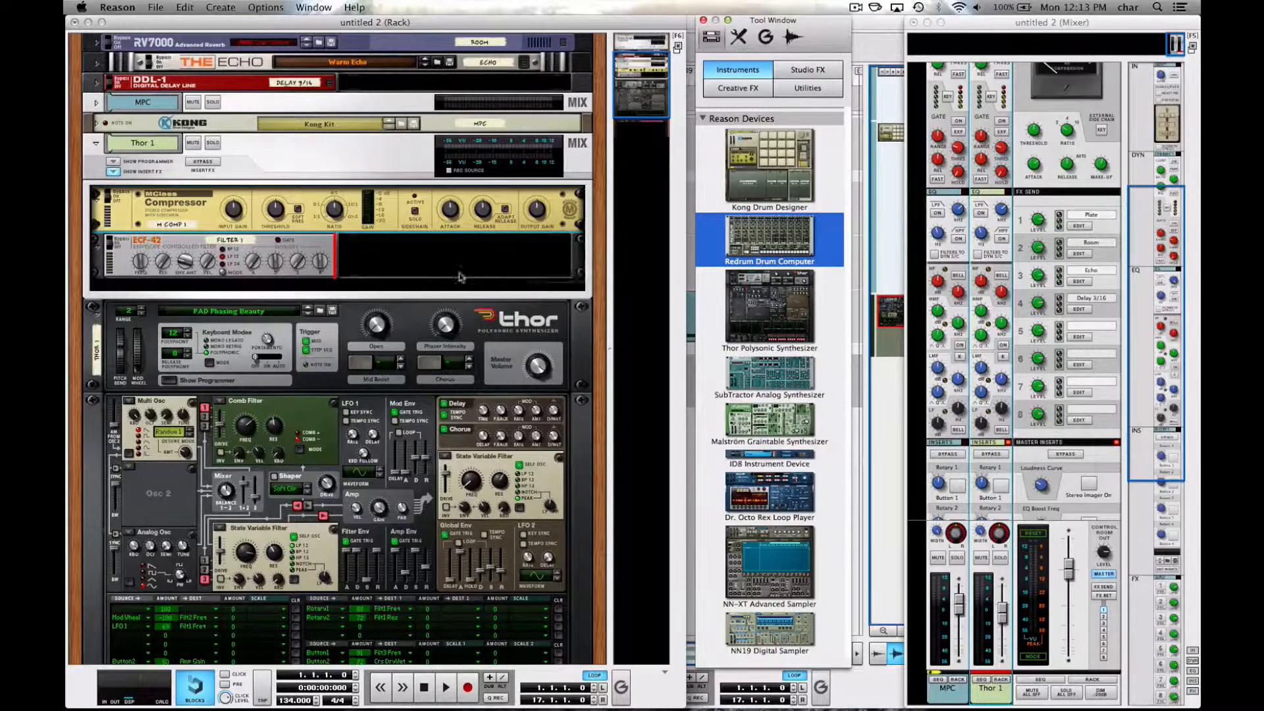
{"action": "key", "text": "Tab"}
{"action": "key", "text": "k"}
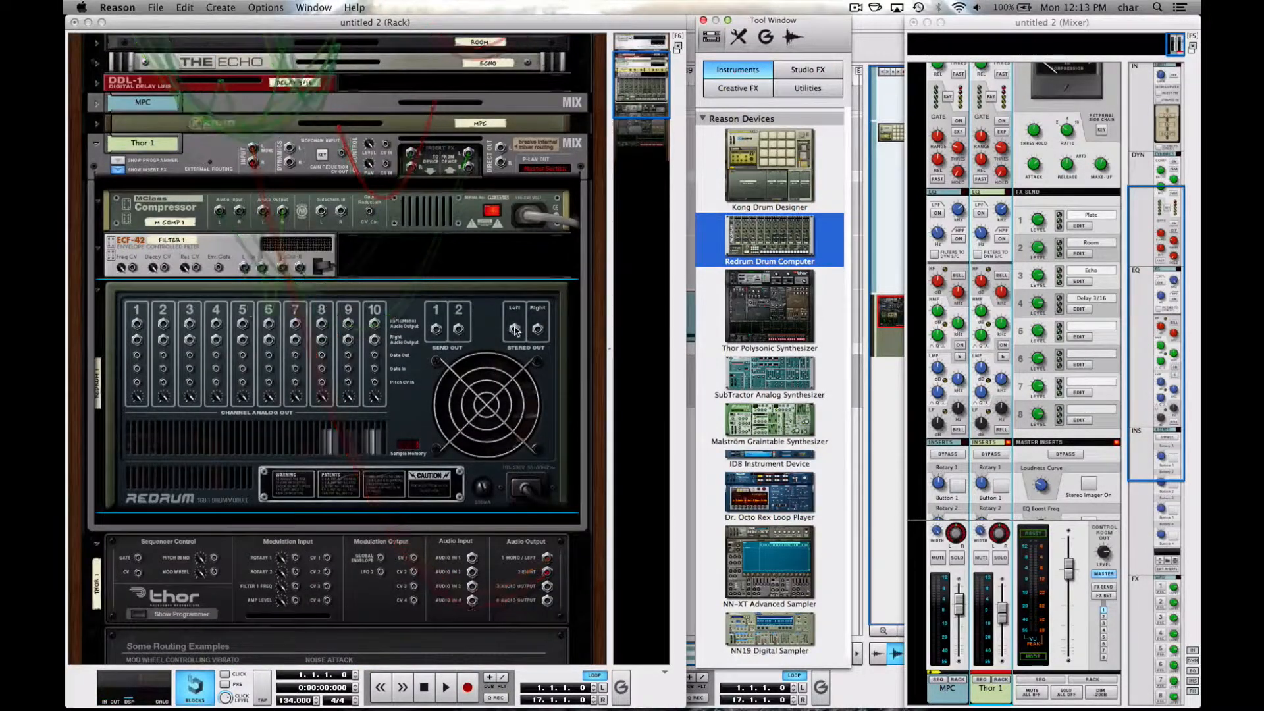
{"action": "left_click_drag", "start_coordinate": [515, 329], "coordinate": [320, 211]}
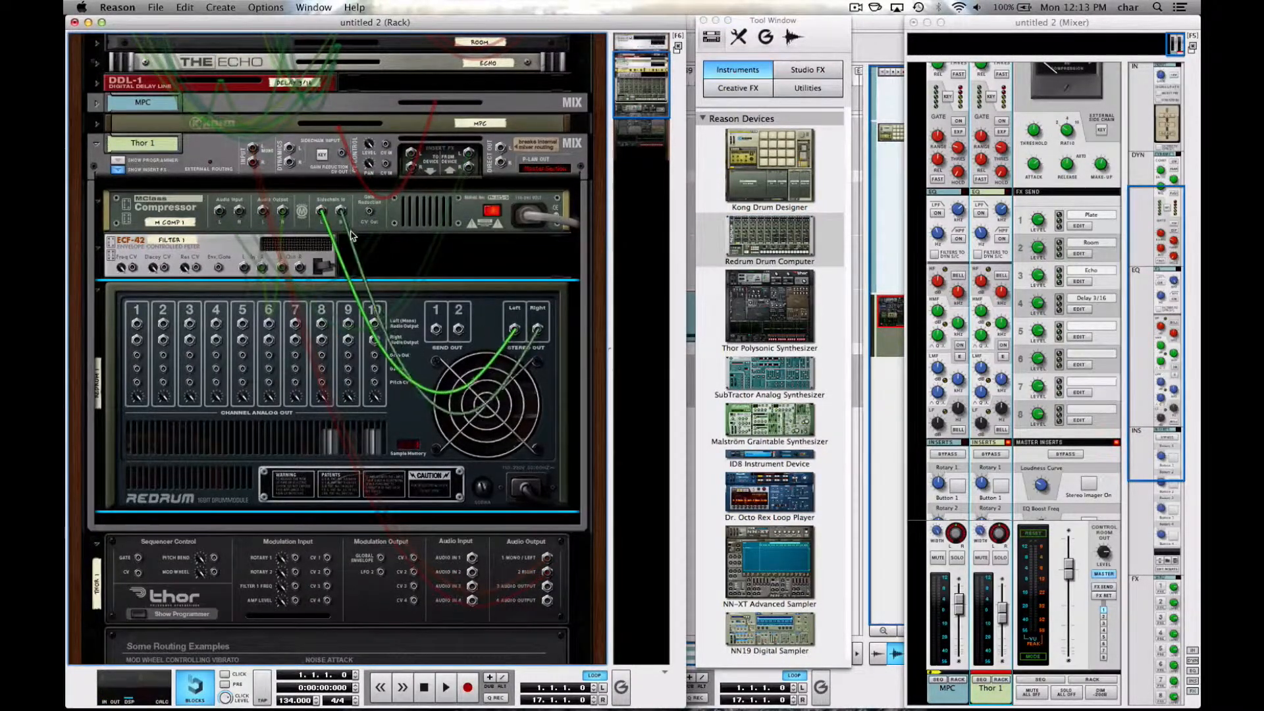
{"action": "key", "text": "Tab"}
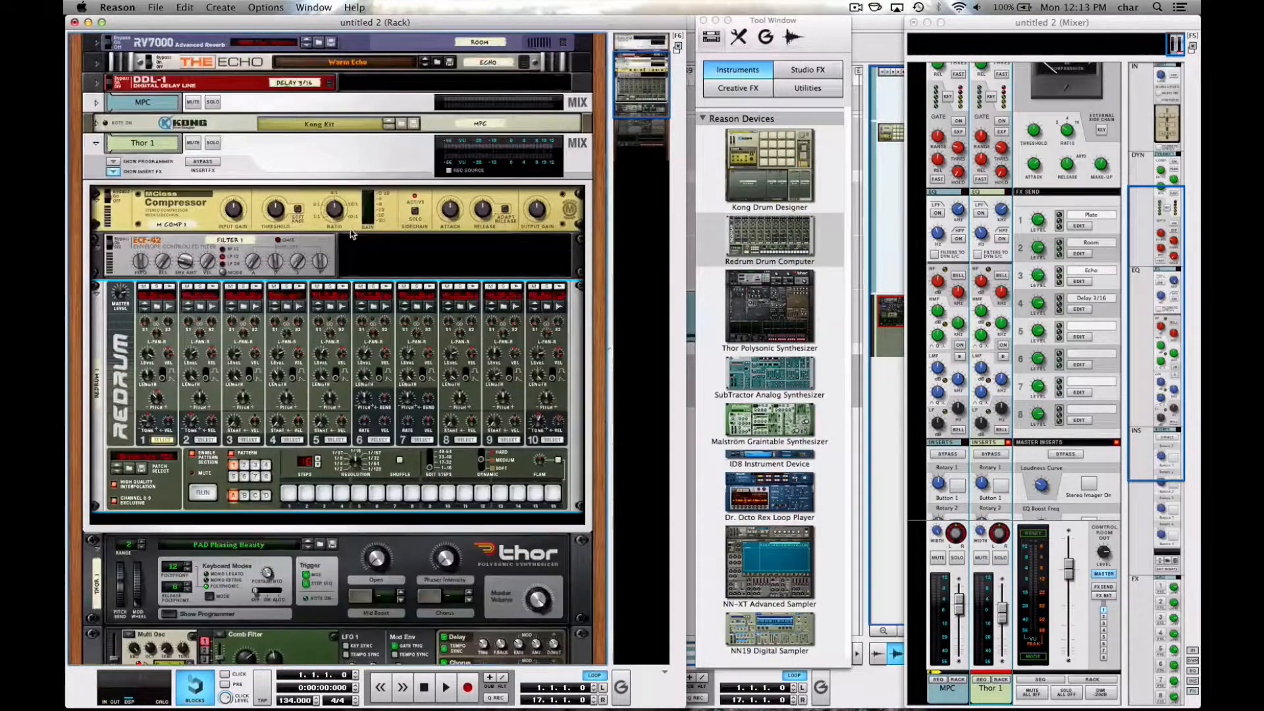
Run the Redrum pattern and program channel 1 hits on steps 1, 5, 9 and 13.
{"action": "left_click", "coordinate": [202, 493]}
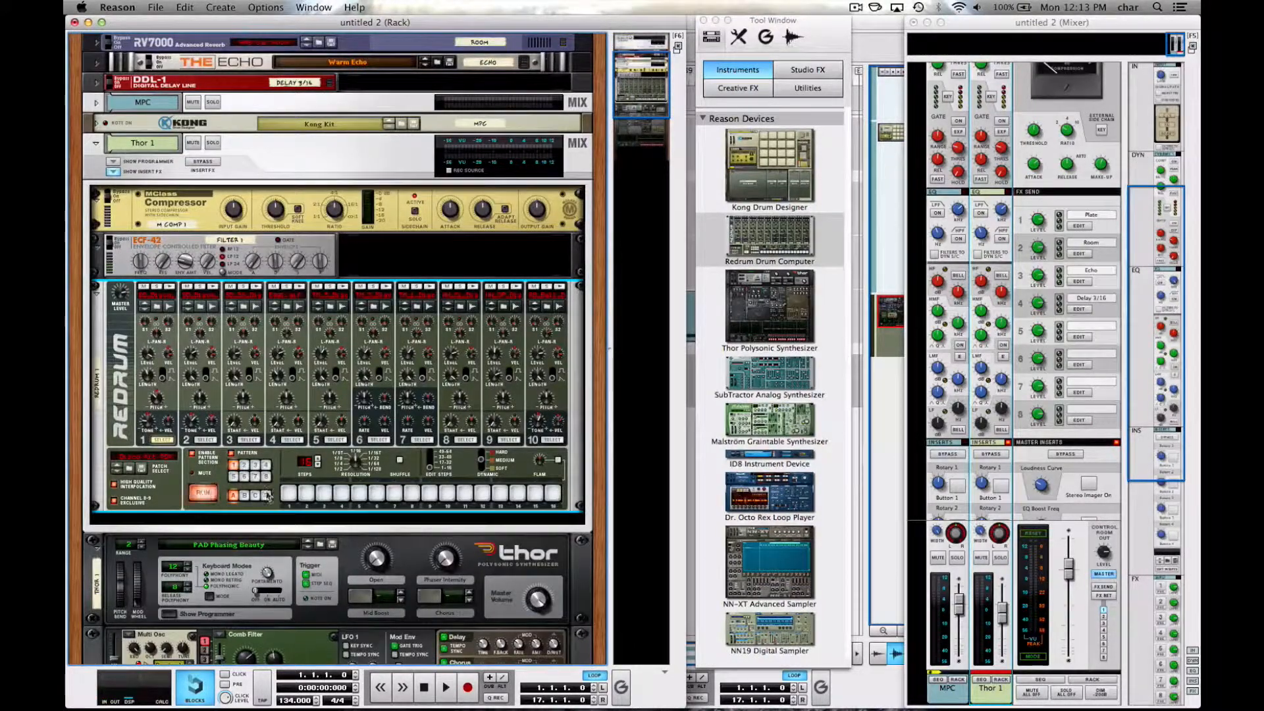
{"action": "left_click", "coordinate": [359, 494]}
{"action": "left_click", "coordinate": [501, 494]}
Adjust the frequency of Thor 1's ECF-42 filter and the threshold of its MClass Compressor.
{"action": "left_click", "coordinate": [139, 262]}
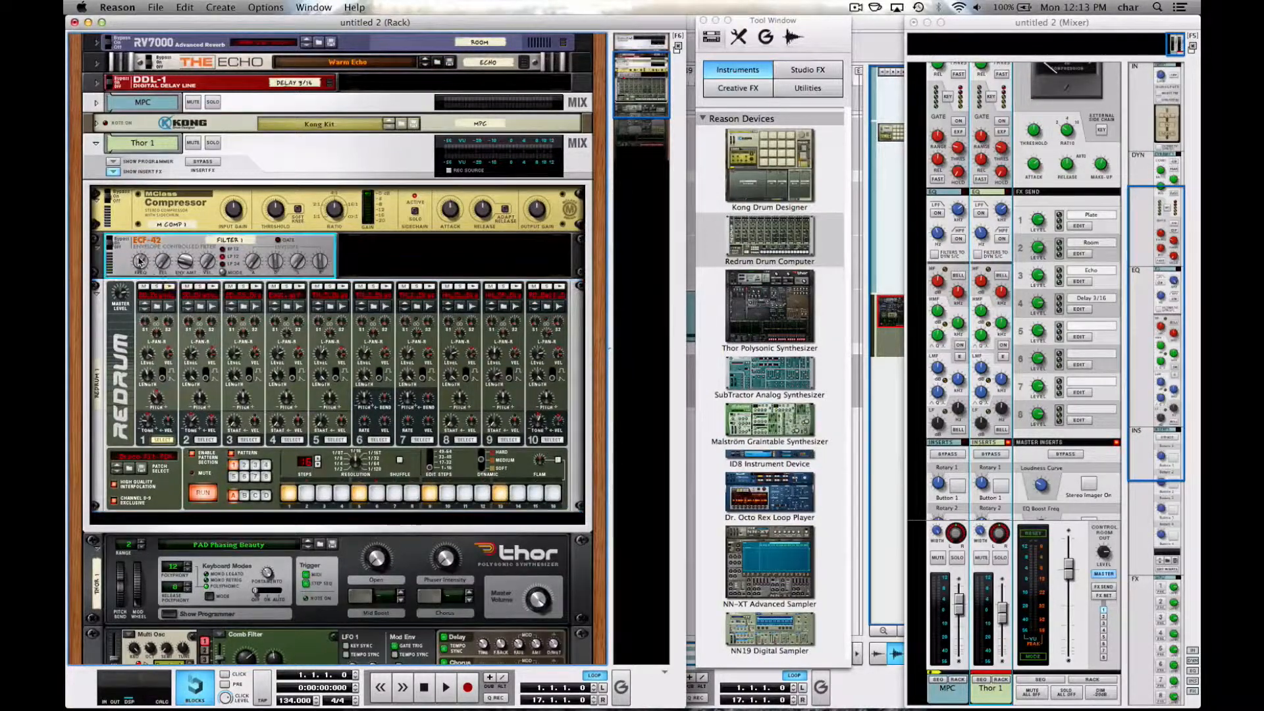
{"action": "left_click_drag", "start_coordinate": [140, 261], "coordinate": [142, 239]}
{"action": "left_click_drag", "start_coordinate": [272, 208], "coordinate": [334, 191]}
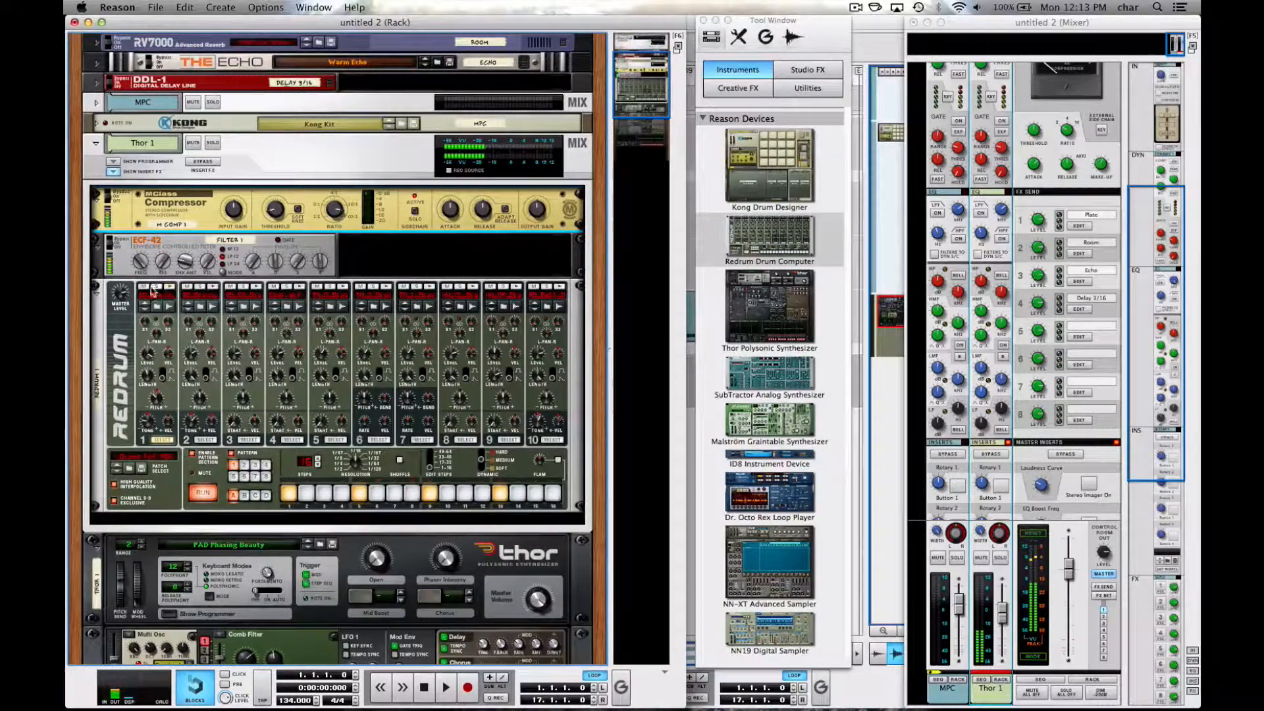
{"action": "left_click_drag", "start_coordinate": [138, 262], "coordinate": [138, 282]}
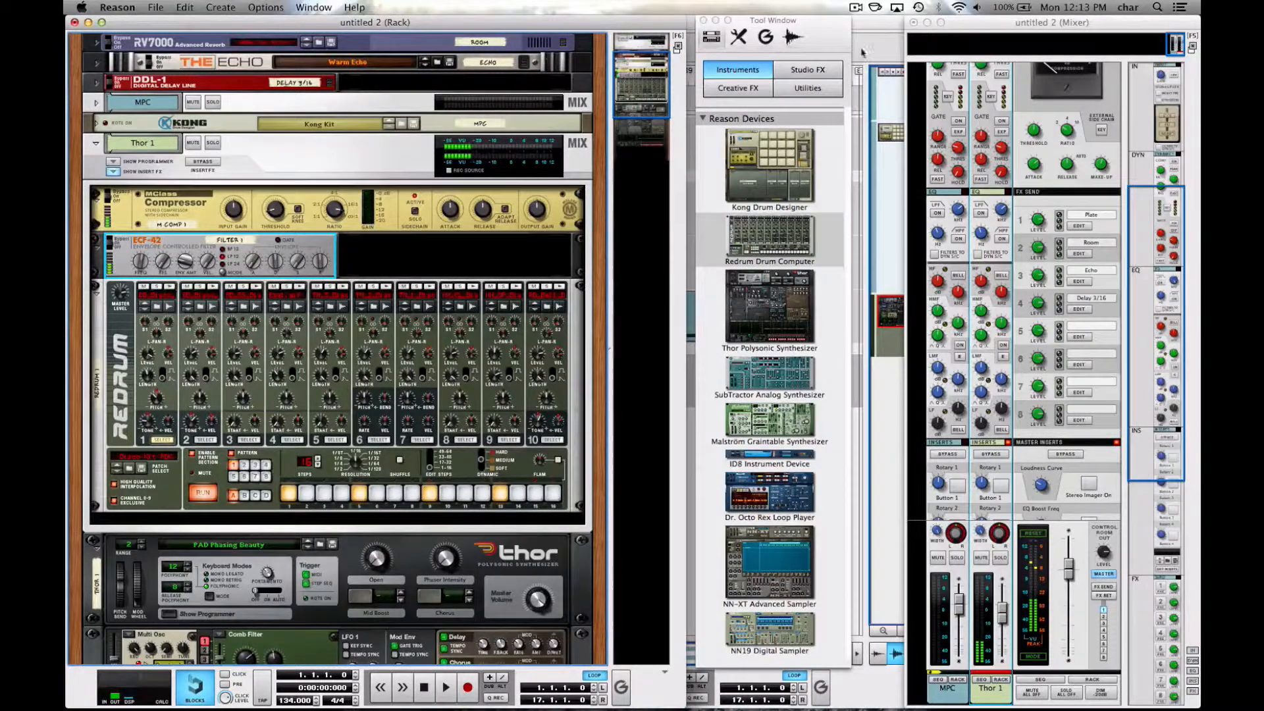
Close the Tool Window and draw an empty clip on the Thor 1 lane from bar 1 to bar 17.
{"action": "key", "text": "F7"}
{"action": "left_click", "coordinate": [703, 21]}
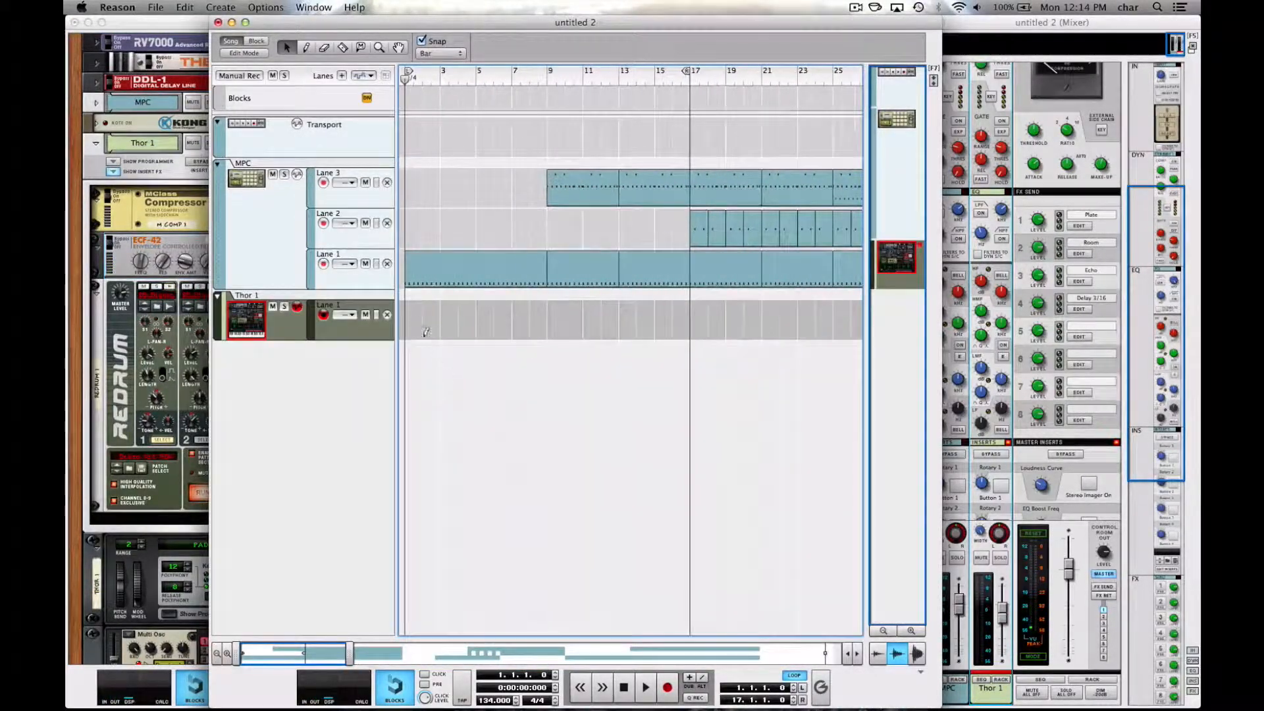
{"action": "key", "text": "super+v"}
{"action": "left_click_drag", "start_coordinate": [525, 329], "coordinate": [689, 323]}
Draw a sustained chord of C4, D#4 and G4 across the Thor 1 clip and leave edit mode.
{"action": "double_click", "coordinate": [595, 333]}
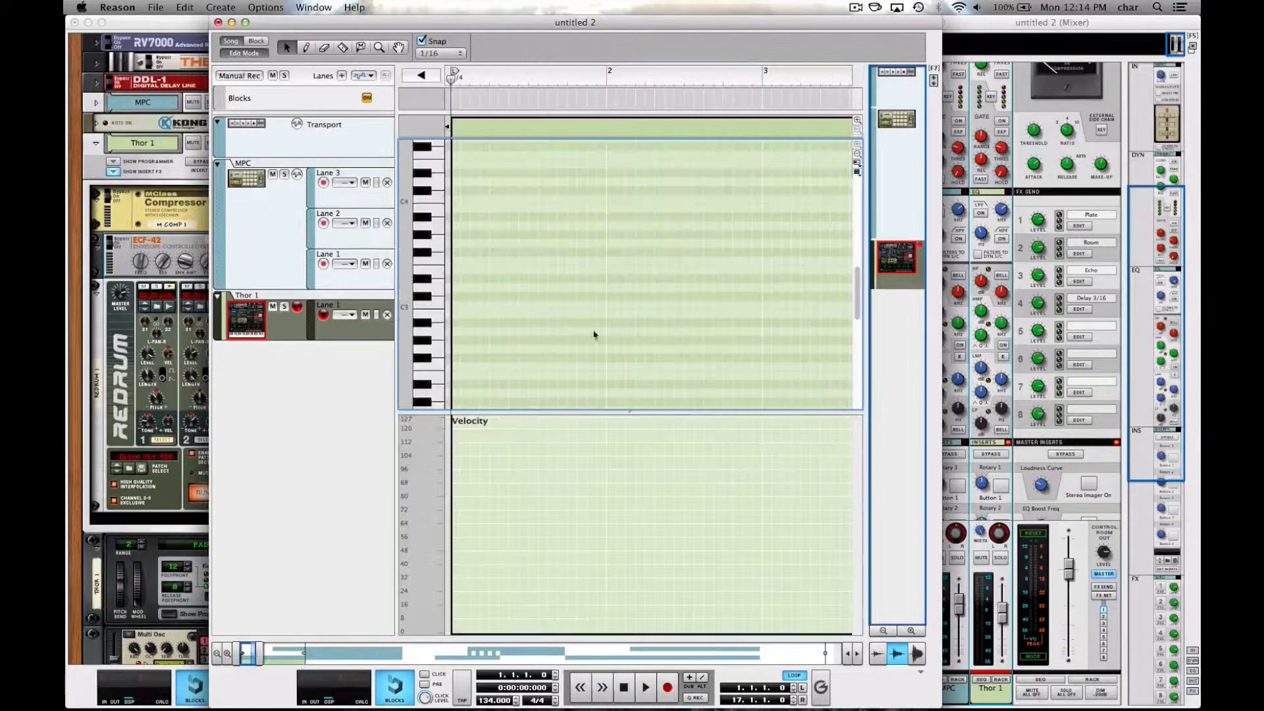
{"action": "scroll", "coordinate": [466, 196], "scroll_direction": "up", "scroll_amount": 3}
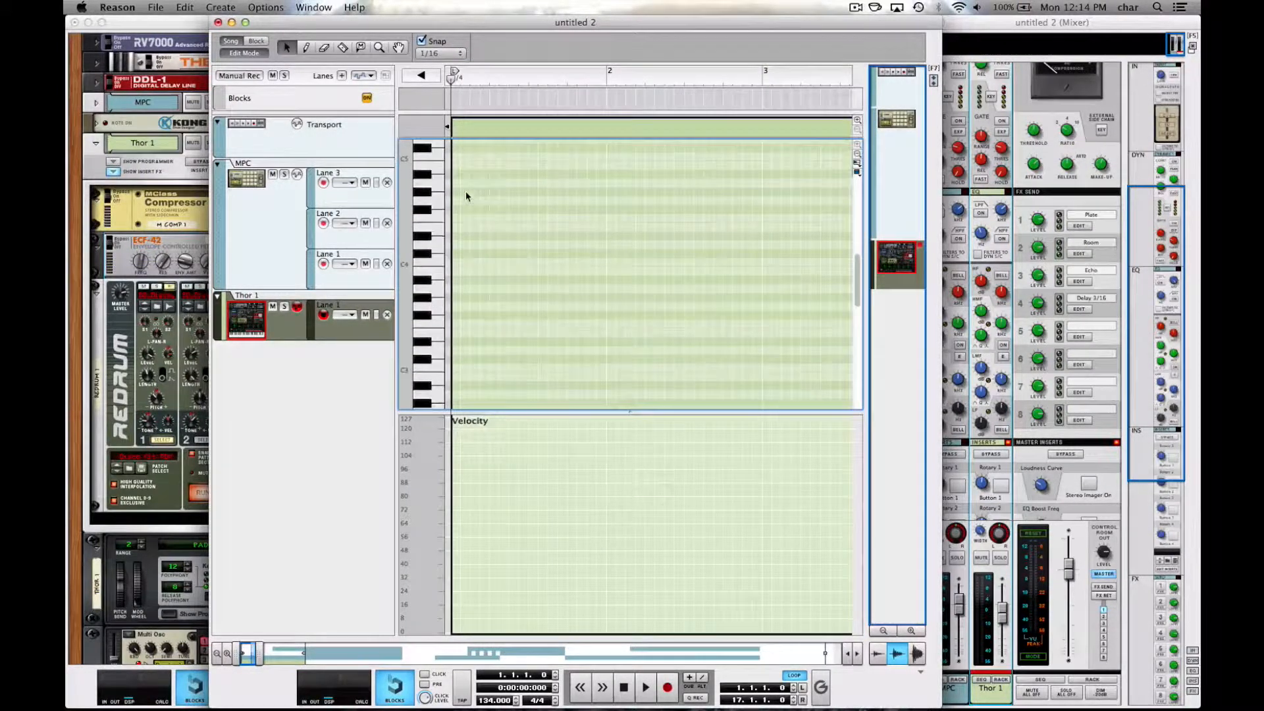
{"action": "left_click", "coordinate": [433, 262]}
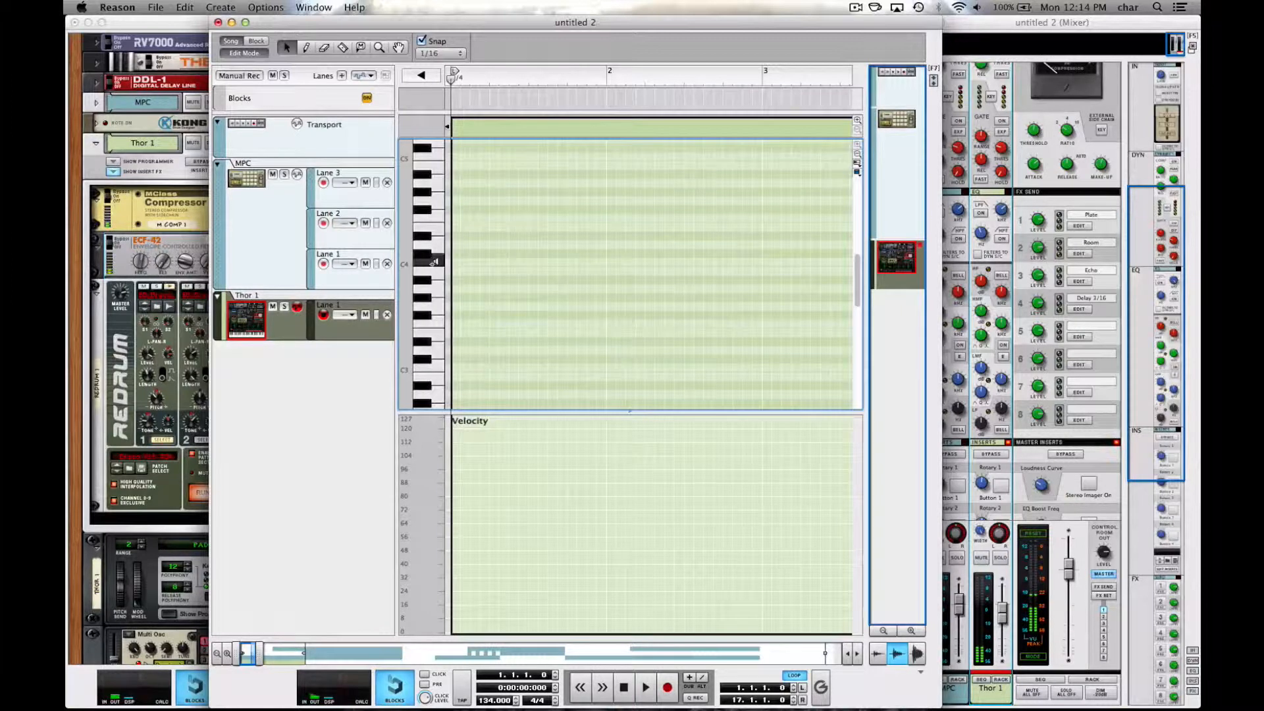
{"action": "scroll", "coordinate": [481, 267], "scroll_direction": "down", "scroll_amount": 4}
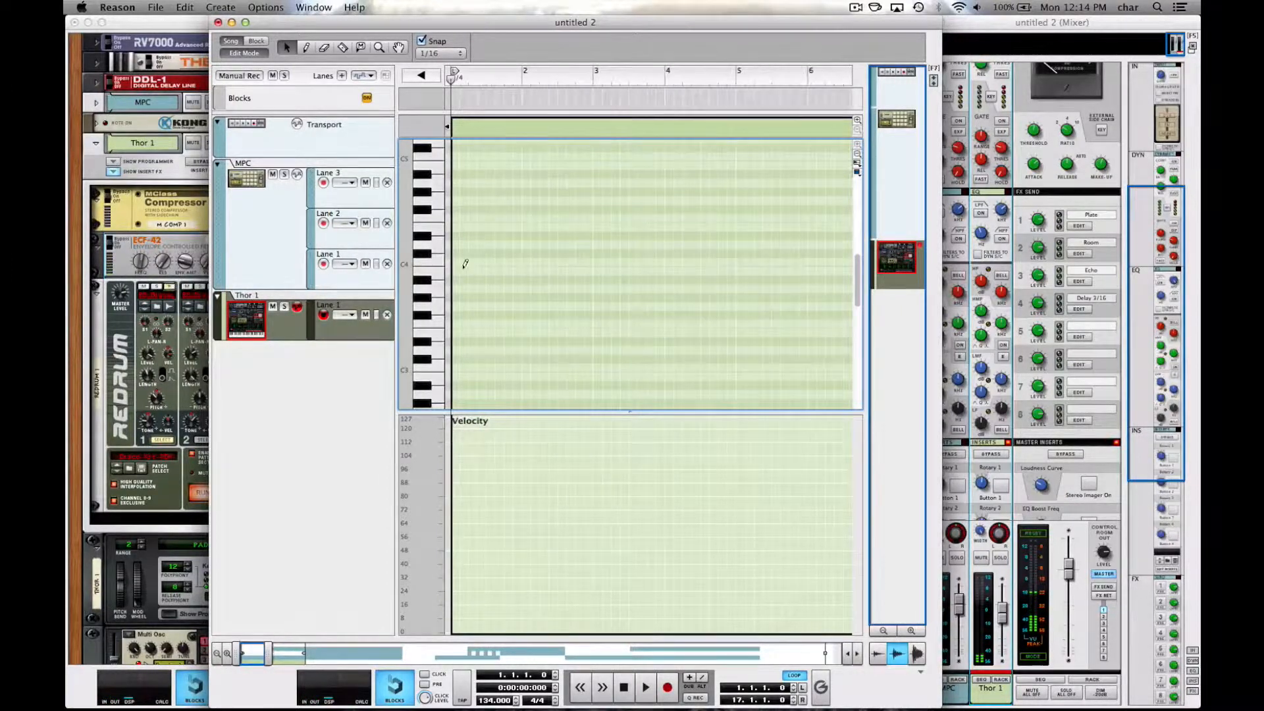
{"action": "left_click", "coordinate": [453, 260]}
{"action": "left_click_drag", "start_coordinate": [453, 250], "coordinate": [635, 290]}
{"action": "scroll", "coordinate": [461, 217], "scroll_direction": "down", "scroll_amount": 6}
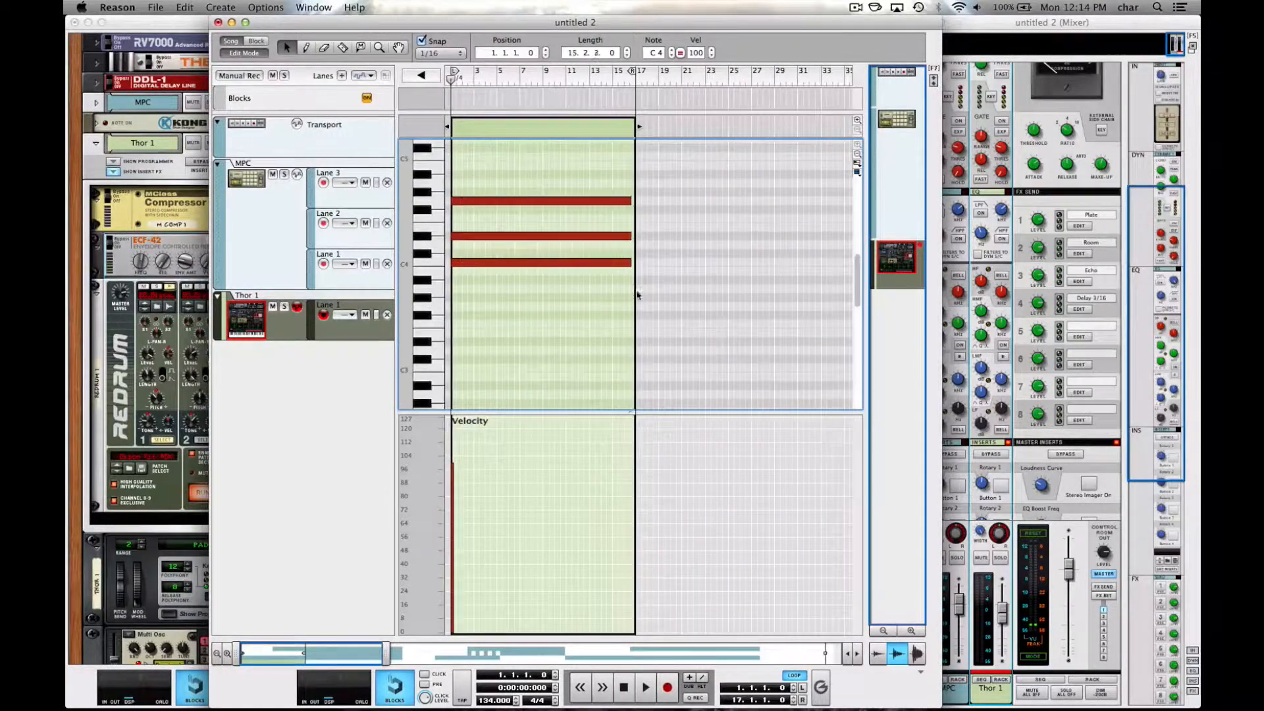
{"action": "key", "text": "super+e"}
Play the song from the start and unfold the MPC channel in the rack to show its insert effects area.
{"action": "key", "text": "F6"}
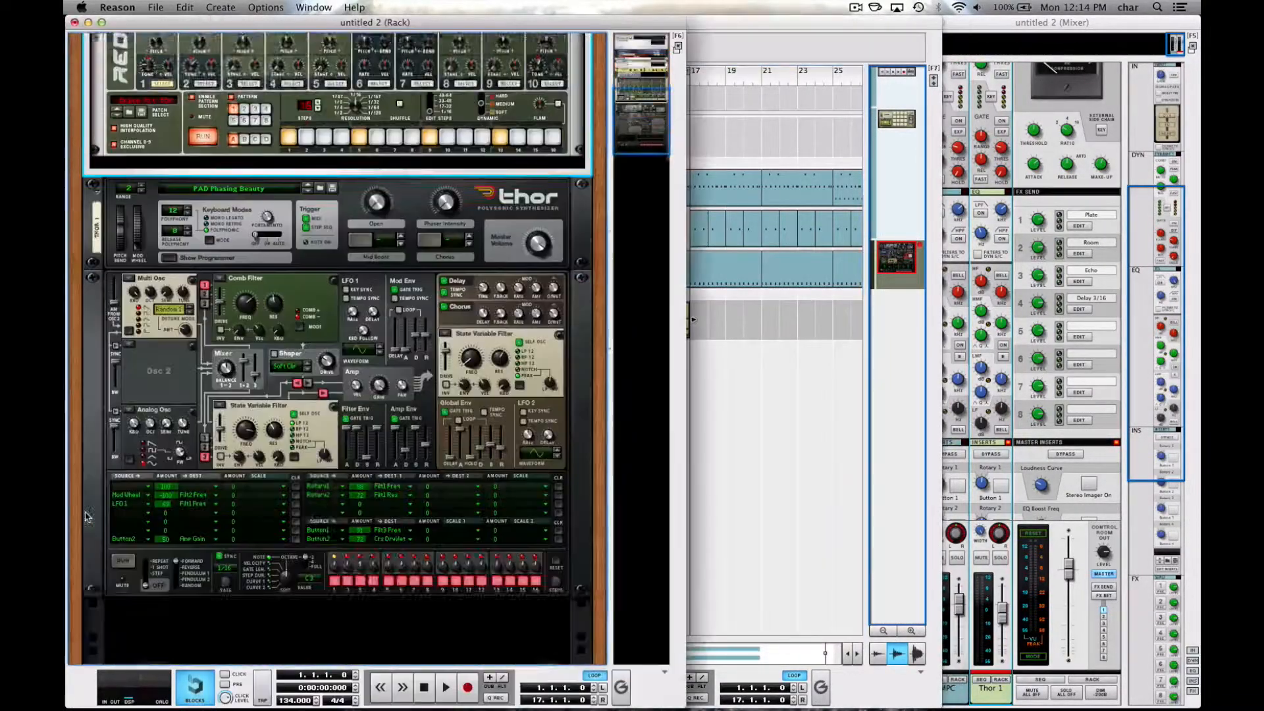
{"action": "key", "text": "F7"}
{"action": "key", "text": "space"}
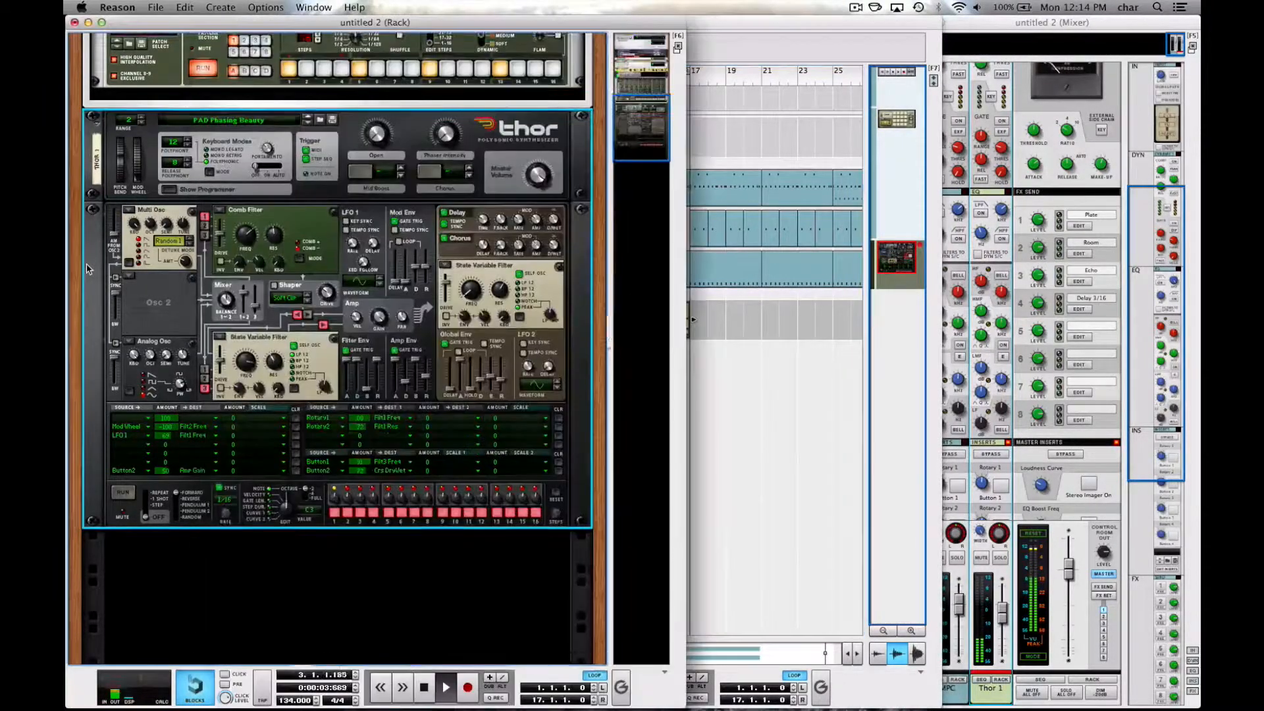
{"action": "left_click", "coordinate": [87, 269]}
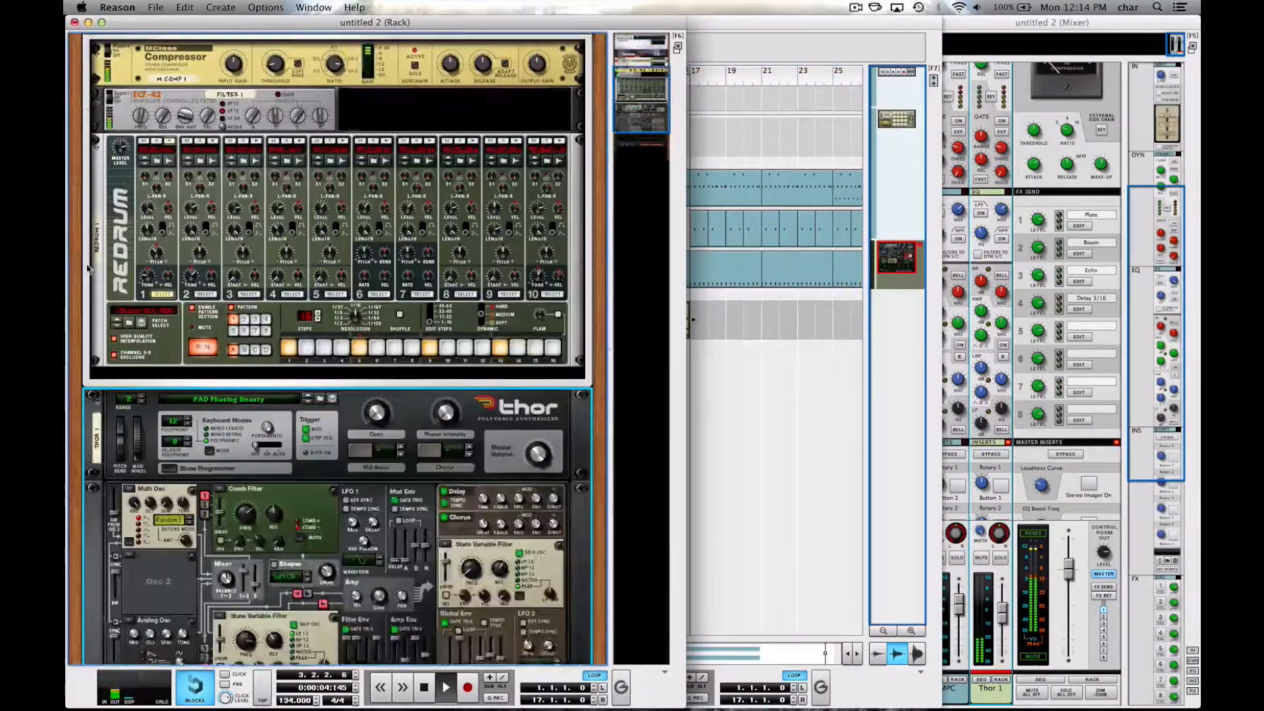
{"action": "scroll", "coordinate": [87, 268], "scroll_direction": "up", "scroll_amount": 10}
{"action": "left_click", "coordinate": [96, 174]}
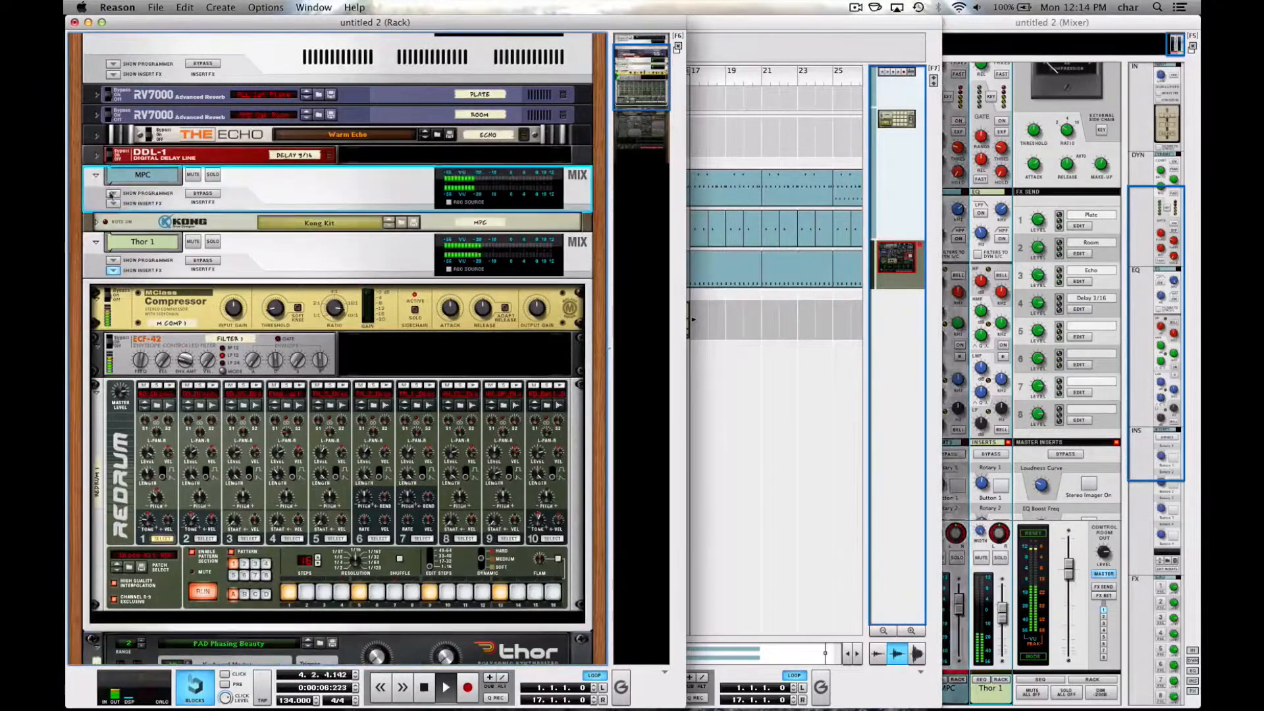
{"action": "left_click", "coordinate": [114, 204]}
Add an ECF-42 Envelope Controlled Filter to the MPC channel's insert effects and rename it MPC Filter.
{"action": "key", "text": "F8"}
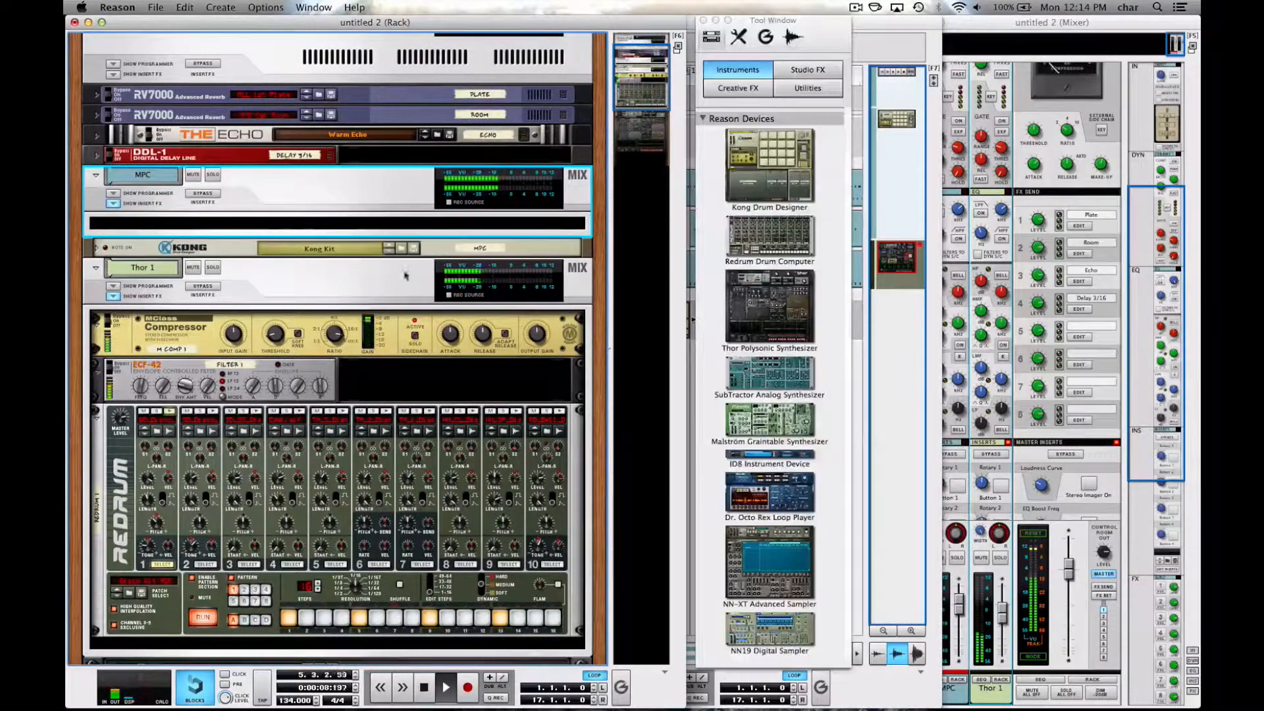
{"action": "left_click", "coordinate": [808, 88]}
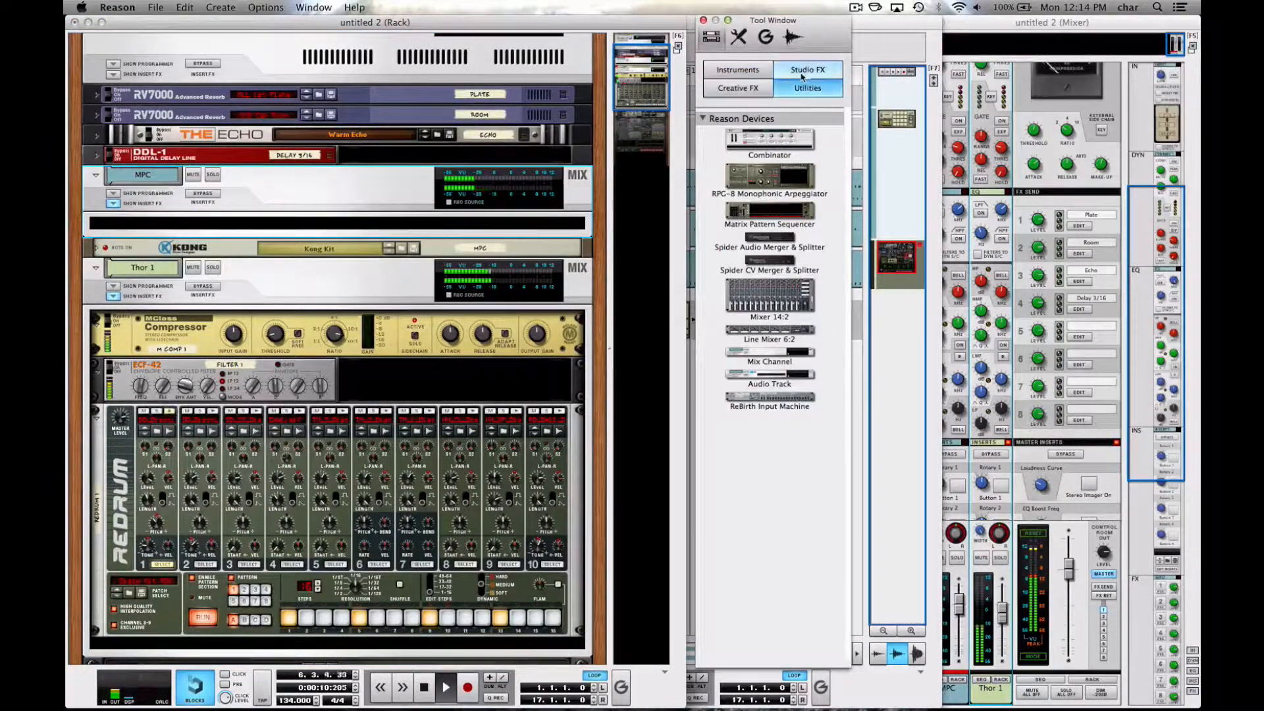
{"action": "left_click", "coordinate": [808, 74]}
{"action": "left_click_drag", "start_coordinate": [770, 441], "coordinate": [448, 226]}
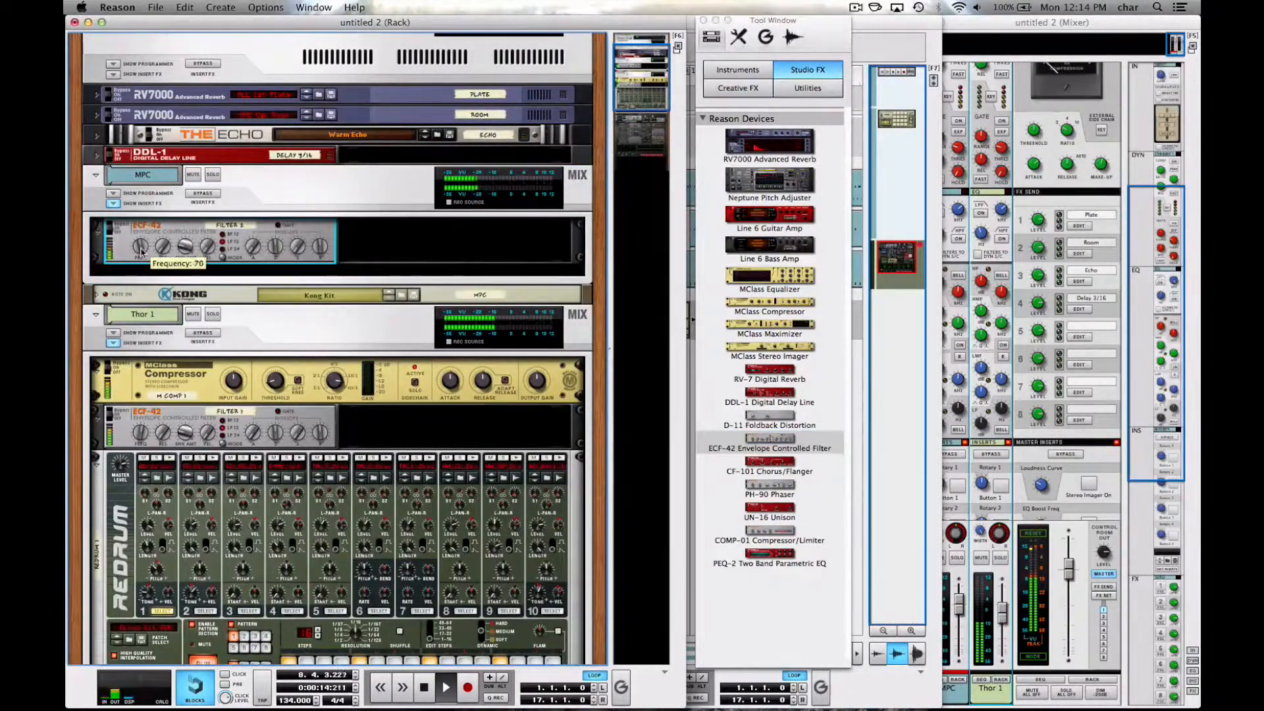
{"action": "mouse_move", "coordinate": [141, 255]}
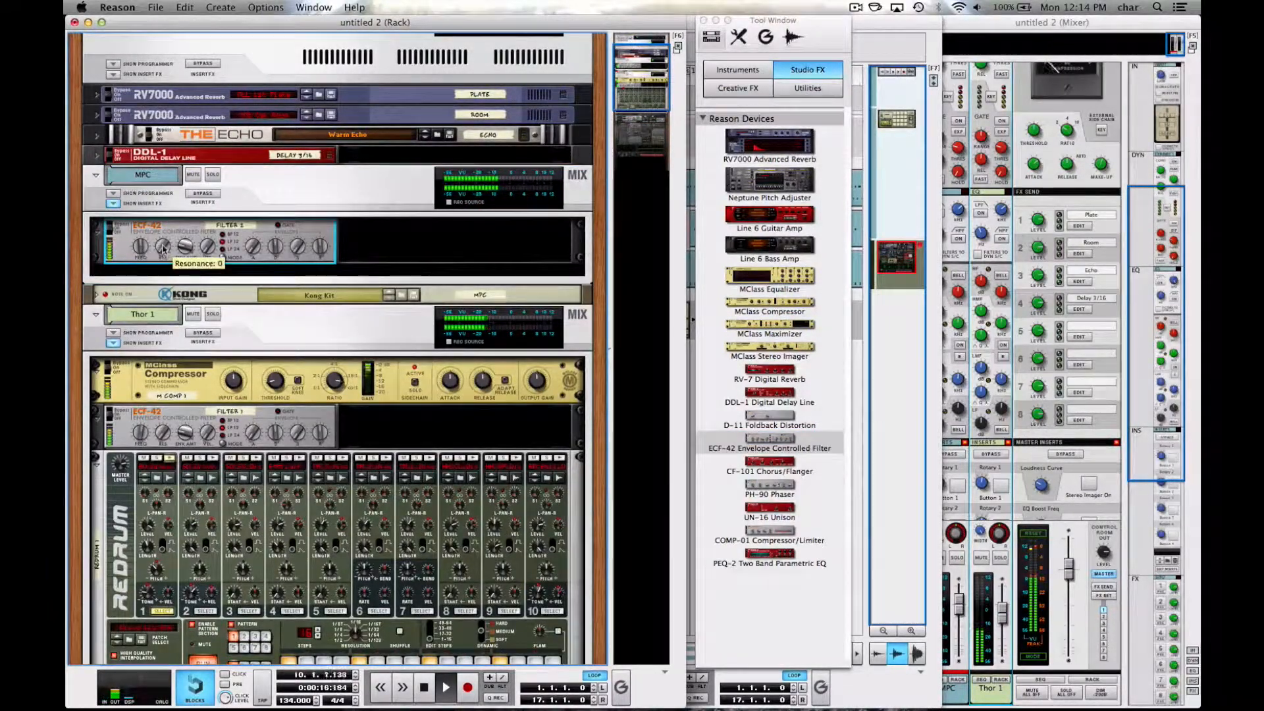
{"action": "double_click", "coordinate": [230, 225]}
{"action": "type", "text": "MPC Filter"}
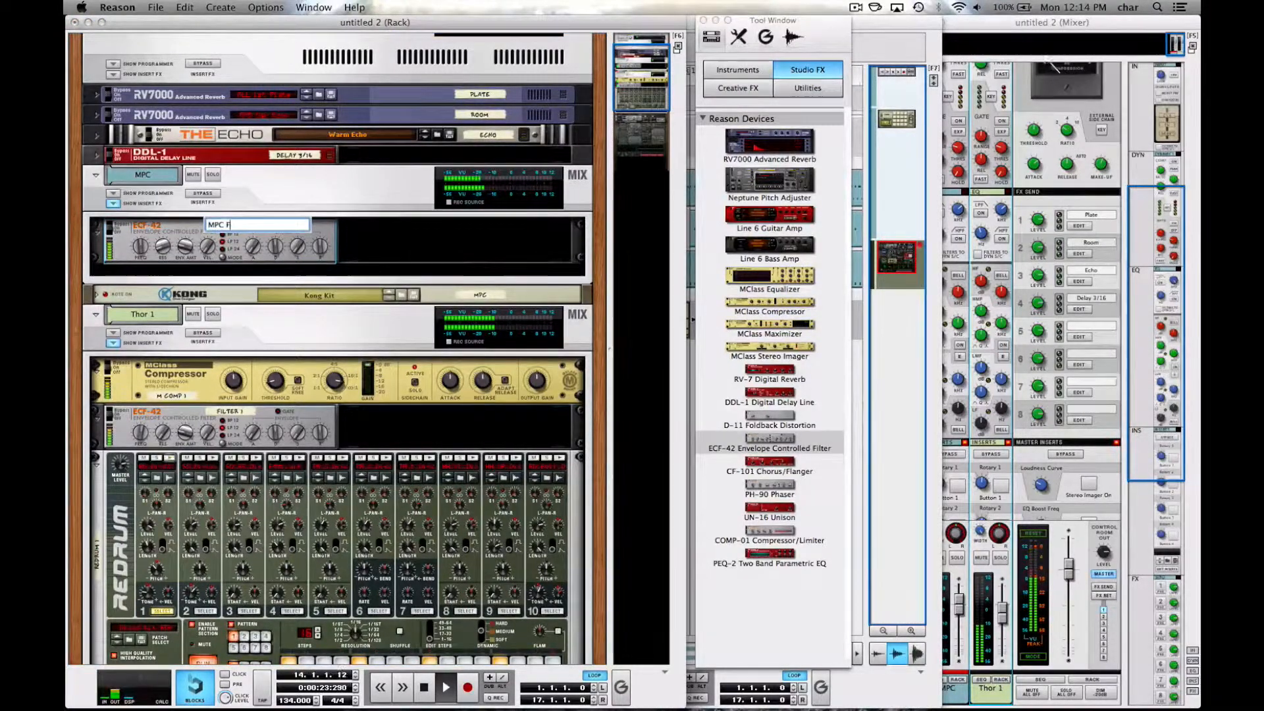
{"action": "key", "text": "Return"}
Rename the Thor 1 synthesizer as Attack Pad.
{"action": "scroll", "coordinate": [294, 313], "scroll_direction": "down", "scroll_amount": 8}
{"action": "scroll", "coordinate": [293, 313], "scroll_direction": "down", "scroll_amount": 8}
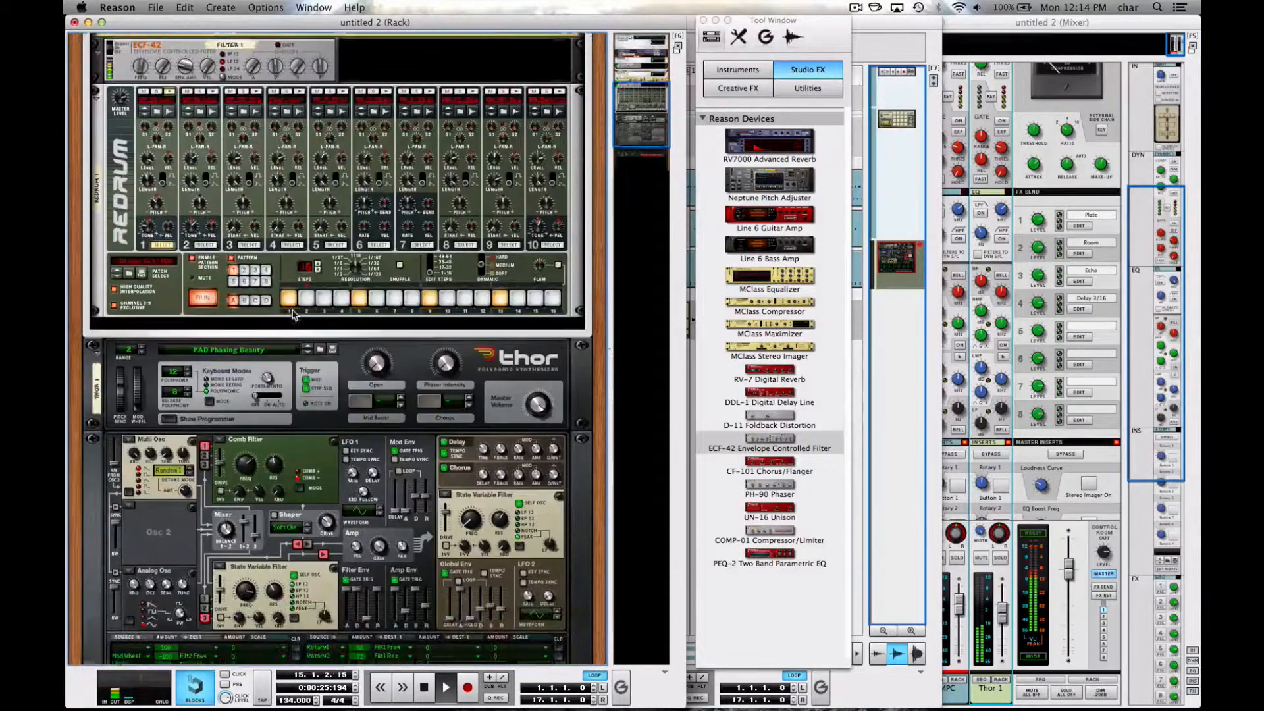
{"action": "double_click", "coordinate": [97, 252]}
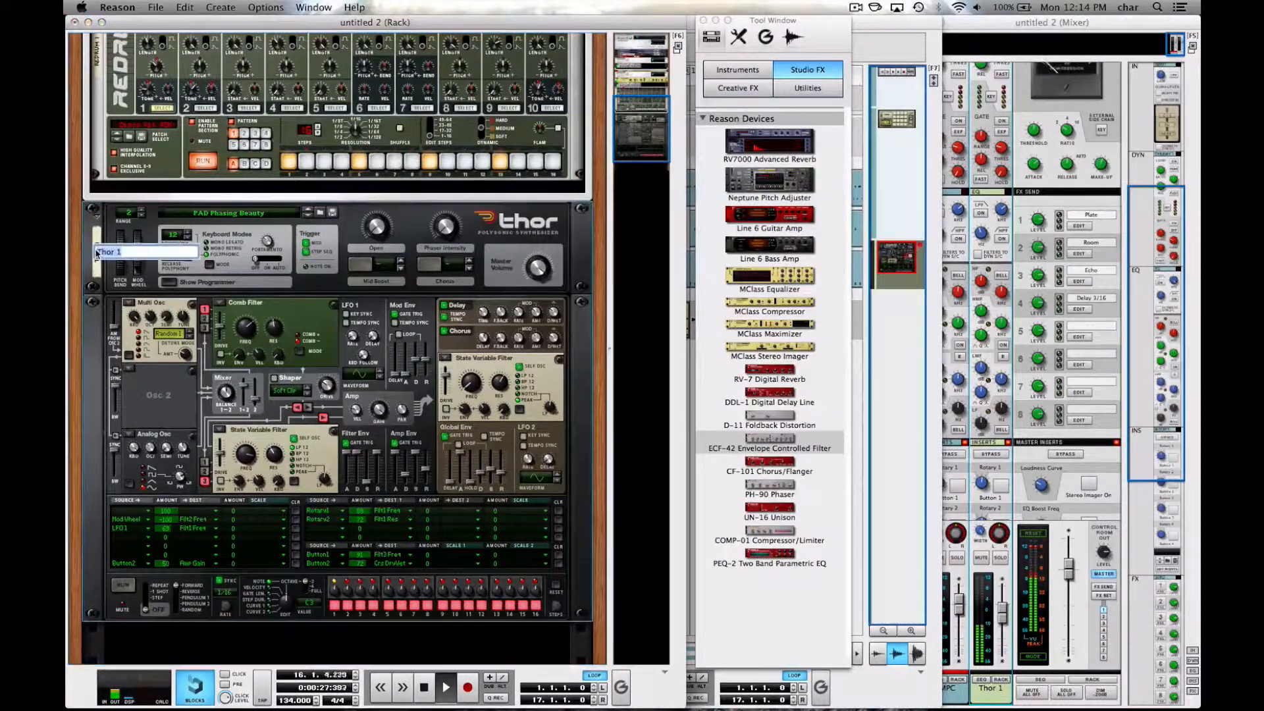
{"action": "type", "text": "A"}
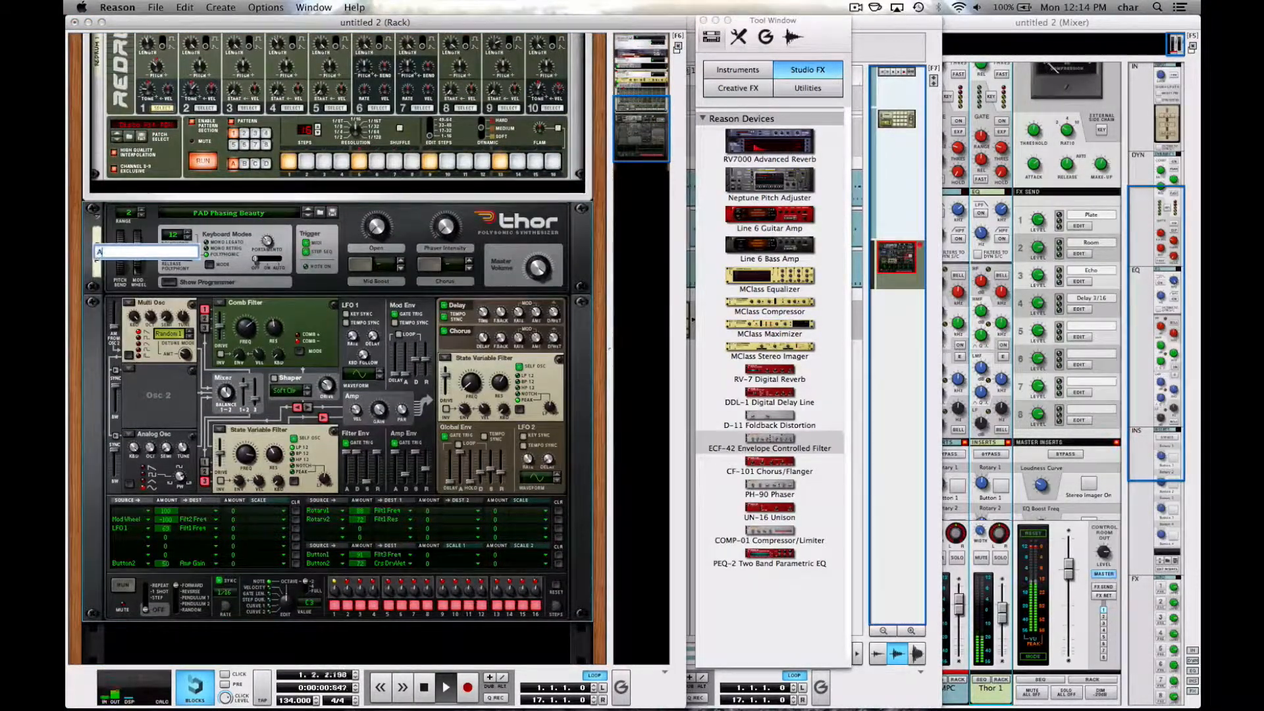
{"action": "type", "text": "ttack Pad"}
{"action": "key", "text": "Return"}
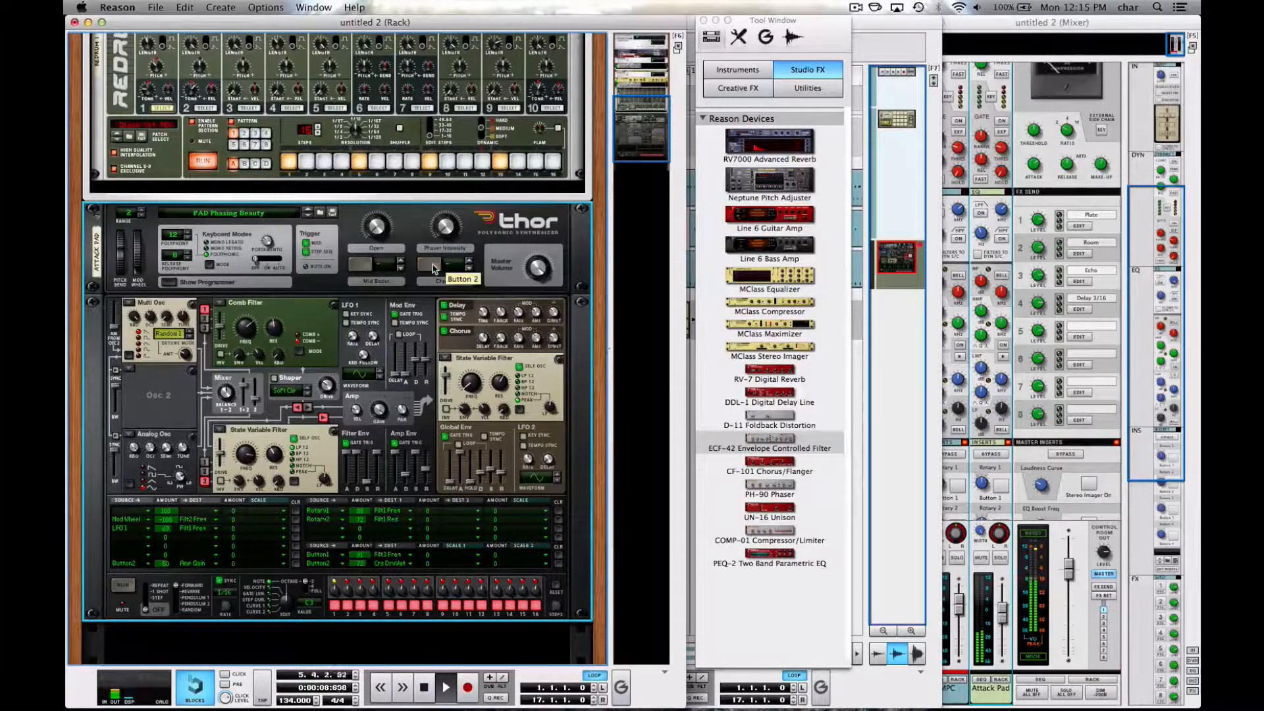
Close the Tool Window and hide the Attack Pad's programmer and insert effects in the rack.
{"action": "left_click", "coordinate": [702, 20]}
{"action": "left_click", "coordinate": [742, 25]}
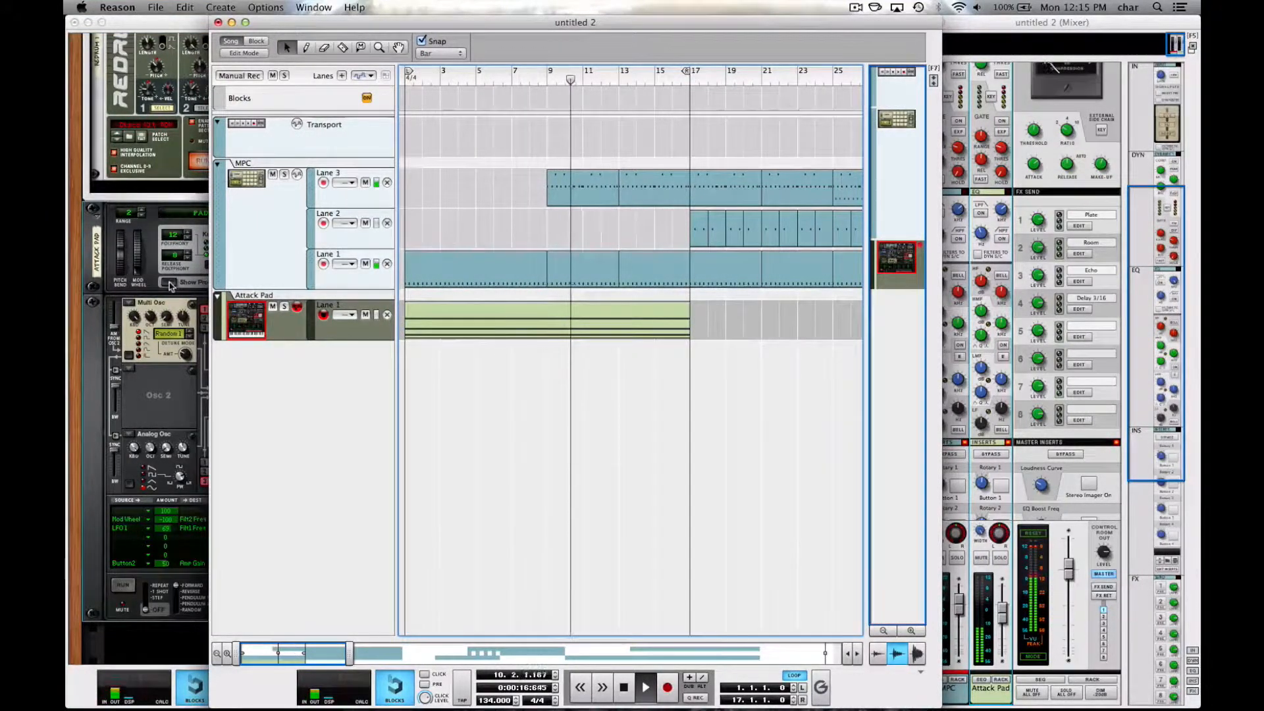
{"action": "left_click", "coordinate": [138, 283]}
{"action": "left_click", "coordinate": [111, 74]}
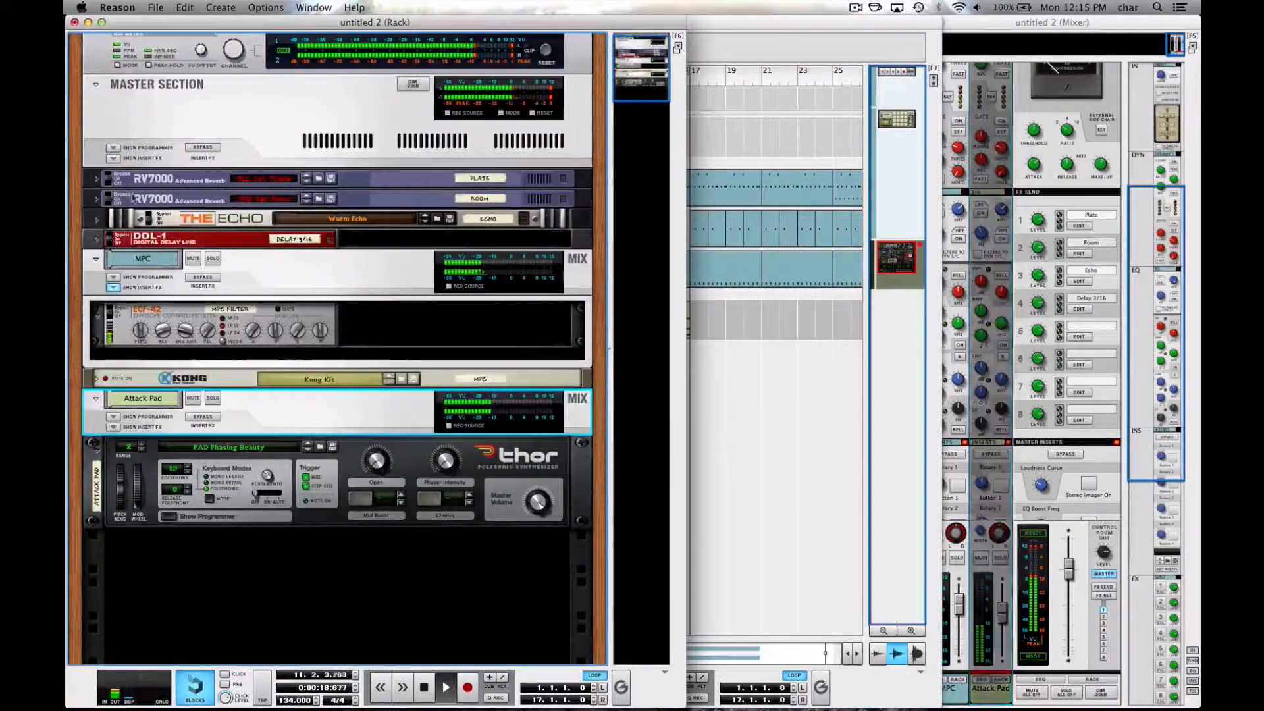
Hide the MPC channel's insert effects, create a Malström synthesizer with its own sequencer track, and stop playback.
{"action": "left_click", "coordinate": [114, 287]}
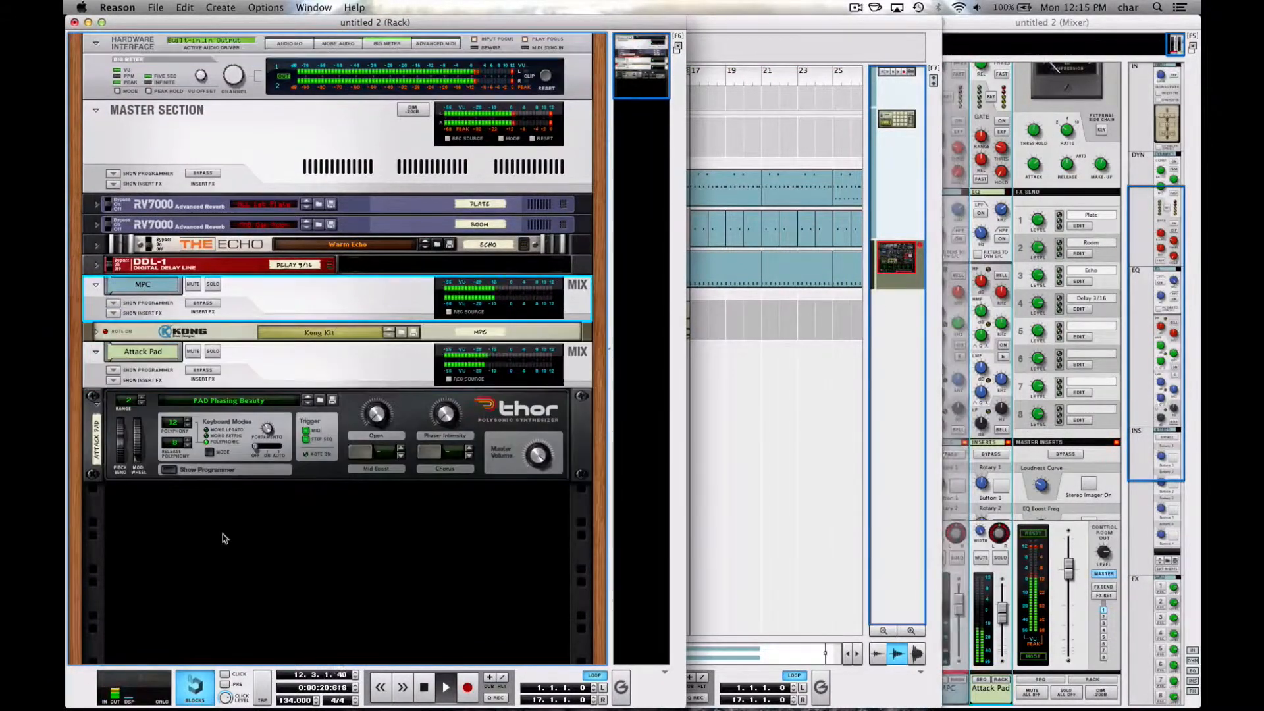
{"action": "key", "text": "super+i"}
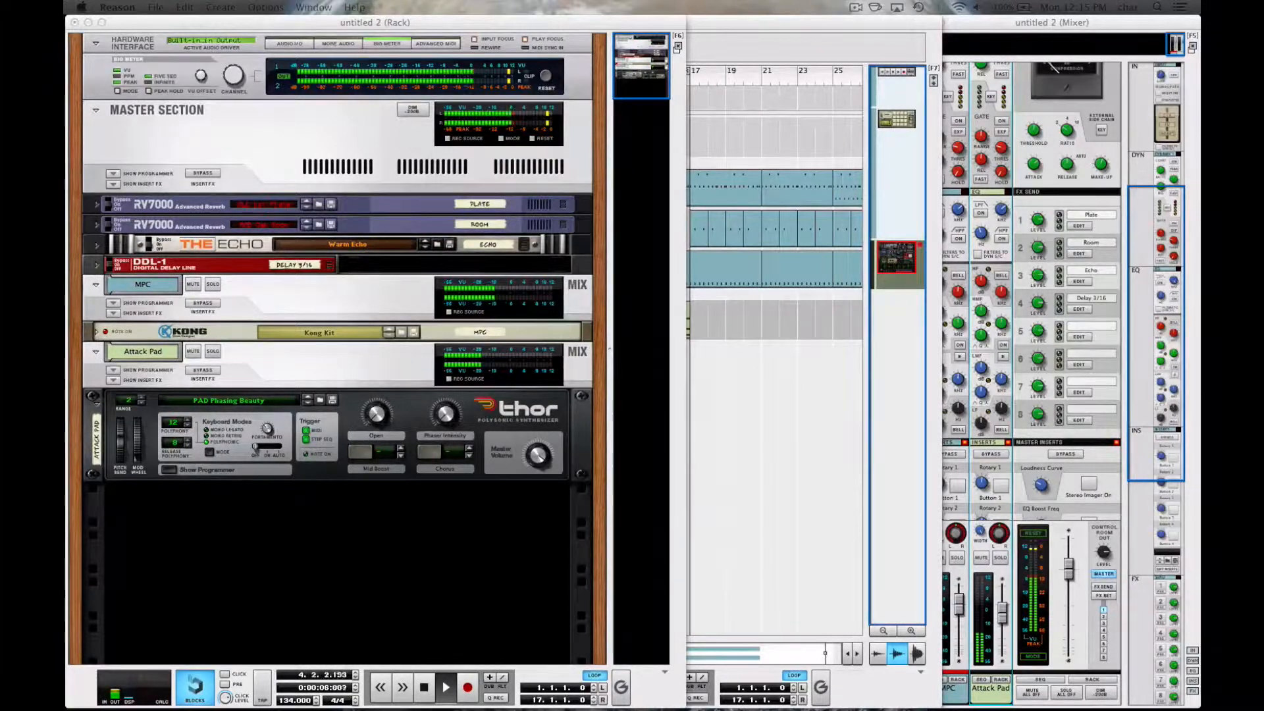
{"action": "left_click", "coordinate": [531, 272]}
{"action": "left_click", "coordinate": [755, 472]}
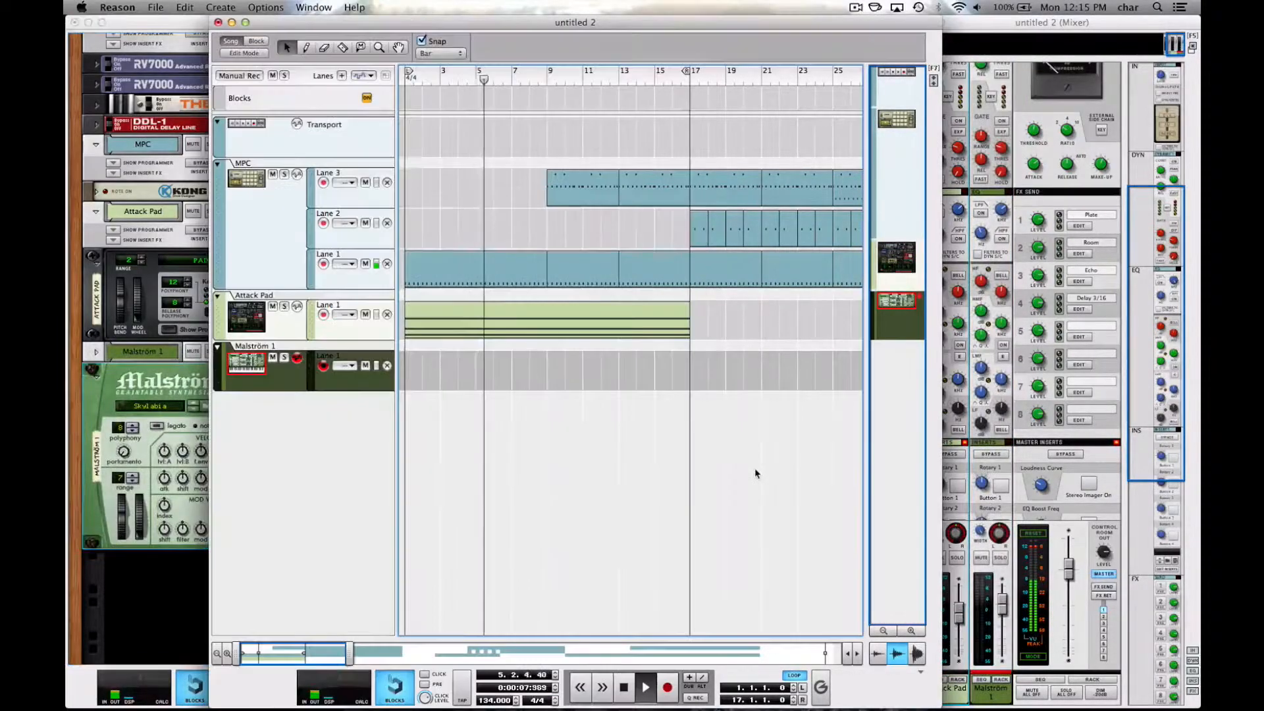
{"action": "key", "text": "space"}
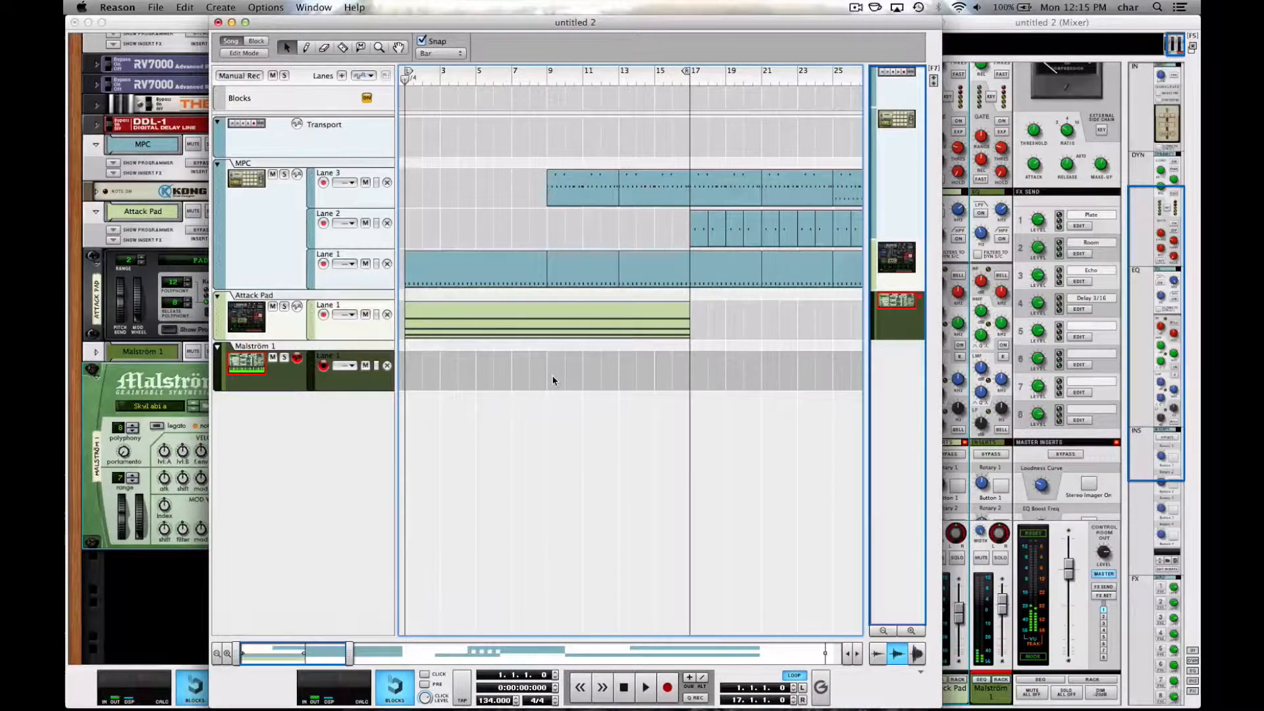
Load the sarp synth patch on the Malström and unfold its mix channel to show the insert effects area.
{"action": "left_click", "coordinate": [170, 437]}
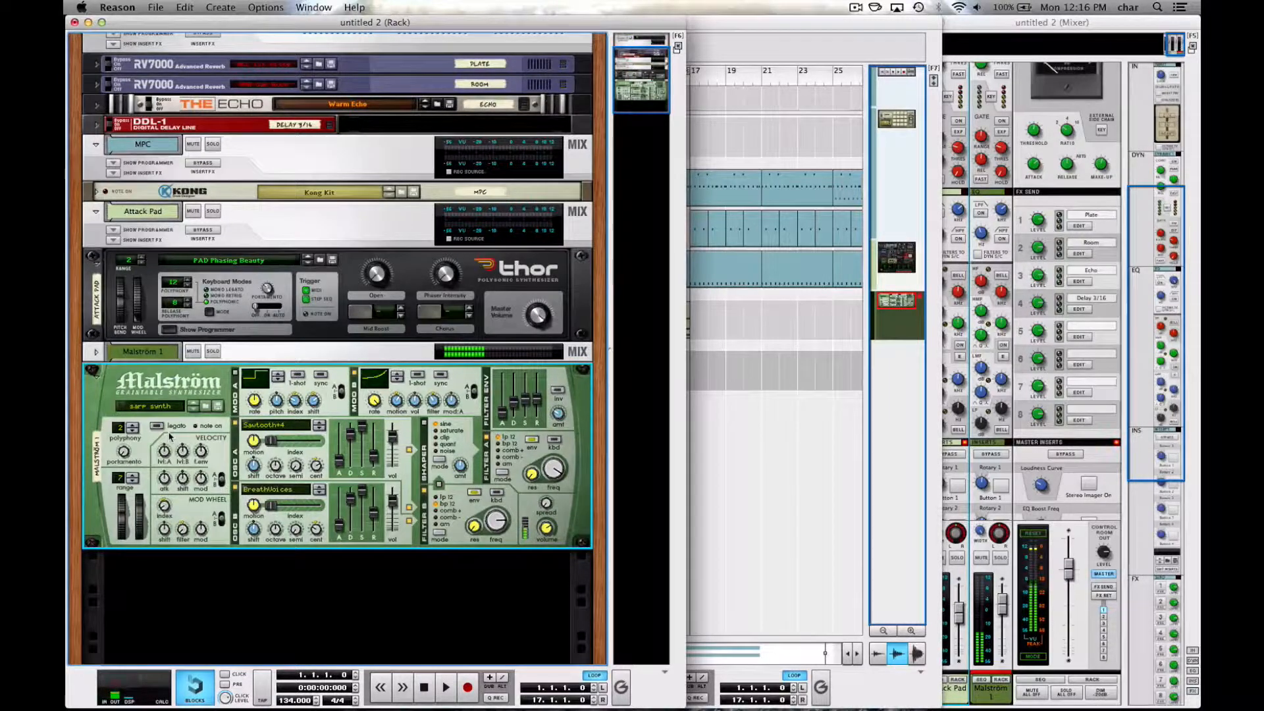
{"action": "left_click", "coordinate": [96, 351]}
{"action": "left_click", "coordinate": [112, 381]}
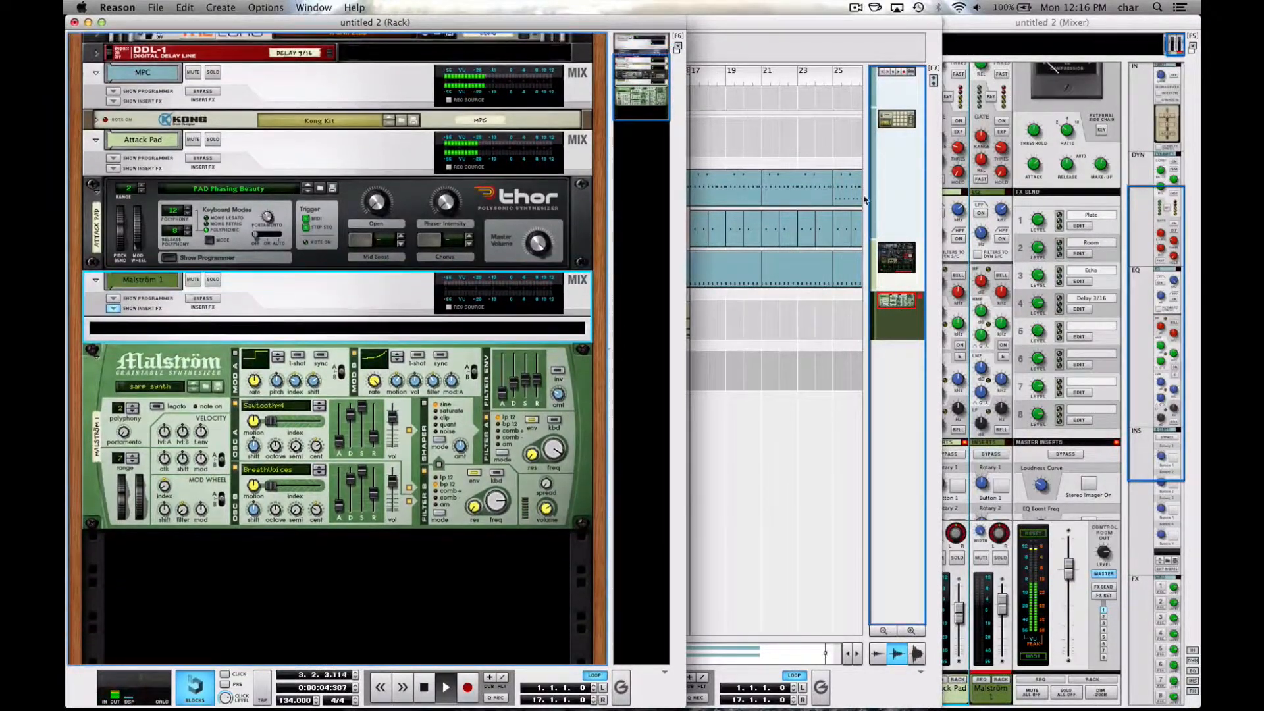
Insert an RV7000 Advanced Reverb on the Malström channel with the ALL Just Verb patch, adjust its controls, and hide the insert effects.
{"action": "key", "text": "F8"}
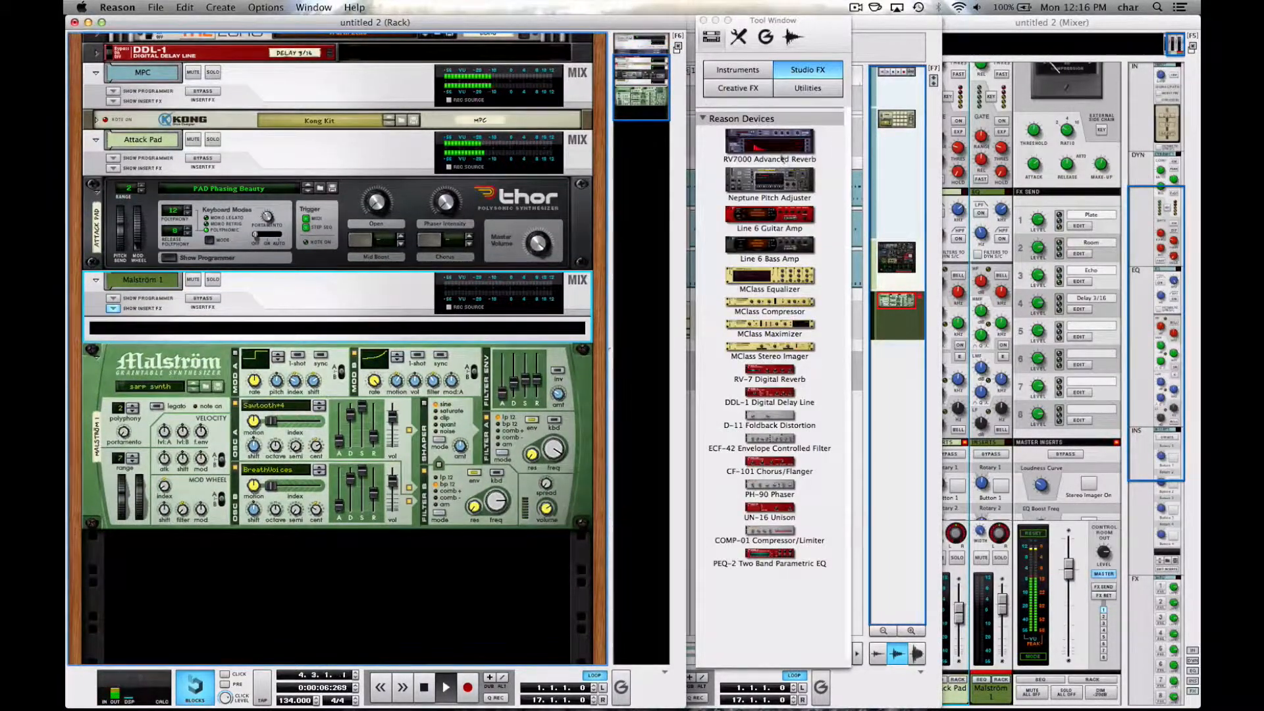
{"action": "left_click_drag", "start_coordinate": [806, 149], "coordinate": [491, 321]}
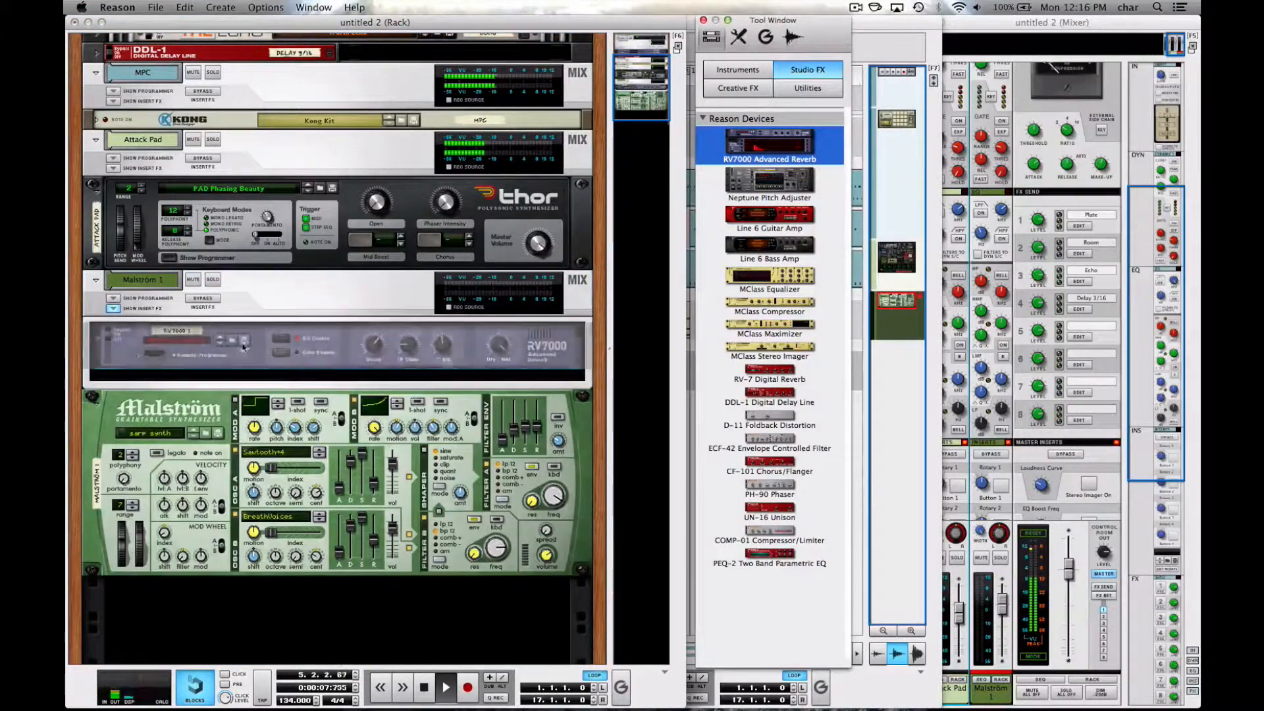
{"action": "left_click", "coordinate": [195, 343]}
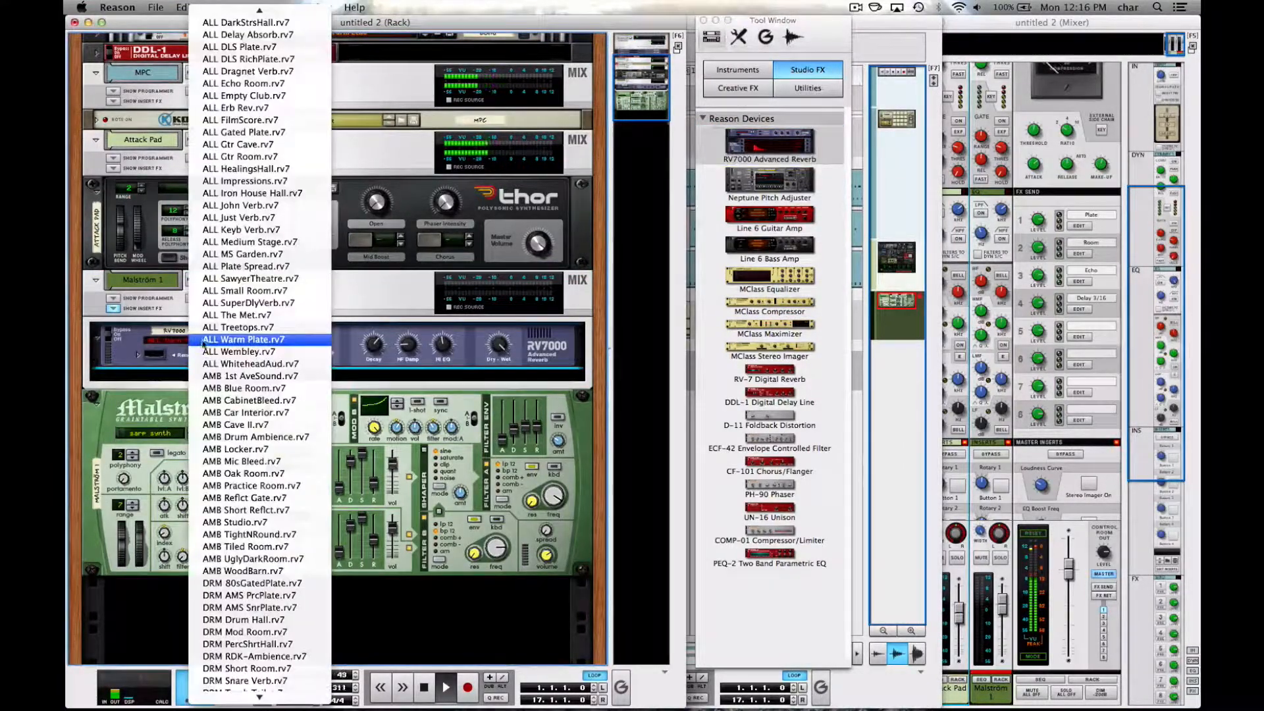
{"action": "left_click", "coordinate": [260, 218]}
{"action": "left_click", "coordinate": [138, 356]}
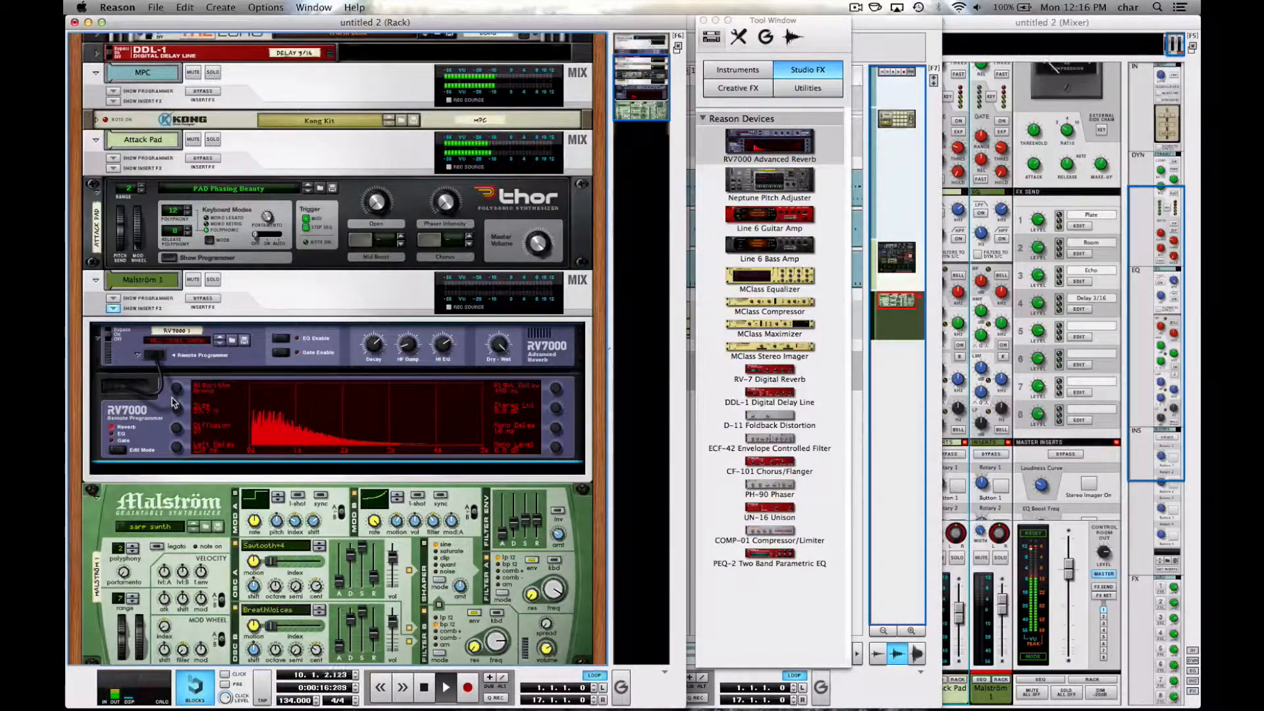
{"action": "left_click_drag", "start_coordinate": [499, 344], "coordinate": [379, 342]}
{"action": "left_click", "coordinate": [113, 308]}
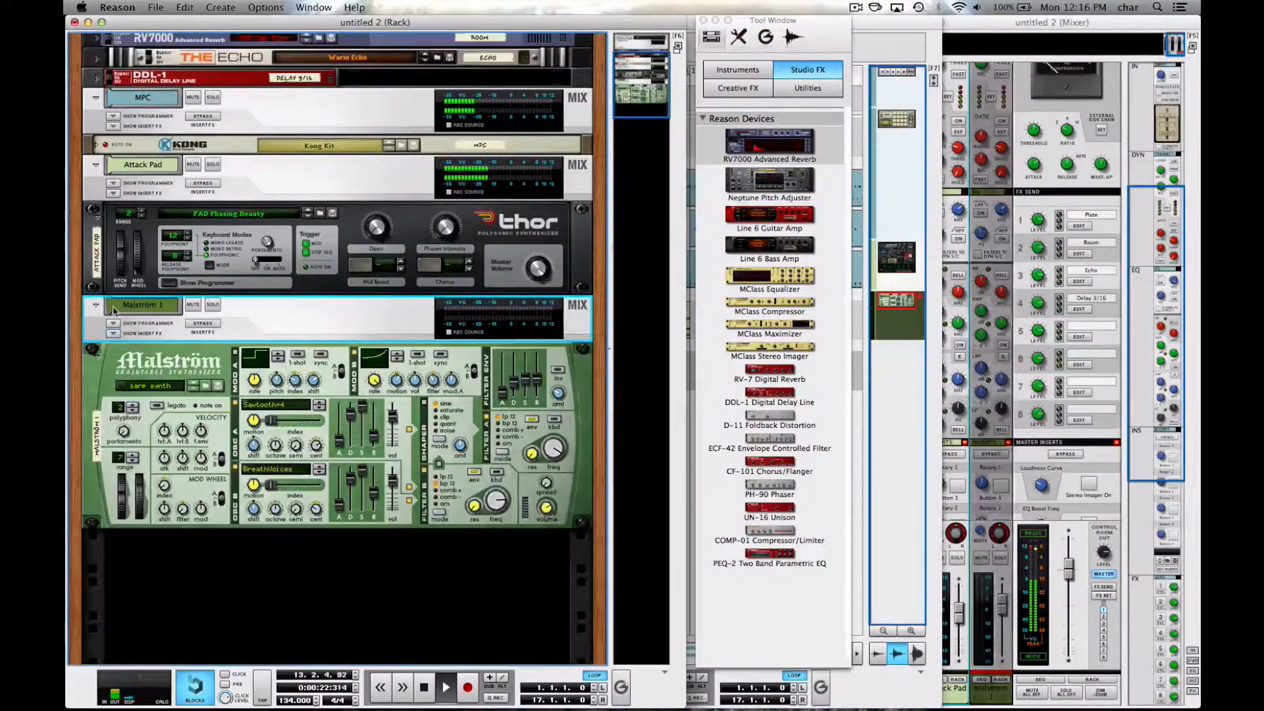
Rename the Malström 1 synthesizer as Synth.
{"action": "left_click", "coordinate": [97, 431]}
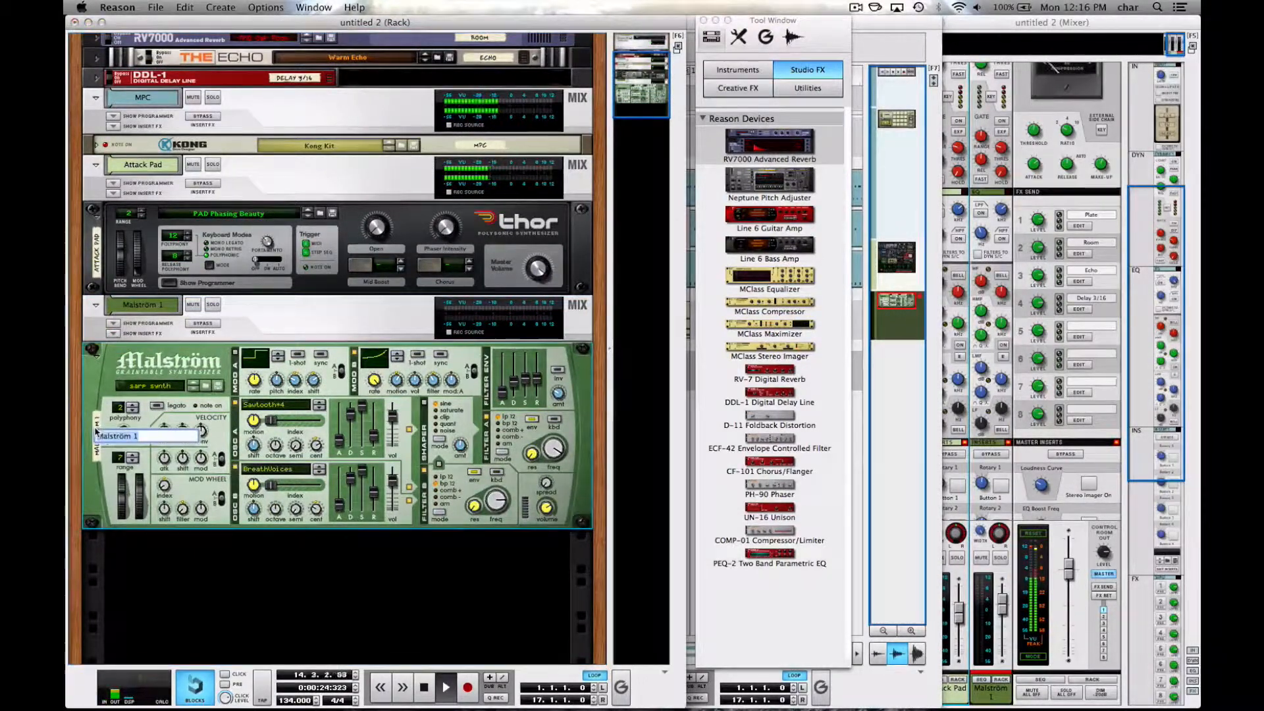
{"action": "type", "text": "Synth"}
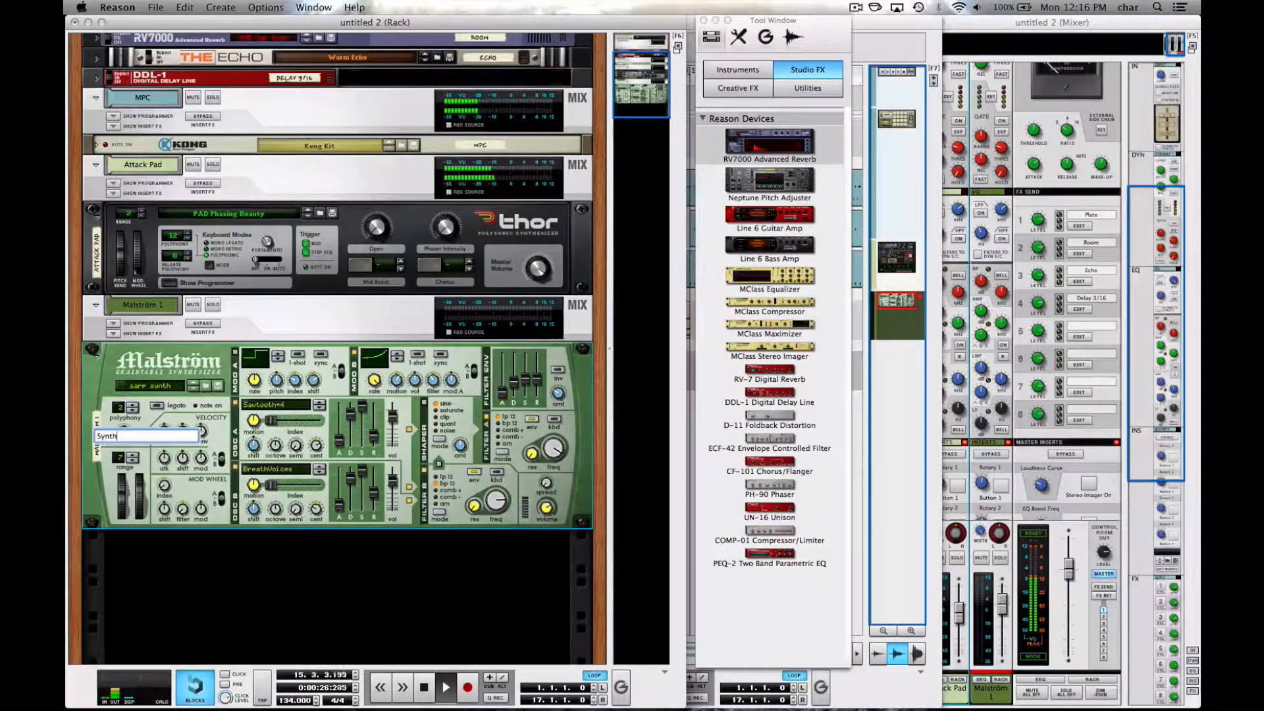
{"action": "key", "text": "Return"}
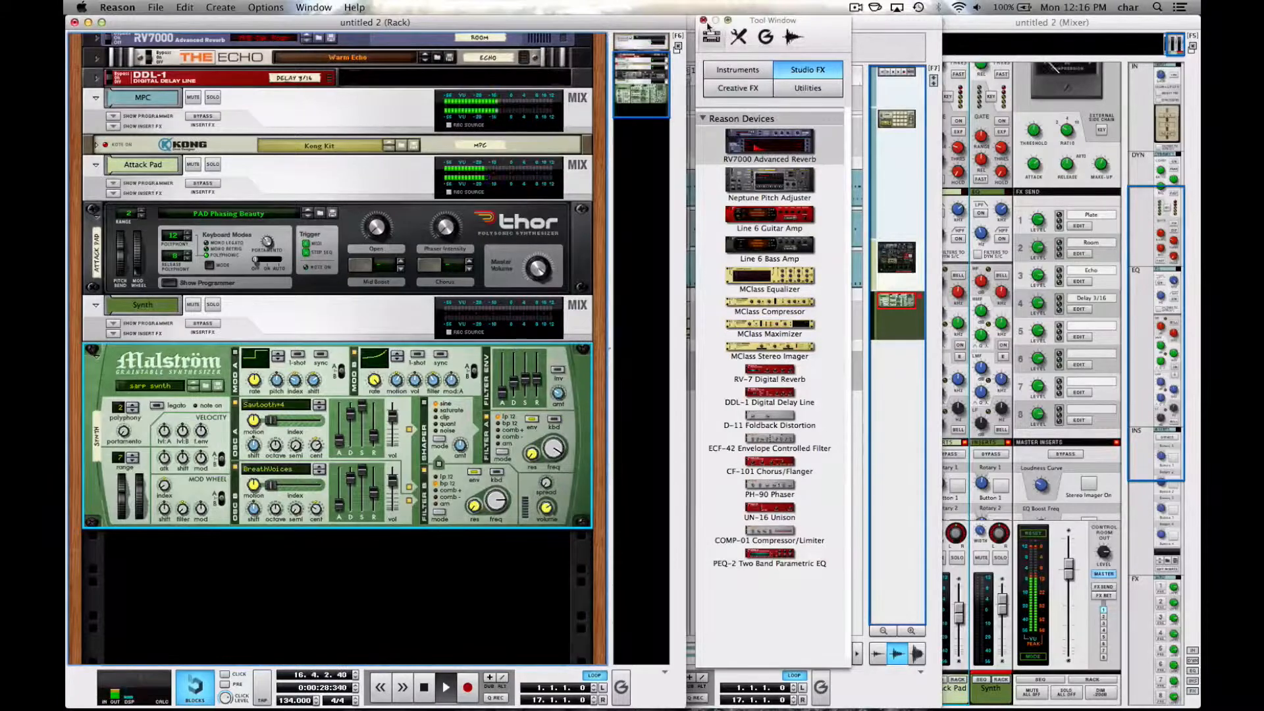
Close the Tool Window and record a Synth part from bar 3 with looping turned off.
{"action": "left_click", "coordinate": [703, 20]}
{"action": "left_click", "coordinate": [482, 496]}
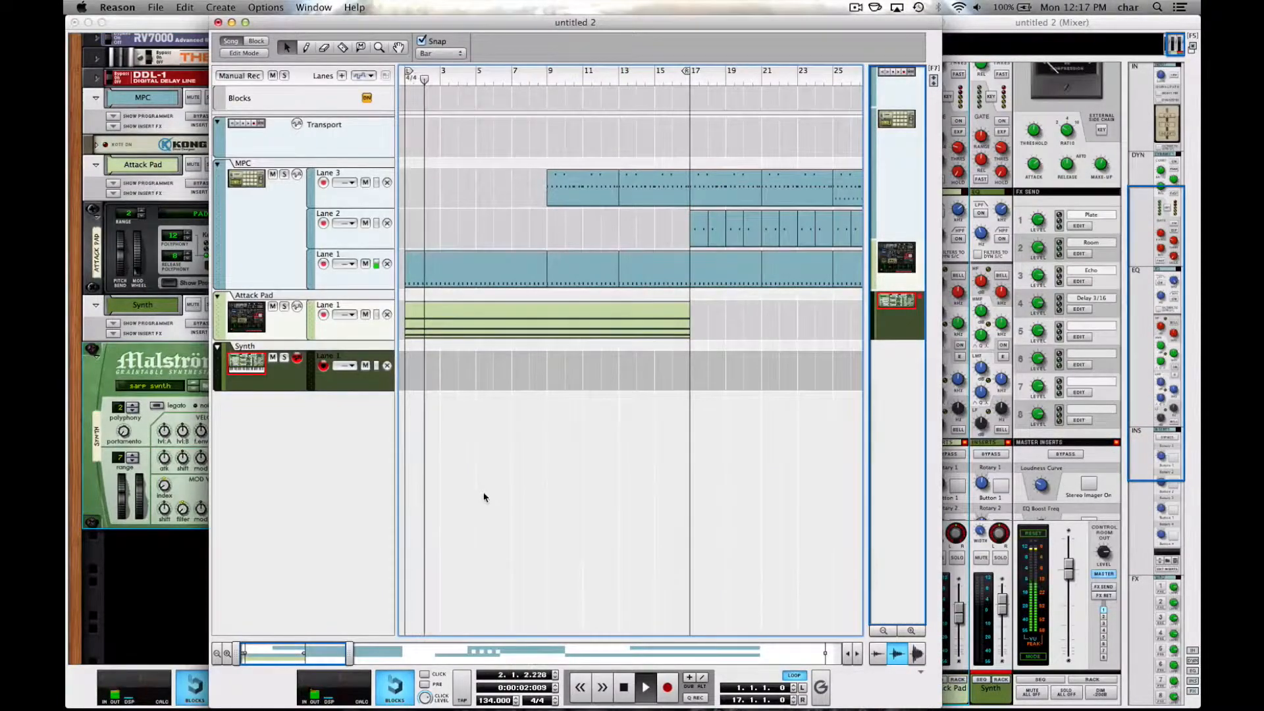
{"action": "left_click", "coordinate": [667, 688]}
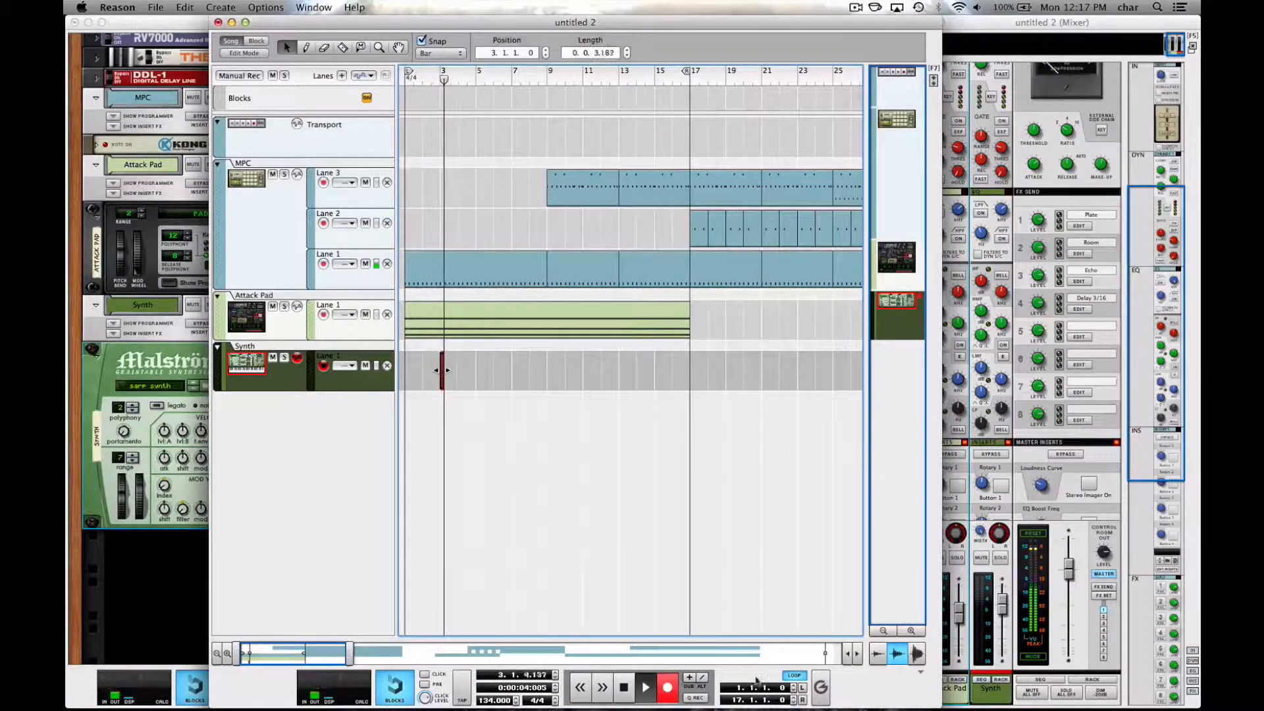
{"action": "left_click", "coordinate": [794, 677]}
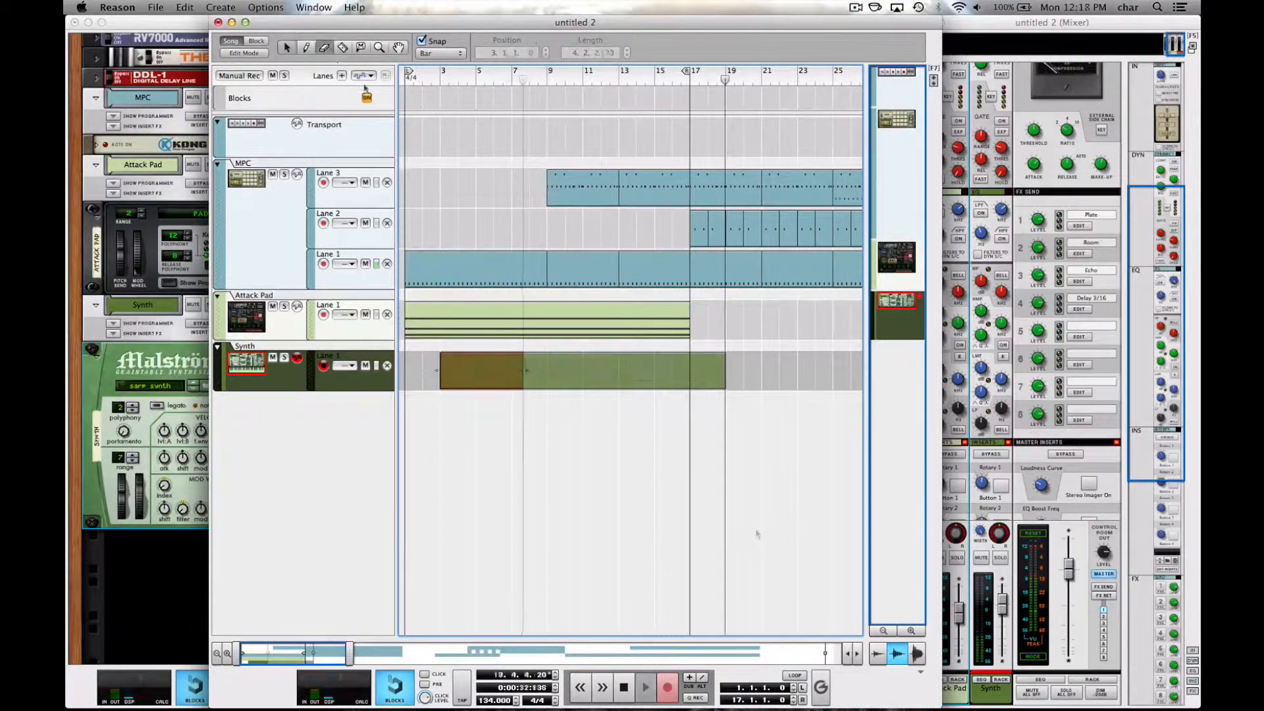
Trim the recorded Synth clip to run from bar 4 to bar 13 and quantize its notes.
{"action": "left_click", "coordinate": [714, 370]}
{"action": "left_click_drag", "start_coordinate": [727, 370], "coordinate": [620, 370]}
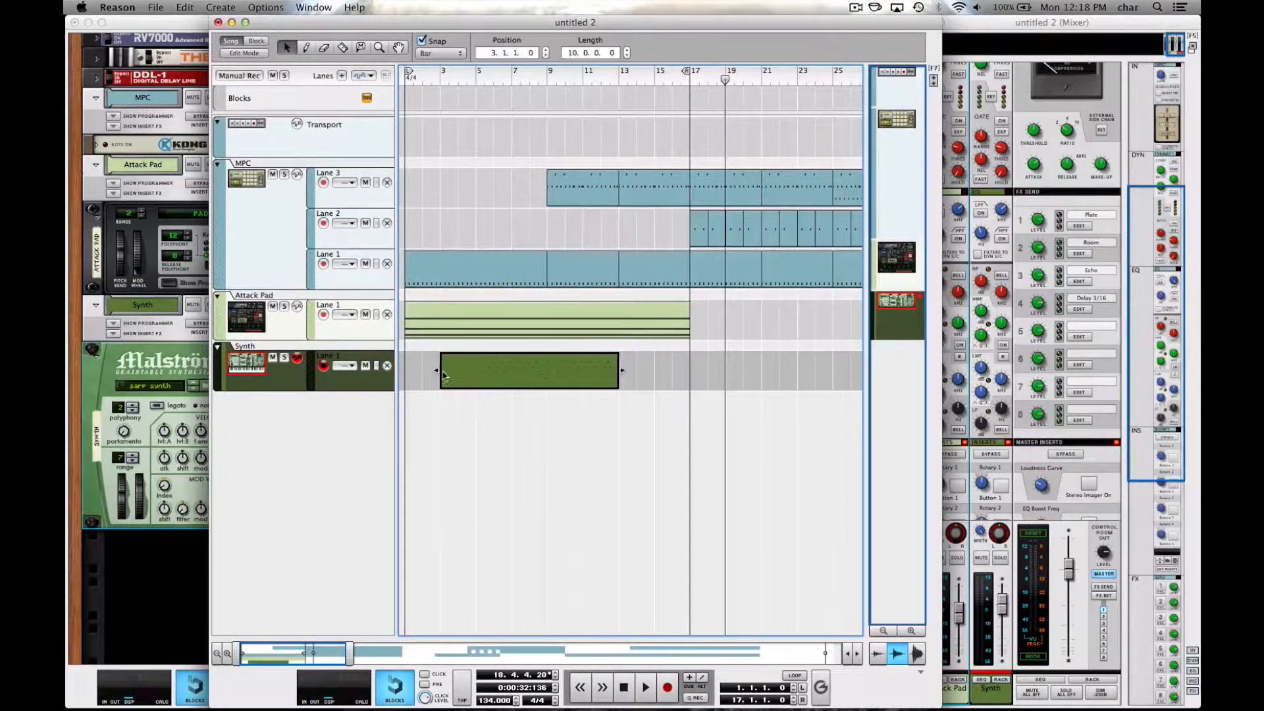
{"action": "right_click", "coordinate": [499, 374]}
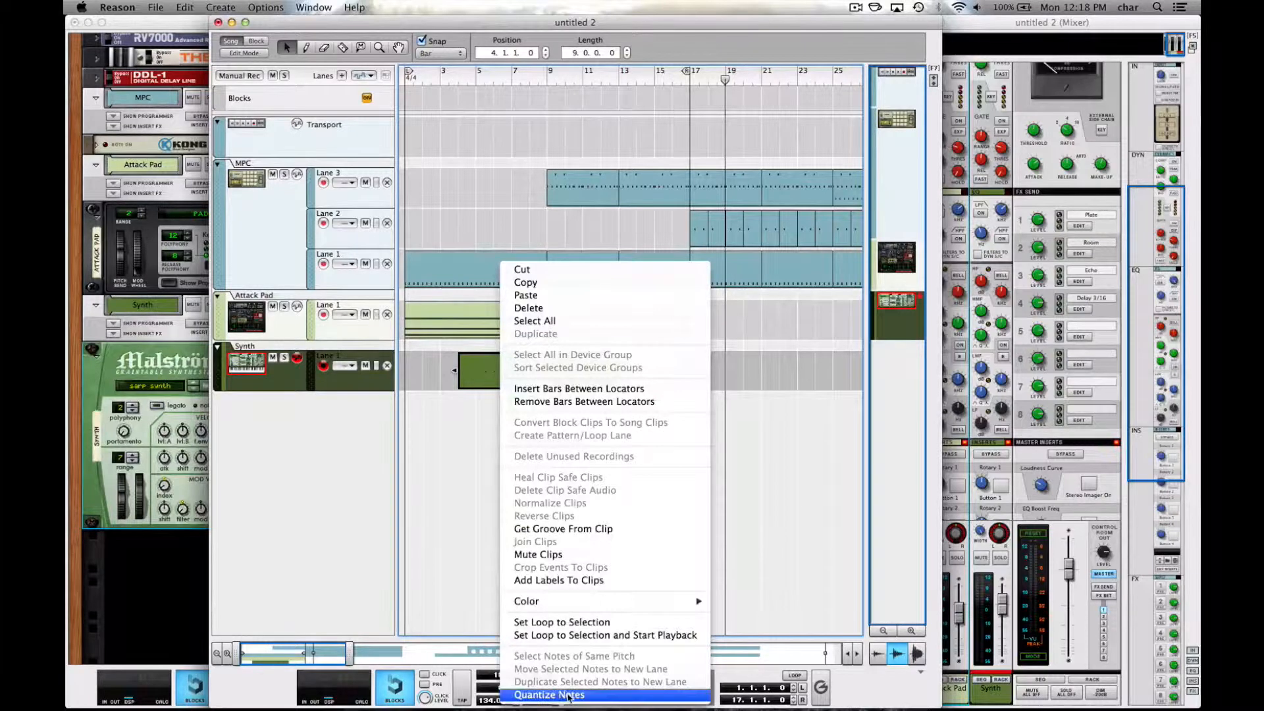
{"action": "left_click", "coordinate": [526, 696]}
Check the Quantize Notes value and amount in the Tool Window.
{"action": "key", "text": "F8"}
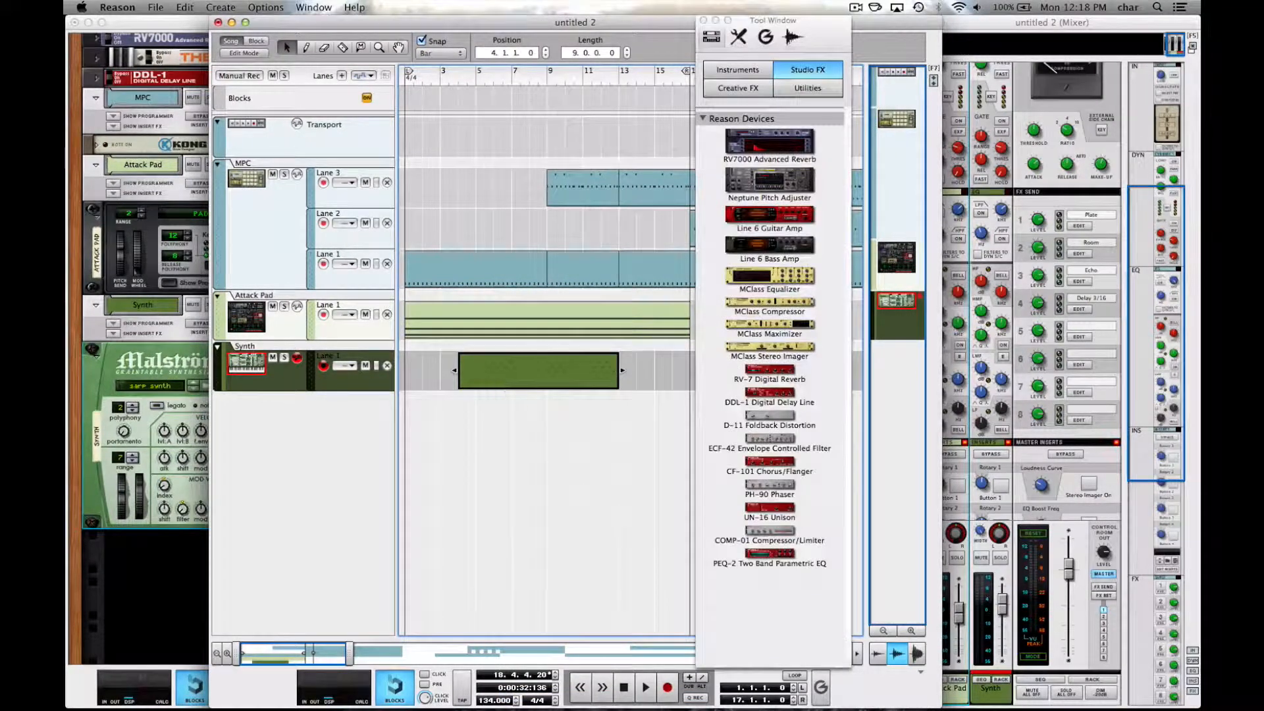
{"action": "left_click", "coordinate": [757, 42]}
{"action": "left_click", "coordinate": [740, 41]}
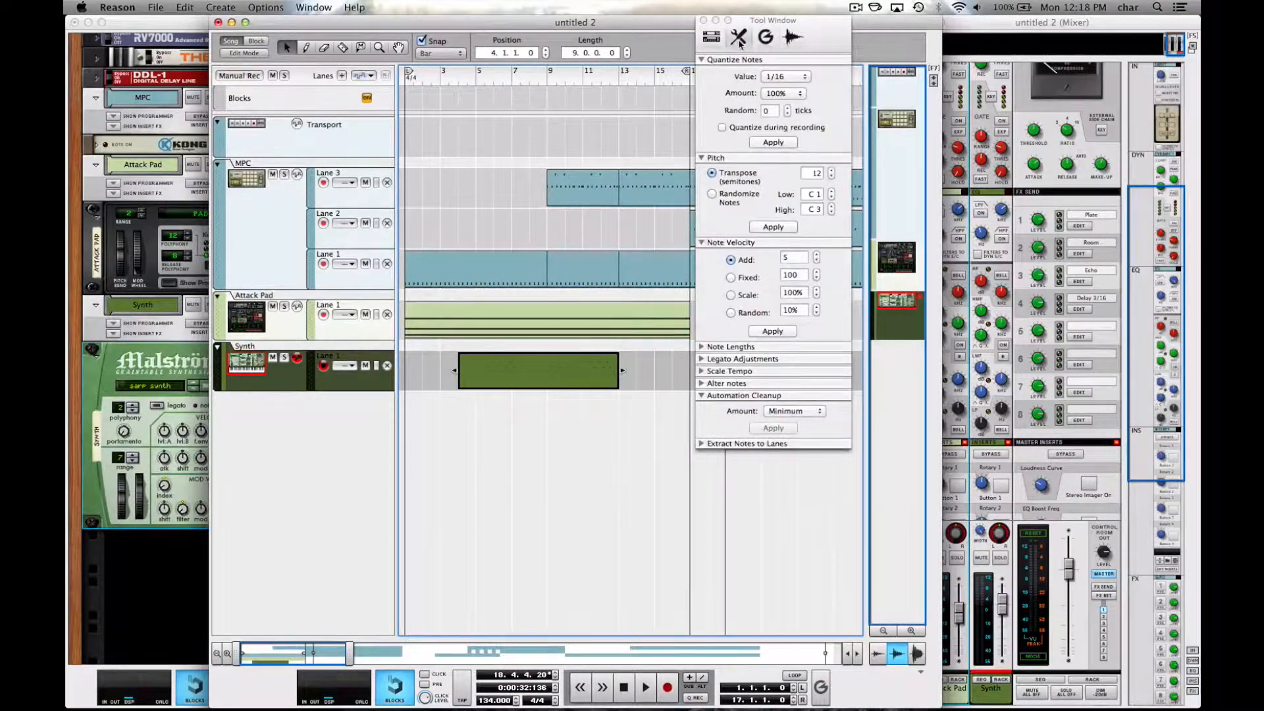
{"action": "left_click", "coordinate": [703, 21]}
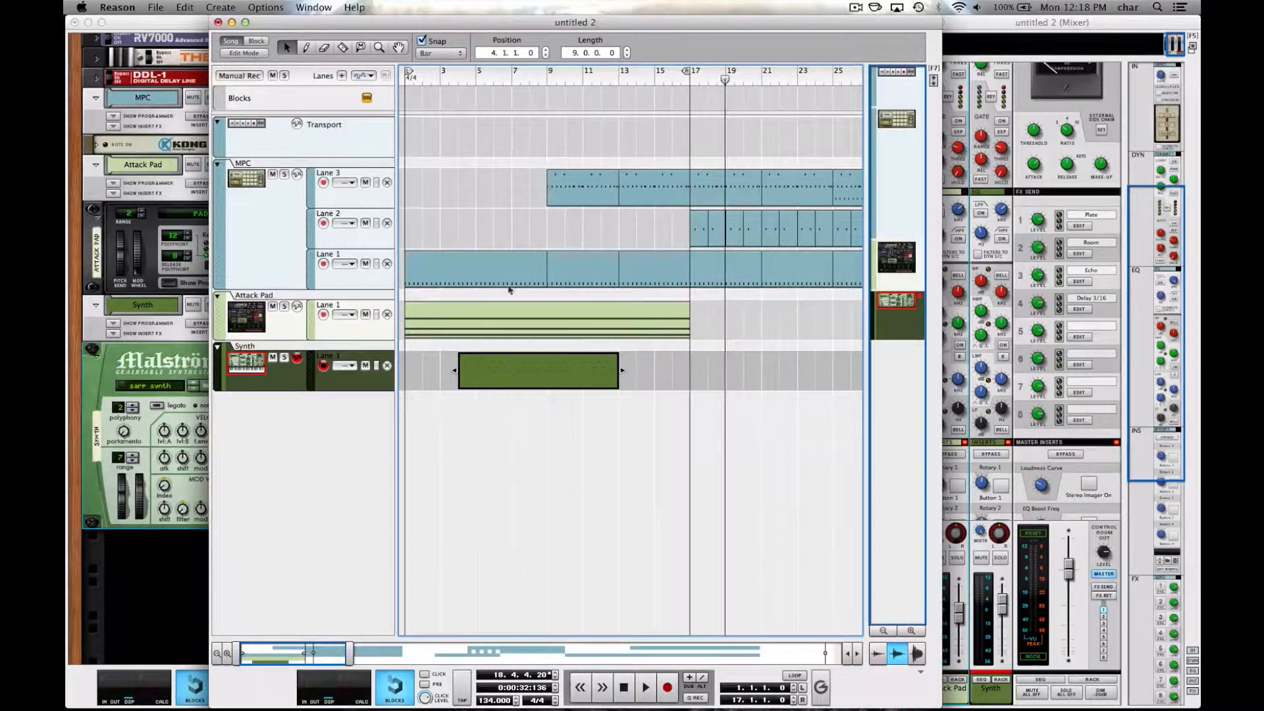
Solo the Synth track and listen to its clip from bar 5.
{"action": "left_click", "coordinate": [472, 81]}
{"action": "left_click", "coordinate": [284, 358]}
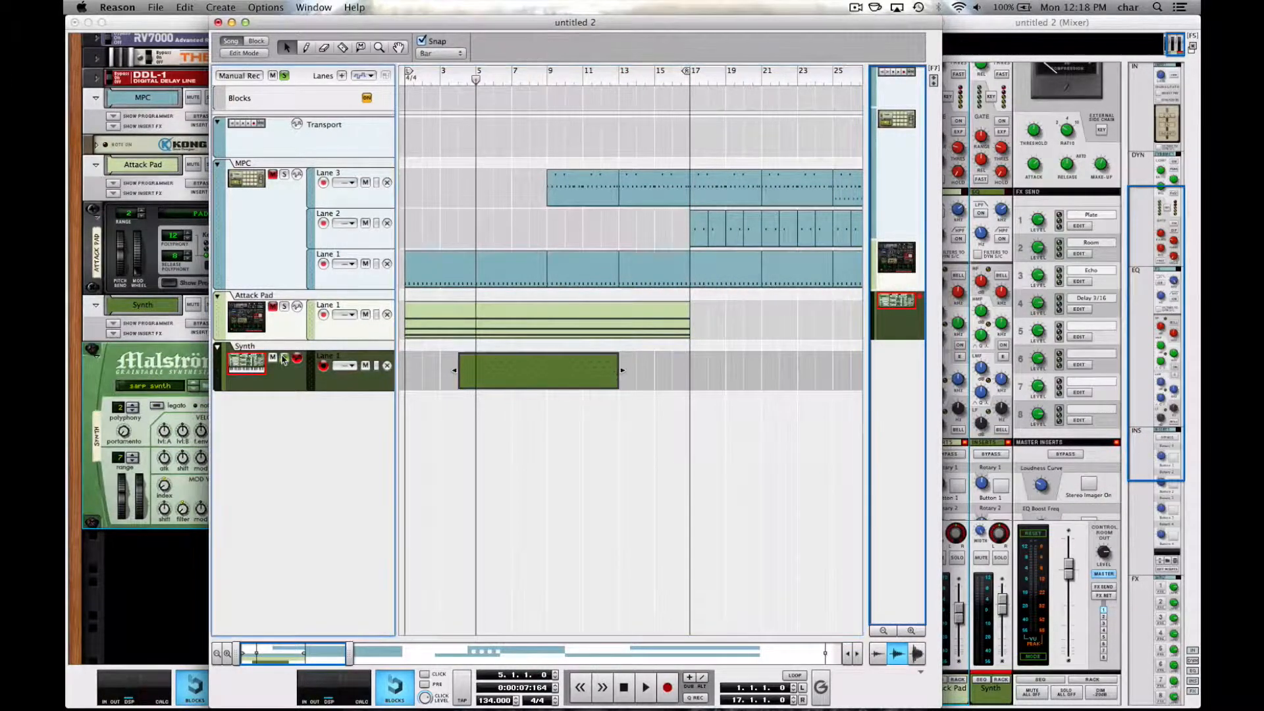
{"action": "key", "text": "space"}
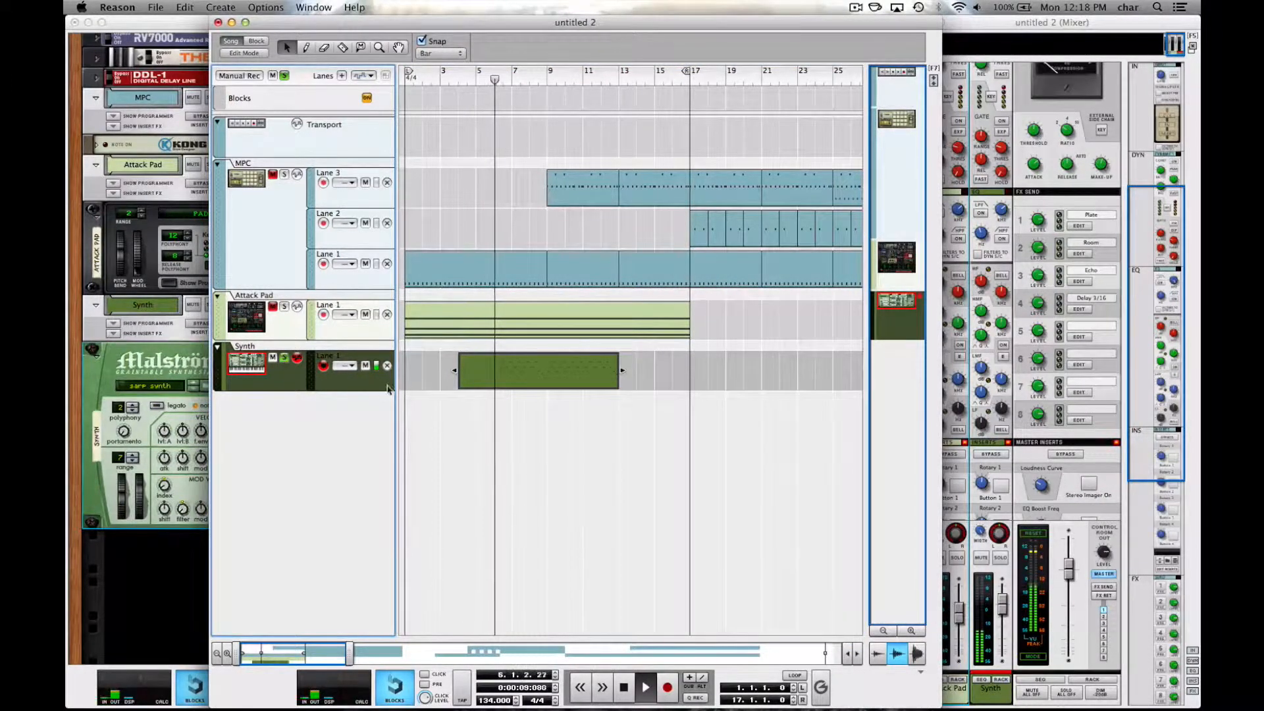
{"action": "key", "text": "space"}
Open the Synth clip for note editing and play its opening notes from bar 5.
{"action": "double_click", "coordinate": [493, 376]}
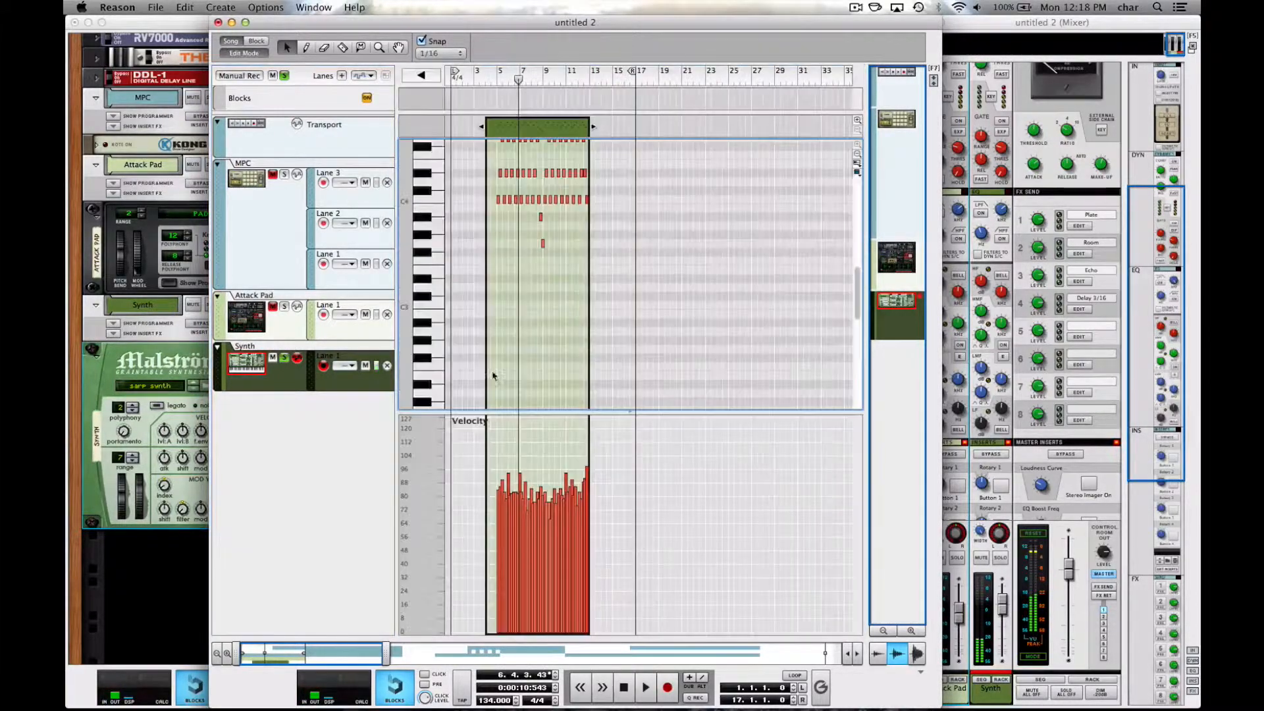
{"action": "scroll", "coordinate": [517, 279], "scroll_direction": "left", "scroll_amount": 4}
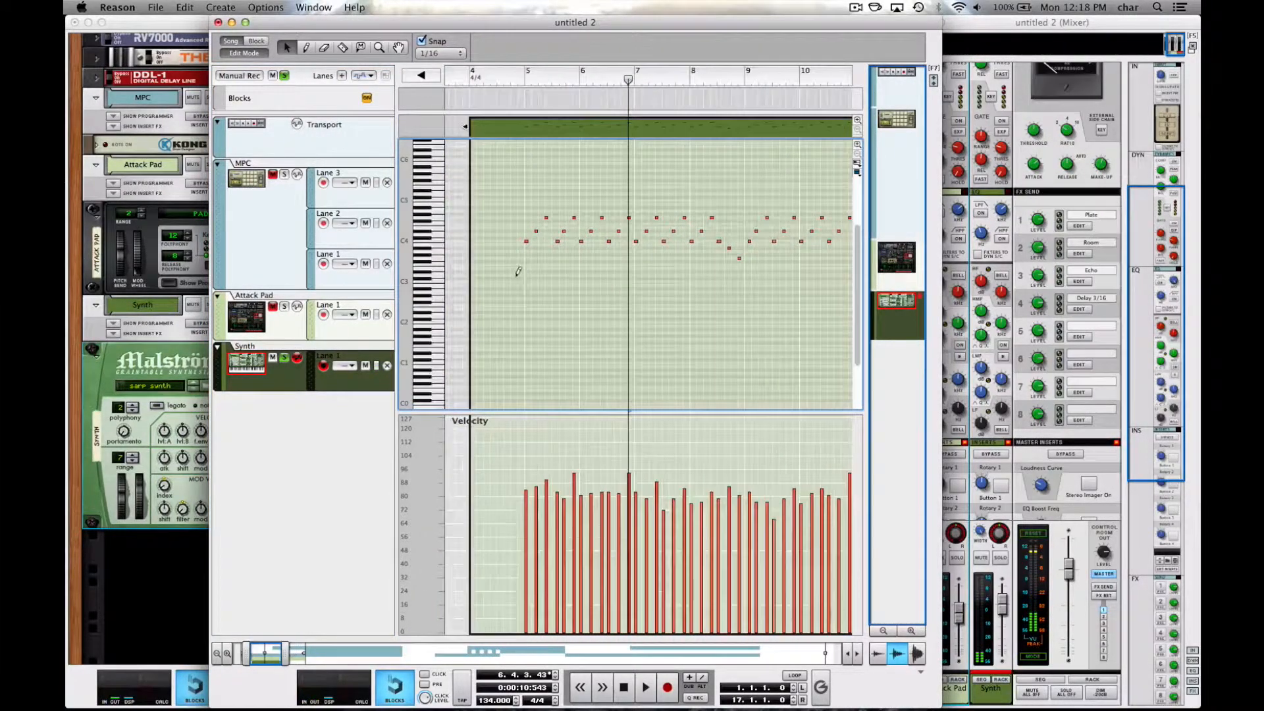
{"action": "key", "text": "h"}
{"action": "scroll", "coordinate": [518, 271], "scroll_direction": "up", "scroll_amount": 3}
{"action": "scroll", "coordinate": [518, 277], "scroll_direction": "left", "scroll_amount": 4}
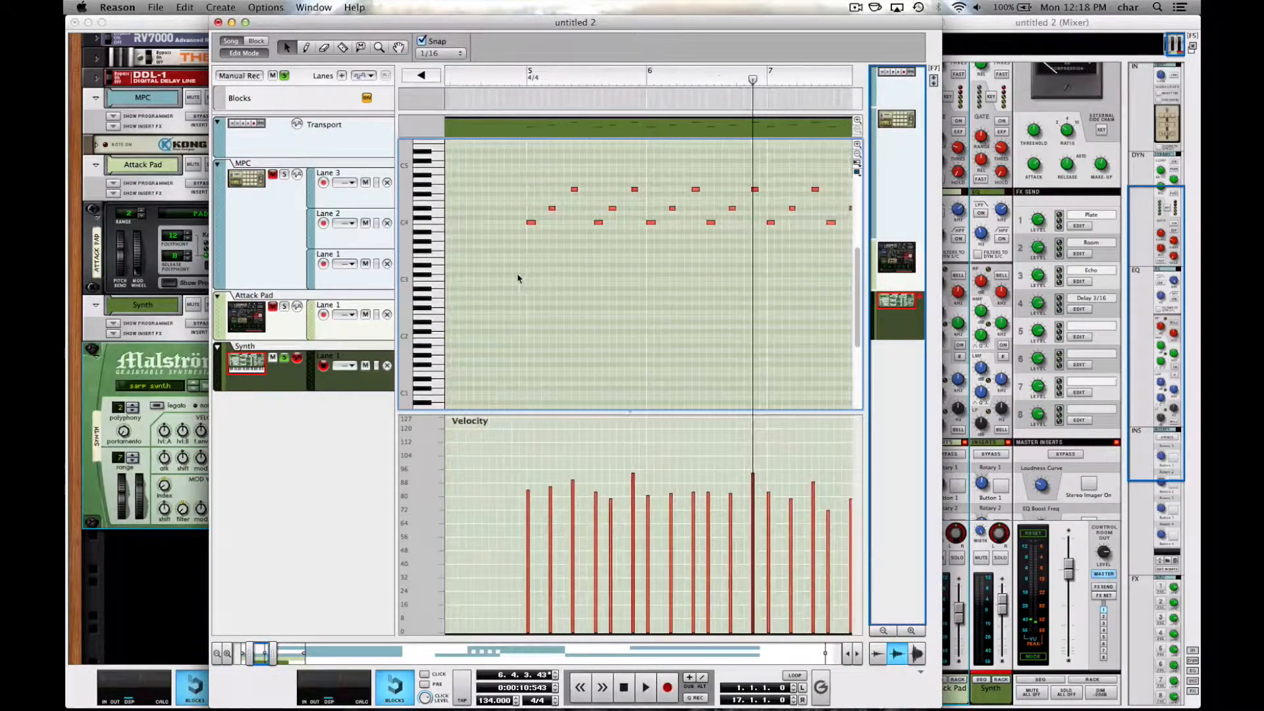
{"action": "left_click", "coordinate": [527, 80]}
{"action": "key", "text": "space"}
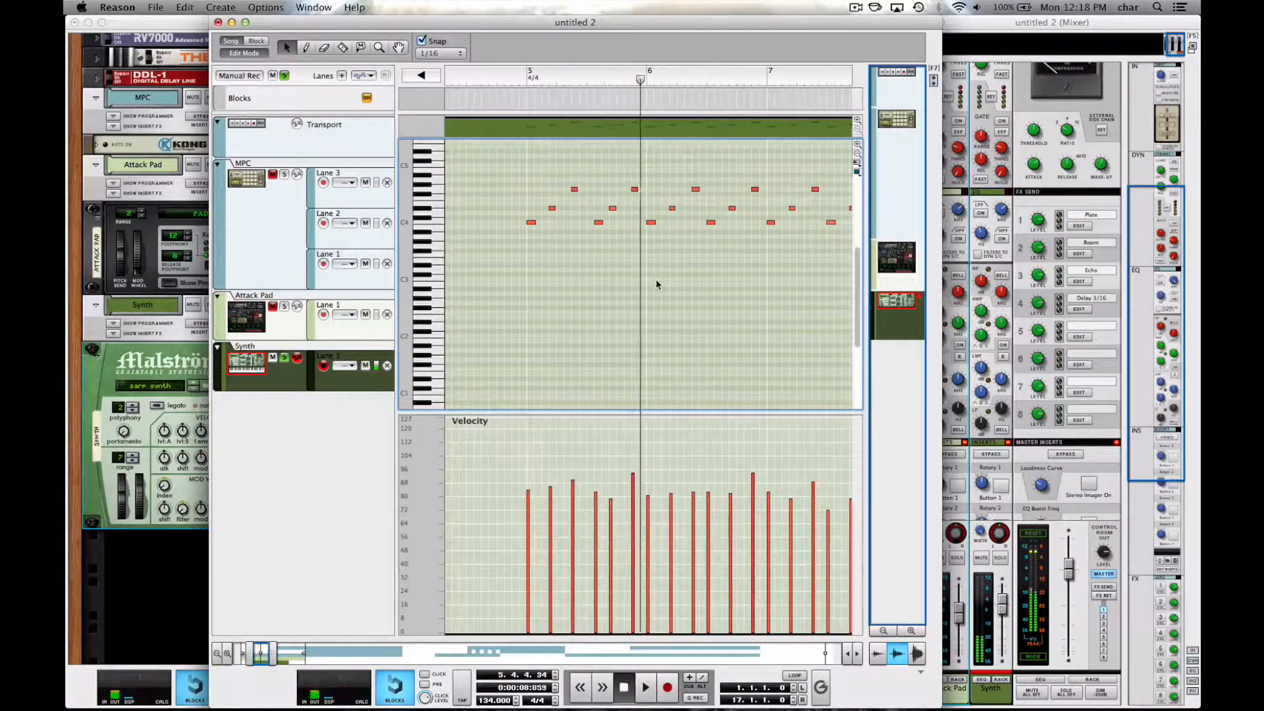
Shift the G4 note at 5.4.3 one sixteenth earlier and audition the passage with the locators around bar 5.
{"action": "scroll", "coordinate": [655, 278], "scroll_direction": "down", "scroll_amount": 1}
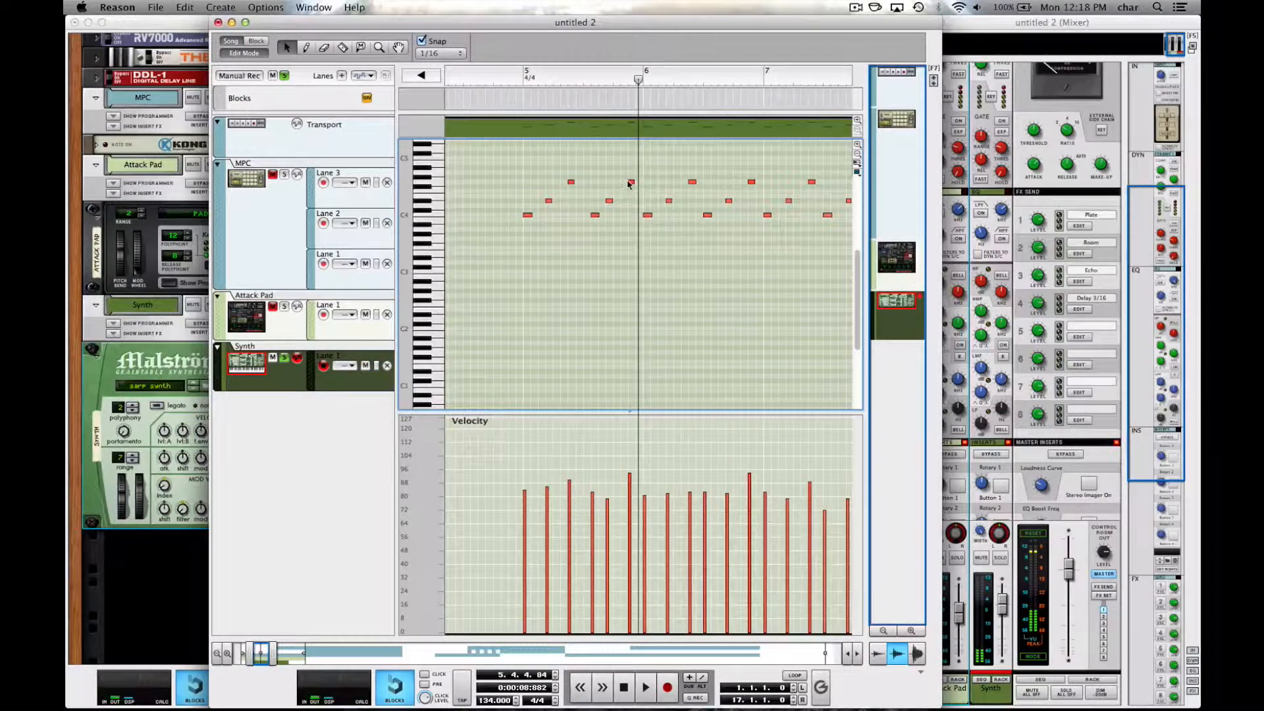
{"action": "left_click", "coordinate": [629, 183]}
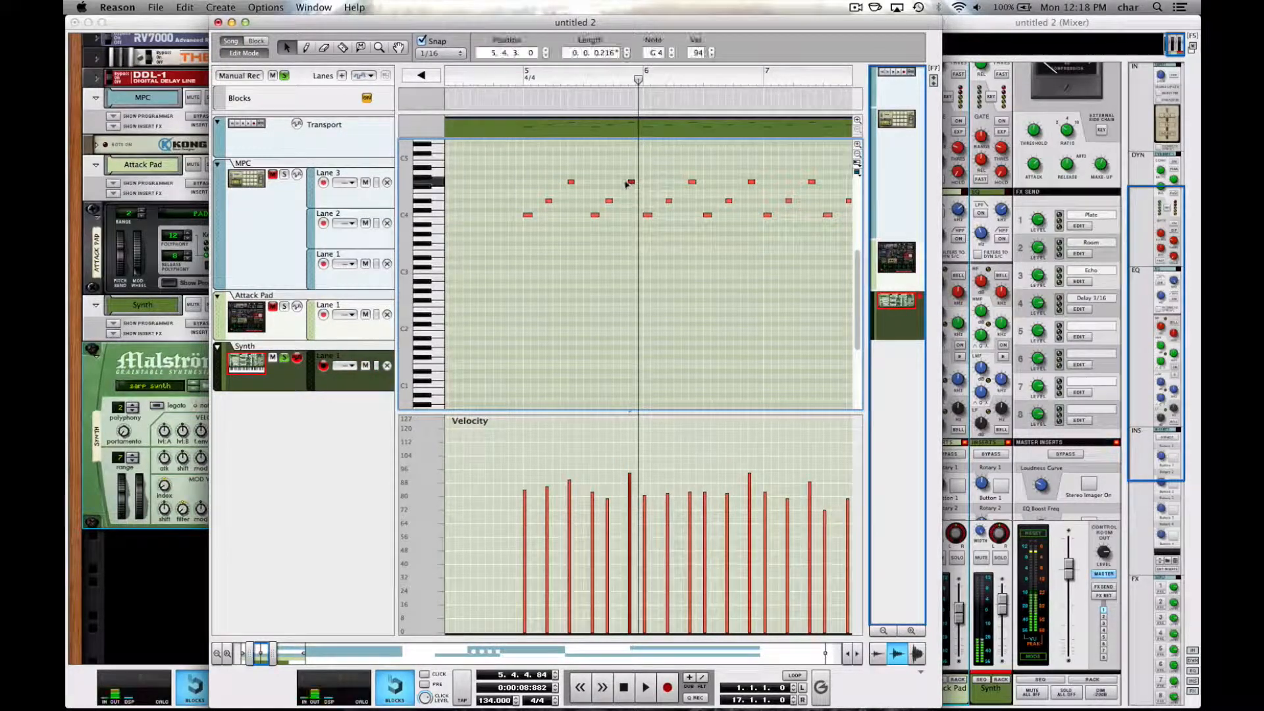
{"action": "left_click", "coordinate": [524, 83]}
{"action": "key", "text": "space"}
{"action": "left_click", "coordinate": [641, 308]}
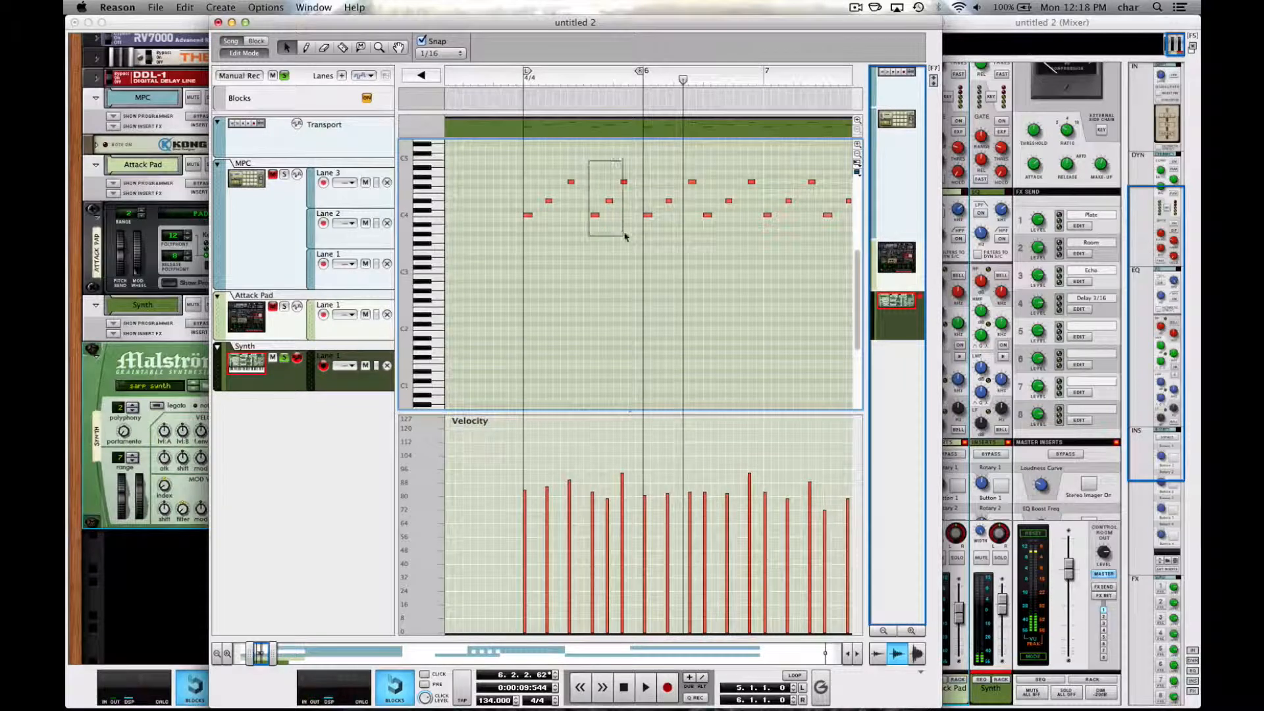
Shift the last three notes of bar 5 one sixteenth later, starting at 5.3.3, and play the bar again.
{"action": "left_click_drag", "start_coordinate": [624, 236], "coordinate": [598, 218]}
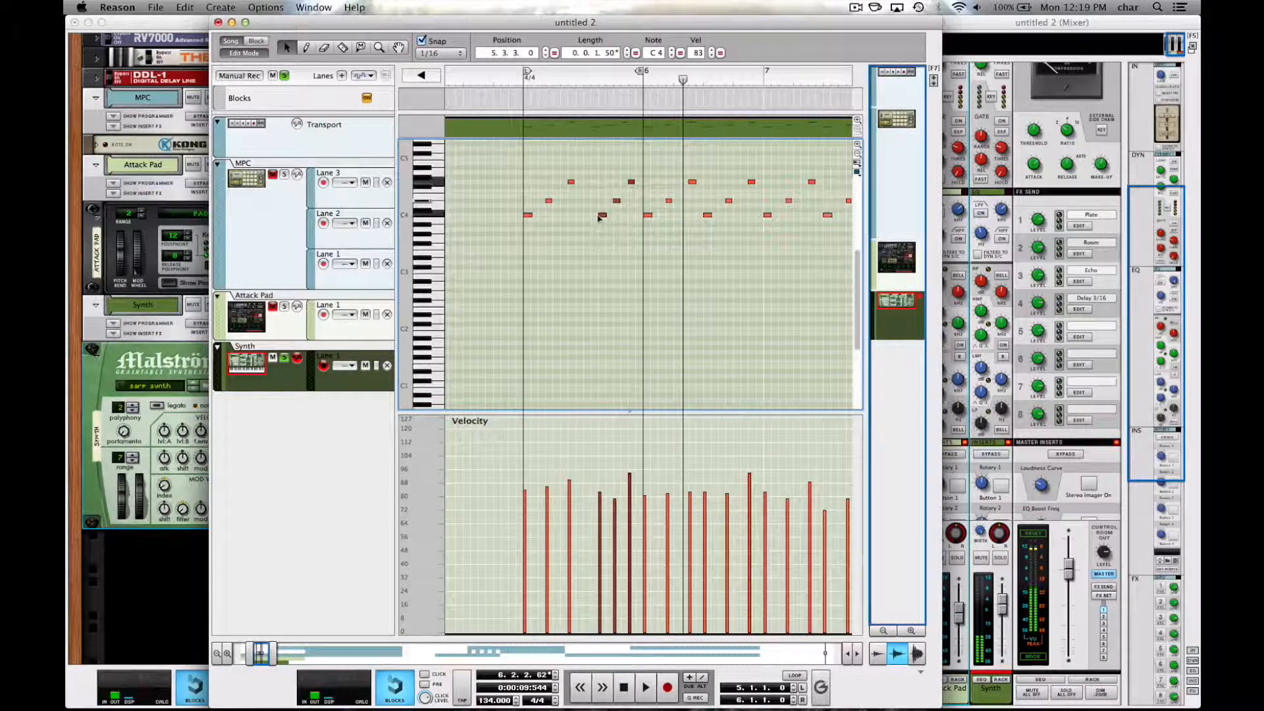
{"action": "left_click", "coordinate": [522, 85]}
{"action": "left_click", "coordinate": [593, 259]}
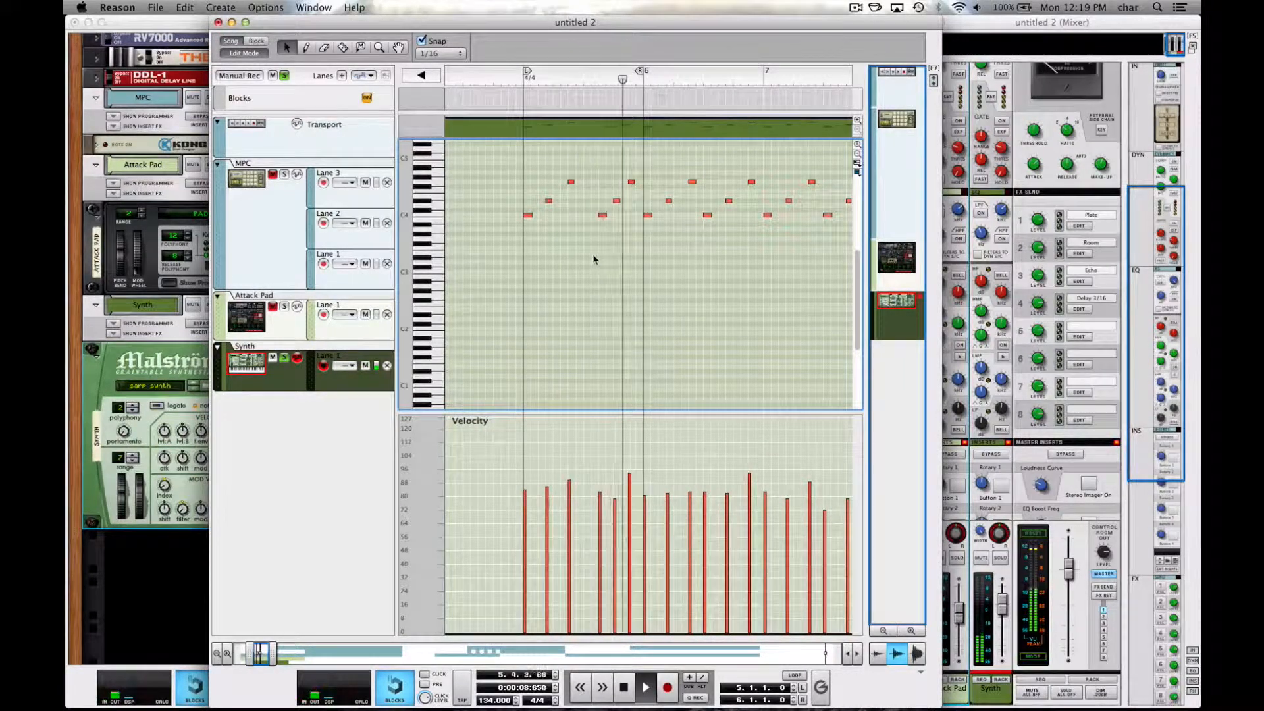
{"action": "key", "text": "space"}
Delete every note in the Synth clip from bar 6 onward.
{"action": "scroll", "coordinate": [632, 272], "scroll_direction": "down", "scroll_amount": 5}
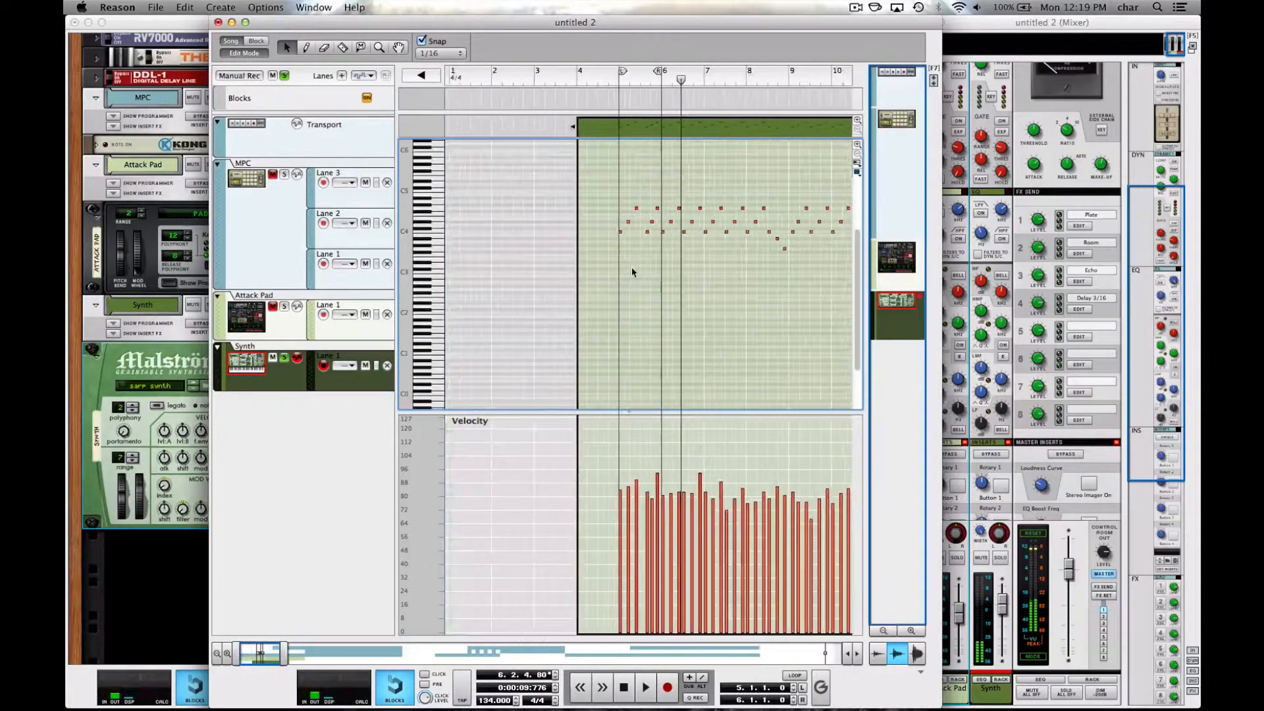
{"action": "scroll", "coordinate": [632, 272], "scroll_direction": "right", "scroll_amount": 4}
{"action": "scroll", "coordinate": [632, 272], "scroll_direction": "right", "scroll_amount": 1}
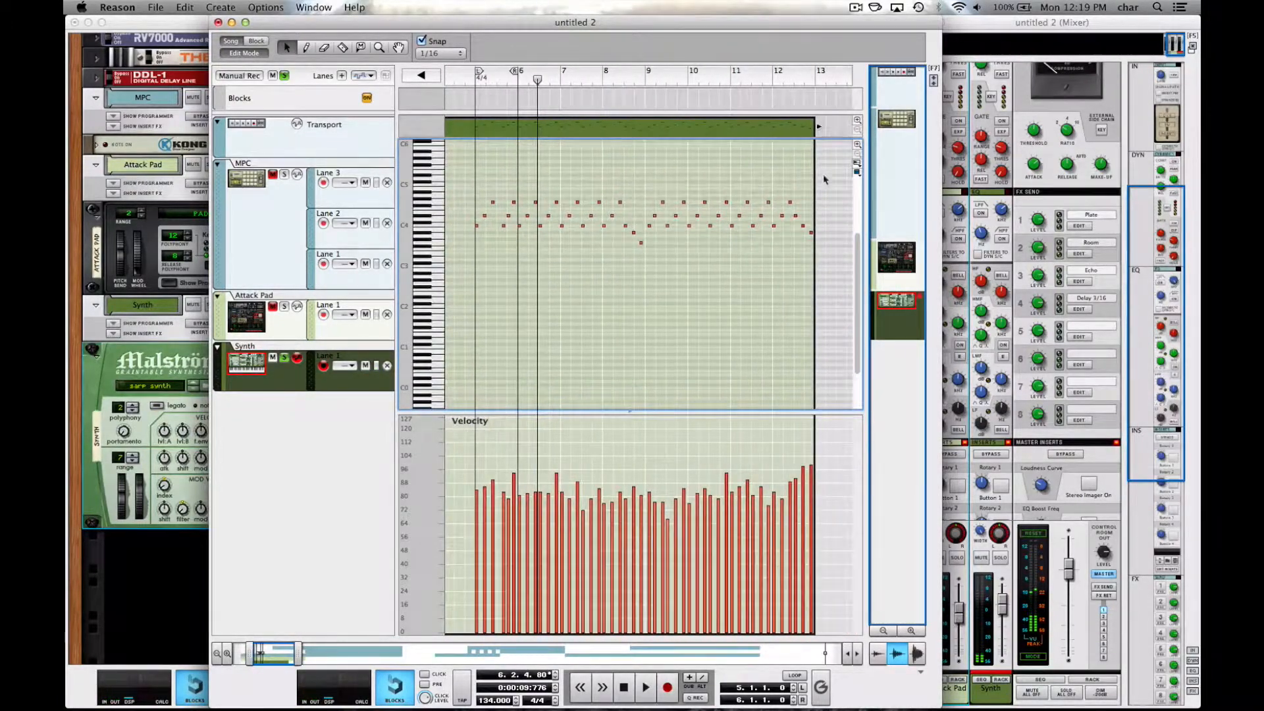
{"action": "mouse_move", "coordinate": [606, 259]}
{"action": "left_mouse_down"}
{"action": "mouse_move", "coordinate": [534, 273]}
{"action": "mouse_move", "coordinate": [518, 255]}
{"action": "left_mouse_up"}
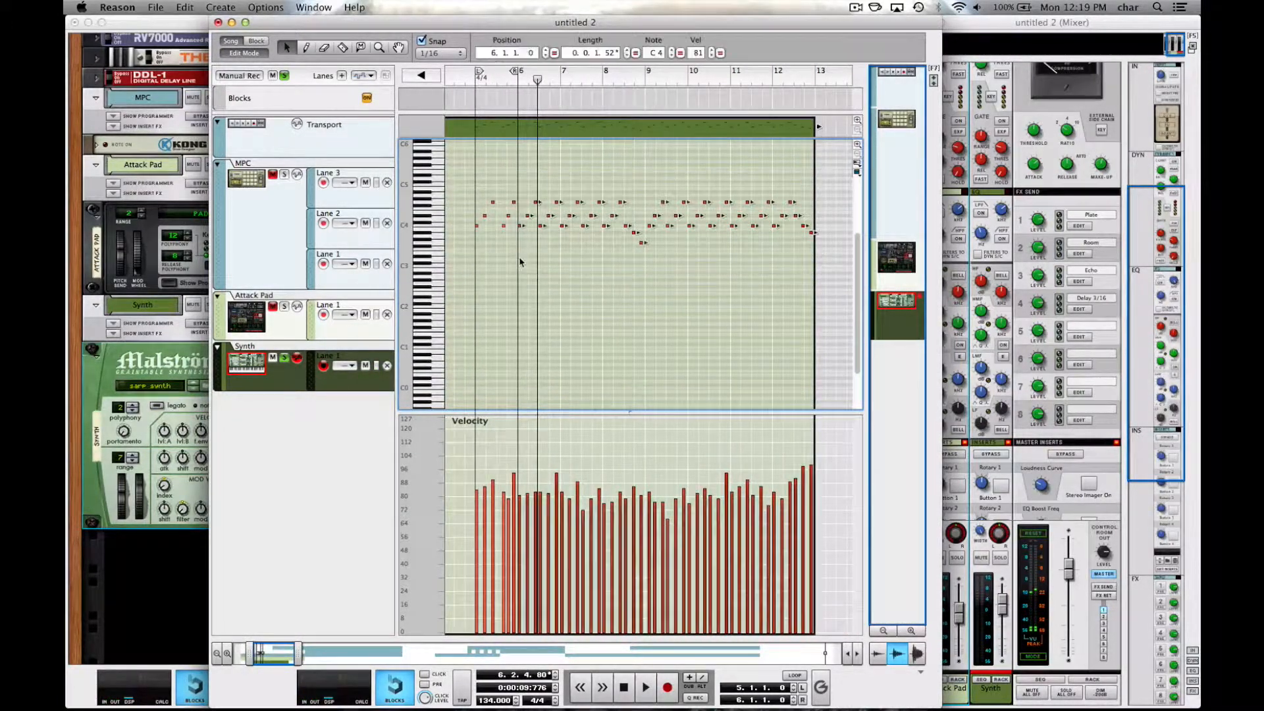
{"action": "key", "text": "Delete"}
Copy the bar 5 Synth notes and paste them three times to fill bars 6 to 8.
{"action": "scroll", "coordinate": [530, 206], "scroll_direction": "up", "scroll_amount": 2}
{"action": "scroll", "coordinate": [530, 206], "scroll_direction": "left", "scroll_amount": 2}
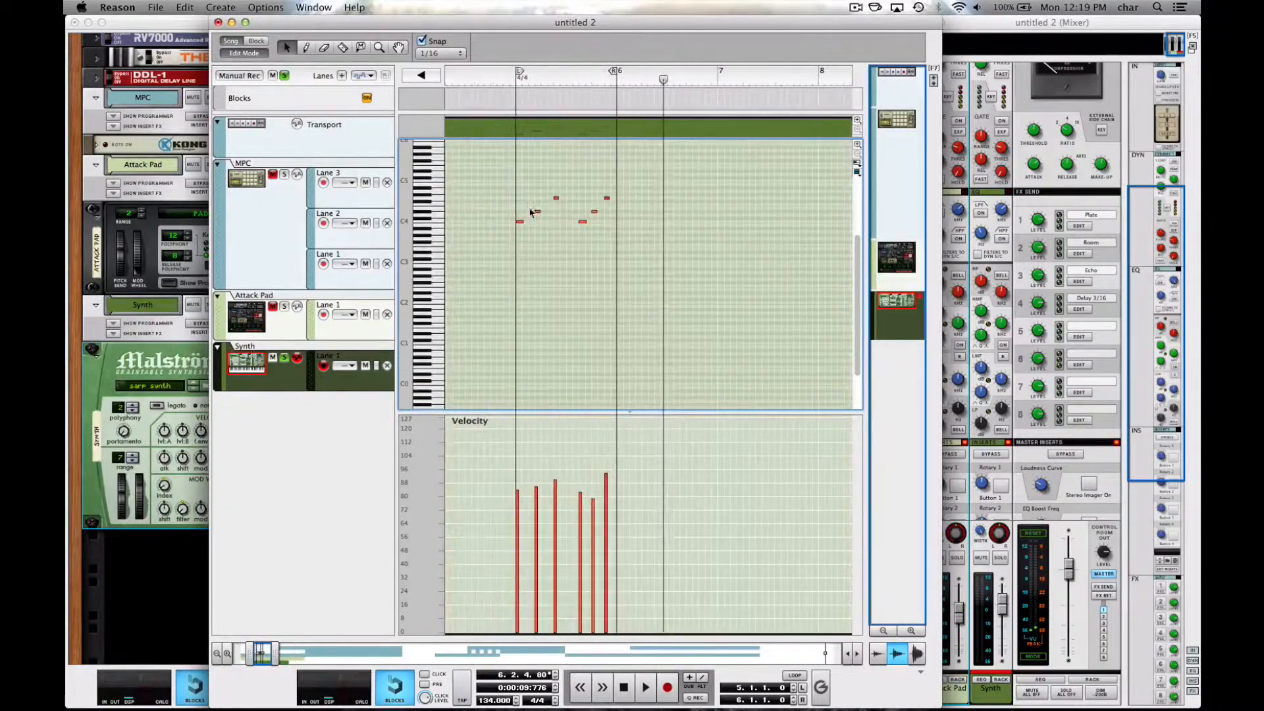
{"action": "left_click_drag", "start_coordinate": [483, 266], "coordinate": [482, 263]}
{"action": "left_click", "coordinate": [612, 78]}
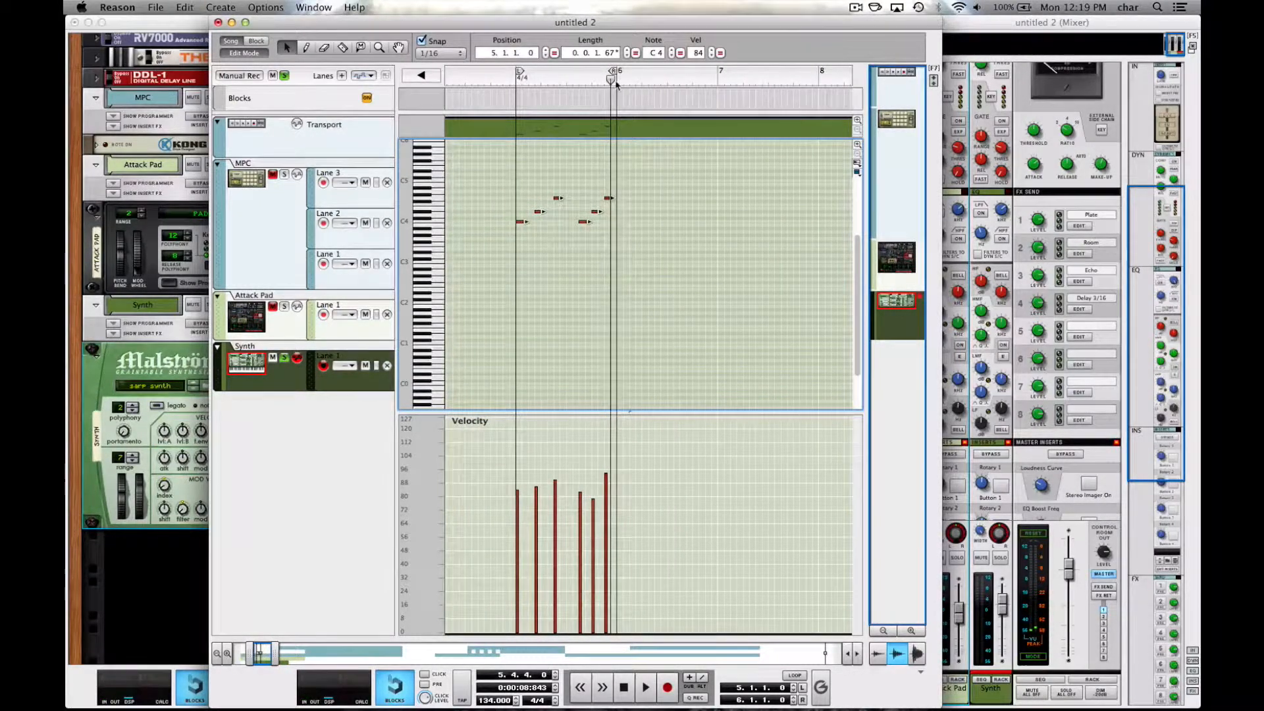
{"action": "key", "text": "super+v"}
{"action": "key", "text": "super+v"}
{"action": "key", "text": "super+v"}
{"action": "key", "text": "Escape"}
Split the Synth clip at bars 5 and 9 and delete the empty pieces on either side.
{"action": "key", "text": "r"}
{"action": "left_click", "coordinate": [547, 361]}
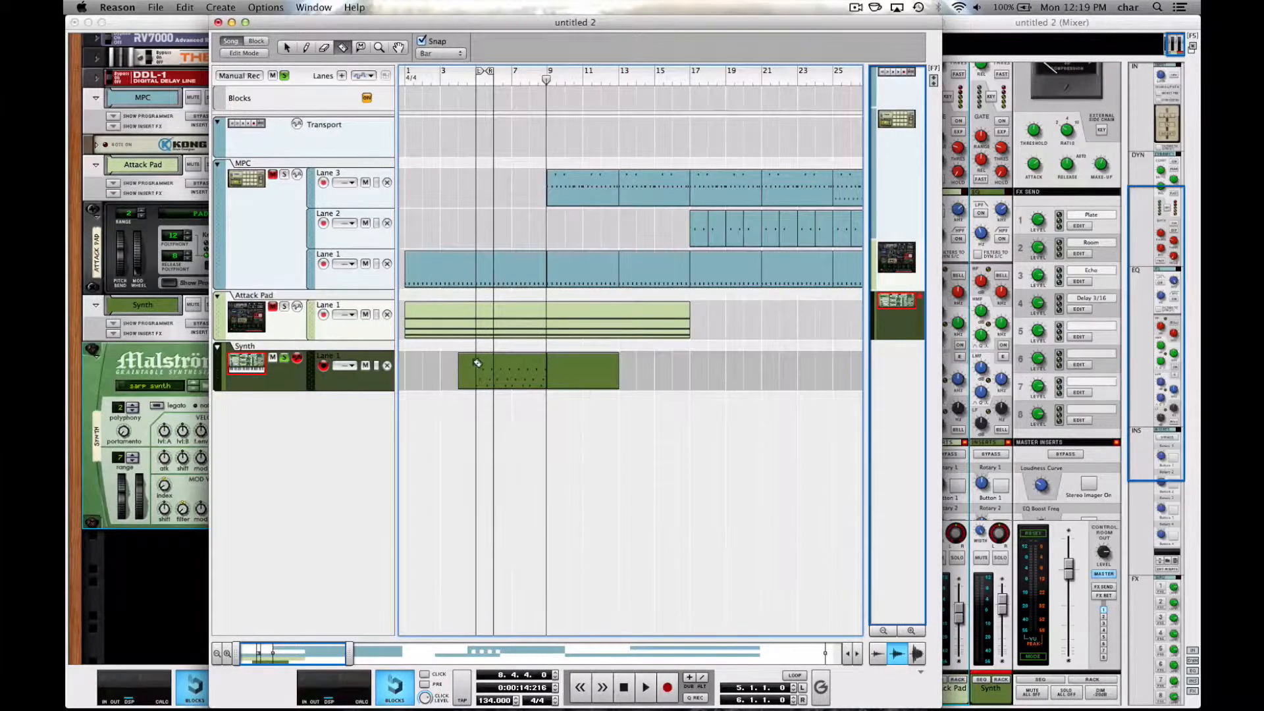
{"action": "left_click", "coordinate": [476, 363]}
{"action": "key", "text": "q"}
{"action": "left_click", "coordinate": [466, 370]}
{"action": "key", "text": "Delete"}
{"action": "left_click", "coordinate": [603, 383]}
{"action": "key", "text": "Delete"}
Set the loop locators around bars 5 to 9 and play the Synth clip.
{"action": "left_click_drag", "start_coordinate": [490, 71], "coordinate": [543, 72]}
{"action": "left_click_drag", "start_coordinate": [545, 80], "coordinate": [473, 80]}
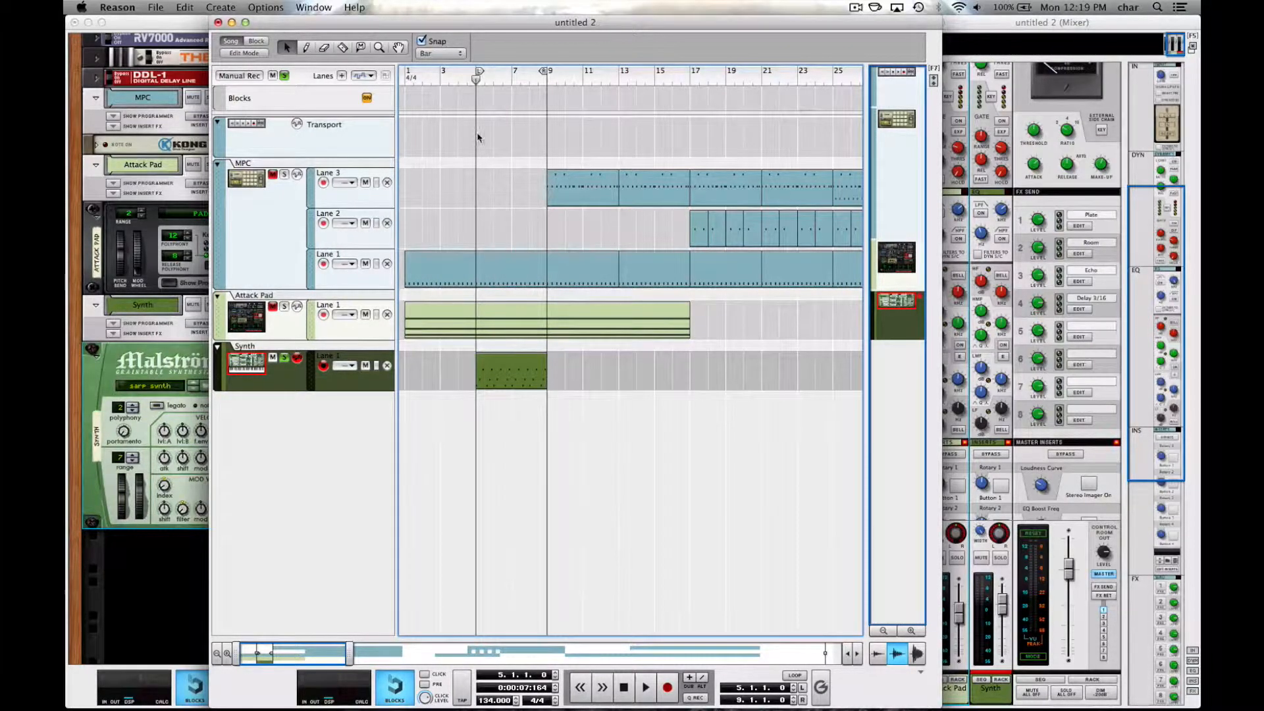
{"action": "key", "text": "space"}
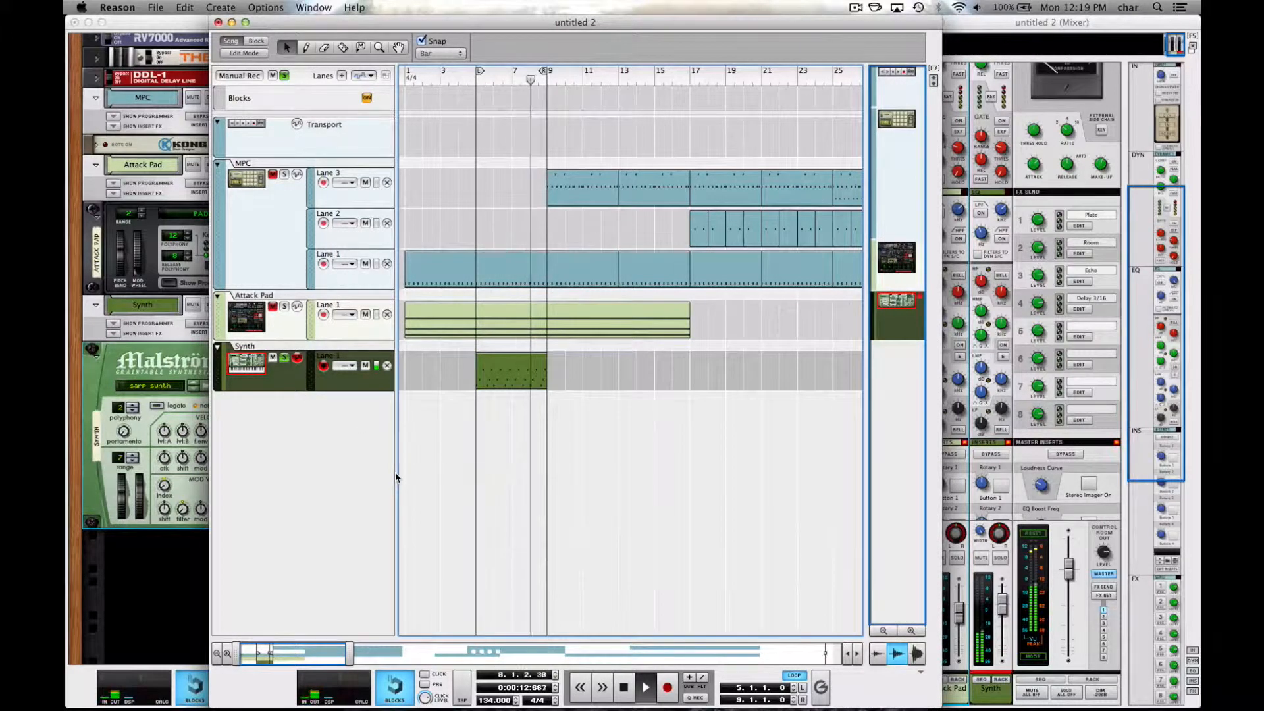
{"action": "key", "text": "space"}
Delete the last three notes at the end of bar 8 in the Synth clip and return to the arrangement.
{"action": "double_click", "coordinate": [512, 380]}
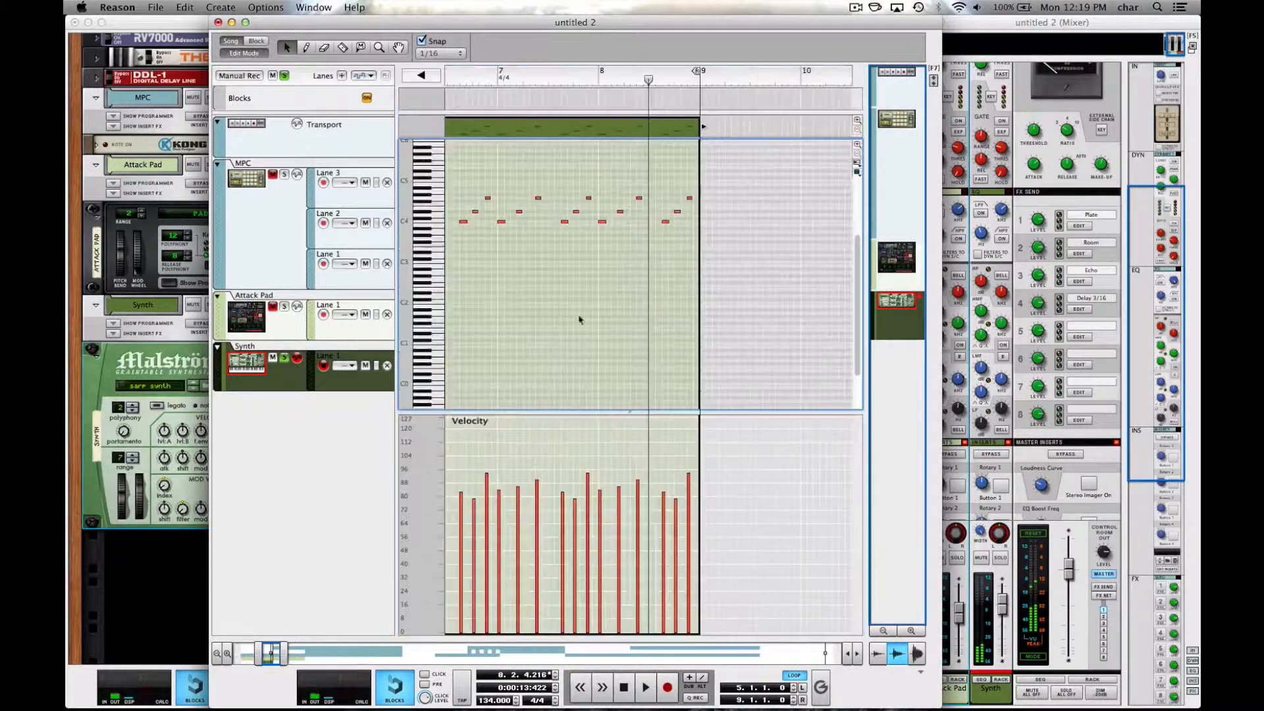
{"action": "left_click_drag", "start_coordinate": [695, 188], "coordinate": [659, 241]}
{"action": "key", "text": "Delete"}
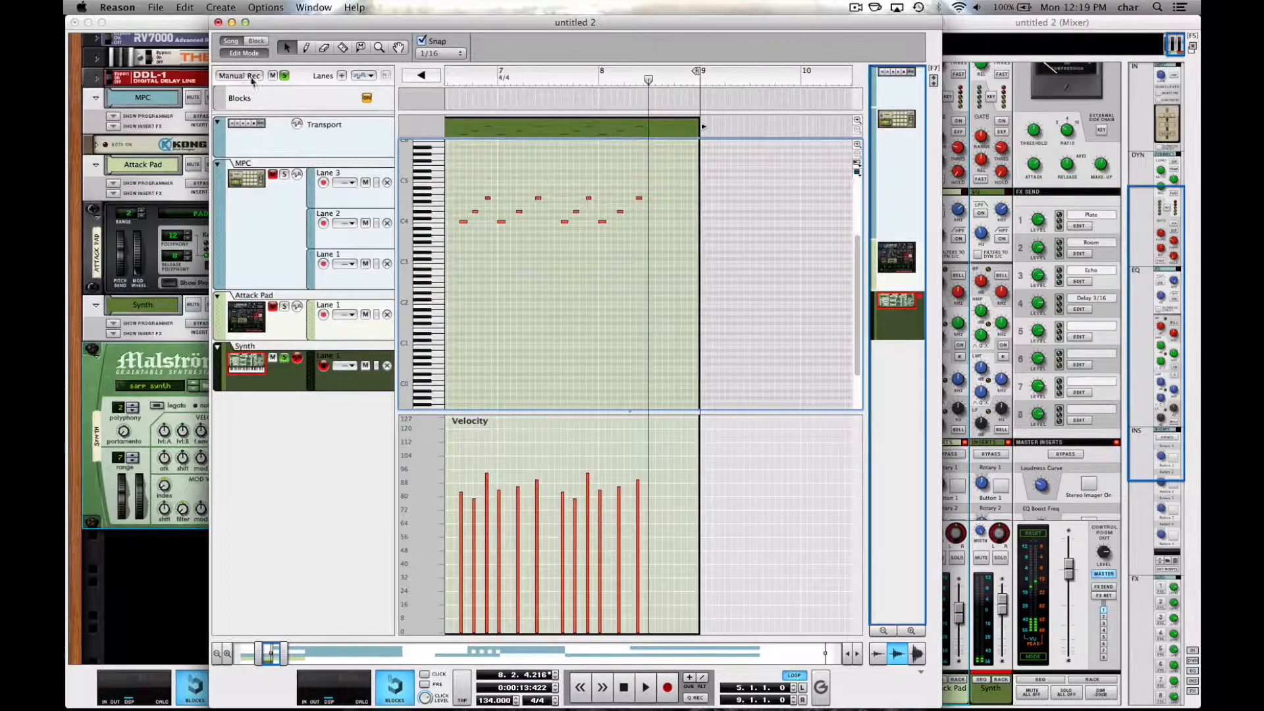
{"action": "left_click", "coordinate": [241, 55]}
Move the four-bar Synth clip to bar 1 and turn off all track solos.
{"action": "scroll", "coordinate": [411, 285], "scroll_direction": "left", "scroll_amount": 5}
{"action": "left_click_drag", "start_coordinate": [511, 370], "coordinate": [439, 370]}
{"action": "left_click", "coordinate": [285, 75]}
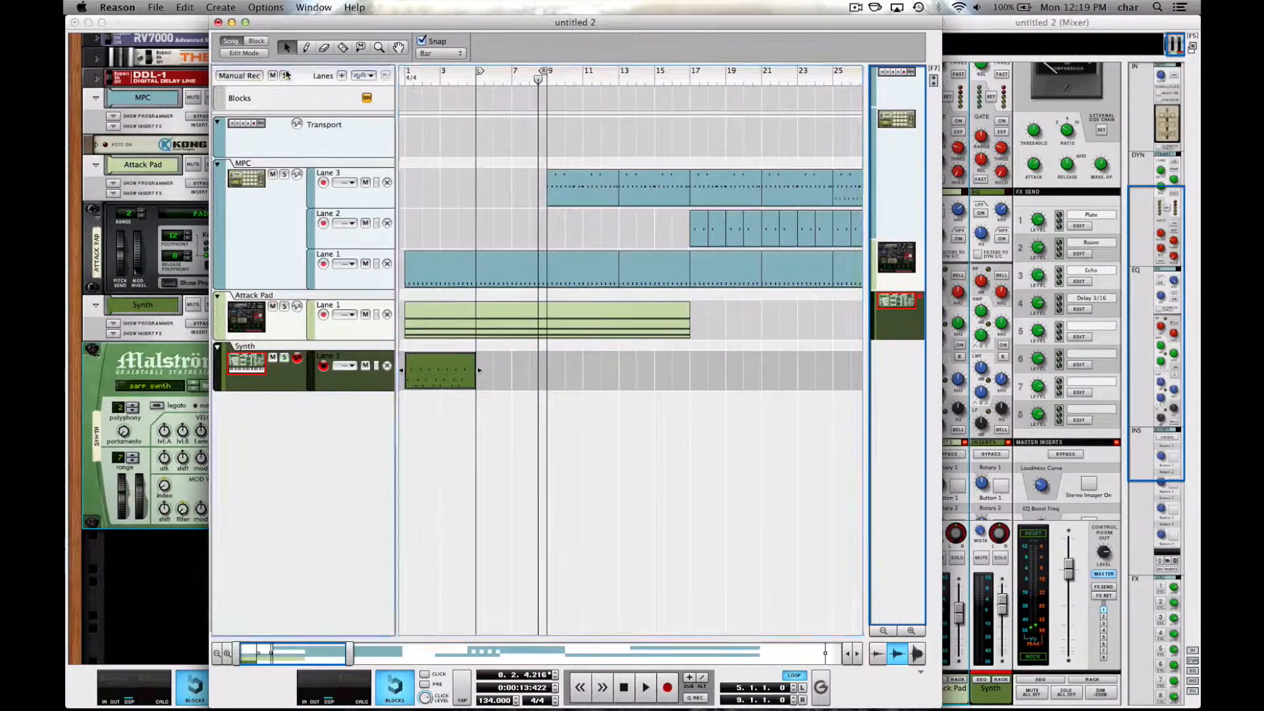
Paste three copies of the Synth clip in a row up to bar 17 and set the left locator to bar 1.
{"action": "left_click", "coordinate": [431, 372]}
{"action": "key", "text": "super+c"}
{"action": "key", "text": "super+v"}
{"action": "key", "text": "super+v"}
{"action": "key", "text": "super+v"}
{"action": "left_click_drag", "start_coordinate": [480, 71], "coordinate": [409, 71]}
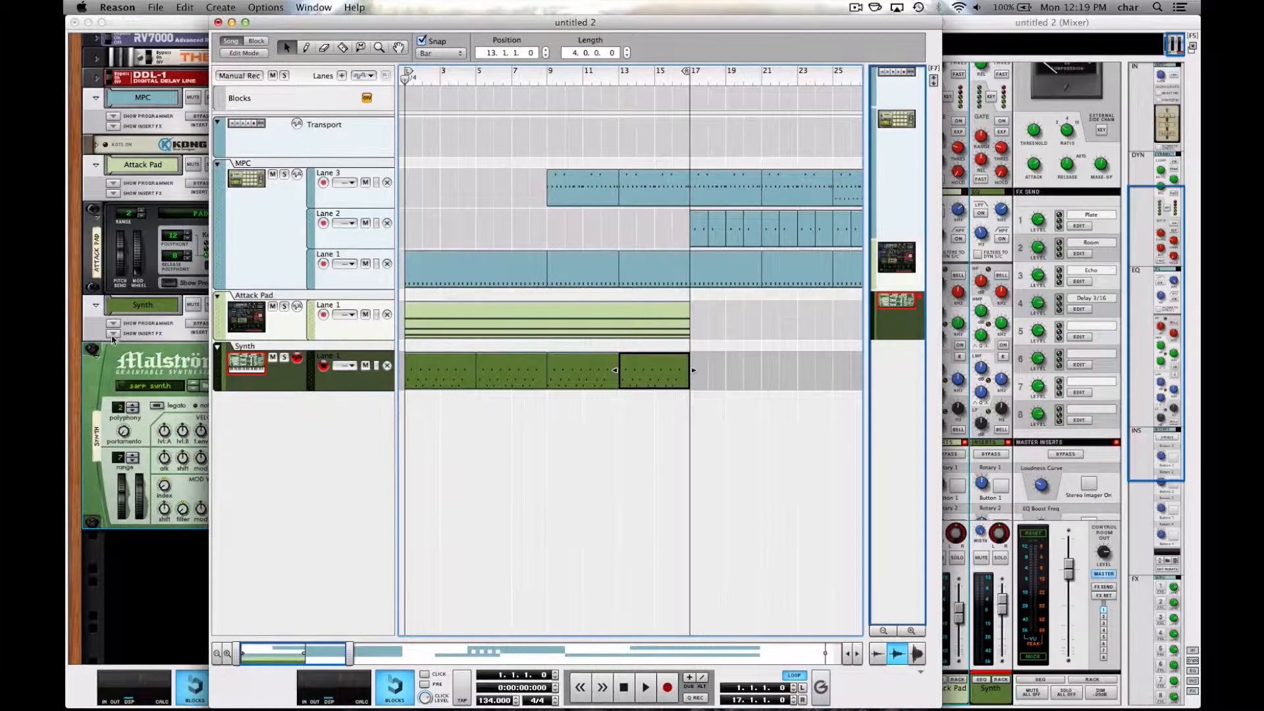
Add an ECF-42 Envelope Controlled Filter below the RV7000 in the Synth channel's insert effects.
{"action": "left_click", "coordinate": [112, 335]}
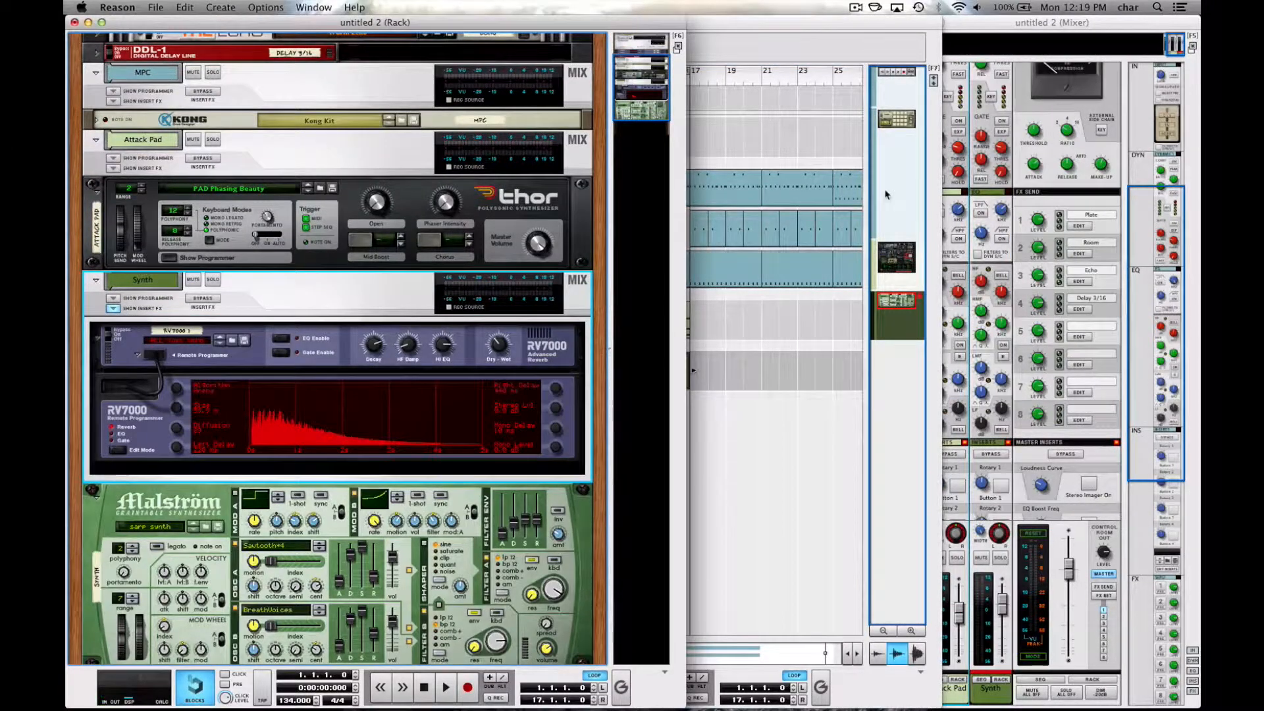
{"action": "key", "text": "F8"}
{"action": "left_click", "coordinate": [713, 37]}
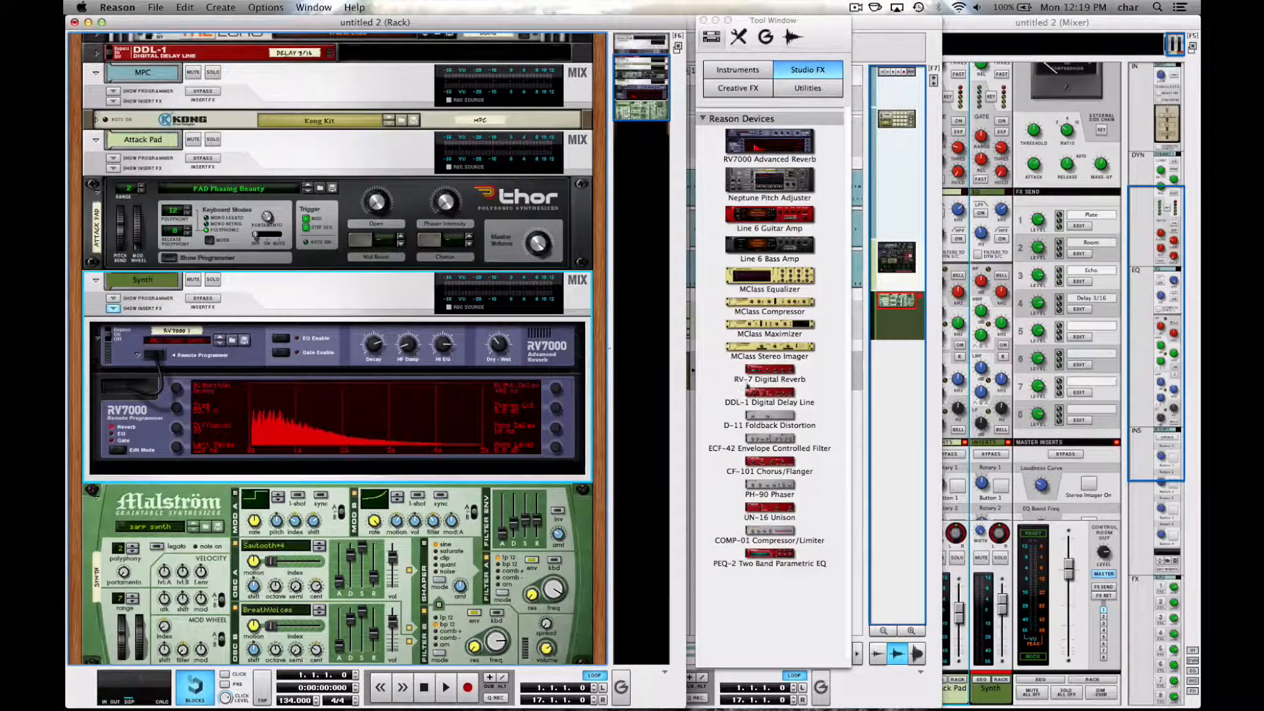
{"action": "left_click_drag", "start_coordinate": [765, 437], "coordinate": [386, 464]}
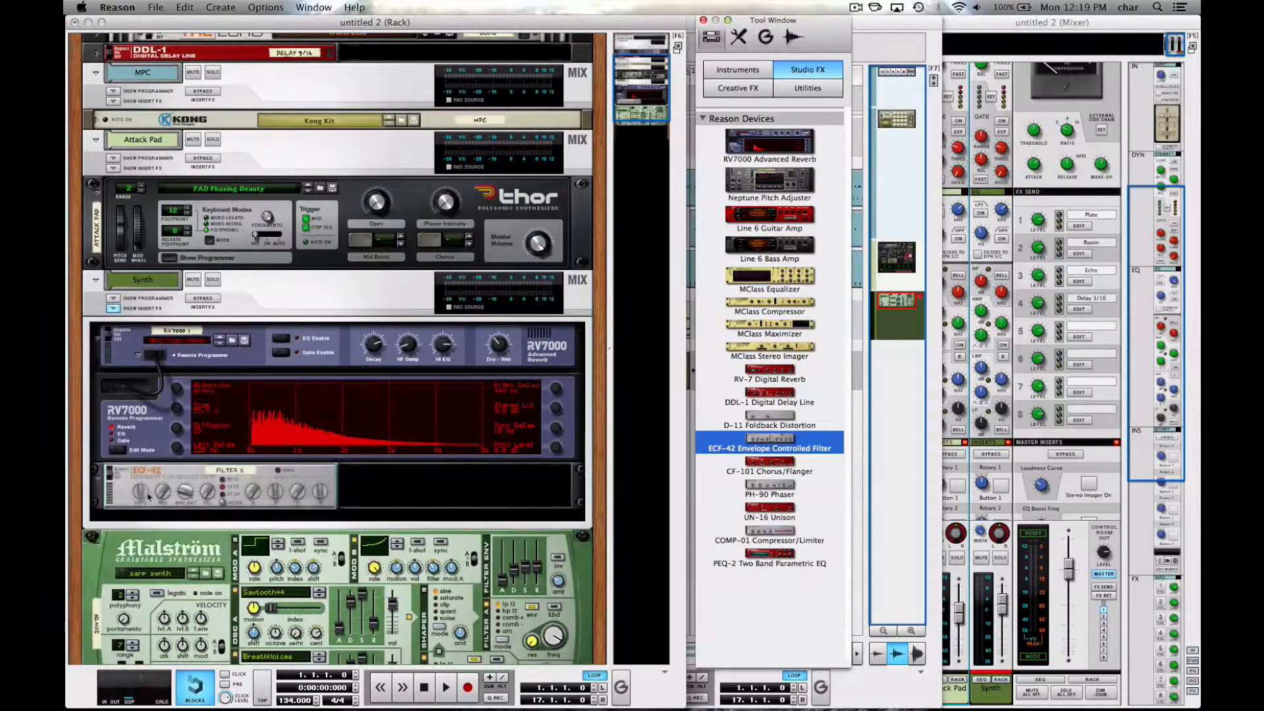
Rename the new ECF-42 as Synth Filter and give it a Frequency automation lane in the sequencer.
{"action": "left_click", "coordinate": [229, 471]}
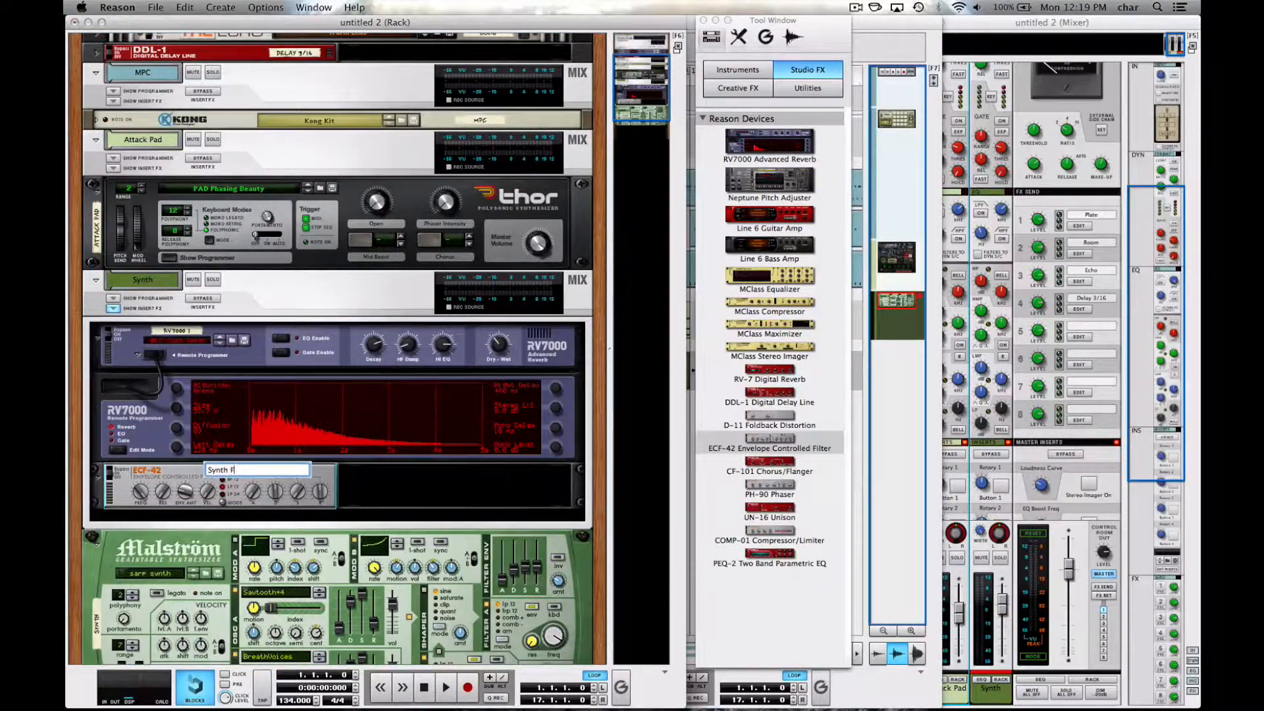
{"action": "type", "text": "Synth Filter"}
{"action": "key", "text": "Return"}
{"action": "key", "text": "F7"}
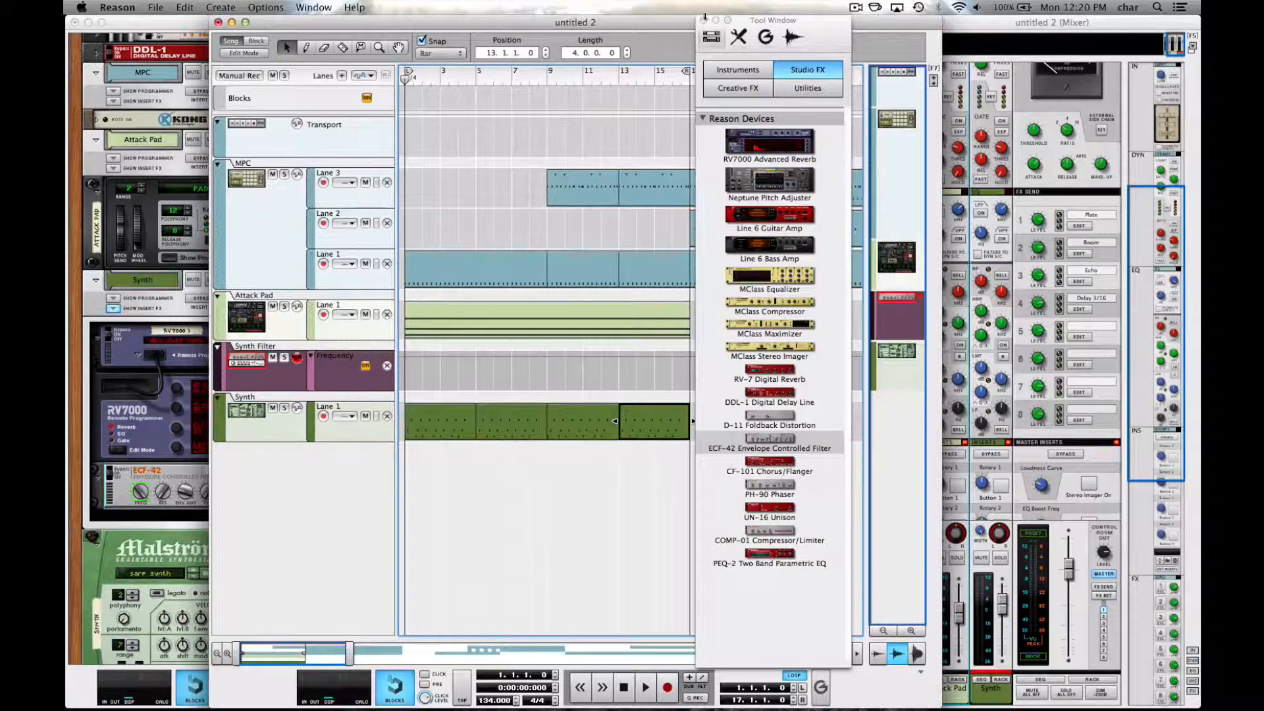
{"action": "left_click", "coordinate": [704, 20]}
Automate the Synth Filter from bar 1 to about bar 25, with rising frequency and falling resonance, and play from bar 1.
{"action": "double_click", "coordinate": [407, 361]}
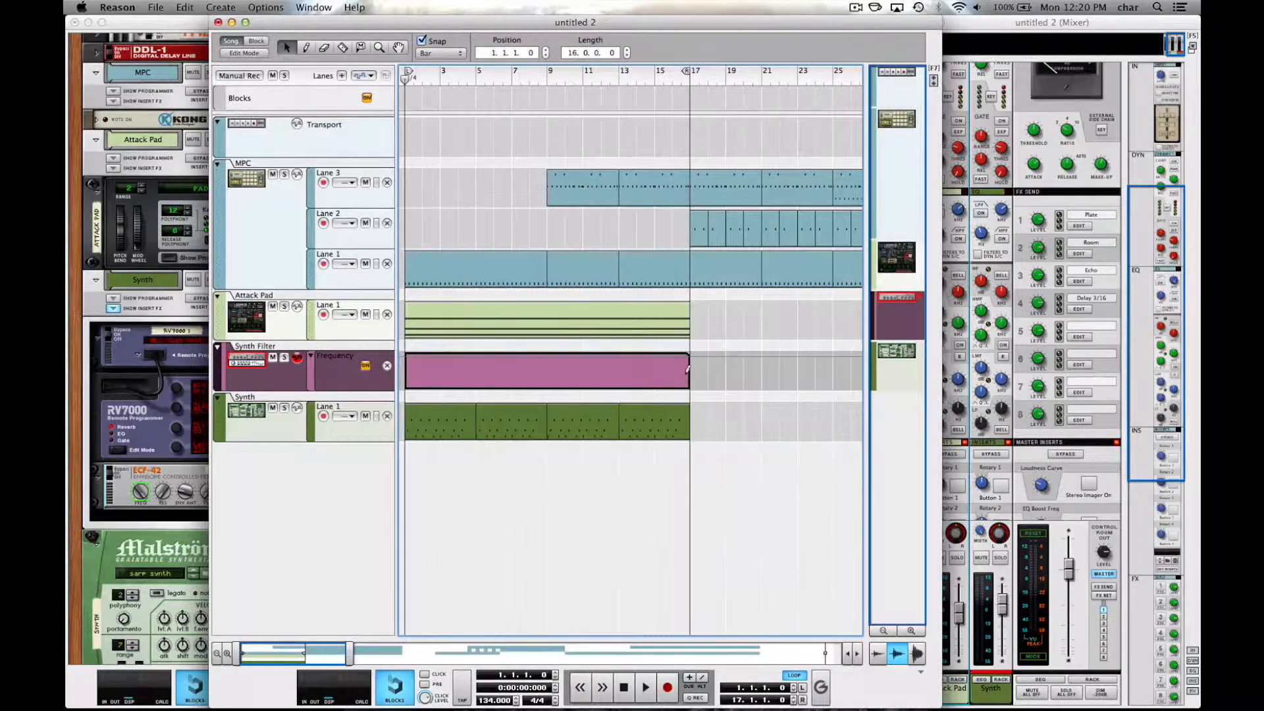
{"action": "left_click_drag", "start_coordinate": [686, 375], "coordinate": [827, 375]}
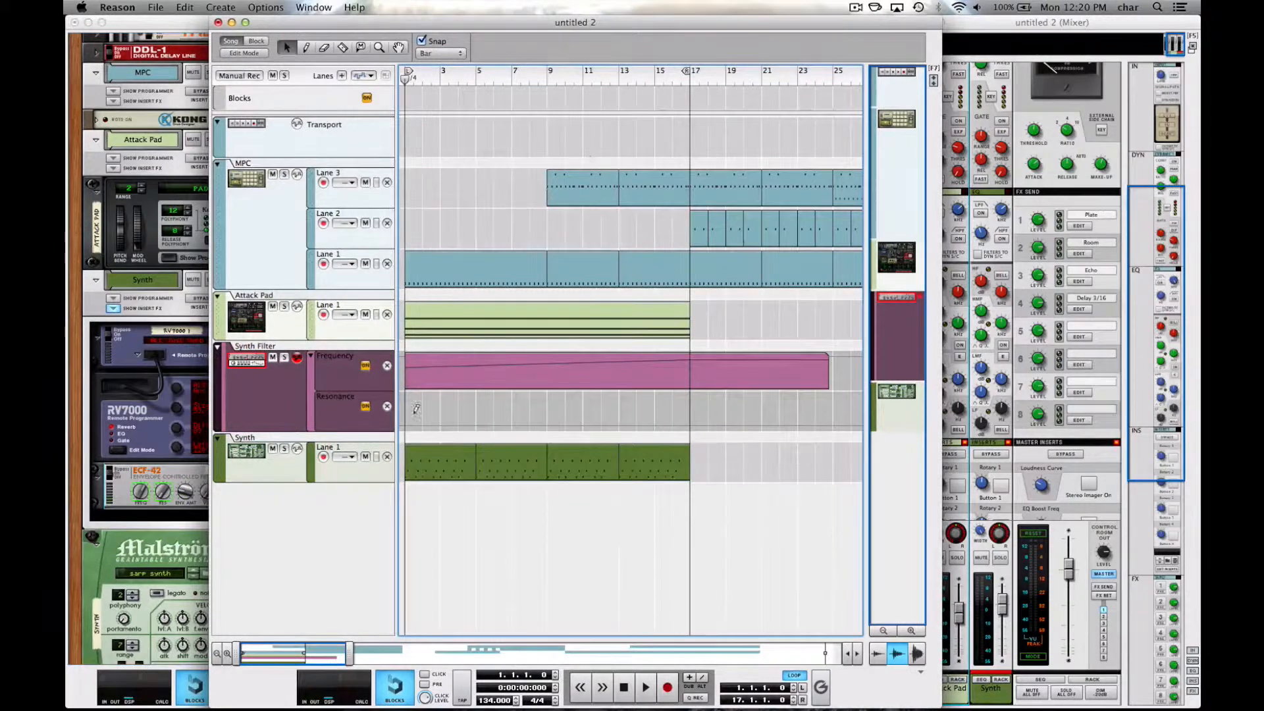
{"action": "double_click", "coordinate": [416, 408]}
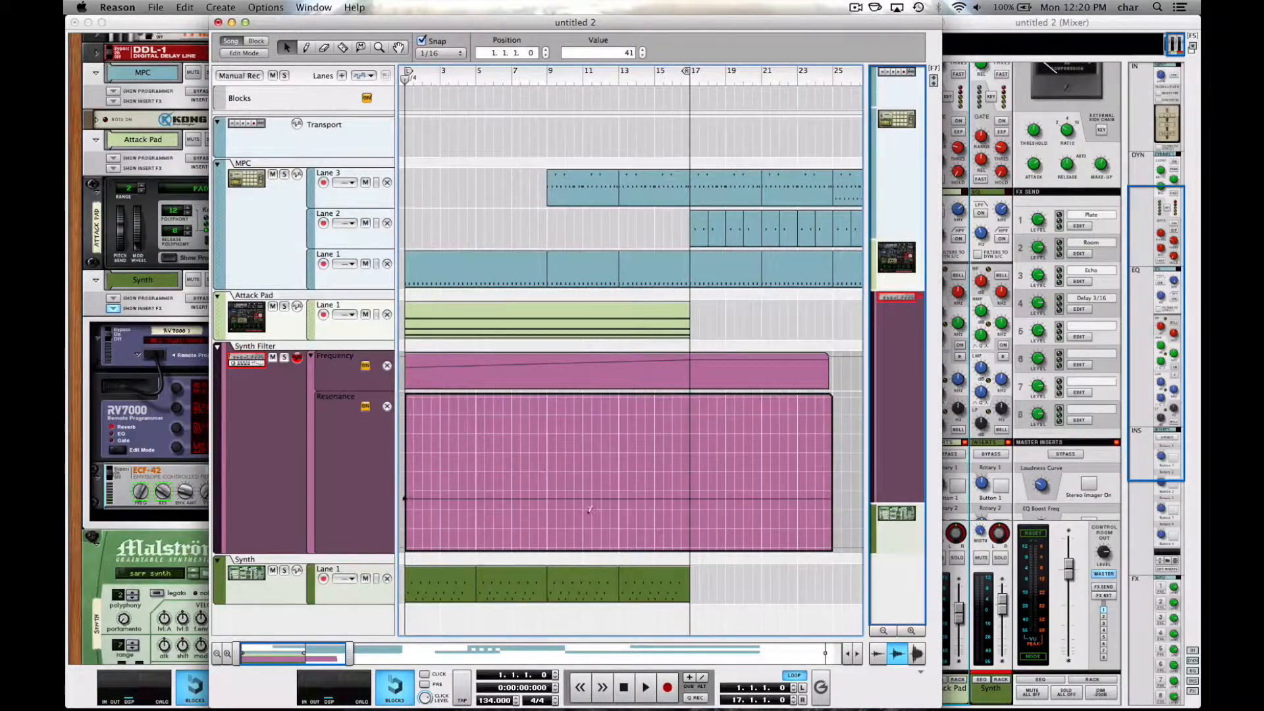
{"action": "left_click", "coordinate": [437, 150]}
{"action": "key", "text": "space"}
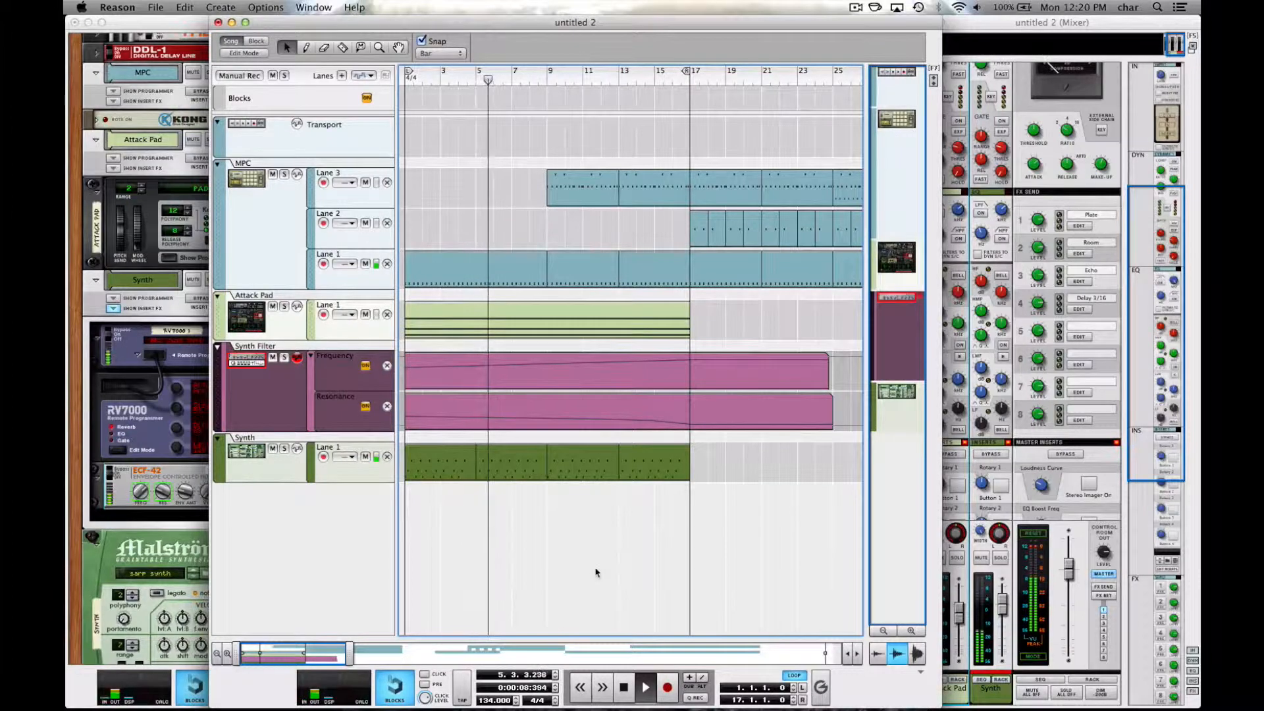
Create a Mod Wheel automation lane for the Malström and draw a 10-bar clip from bar 9 with a falling curve.
{"action": "left_click", "coordinate": [88, 570]}
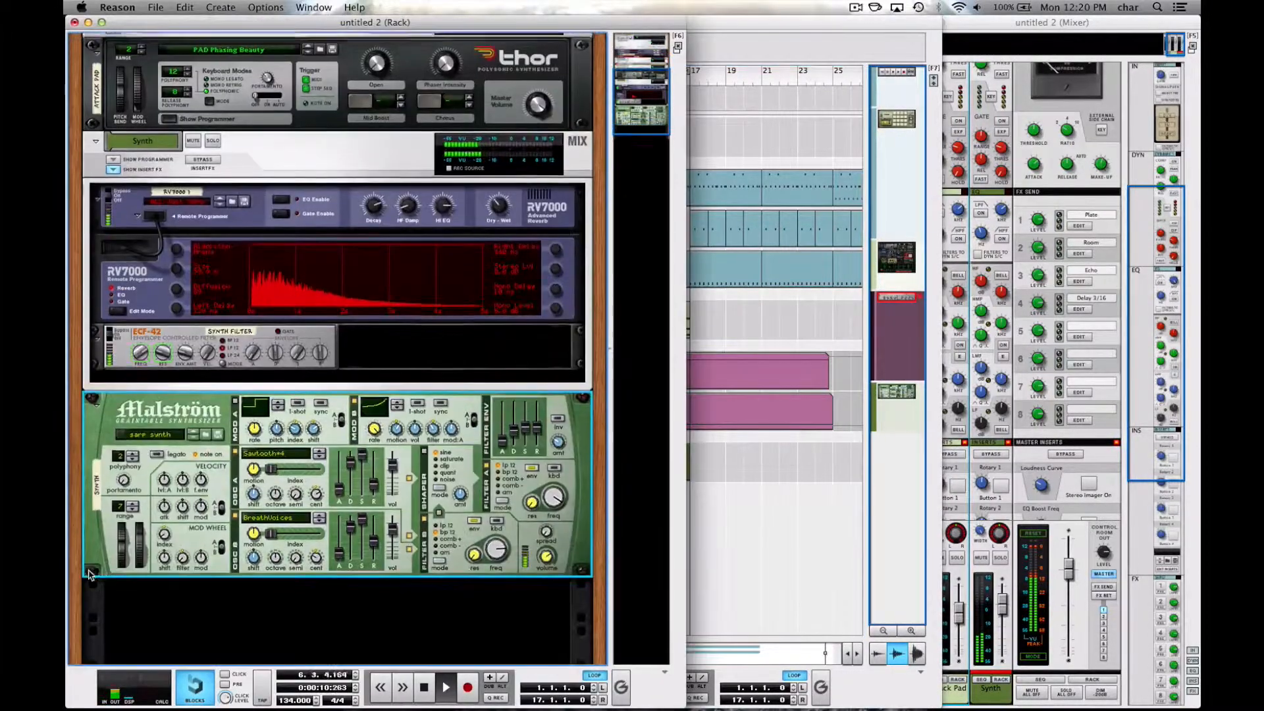
{"action": "left_click", "coordinate": [140, 543], "text": "alt"}
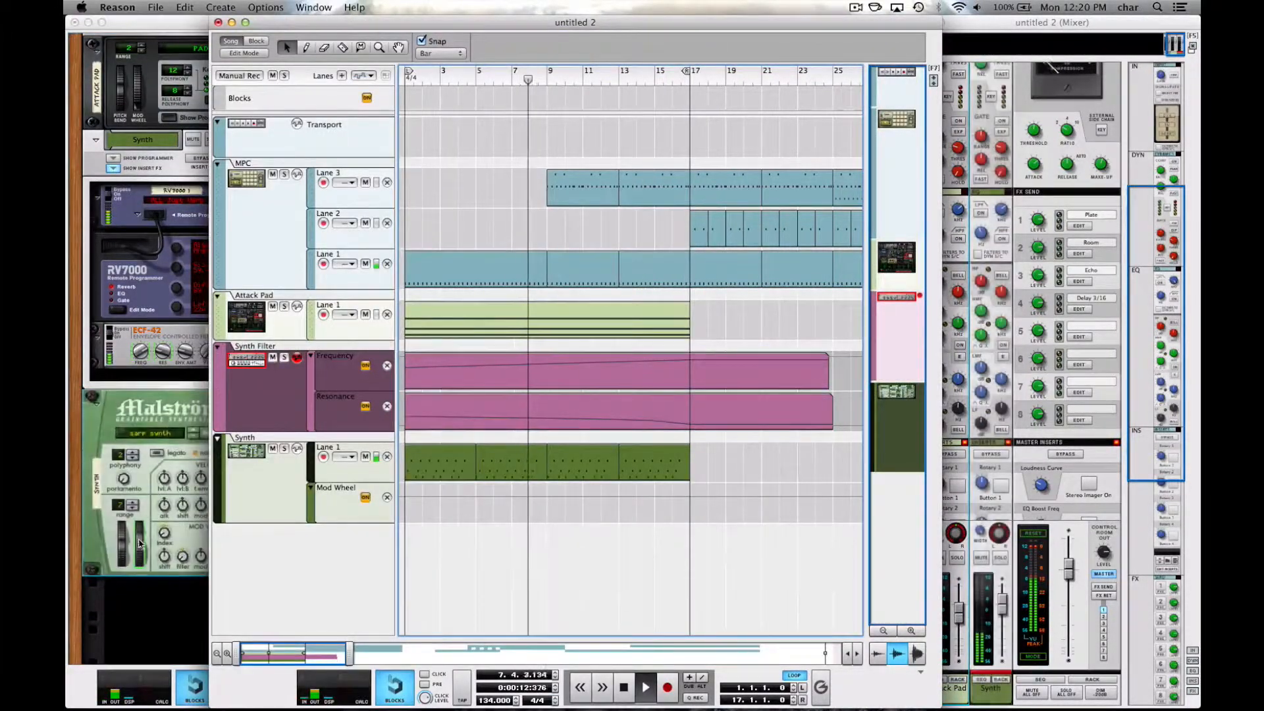
{"action": "left_click_drag", "start_coordinate": [551, 503], "coordinate": [725, 500]}
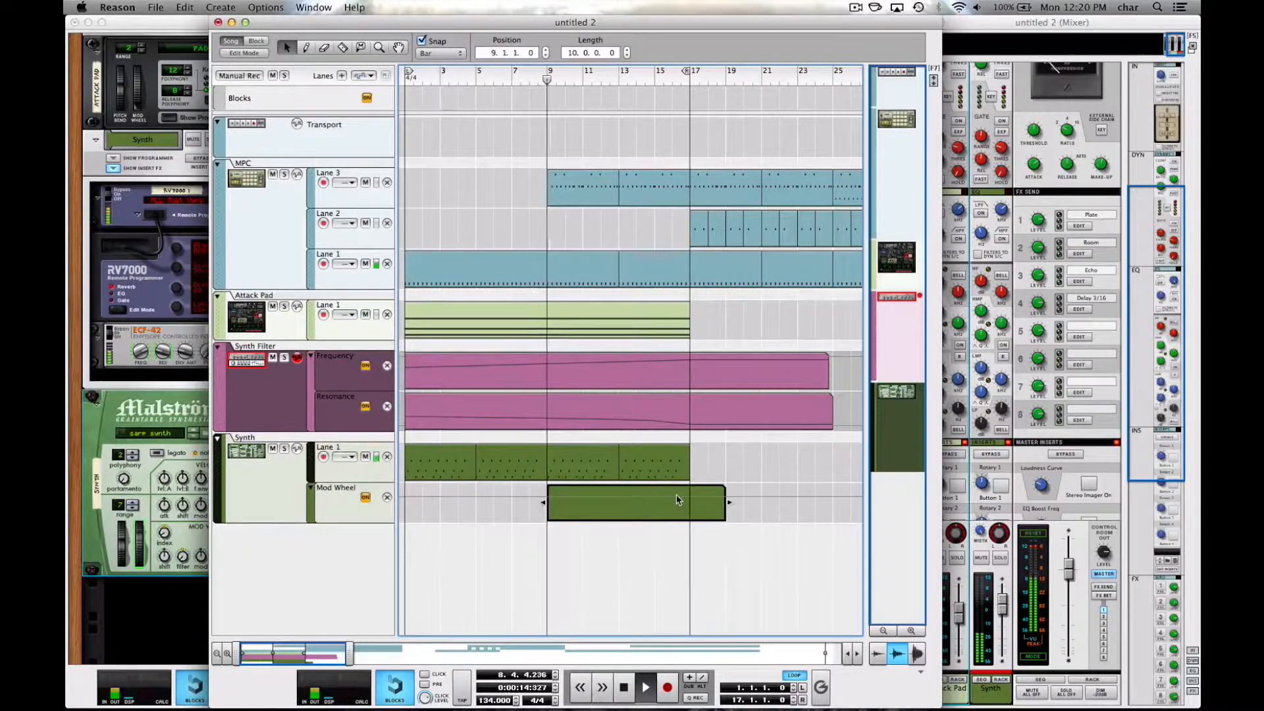
{"action": "double_click", "coordinate": [548, 516]}
{"action": "left_click", "coordinate": [549, 517]}
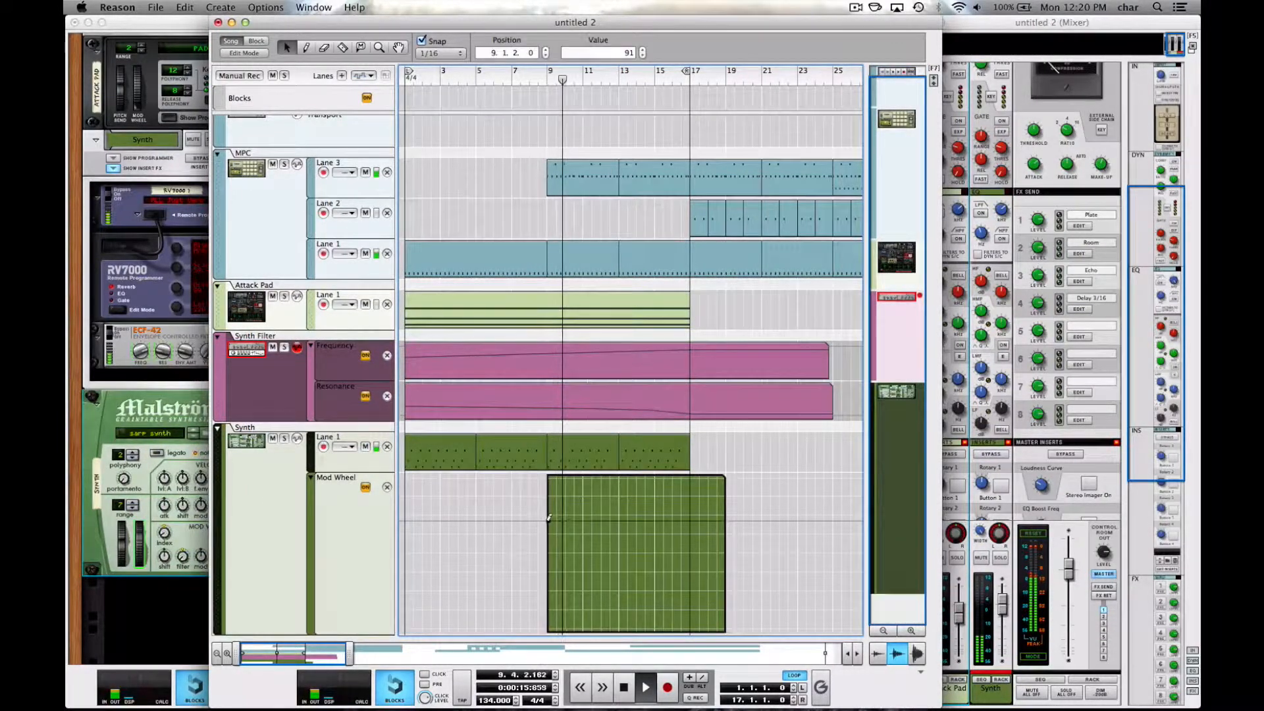
{"action": "left_click", "coordinate": [684, 560]}
{"action": "double_click", "coordinate": [745, 330]}
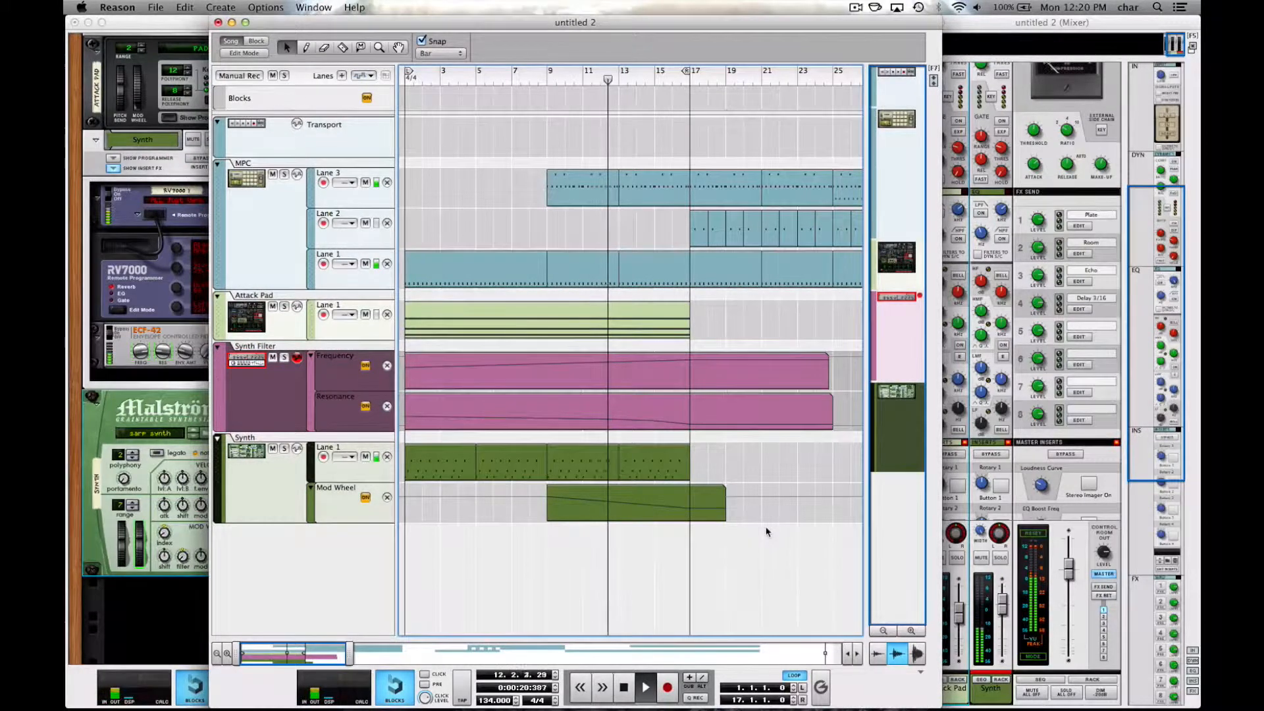
Bring the mixer to the front and widen its window to show more channels.
{"action": "left_click", "coordinate": [667, 466]}
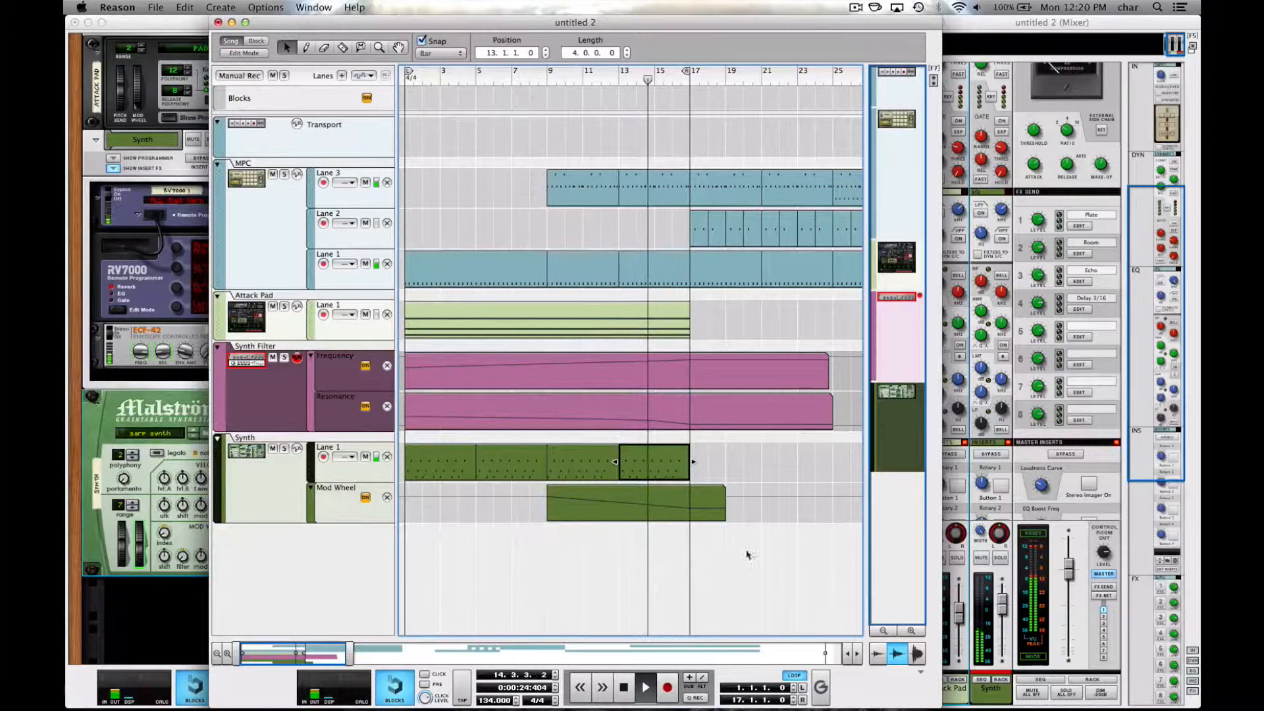
{"action": "left_click", "coordinate": [970, 516]}
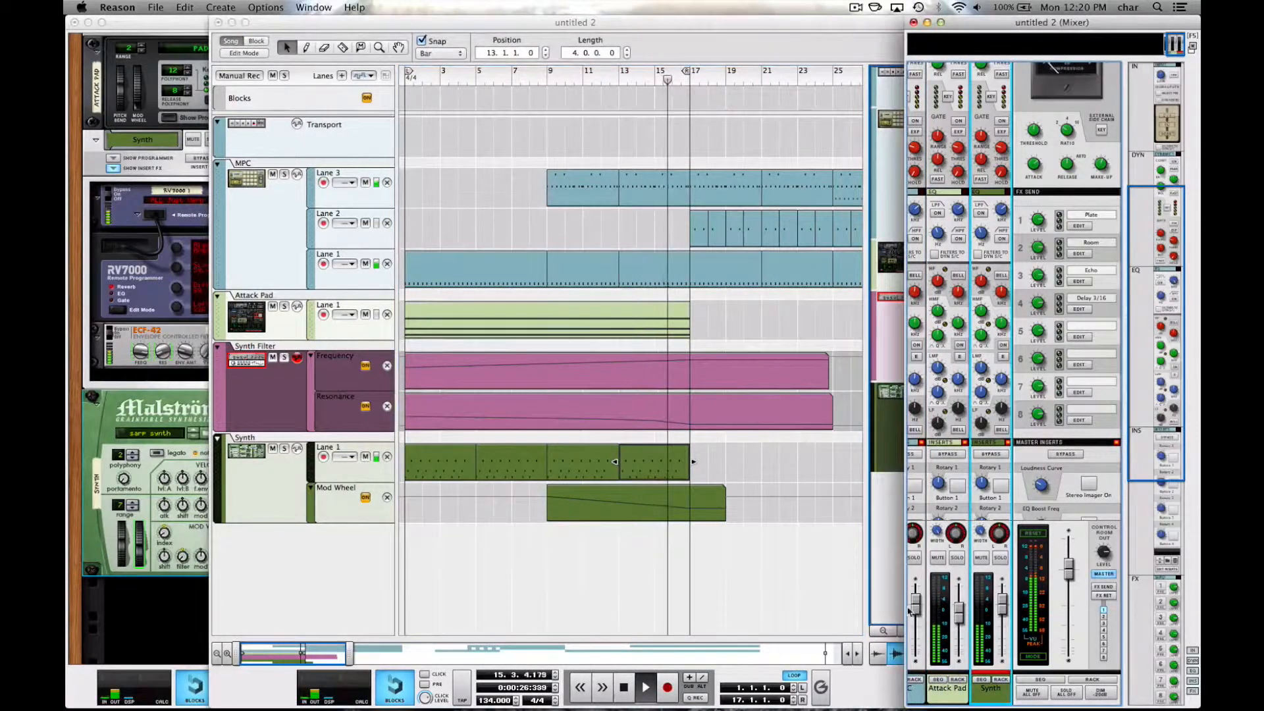
{"action": "left_click_drag", "start_coordinate": [906, 608], "coordinate": [845, 608]}
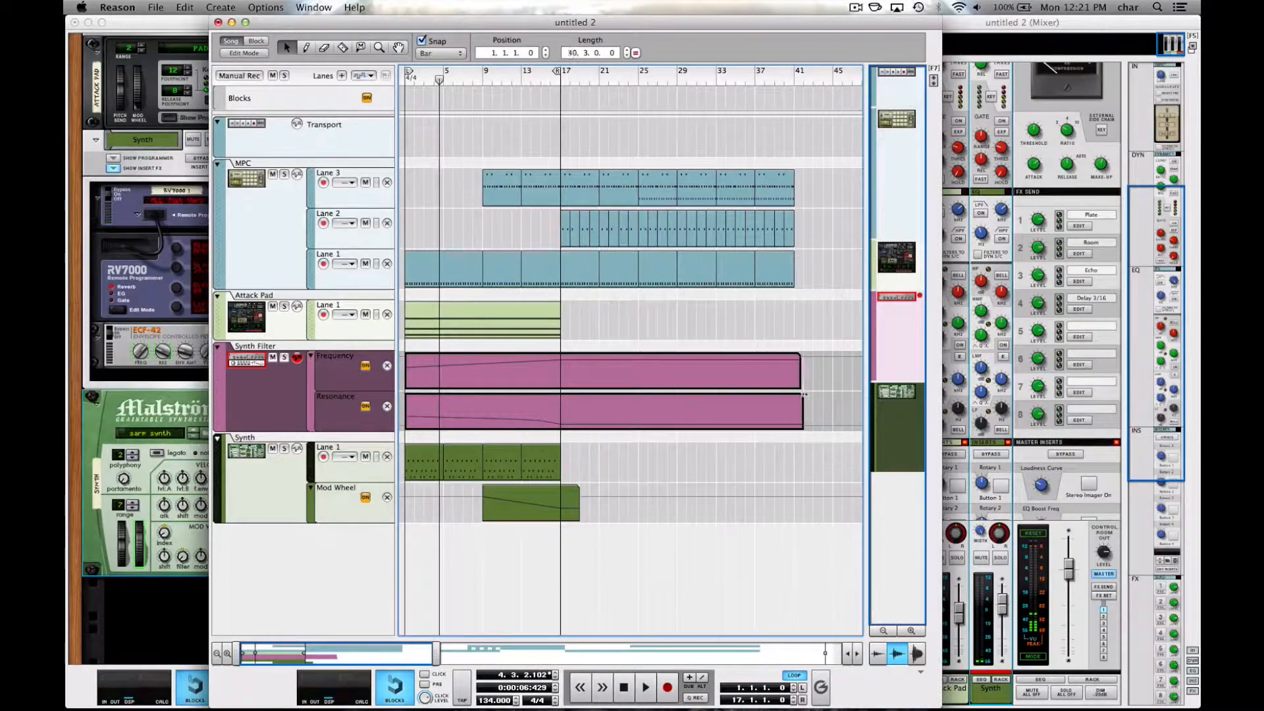
Move the second 16-bar Attack Pad clip to bar 25 and extend the first one to meet it.
{"action": "left_click", "coordinate": [643, 323]}
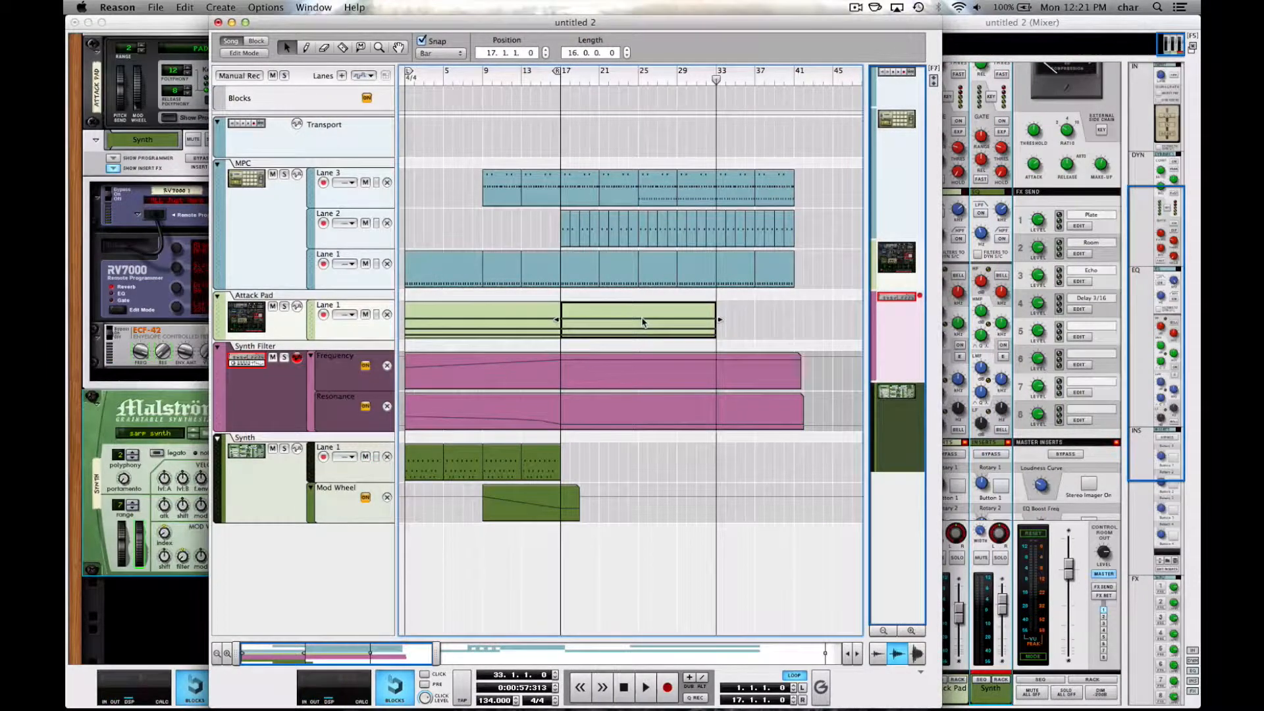
{"action": "left_click_drag", "start_coordinate": [643, 323], "coordinate": [721, 323]}
{"action": "left_click", "coordinate": [510, 321]}
{"action": "left_click_drag", "start_coordinate": [564, 320], "coordinate": [639, 320]}
Lengthen all the notes in the first Attack Pad clip so they last until bar 25.
{"action": "double_click", "coordinate": [592, 320]}
{"action": "key", "text": "super+a"}
{"action": "left_click_drag", "start_coordinate": [688, 197], "coordinate": [808, 196]}
{"action": "key", "text": "Escape"}
Repeat the Synth clips up to bar 65 and shape a falling Mod Wheel automation clip from bar 41 to bar 65.
{"action": "left_click_drag", "start_coordinate": [586, 468], "coordinate": [468, 471]}
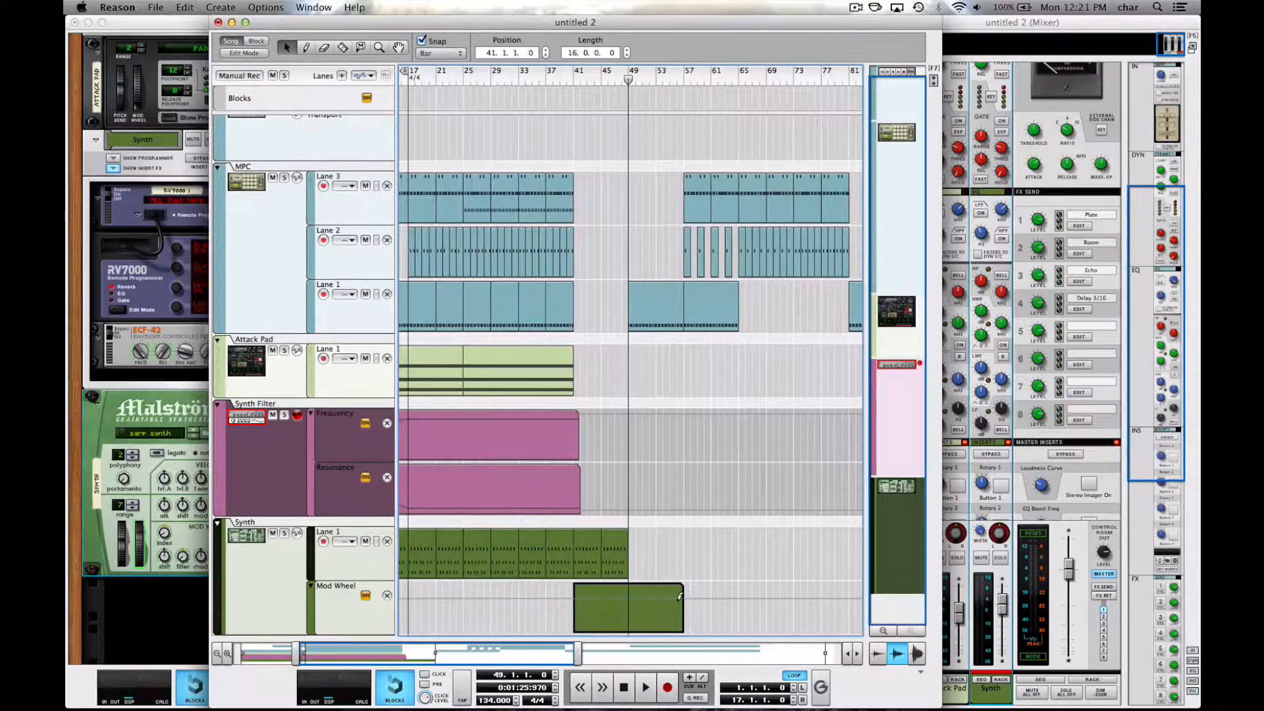
{"action": "left_click_drag", "start_coordinate": [683, 612], "coordinate": [738, 612]}
{"action": "scroll", "coordinate": [734, 612], "scroll_direction": "down", "scroll_amount": 3}
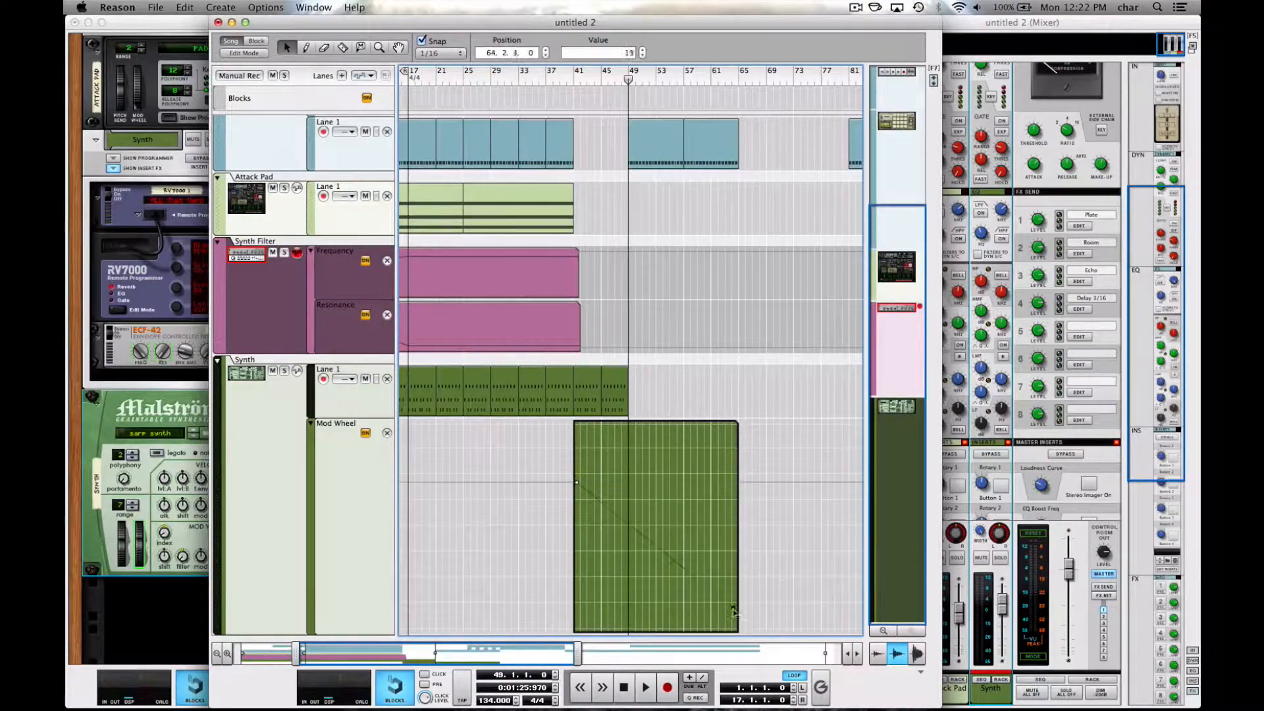
{"action": "scroll", "coordinate": [734, 612], "scroll_direction": "up", "scroll_amount": 3}
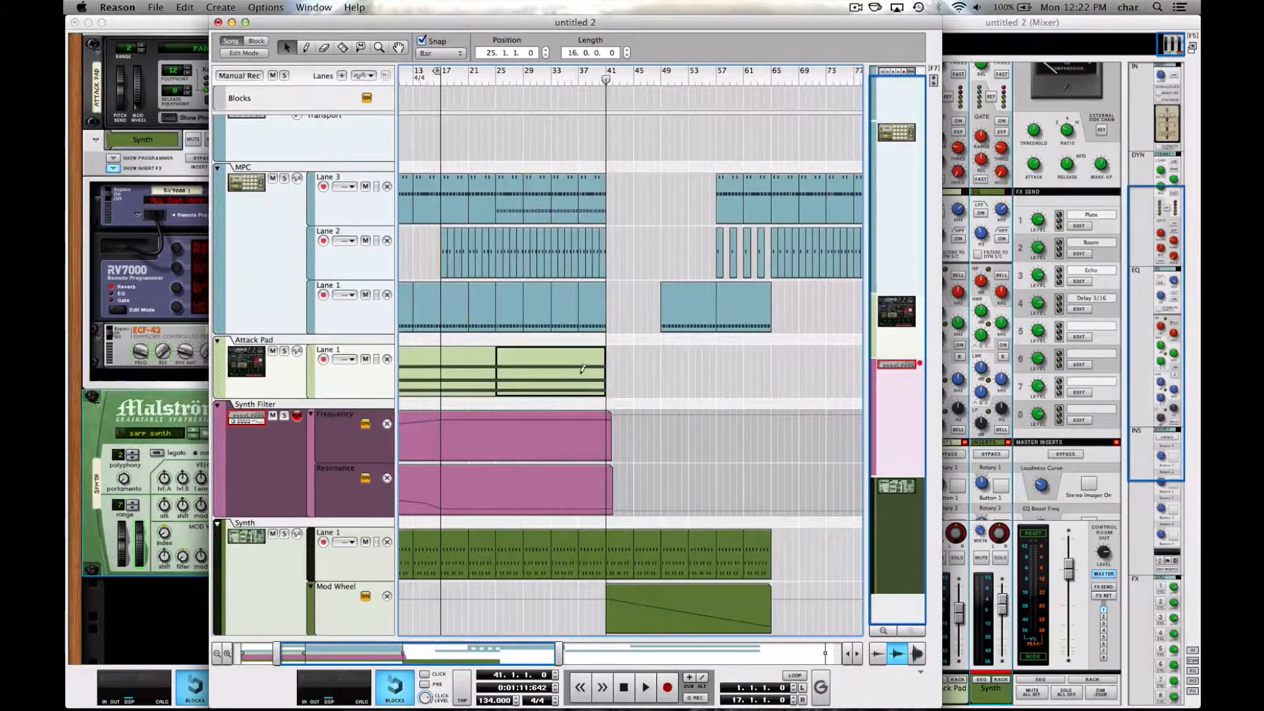
Duplicate the 16-bar Attack Pad clip to bar 41 and raise the copy's lowest note to A#4.
{"action": "key", "text": "super+d"}
{"action": "double_click", "coordinate": [645, 366]}
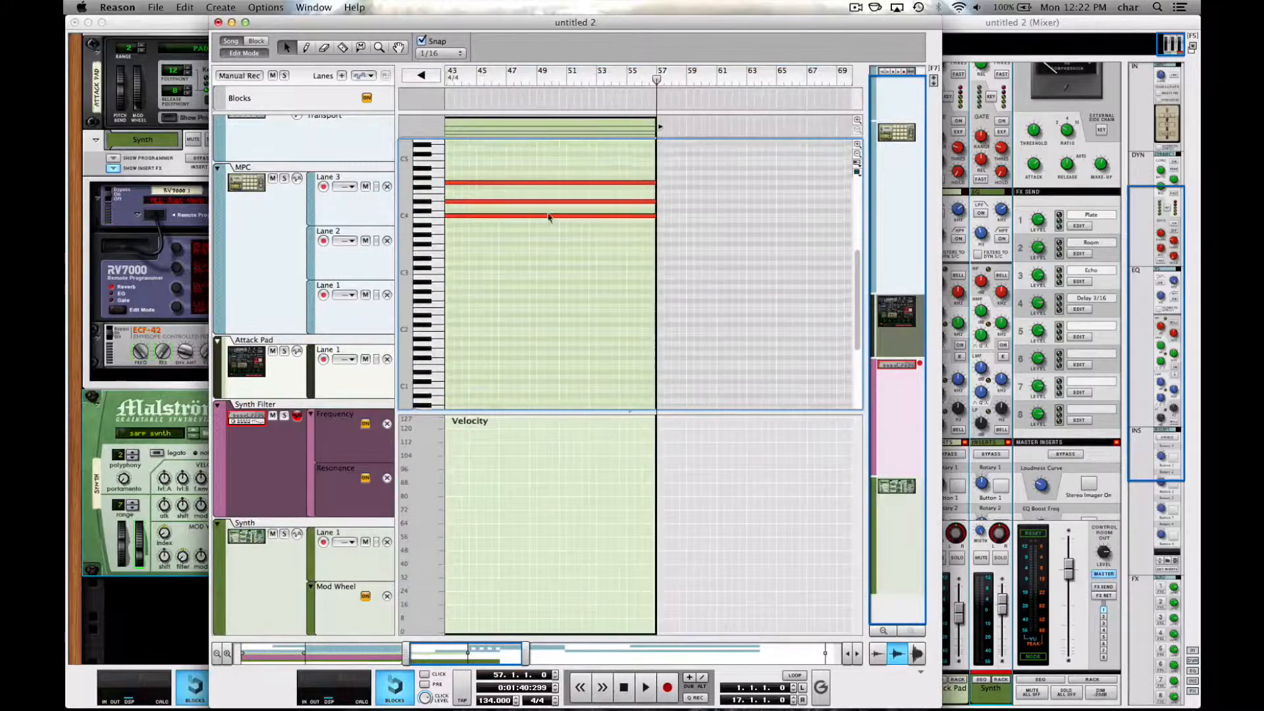
{"action": "scroll", "coordinate": [547, 217], "scroll_direction": "left", "scroll_amount": 5}
{"action": "scroll", "coordinate": [580, 256], "scroll_direction": "up", "scroll_amount": 3}
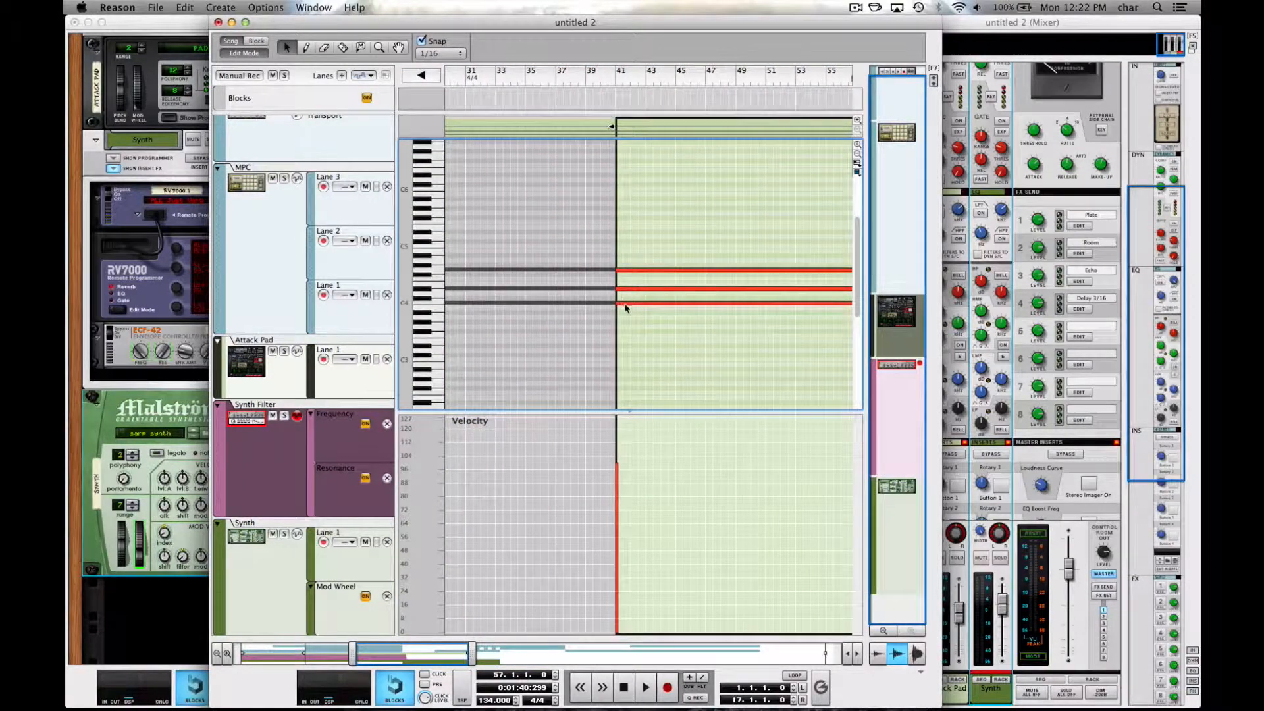
{"action": "left_click_drag", "start_coordinate": [625, 308], "coordinate": [625, 257]}
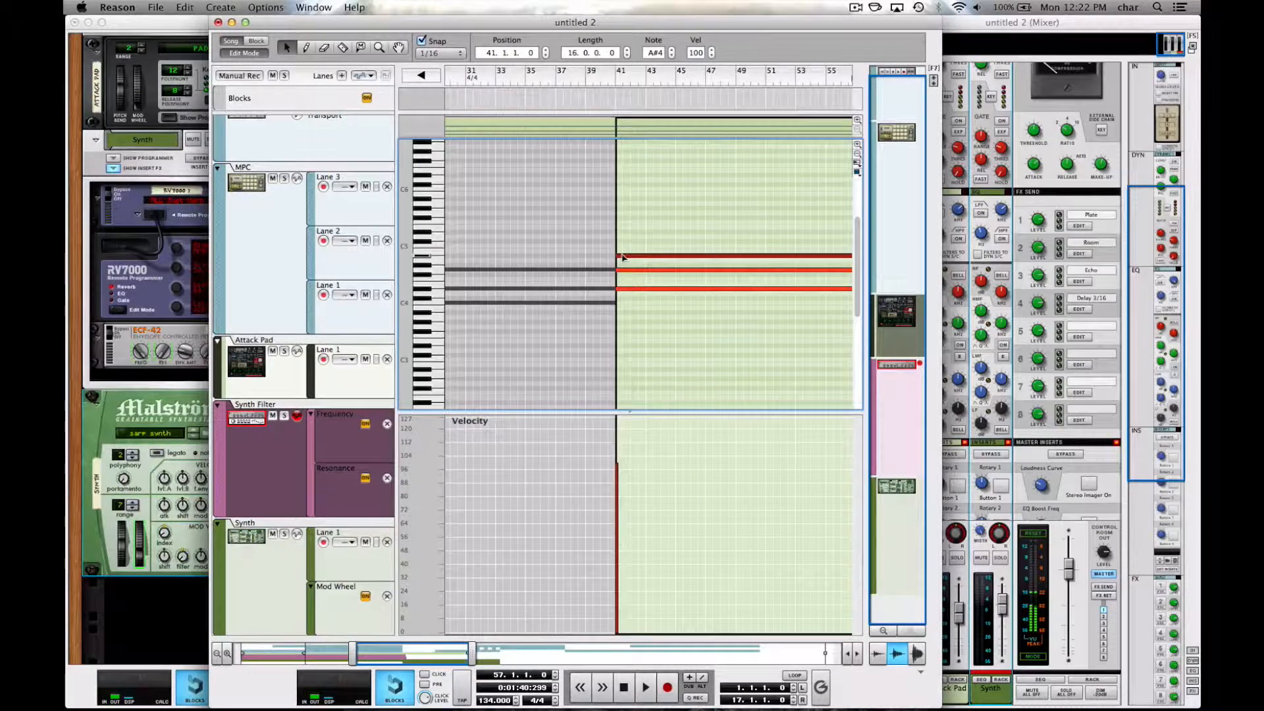
{"action": "scroll", "coordinate": [639, 200], "scroll_direction": "right", "scroll_amount": 10}
{"action": "scroll", "coordinate": [638, 200], "scroll_direction": "left", "scroll_amount": 12}
{"action": "scroll", "coordinate": [639, 200], "scroll_direction": "down", "scroll_amount": 1}
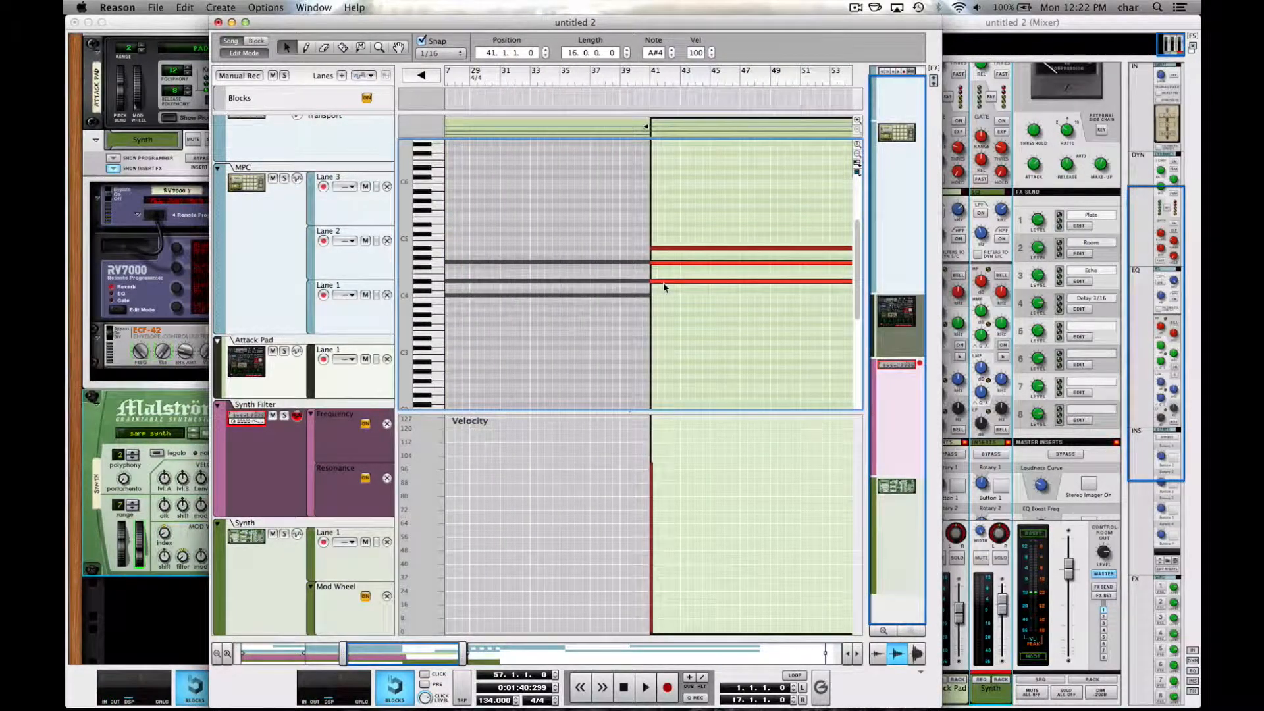
Raise the note that is now lowest in the Attack Pad clip at bar 41 to D5 and leave the note editor.
{"action": "left_click_drag", "start_coordinate": [663, 284], "coordinate": [665, 234]}
{"action": "left_click", "coordinate": [679, 313]}
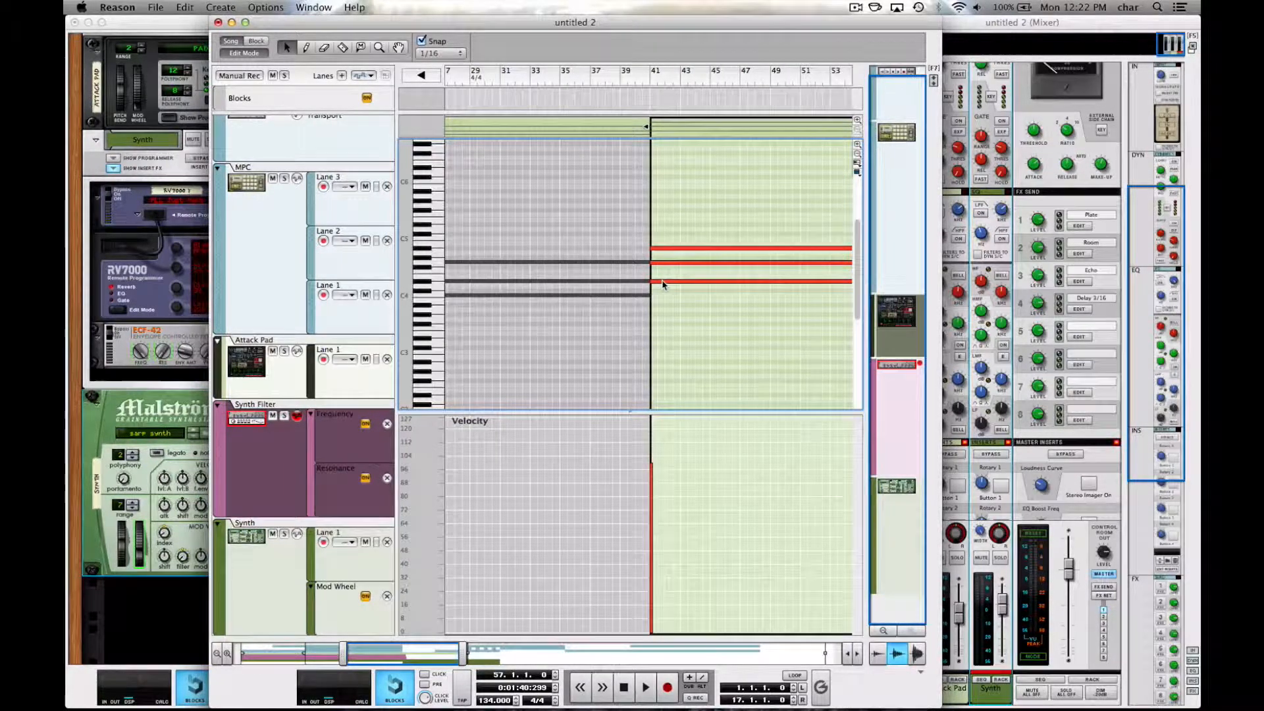
{"action": "left_click_drag", "start_coordinate": [663, 282], "coordinate": [659, 229]}
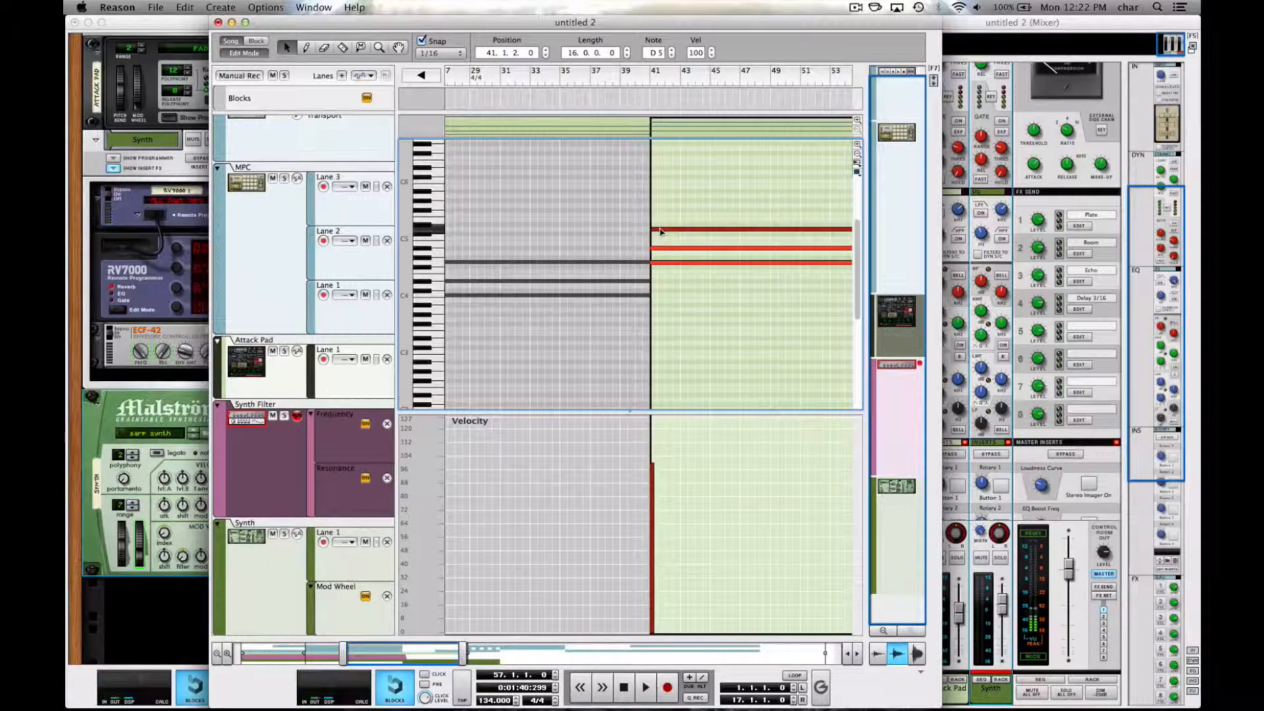
{"action": "left_click", "coordinate": [244, 53]}
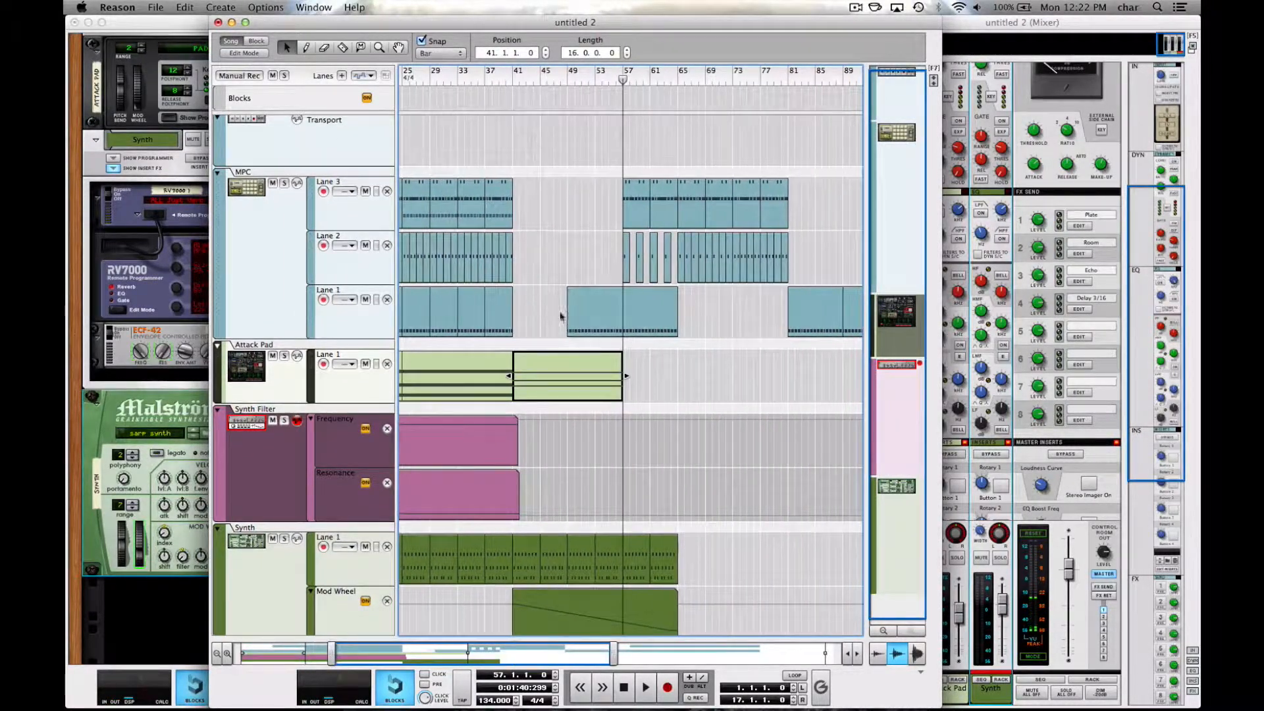
Duplicate the bar 41 Attack Pad clip twice, shift both copies 8 bars later, and extend the bar 41 clip to bar 65.
{"action": "key", "text": "super+d"}
{"action": "key", "text": "super+d"}
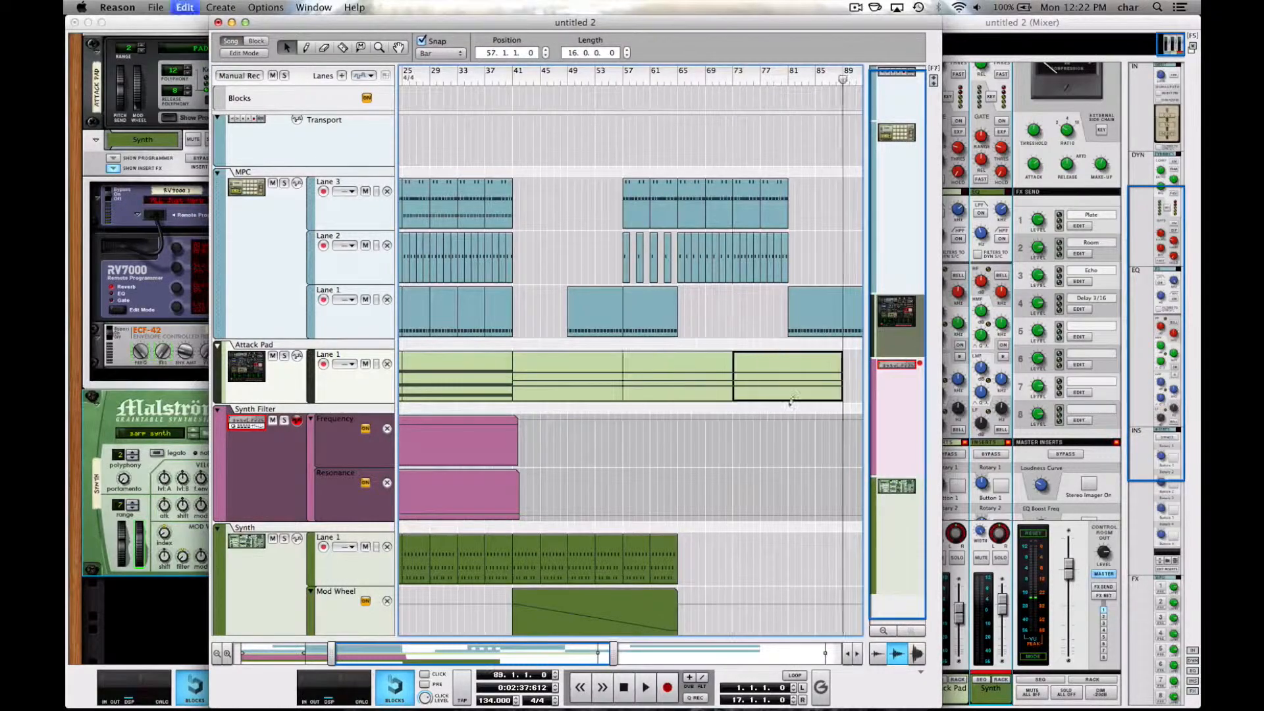
{"action": "scroll", "coordinate": [789, 400], "scroll_direction": "right", "scroll_amount": 4}
{"action": "left_click_drag", "start_coordinate": [678, 392], "coordinate": [733, 392]}
{"action": "left_click_drag", "start_coordinate": [581, 392], "coordinate": [636, 393]}
{"action": "left_click_drag", "start_coordinate": [584, 373], "coordinate": [638, 373]}
Lengthen all the notes in the Attack Pad clip at bar 41 so they last until bar 65.
{"action": "double_click", "coordinate": [560, 375]}
{"action": "key", "text": "super+a"}
{"action": "left_click_drag", "start_coordinate": [574, 53], "coordinate": [576, 37]}
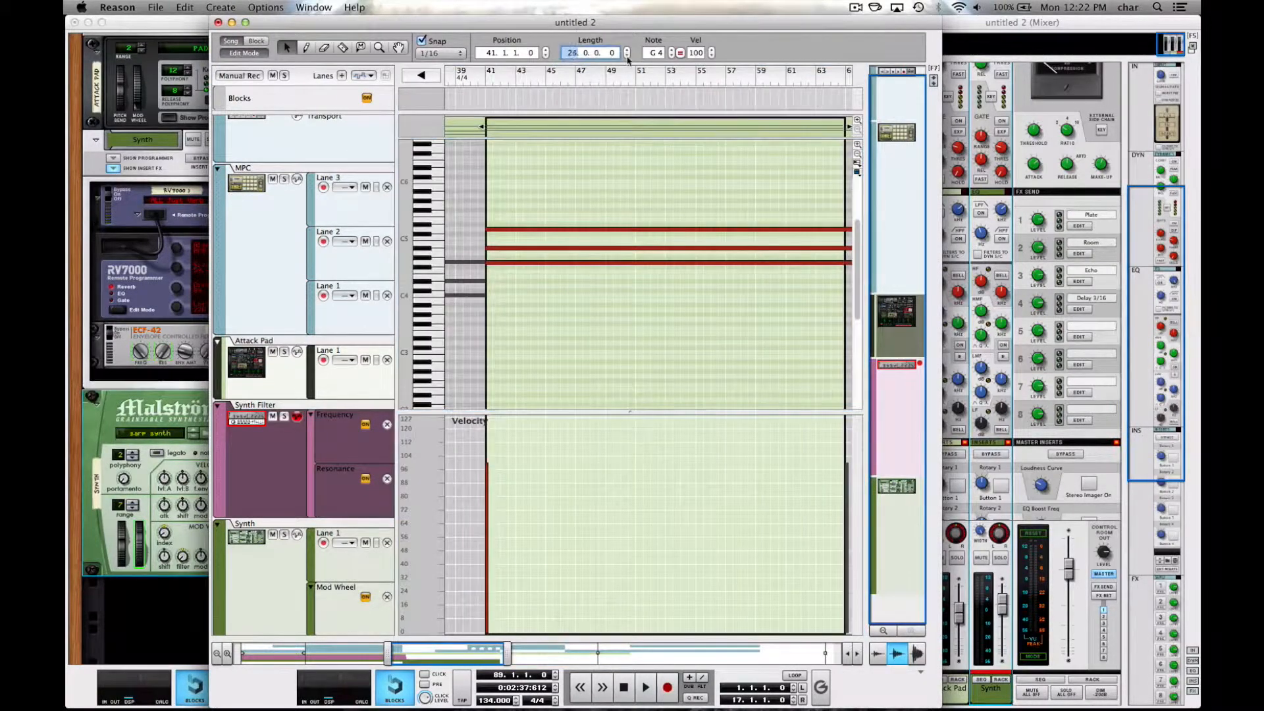
{"action": "left_click", "coordinate": [244, 54]}
Repeat the Synth clips to continue the part up to about bar 93.
{"action": "scroll", "coordinate": [626, 290], "scroll_direction": "right", "scroll_amount": 4}
{"action": "left_click_drag", "start_coordinate": [691, 417], "coordinate": [544, 401]}
{"action": "key", "text": "super+d"}
{"action": "scroll", "coordinate": [671, 395], "scroll_direction": "right", "scroll_amount": 4}
{"action": "left_click_drag", "start_coordinate": [740, 417], "coordinate": [697, 398]}
{"action": "key", "text": "super+d"}
{"action": "scroll", "coordinate": [685, 336], "scroll_direction": "left", "scroll_amount": 10}
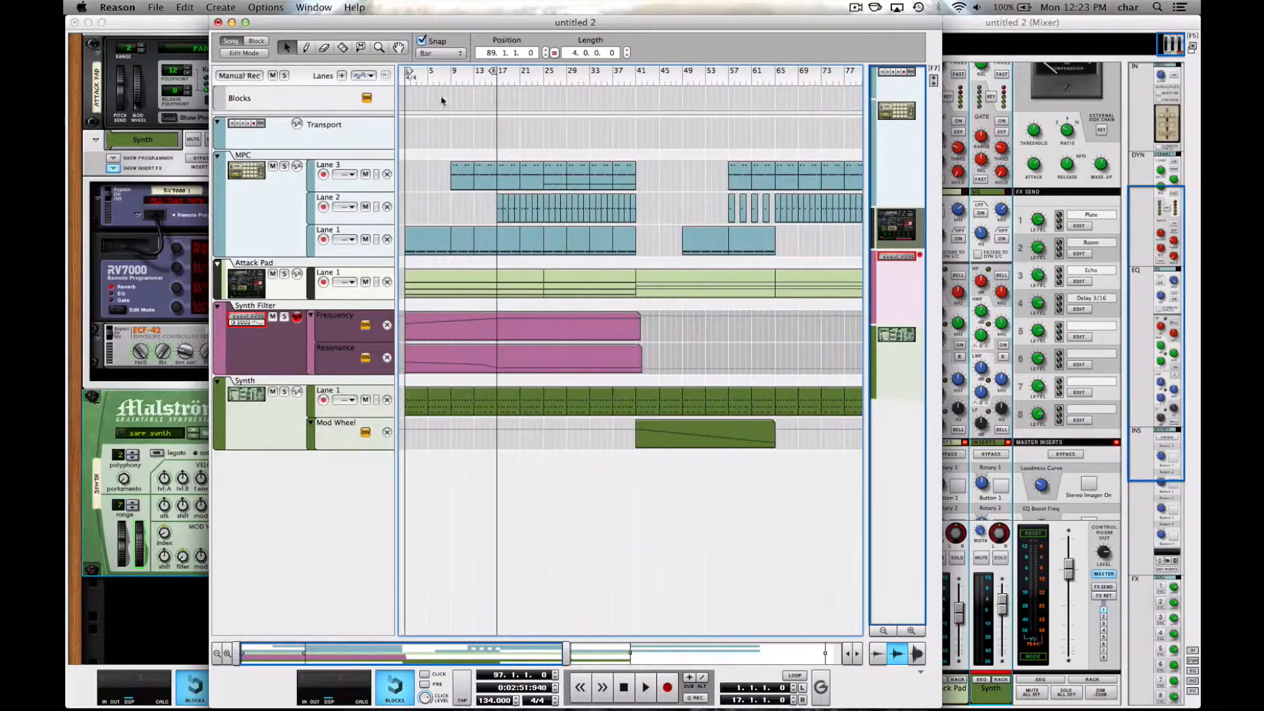
Play the song from bar 9 and add a Frequency automation lane for the MPC filter in the rack.
{"action": "left_click", "coordinate": [452, 78]}
{"action": "key", "text": "space"}
{"action": "left_click", "coordinate": [87, 160]}
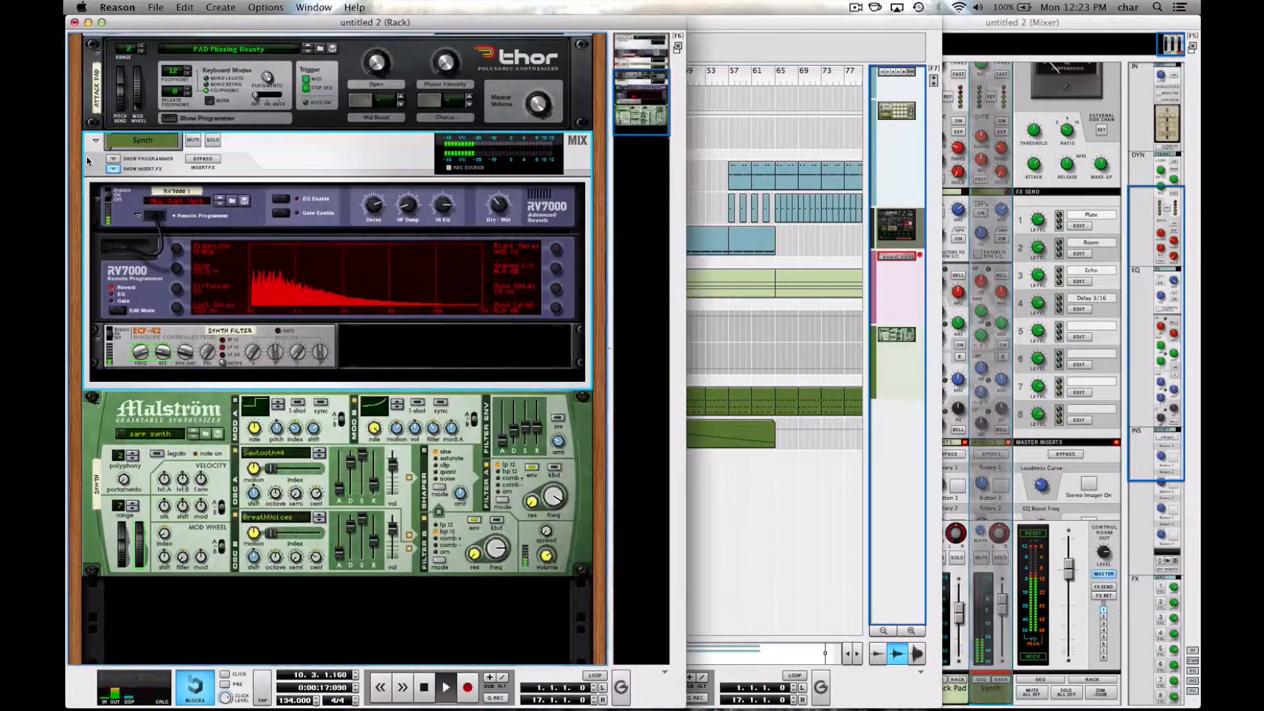
{"action": "scroll", "coordinate": [86, 155], "scroll_direction": "up", "scroll_amount": 5}
{"action": "left_click", "coordinate": [113, 312]}
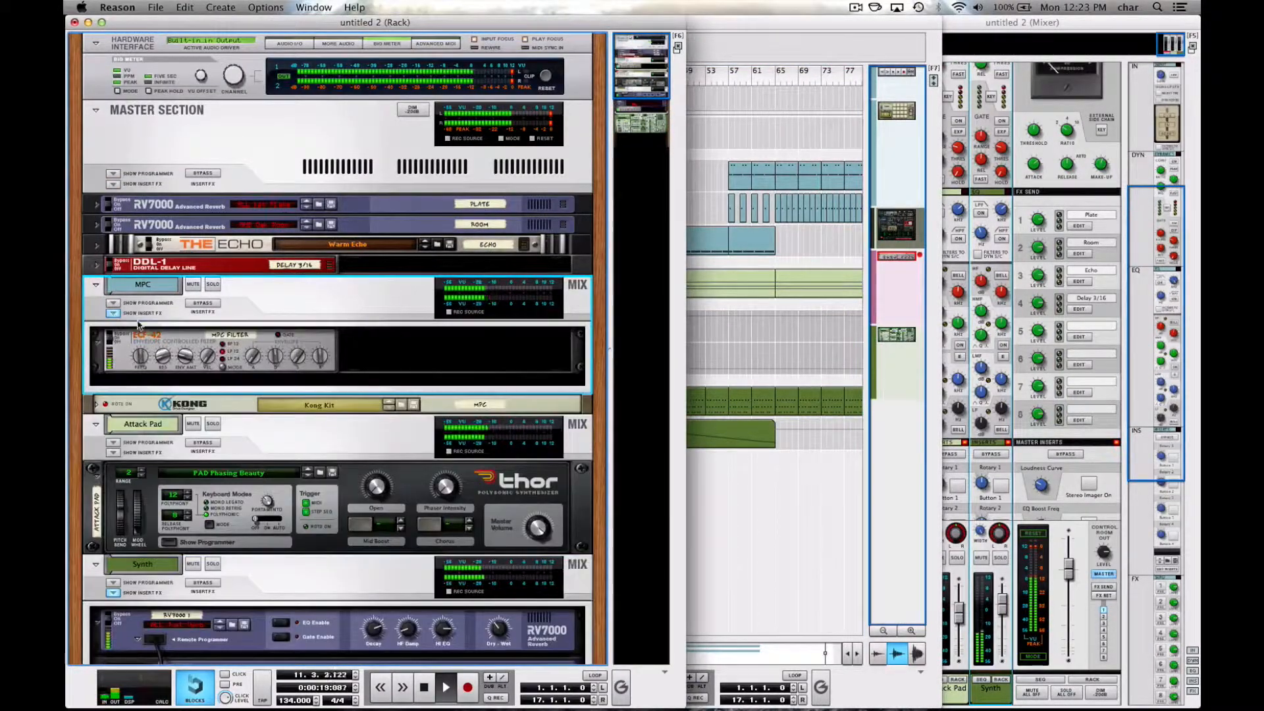
{"action": "left_click", "coordinate": [142, 358], "text": "alt"}
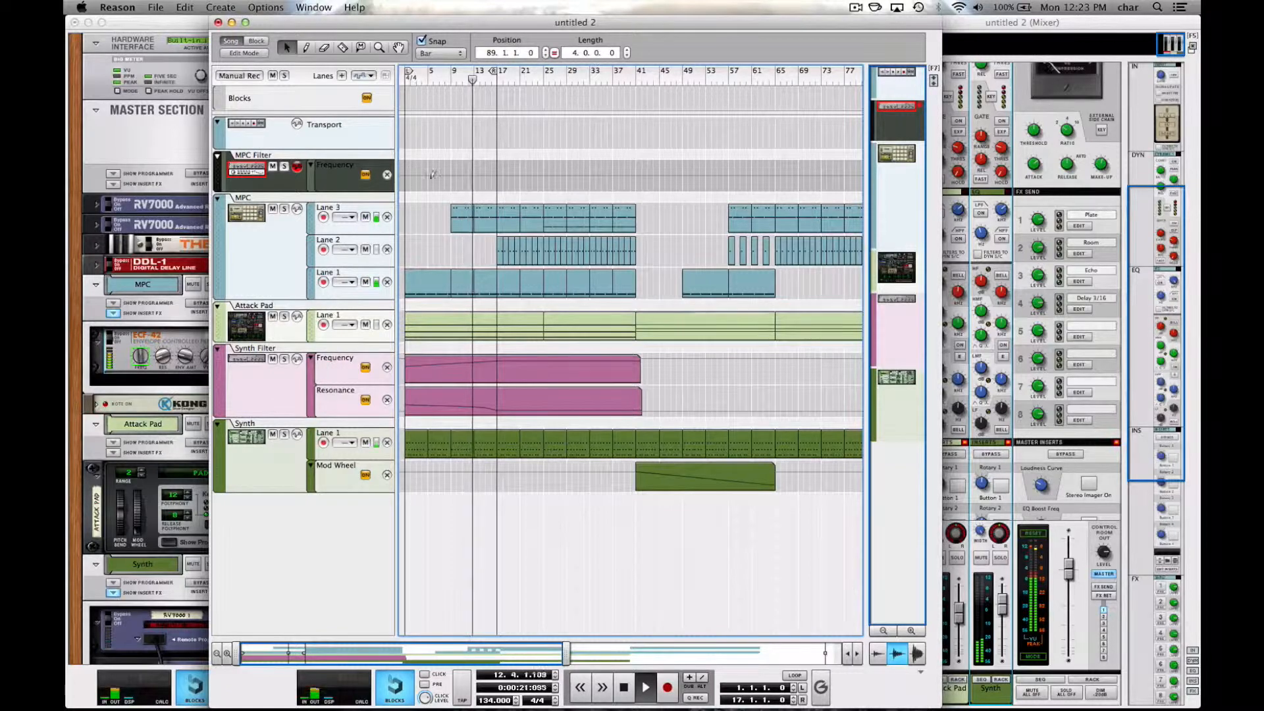
Draw a 43-bar automation clip from bar 1 on the MPC Filter's Frequency lane and stop playback.
{"action": "left_click_drag", "start_coordinate": [407, 171], "coordinate": [655, 172]}
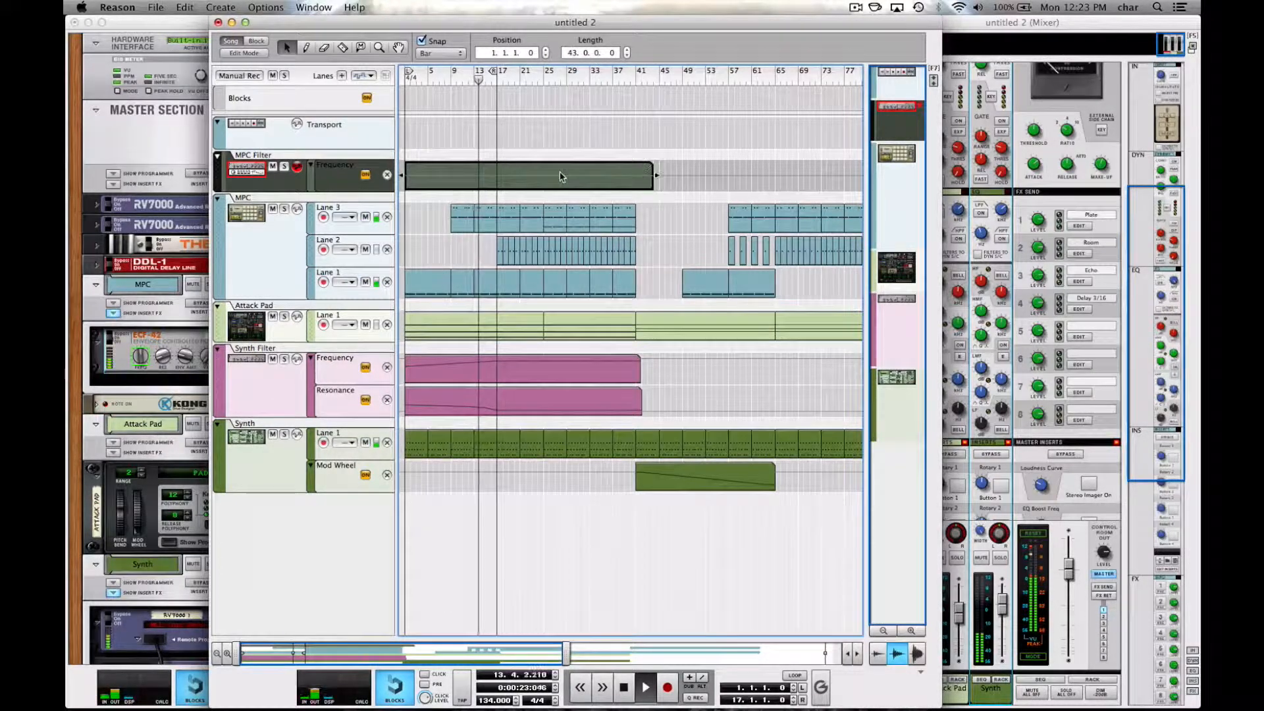
{"action": "double_click", "coordinate": [529, 176]}
{"action": "left_click", "coordinate": [452, 89]}
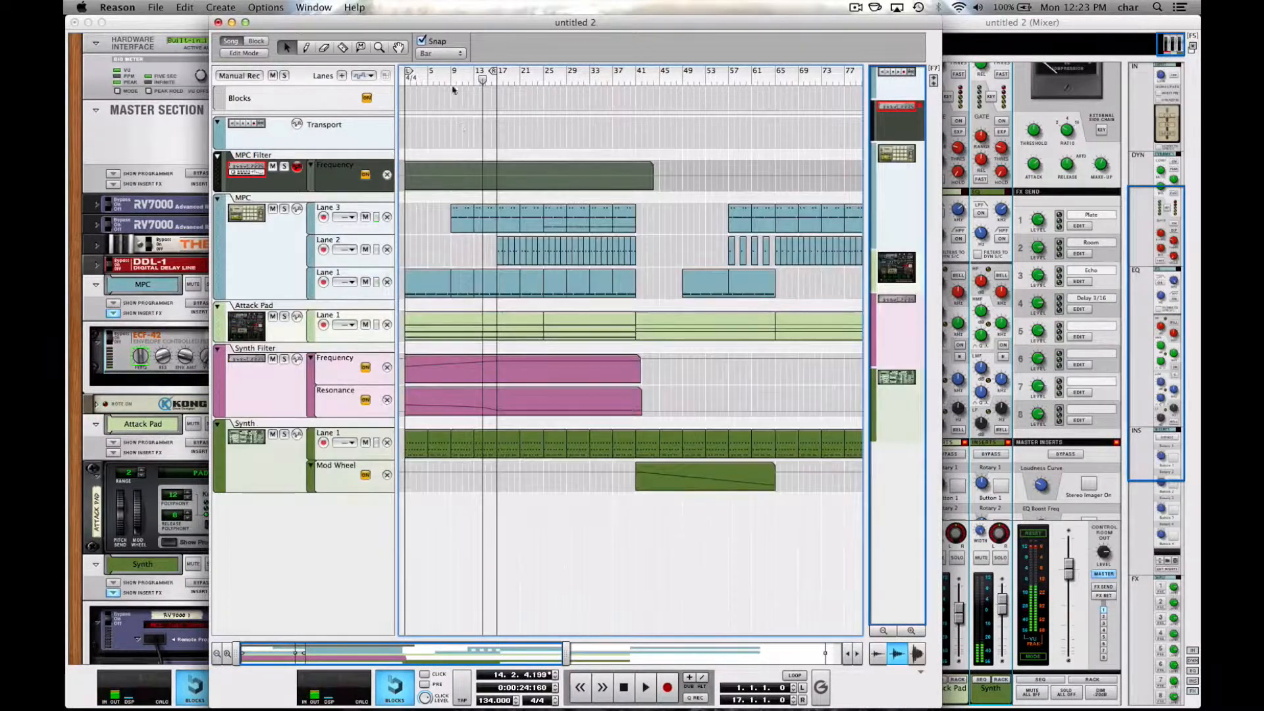
Shape the MPC Filter's Frequency automation curve with points across the song, including 119 near bar 40 and a drop near bar 127.
{"action": "double_click", "coordinate": [431, 177]}
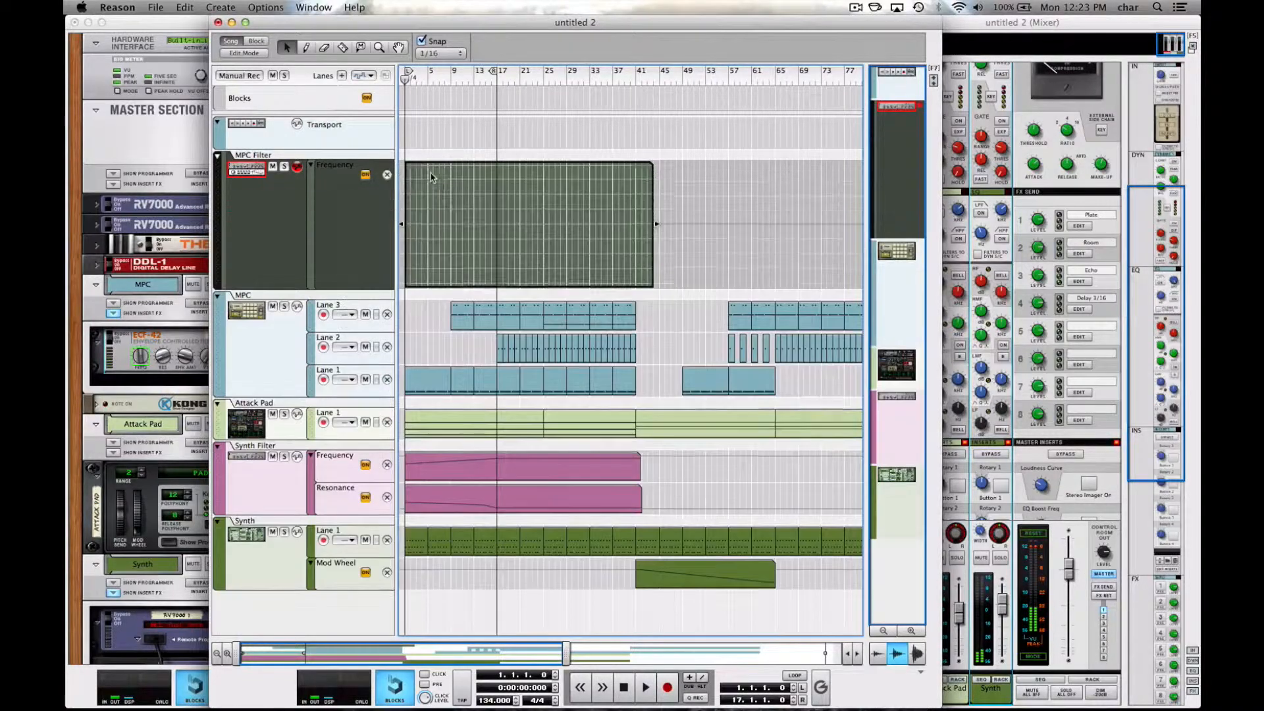
{"action": "left_click", "coordinate": [456, 227]}
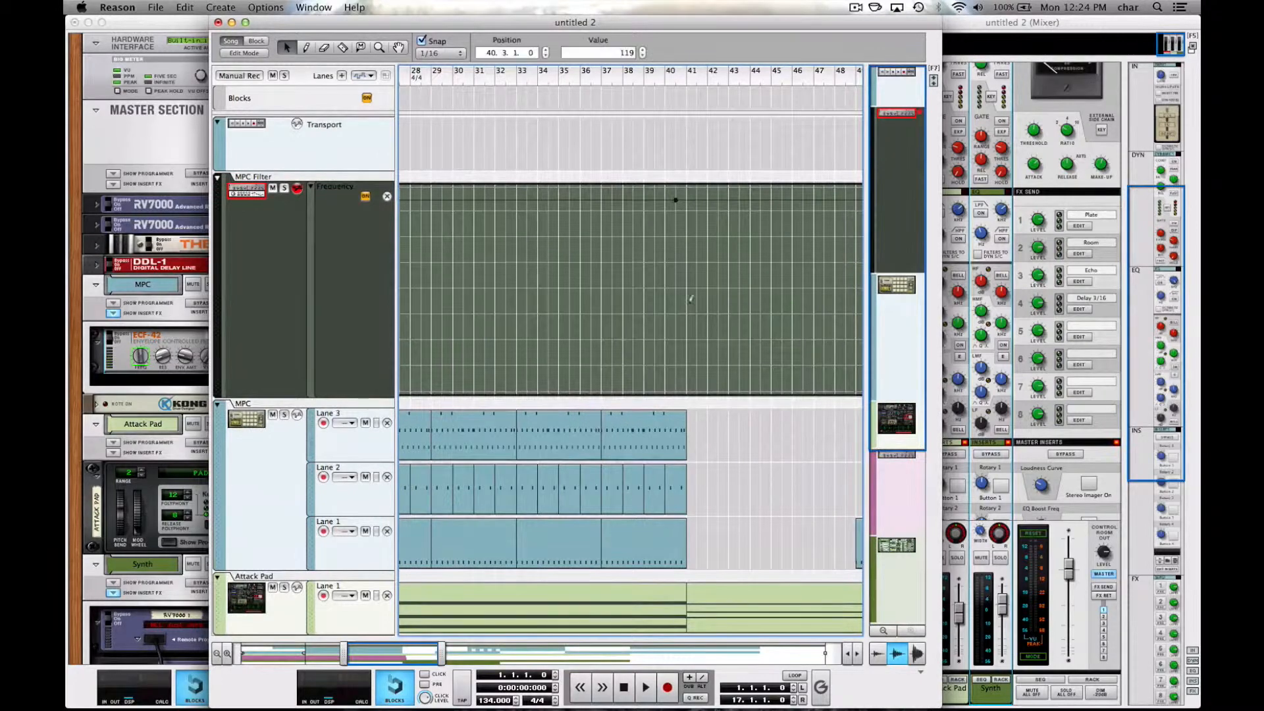
{"action": "scroll", "coordinate": [691, 298], "scroll_direction": "right", "scroll_amount": 15}
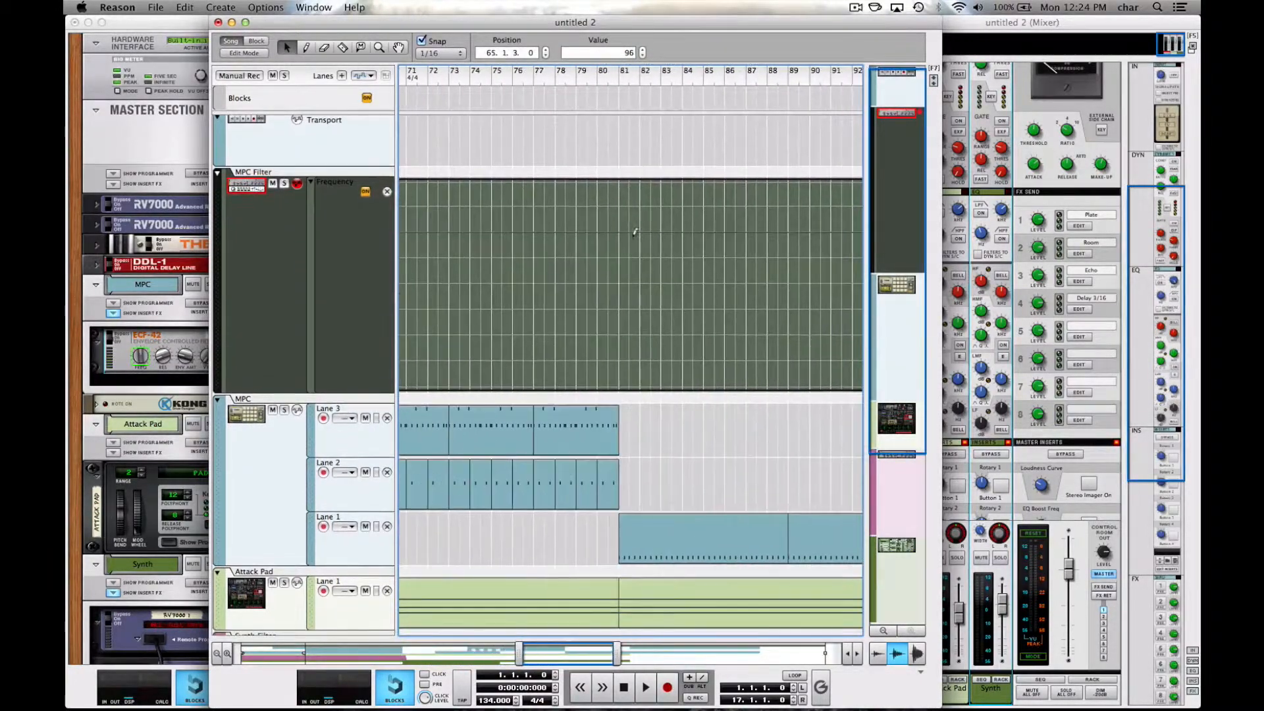
{"action": "left_click", "coordinate": [620, 233]}
{"action": "scroll", "coordinate": [593, 197], "scroll_direction": "left", "scroll_amount": 5}
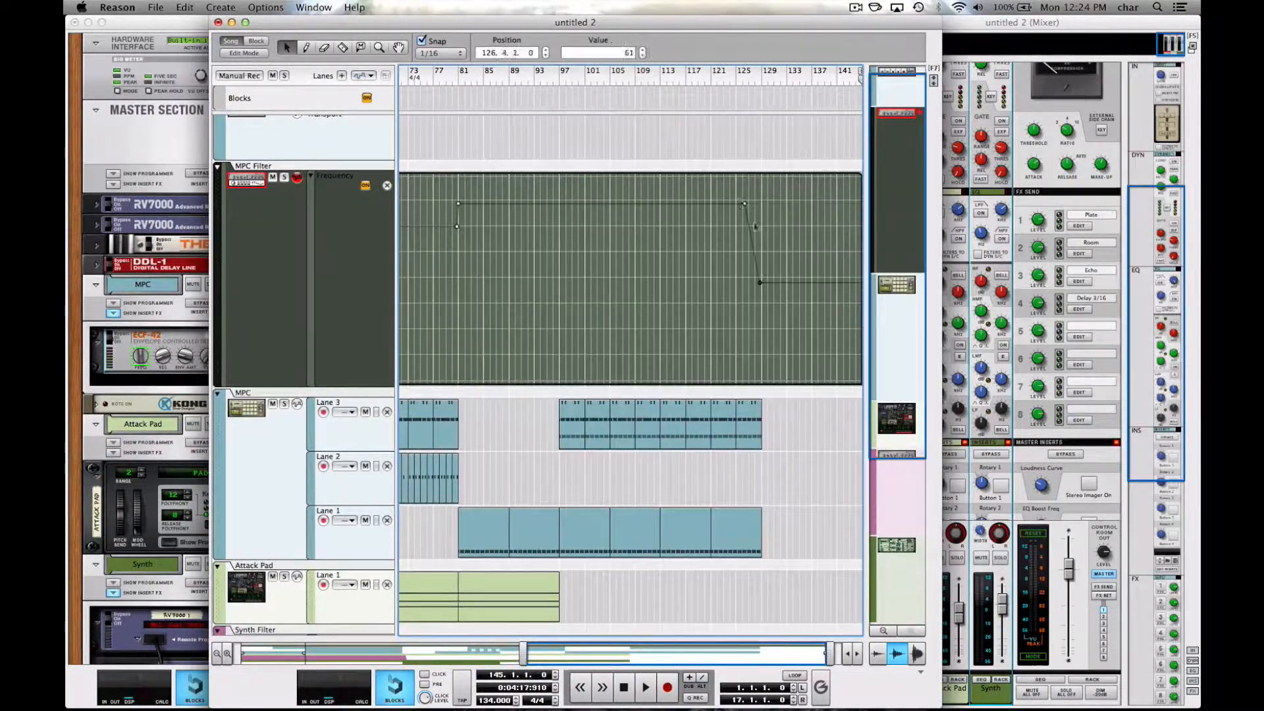
{"action": "left_click_drag", "start_coordinate": [751, 217], "coordinate": [711, 206]}
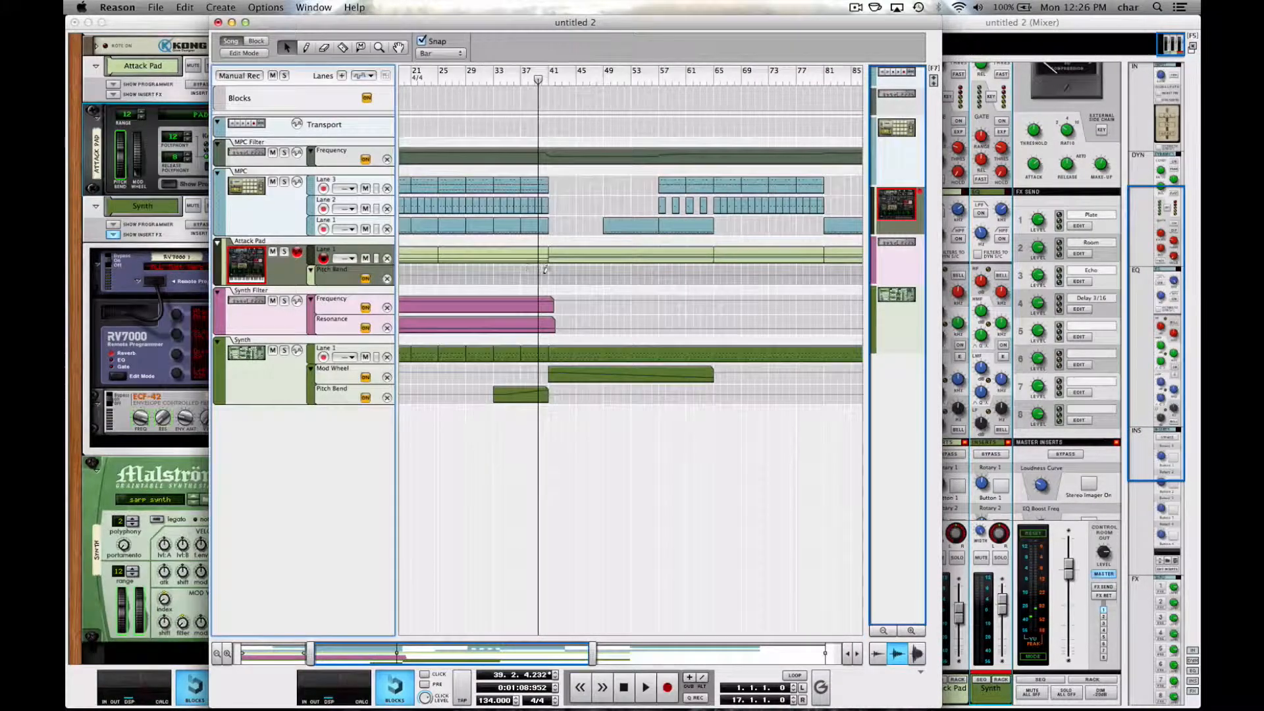
Draw an Attack Pad Pitch Bend automation clip from bar 33 to bar 41 that rises from 0 to the maximum.
{"action": "left_click_drag", "start_coordinate": [545, 270], "coordinate": [523, 270]}
{"action": "double_click", "coordinate": [504, 276]}
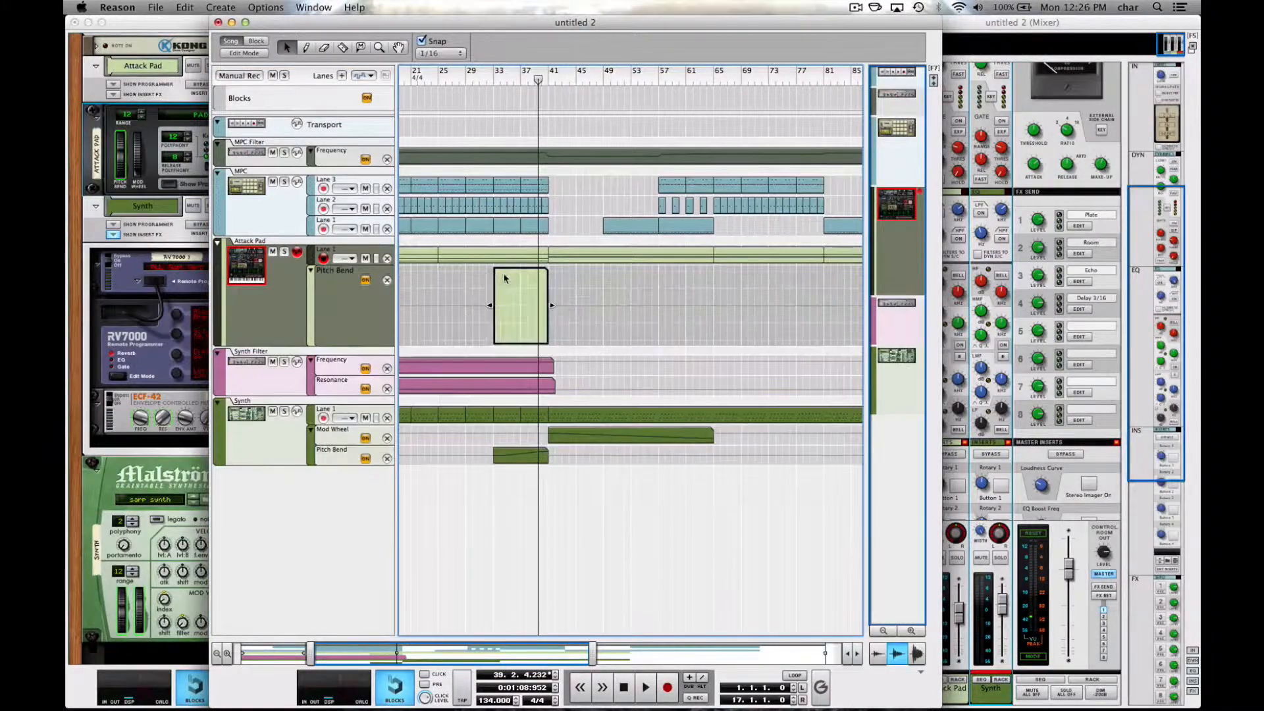
{"action": "left_click", "coordinate": [496, 305]}
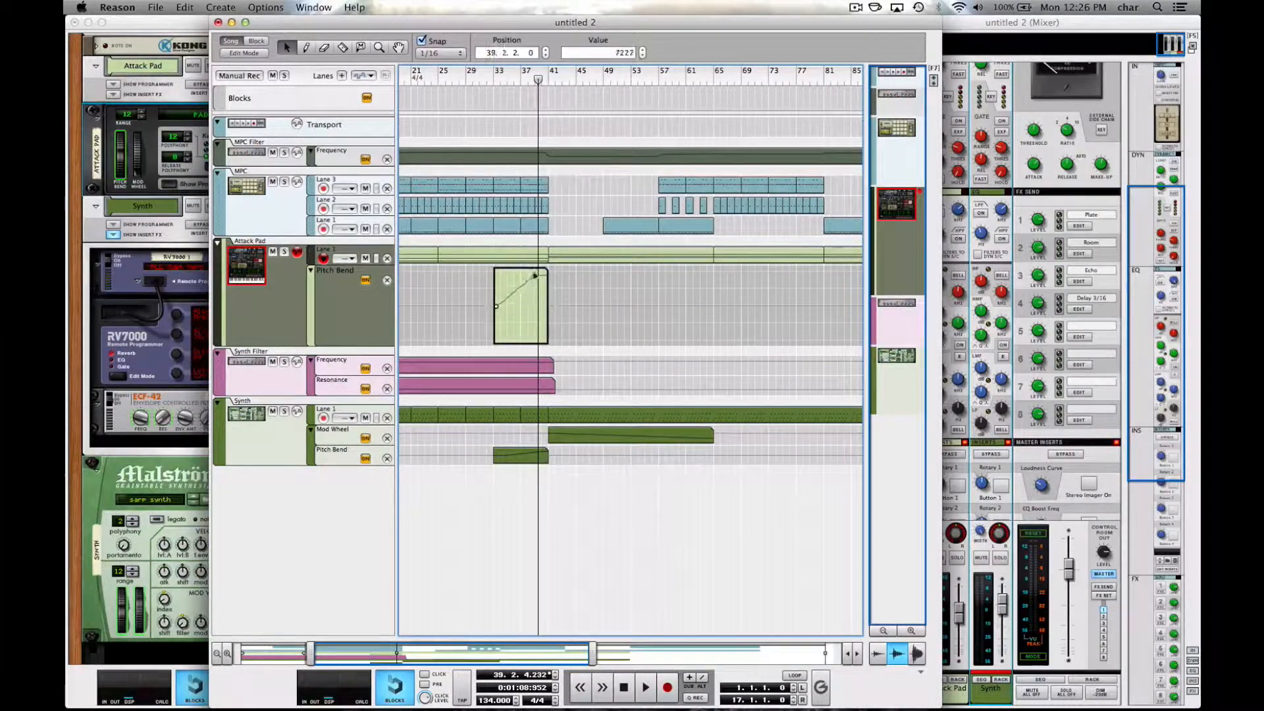
{"action": "left_click_drag", "start_coordinate": [535, 275], "coordinate": [542, 268]}
{"action": "left_click", "coordinate": [496, 305]}
{"action": "double_click", "coordinate": [626, 53]}
{"action": "type", "text": "0"}
{"action": "key", "text": "Return"}
Delete the MPC Lane 3 clips between bar 33 and bar 41.
{"action": "left_click", "coordinate": [551, 153]}
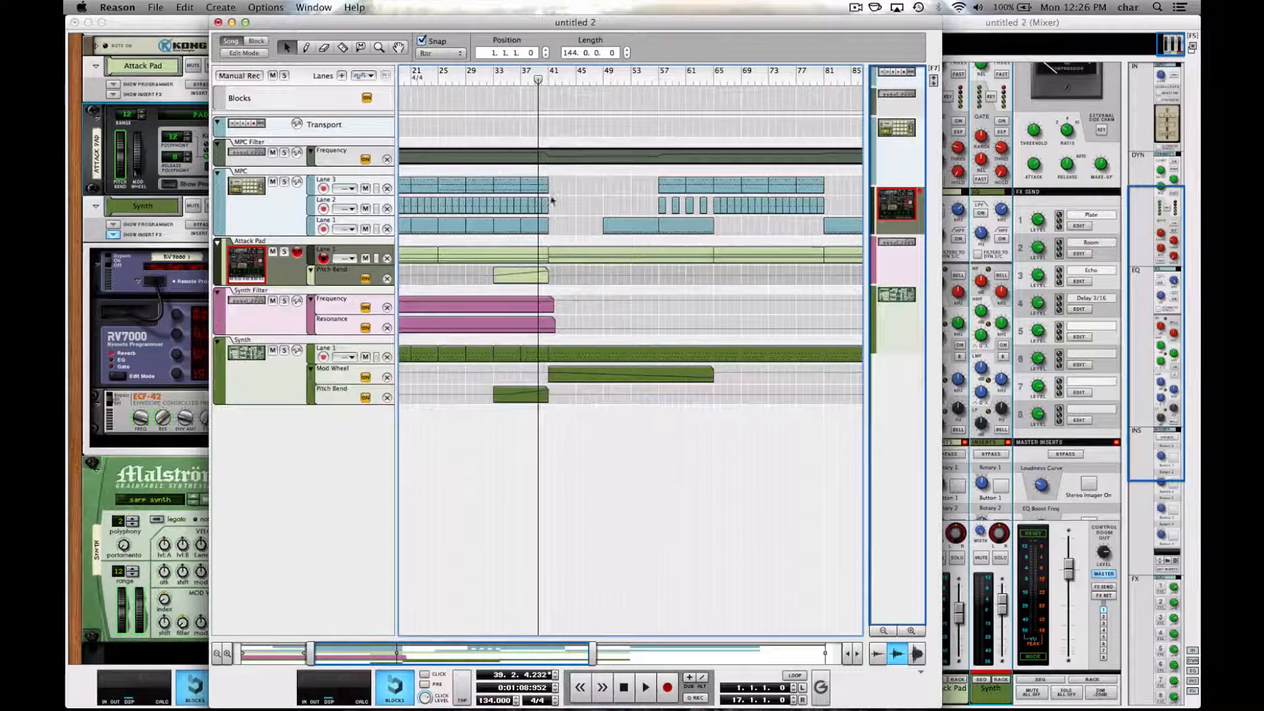
{"action": "left_click", "coordinate": [514, 185]}
{"action": "left_click", "coordinate": [514, 166]}
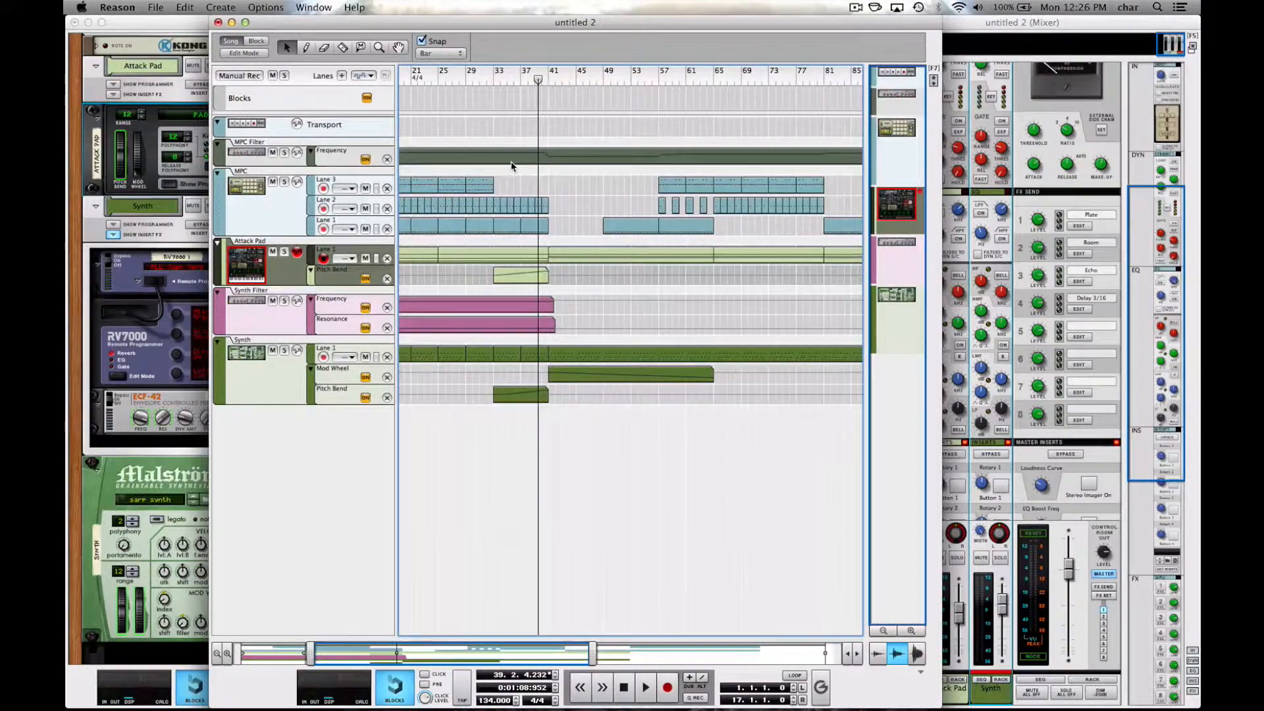
Delete the last four BD 1 notes from the MPC Lane 1 clip at bar 29 and leave the note editor.
{"action": "scroll", "coordinate": [517, 165], "scroll_direction": "left", "scroll_amount": 5}
{"action": "left_click", "coordinate": [578, 225]}
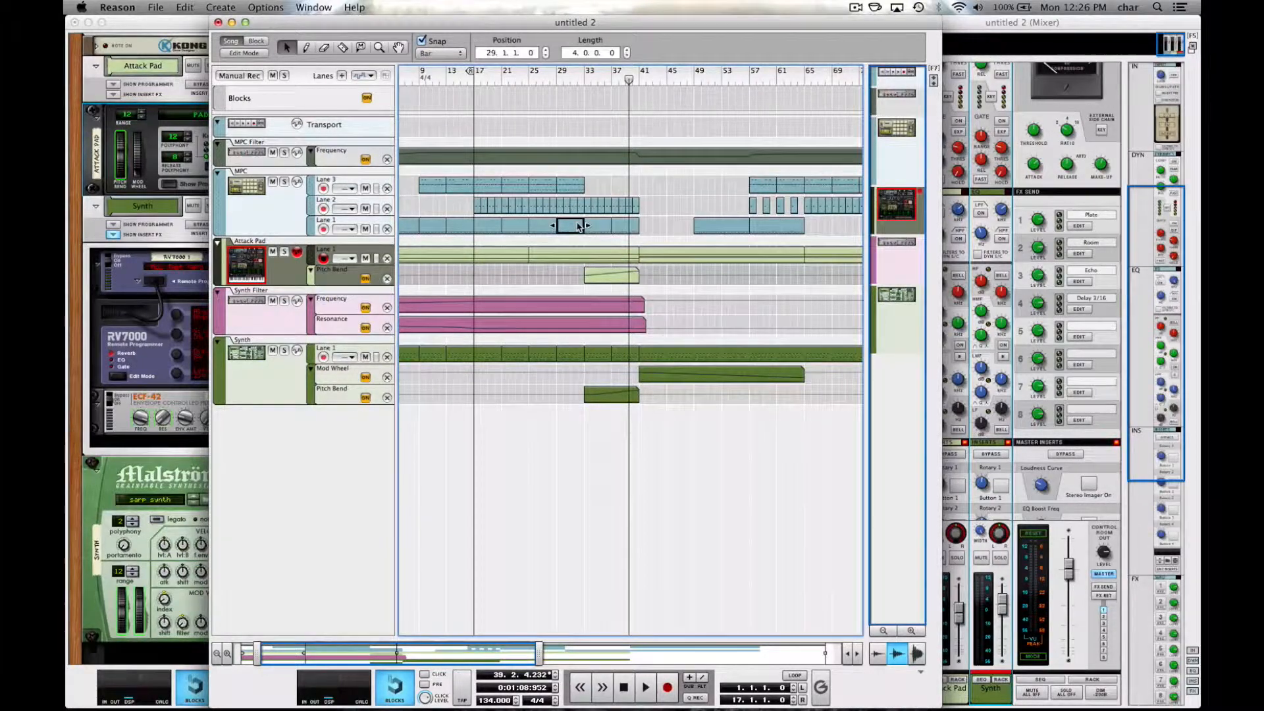
{"action": "double_click", "coordinate": [579, 227]}
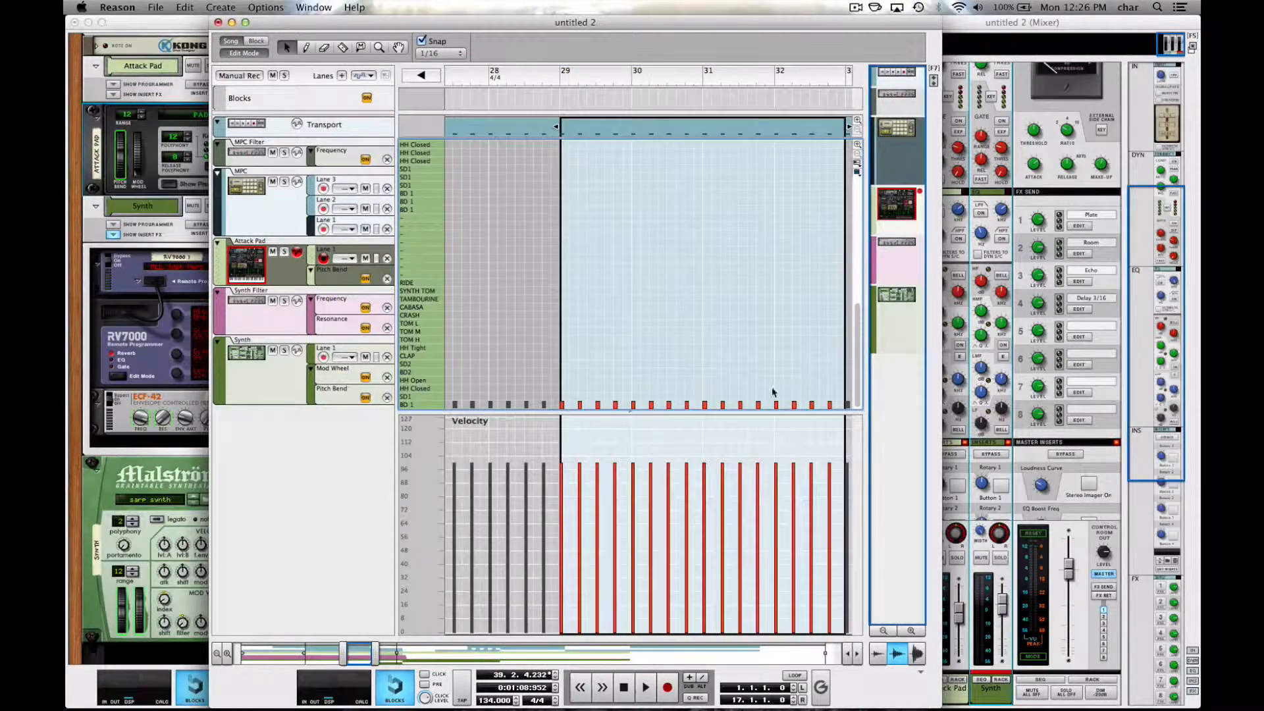
{"action": "key", "text": "Delete"}
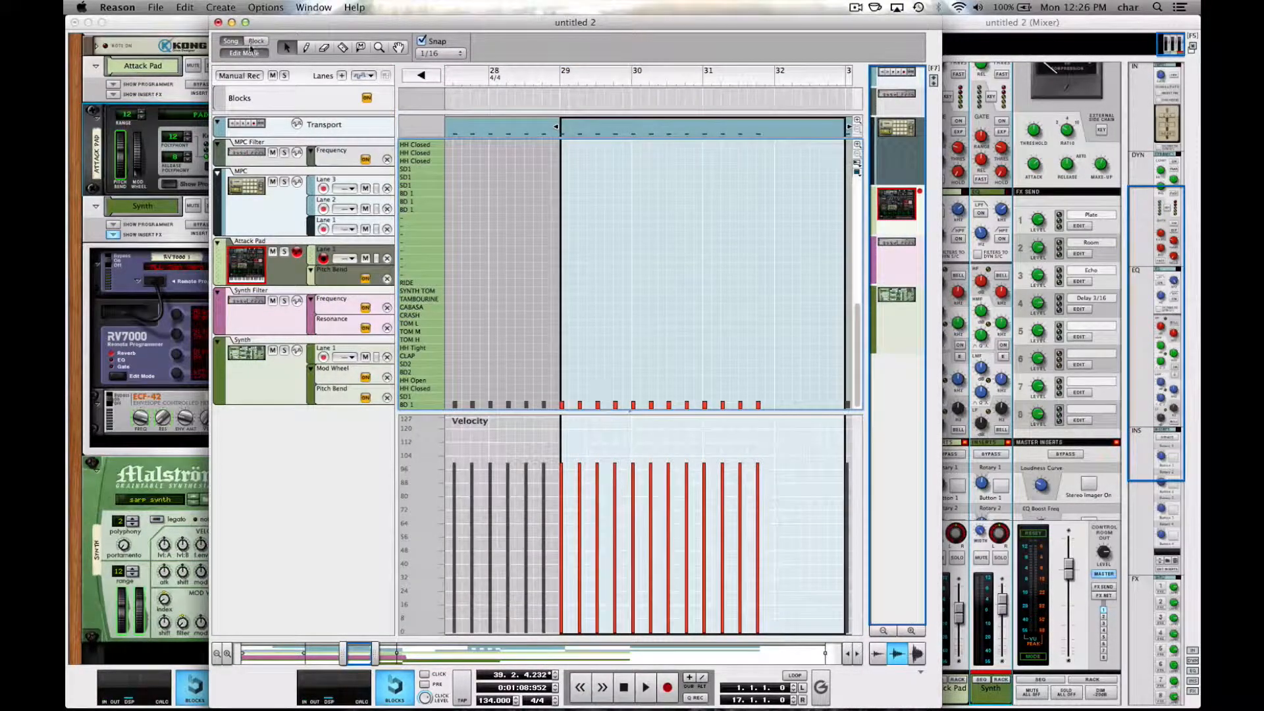
{"action": "left_click", "coordinate": [250, 55]}
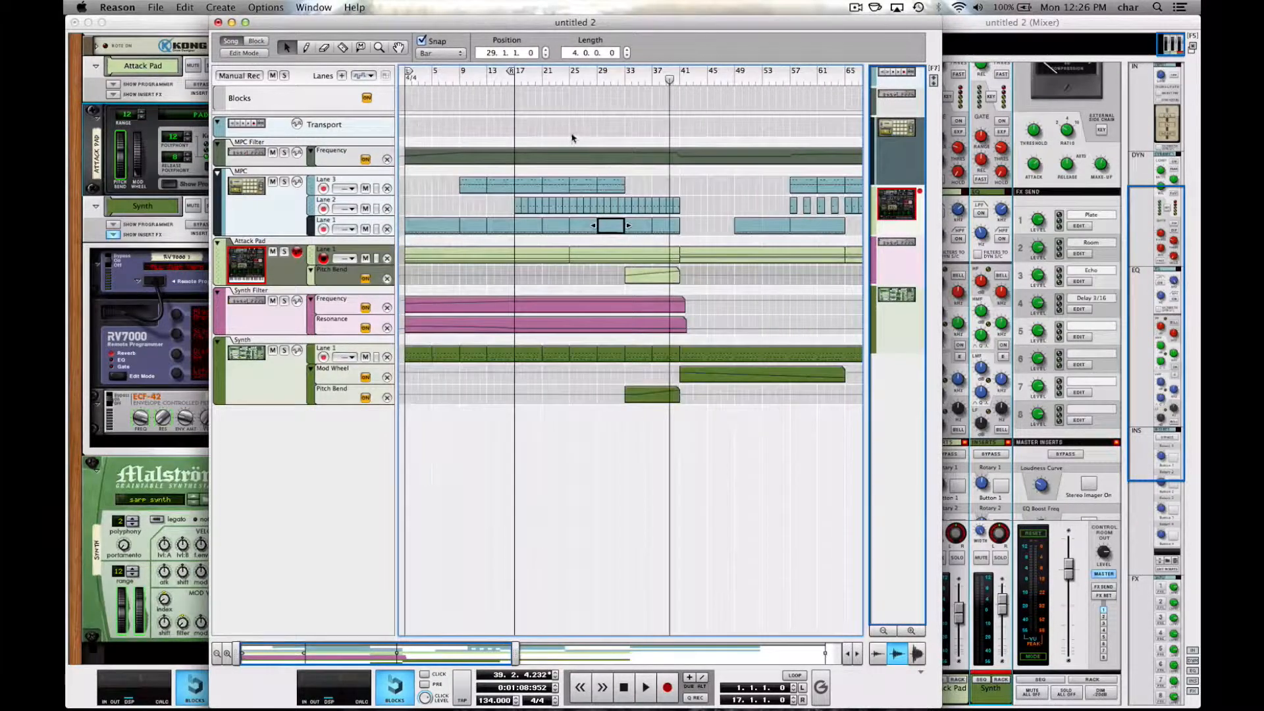
Add automation lanes for the attack of the Attack Pad Thor's Filter Env, Amp Env and Global Env.
{"action": "left_click", "coordinate": [549, 79]}
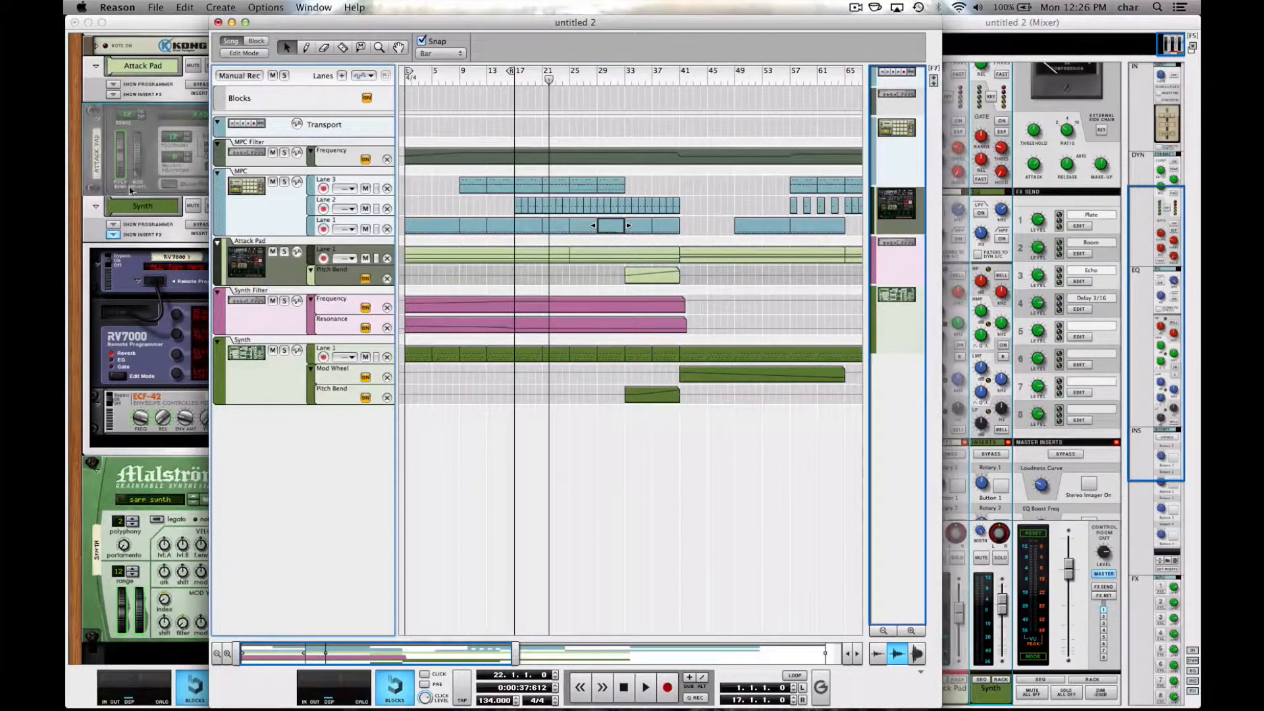
{"action": "double_click", "coordinate": [245, 257]}
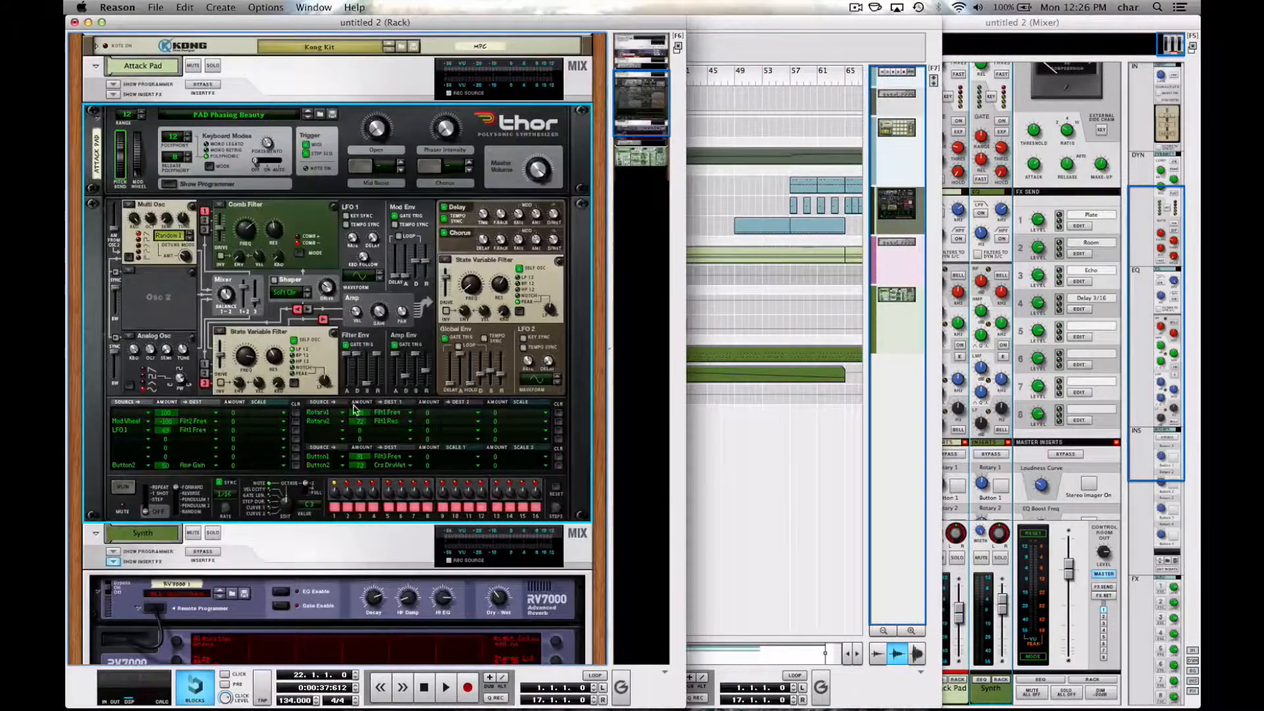
{"action": "left_click", "coordinate": [346, 356], "text": "alt"}
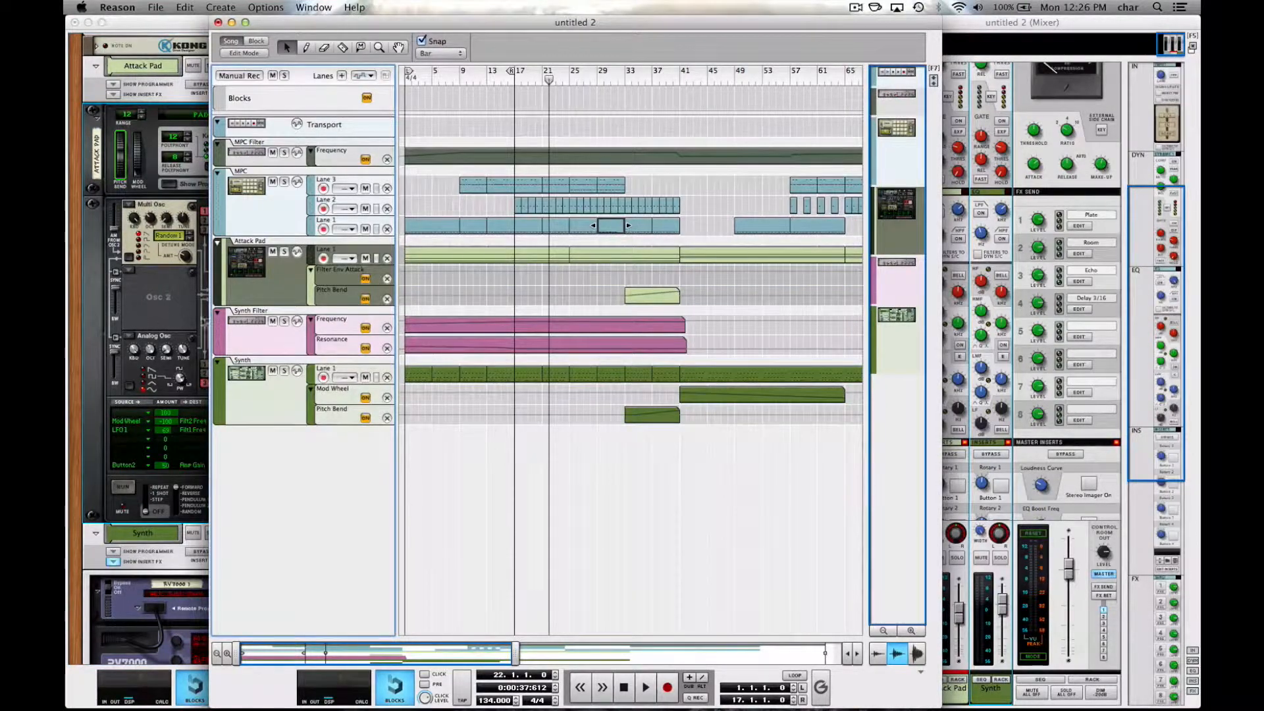
{"action": "left_click_drag", "start_coordinate": [210, 320], "coordinate": [260, 320]}
{"action": "left_click", "coordinate": [182, 282]}
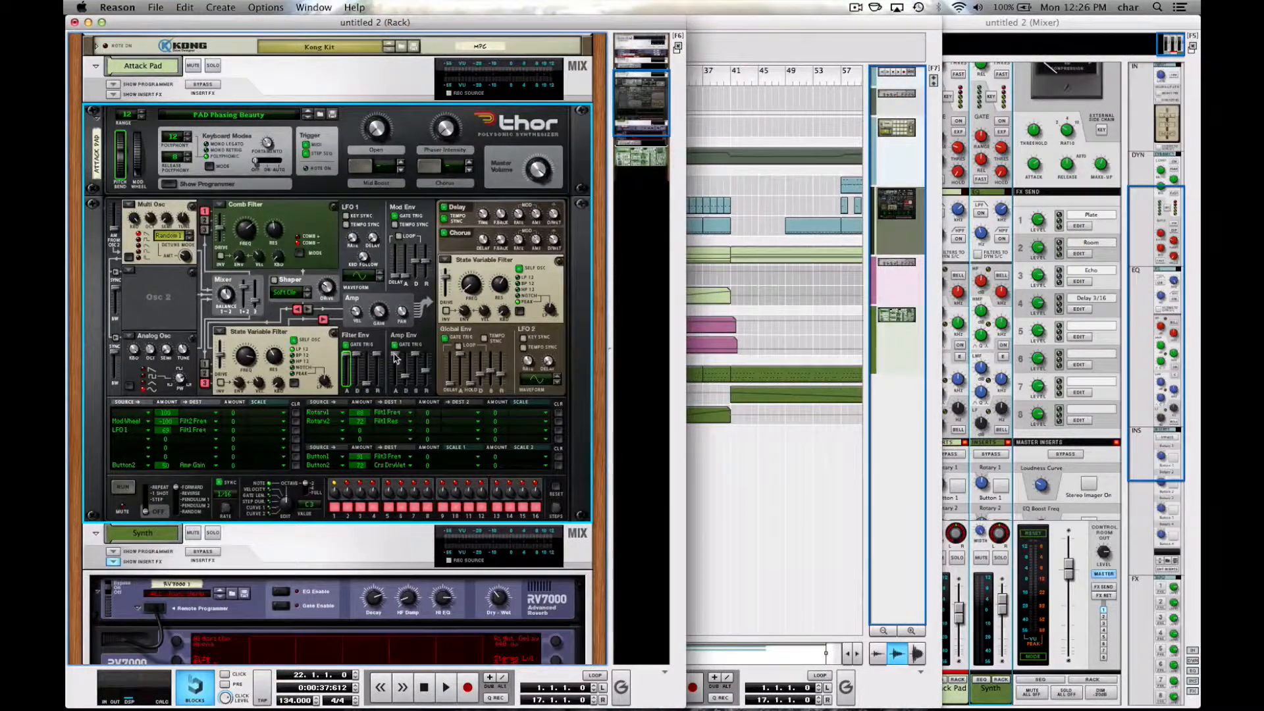
{"action": "left_click", "coordinate": [395, 356], "text": "alt"}
{"action": "left_click", "coordinate": [93, 307]}
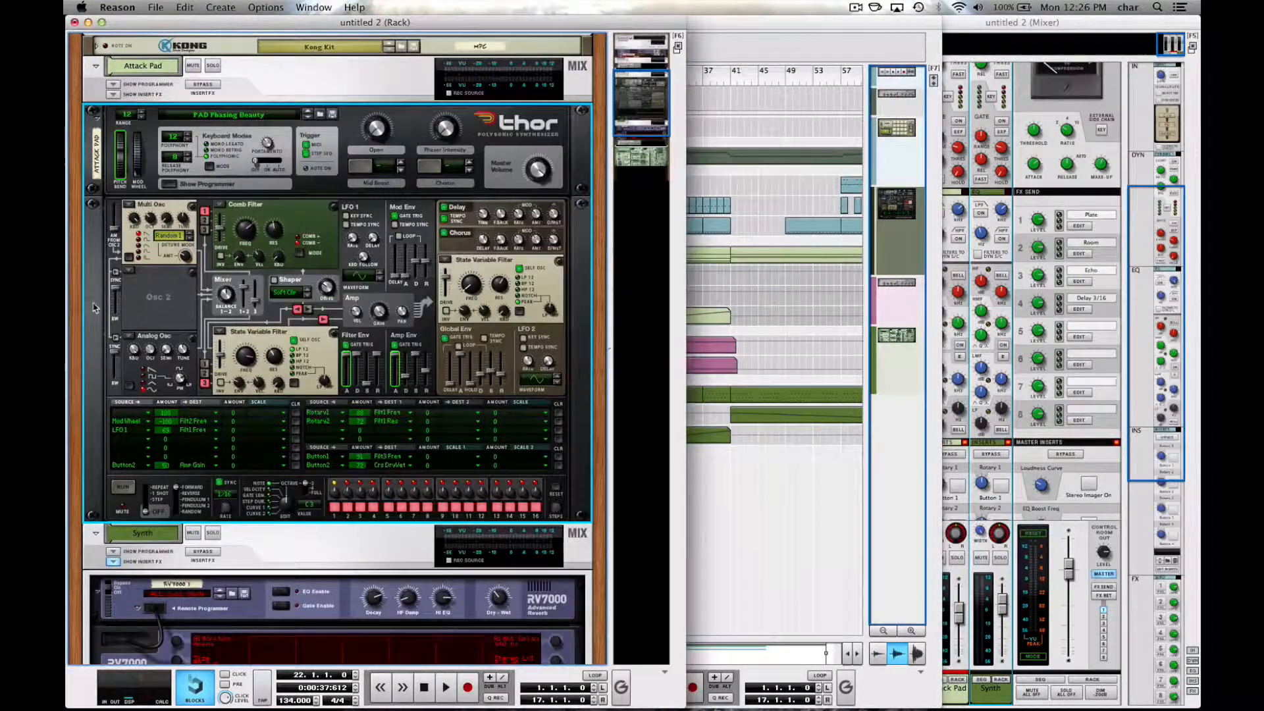
{"action": "left_click", "coordinate": [461, 359], "text": "alt"}
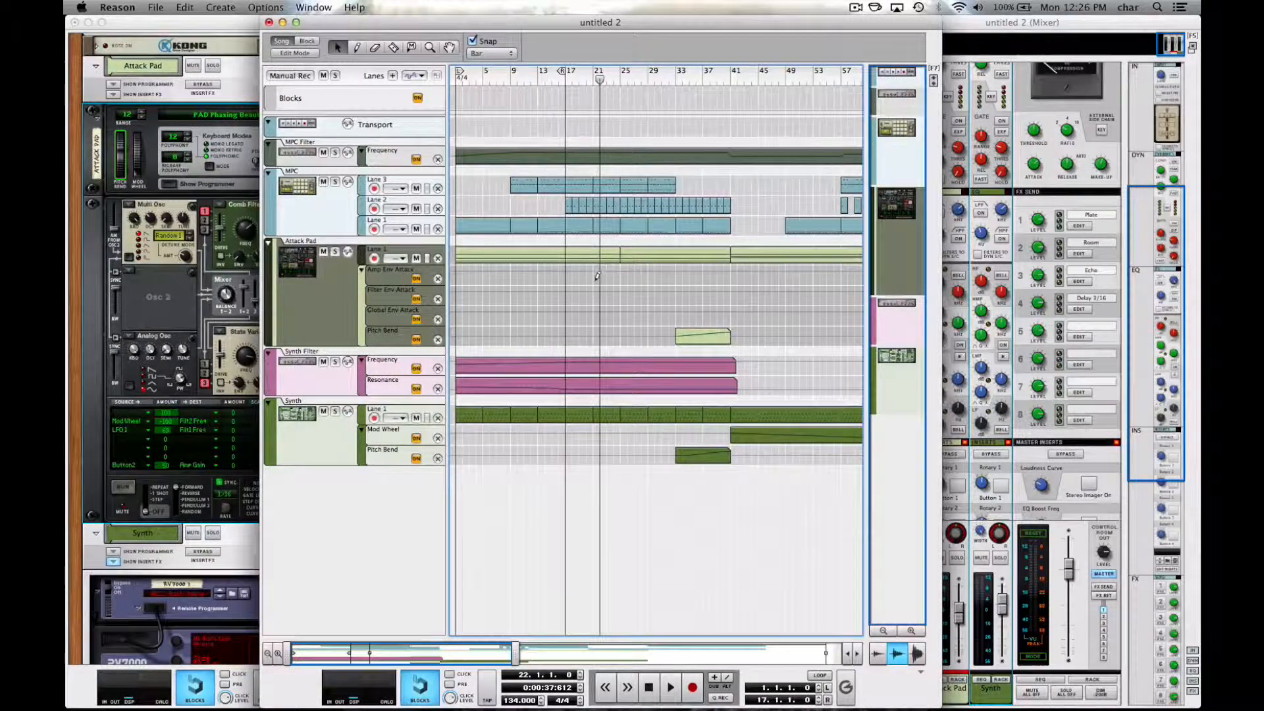
Draw automation clips on the Attack Pad's Amp Env, Filter Env and Global Env Attack lanes from bar 21, about 29 to 32 bars long.
{"action": "left_click_drag", "start_coordinate": [595, 271], "coordinate": [738, 278]}
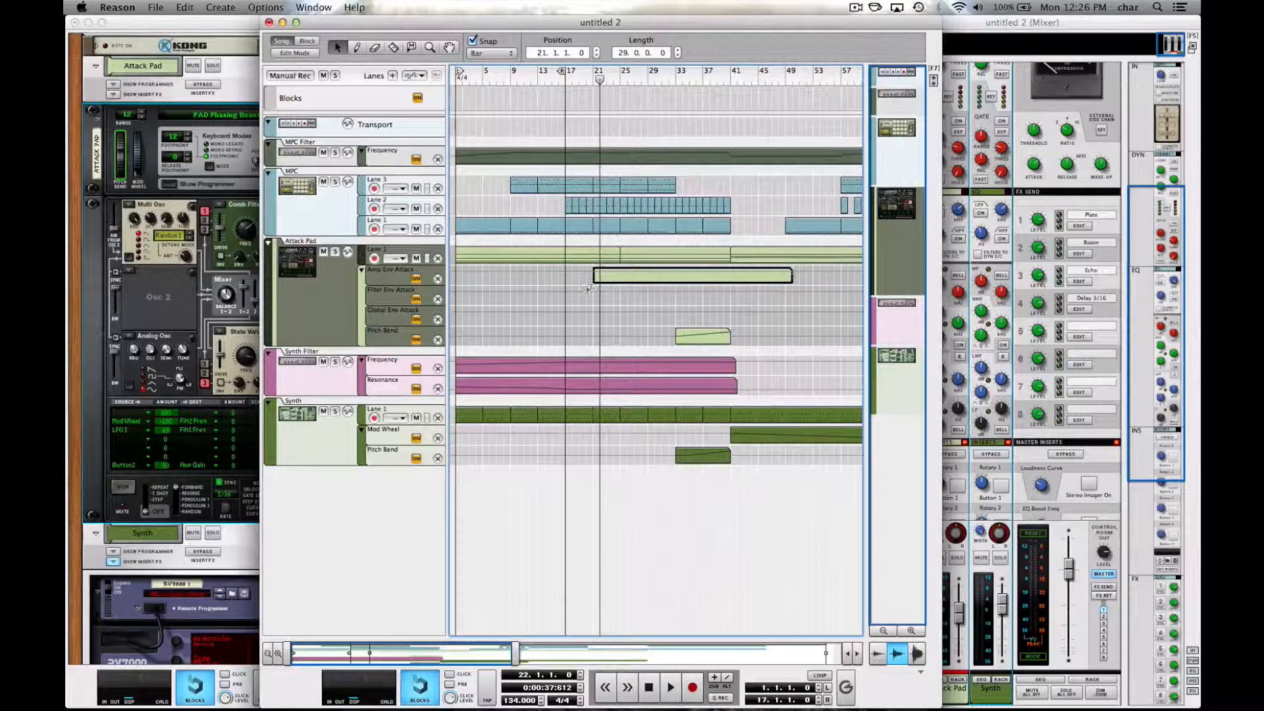
{"action": "left_click_drag", "start_coordinate": [595, 295], "coordinate": [762, 303]}
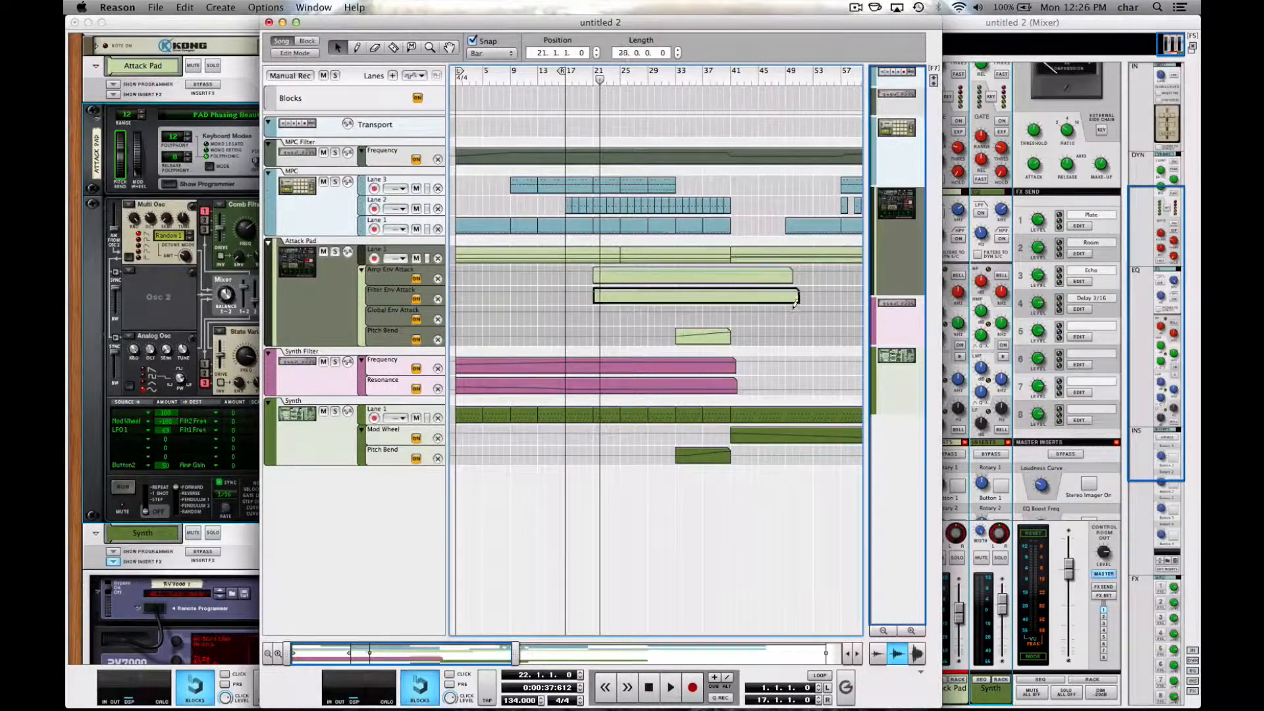
{"action": "left_click_drag", "start_coordinate": [594, 316], "coordinate": [813, 316]}
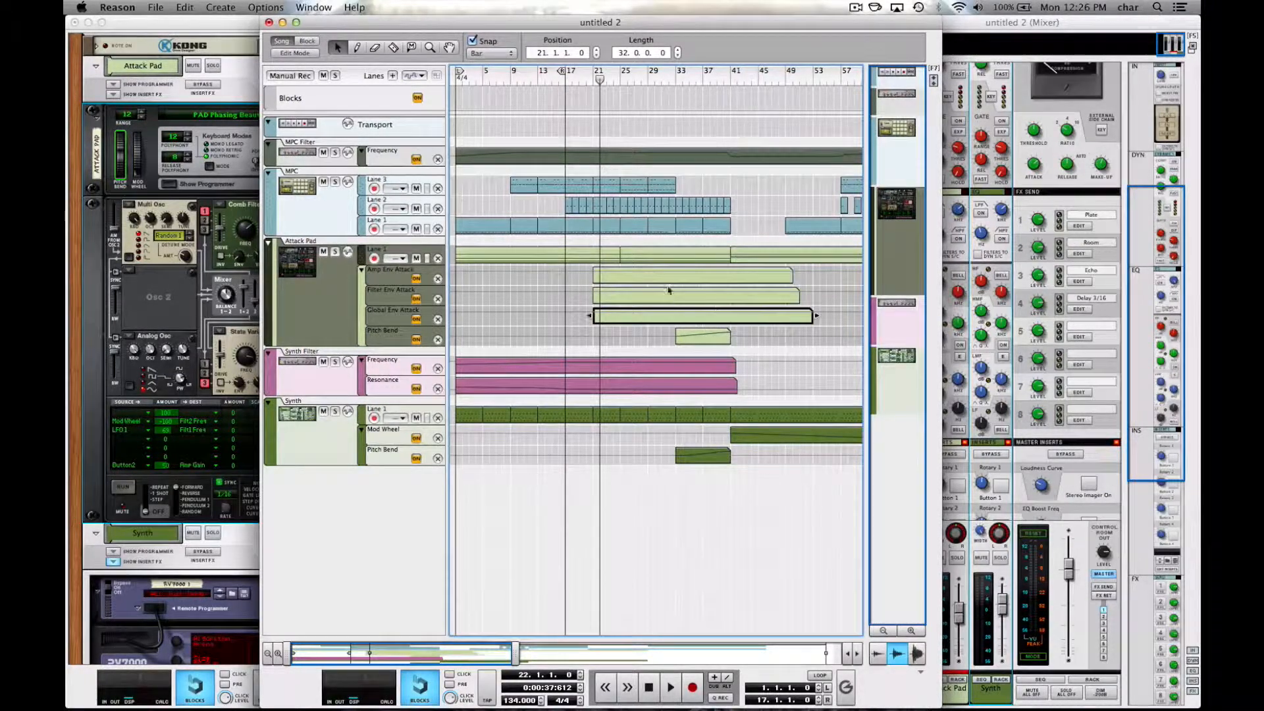
In the Amp Env Attack clip, draw a ramp falling from the maximum at bar 21 to 42 at position 24.4.4.
{"action": "left_click", "coordinate": [667, 267]}
{"action": "double_click", "coordinate": [649, 277]}
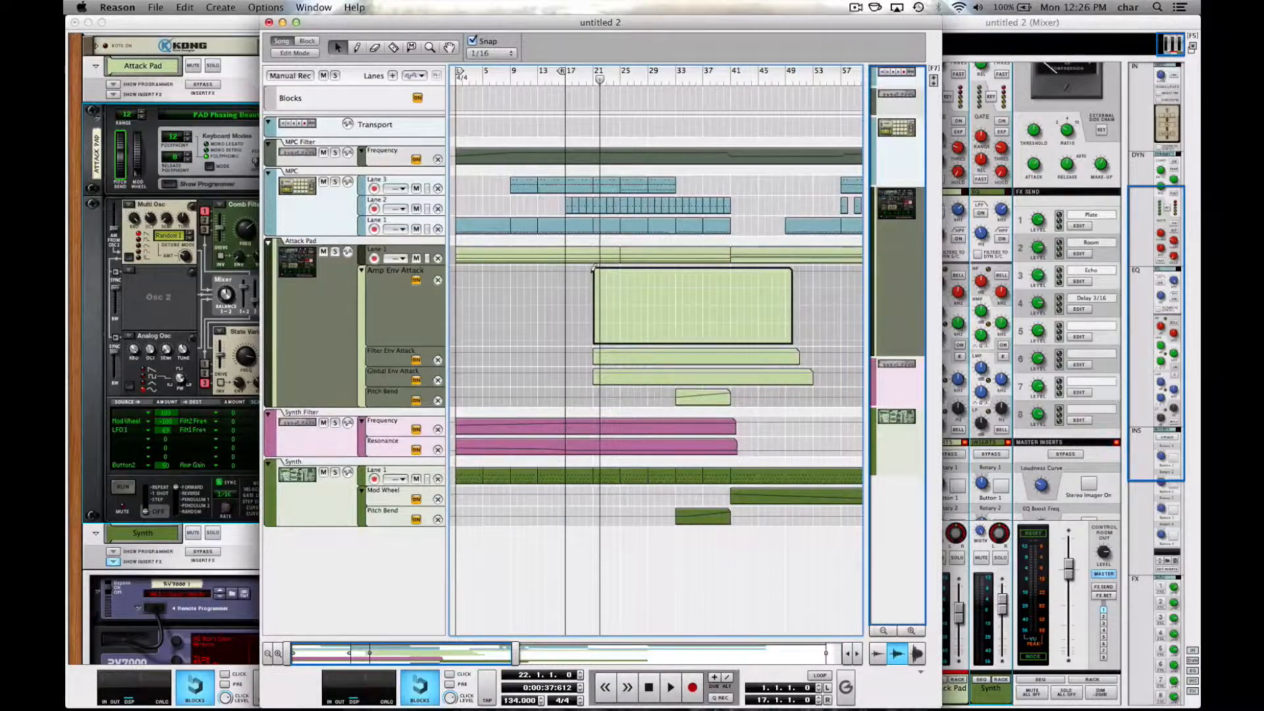
{"action": "left_click", "coordinate": [593, 269]}
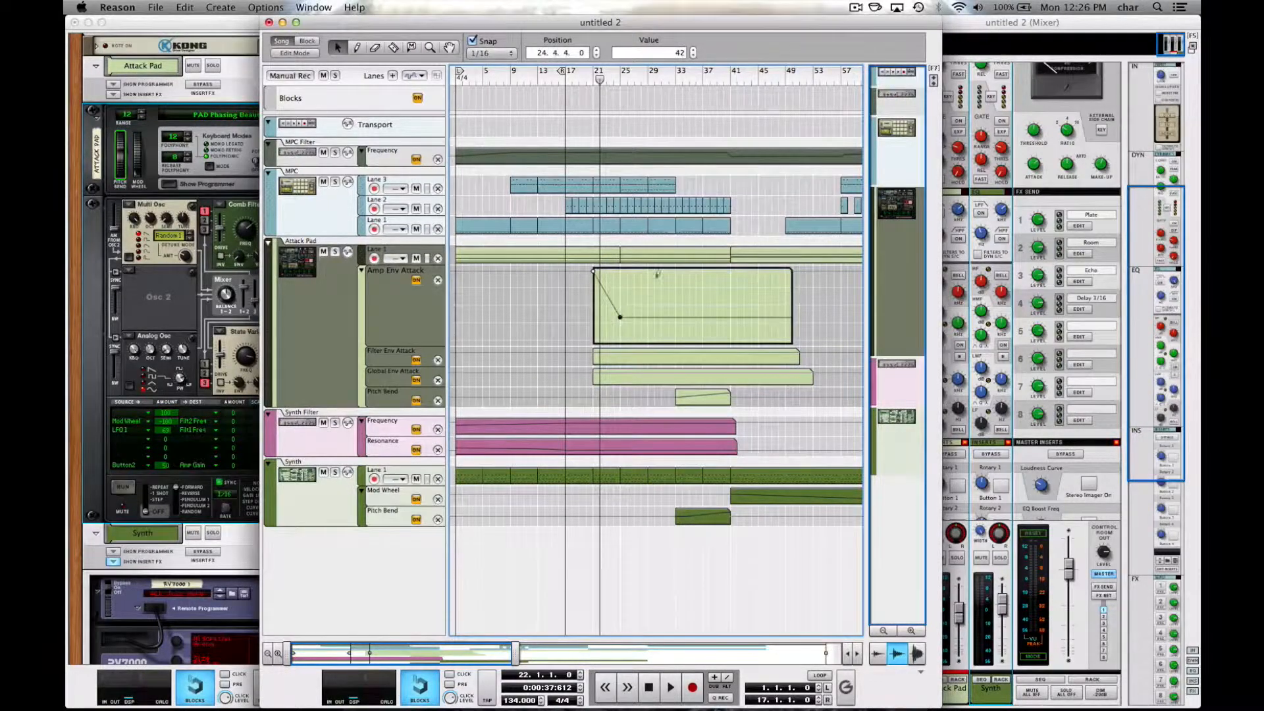
{"action": "left_click", "coordinate": [721, 204]}
In the Filter Env Attack clip, draw a ramp falling from the maximum near bar 21 to 40 at position 24.4.4.
{"action": "double_click", "coordinate": [619, 297]}
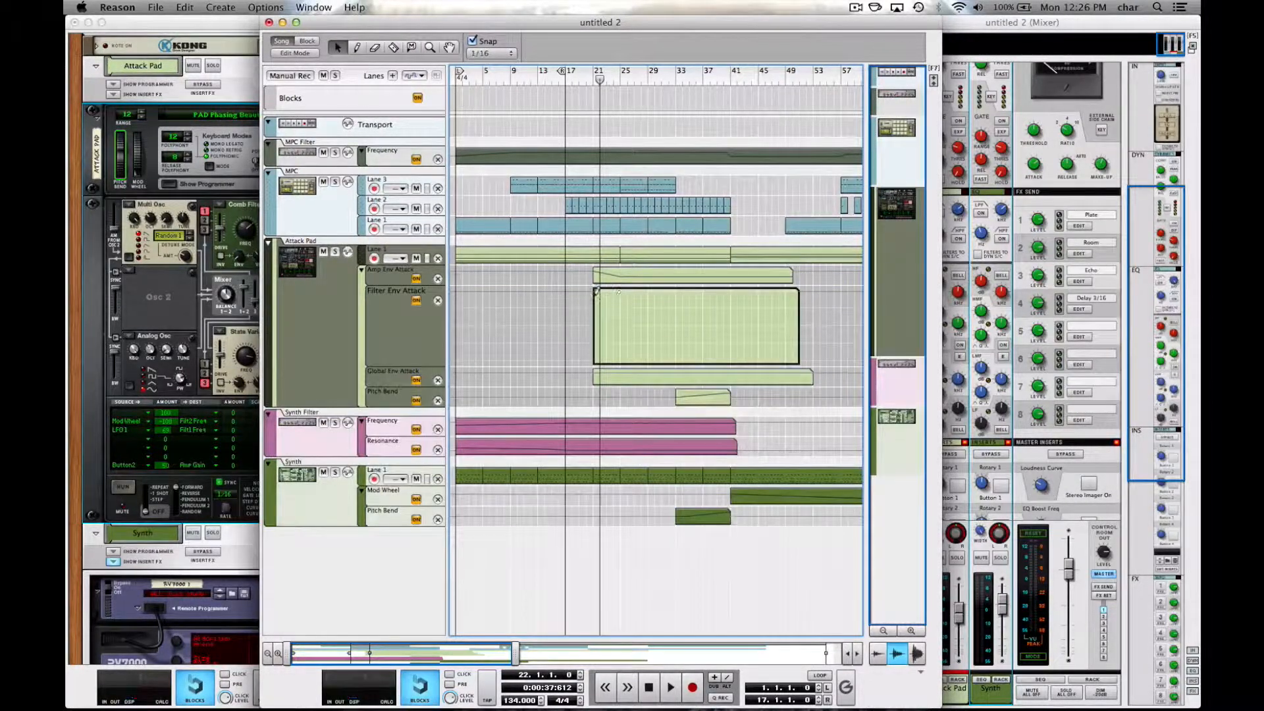
{"action": "left_click", "coordinate": [596, 287]}
{"action": "left_click", "coordinate": [620, 338]}
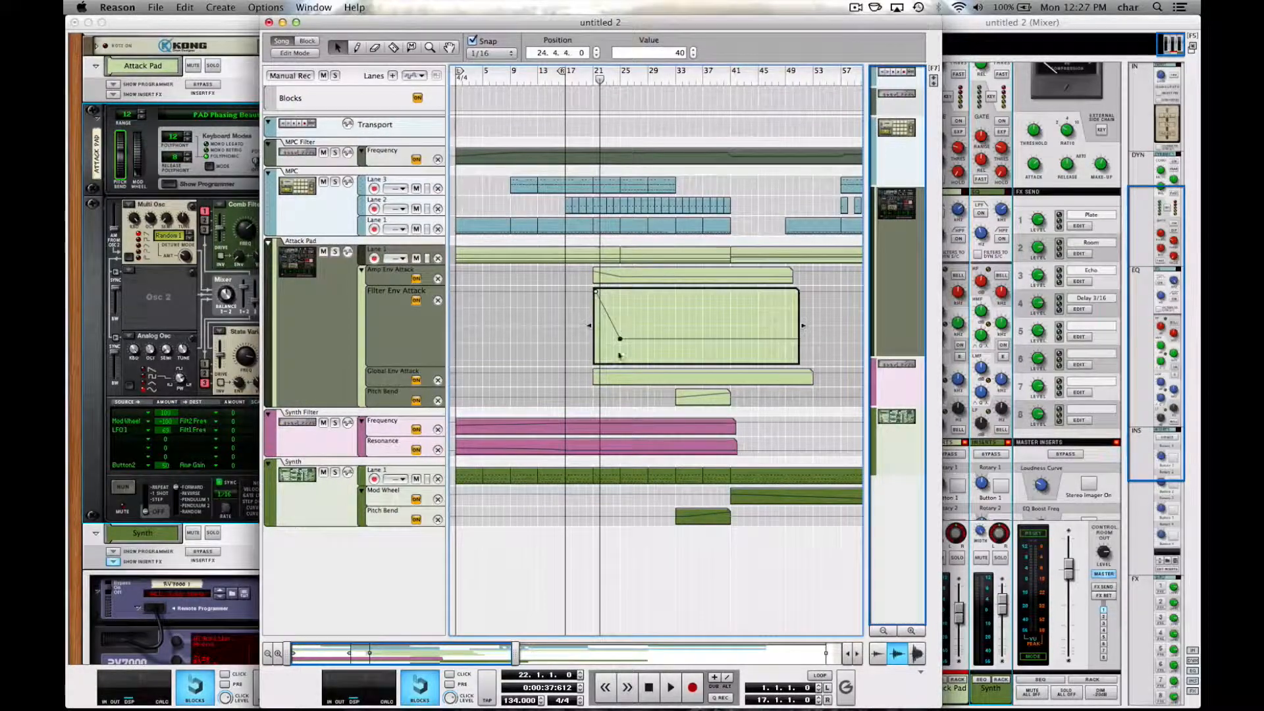
In the Global Env Attack clip, draw a ramp falling from 127 near bar 21 to 39 at position 24.4.2.
{"action": "double_click", "coordinate": [606, 376]}
{"action": "left_click", "coordinate": [595, 308]}
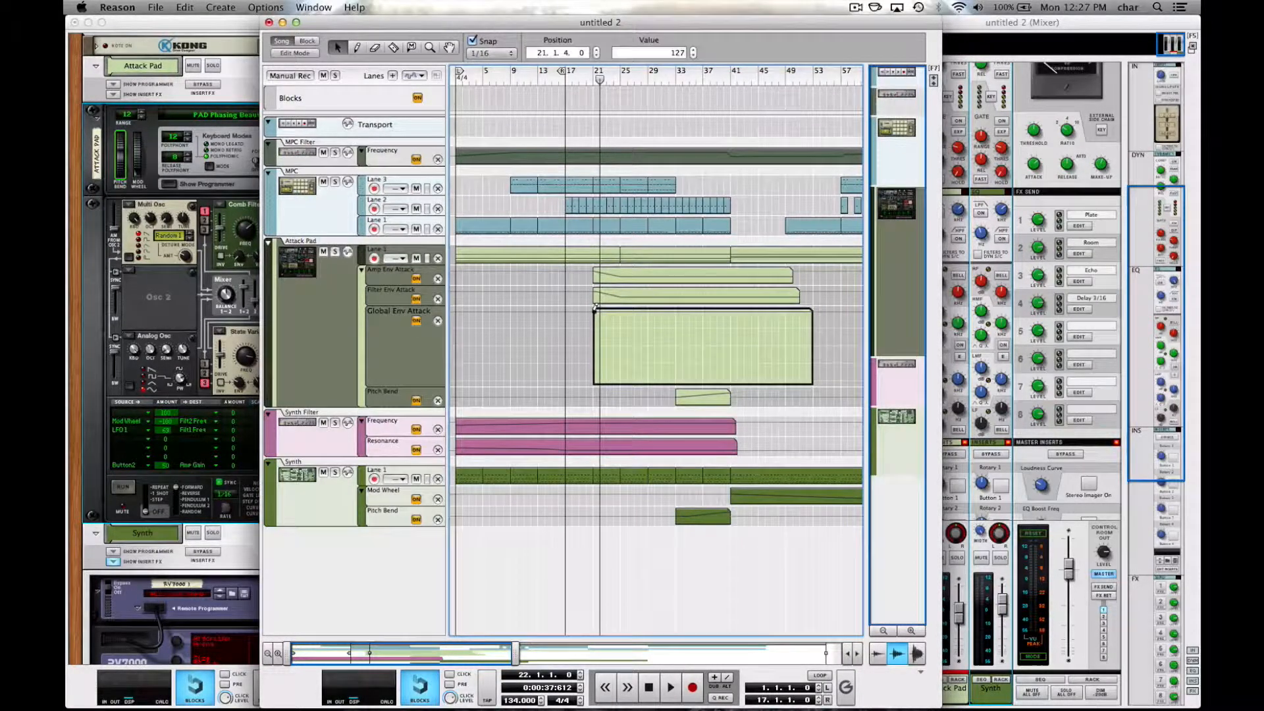
{"action": "left_click", "coordinate": [620, 359]}
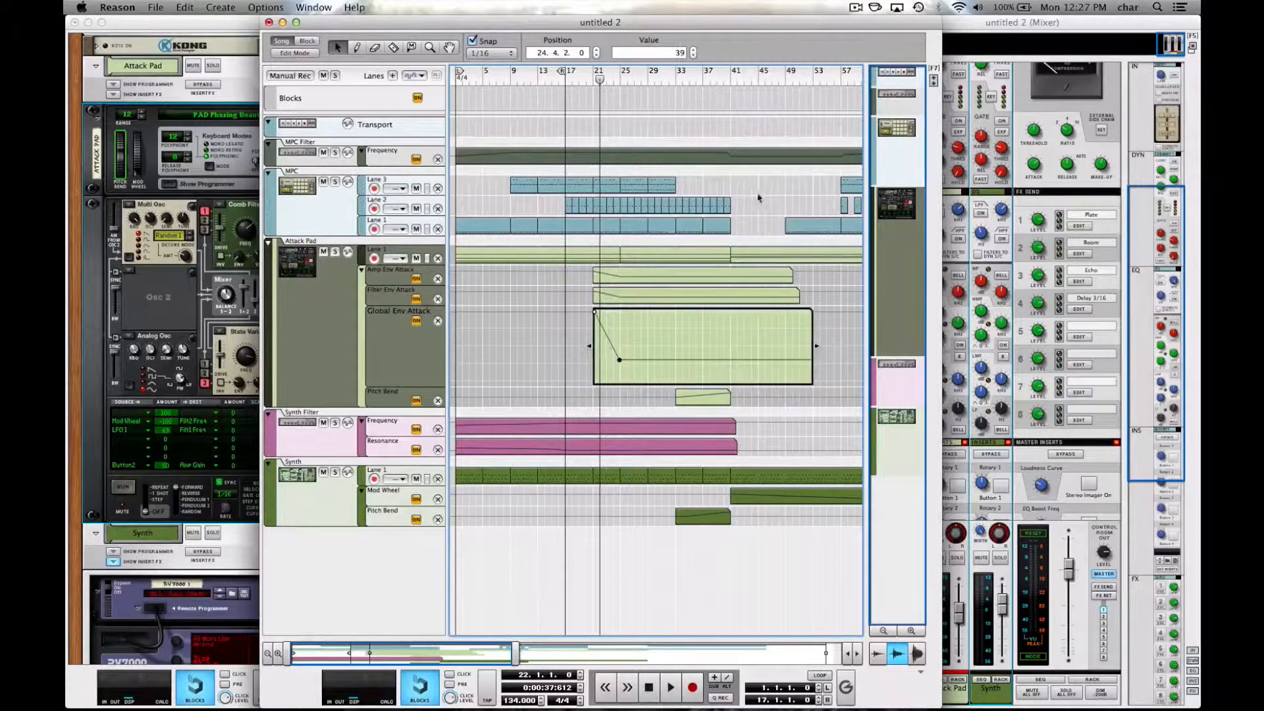
{"action": "left_click", "coordinate": [761, 198]}
Play the song from about bar 24 to hear the attack automation, checking the Attack Pad's Thor in the rack.
{"action": "scroll", "coordinate": [753, 249], "scroll_direction": "up", "scroll_amount": 5}
{"action": "left_click_drag", "start_coordinate": [661, 324], "coordinate": [617, 442]}
{"action": "left_click_drag", "start_coordinate": [642, 315], "coordinate": [719, 309]}
{"action": "left_click", "coordinate": [678, 464]}
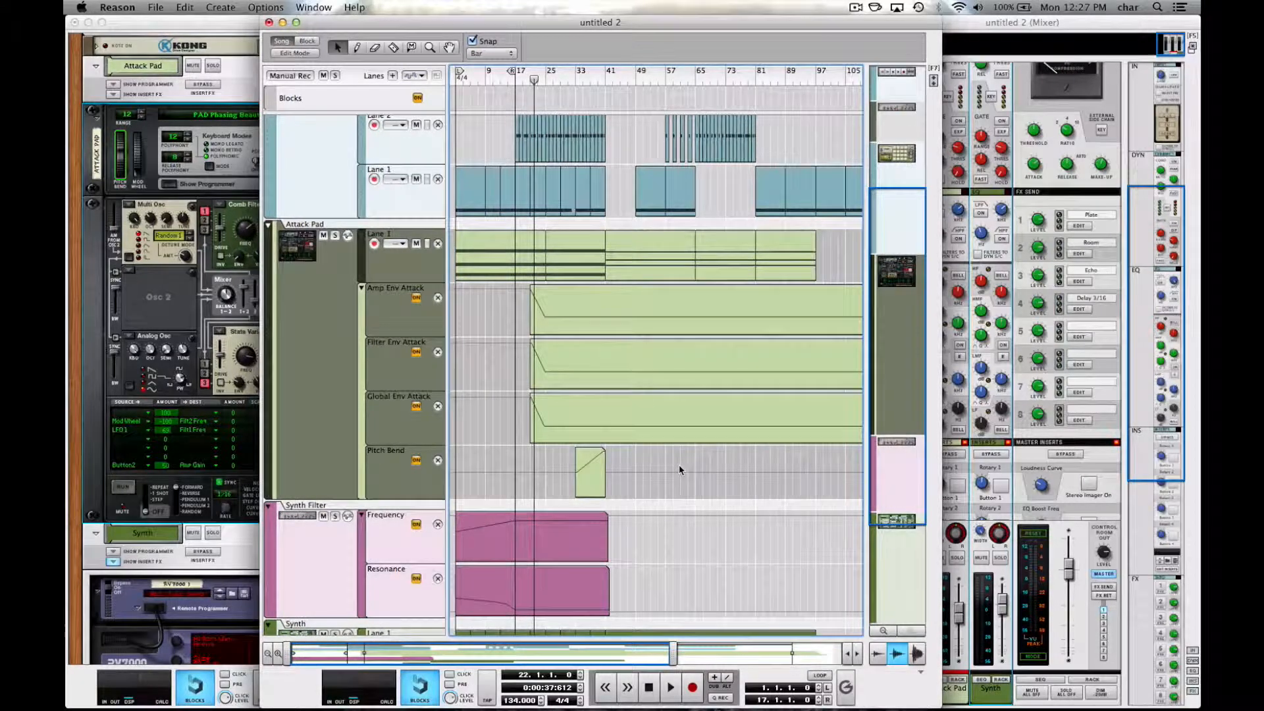
{"action": "scroll", "coordinate": [652, 474], "scroll_direction": "down", "scroll_amount": 5}
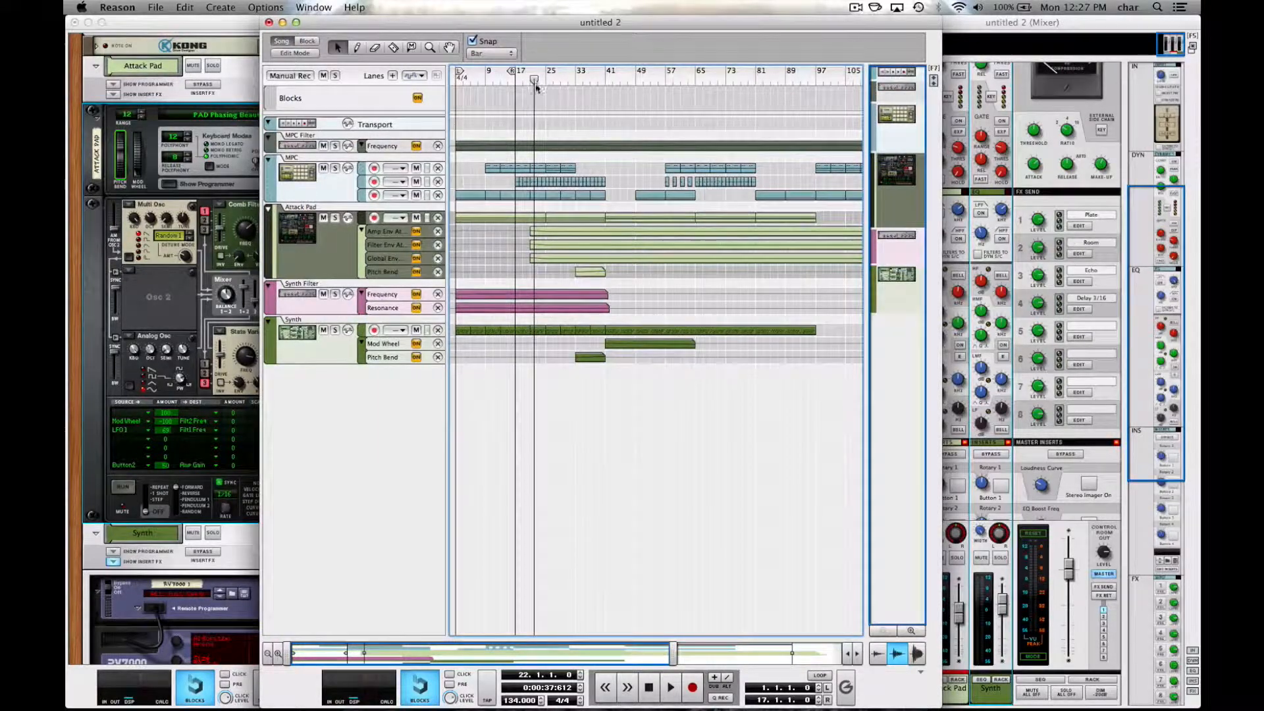
{"action": "mouse_move", "coordinate": [534, 83]}
{"action": "left_mouse_down"}
{"action": "mouse_move", "coordinate": [516, 83]}
{"action": "mouse_move", "coordinate": [546, 92]}
{"action": "left_mouse_up"}
{"action": "key", "text": "space"}
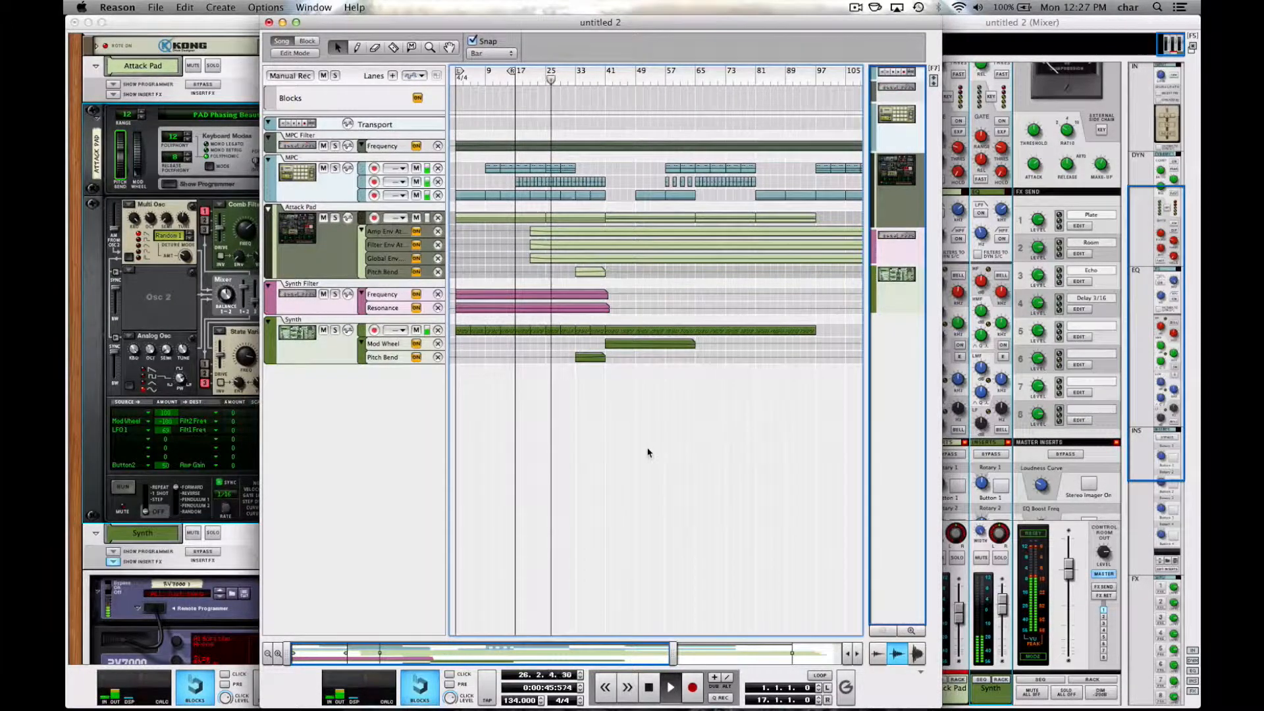
{"action": "left_click", "coordinate": [138, 154]}
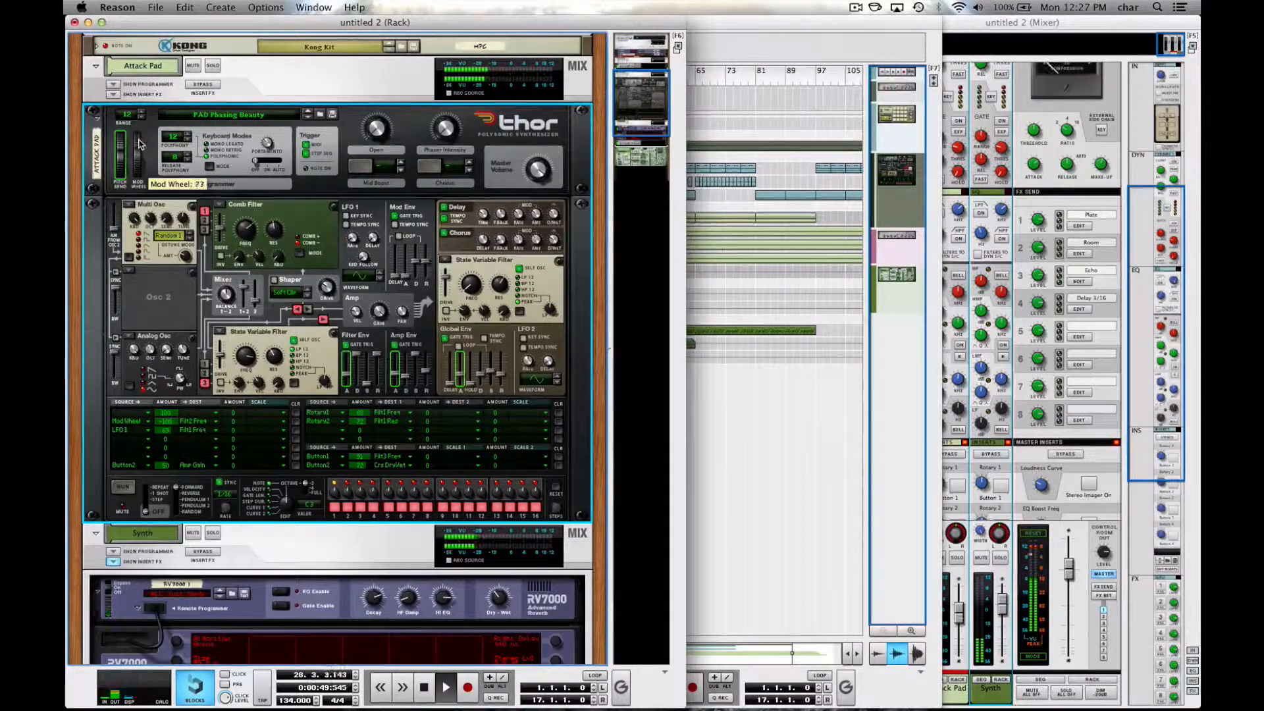
{"action": "left_click", "coordinate": [797, 37]}
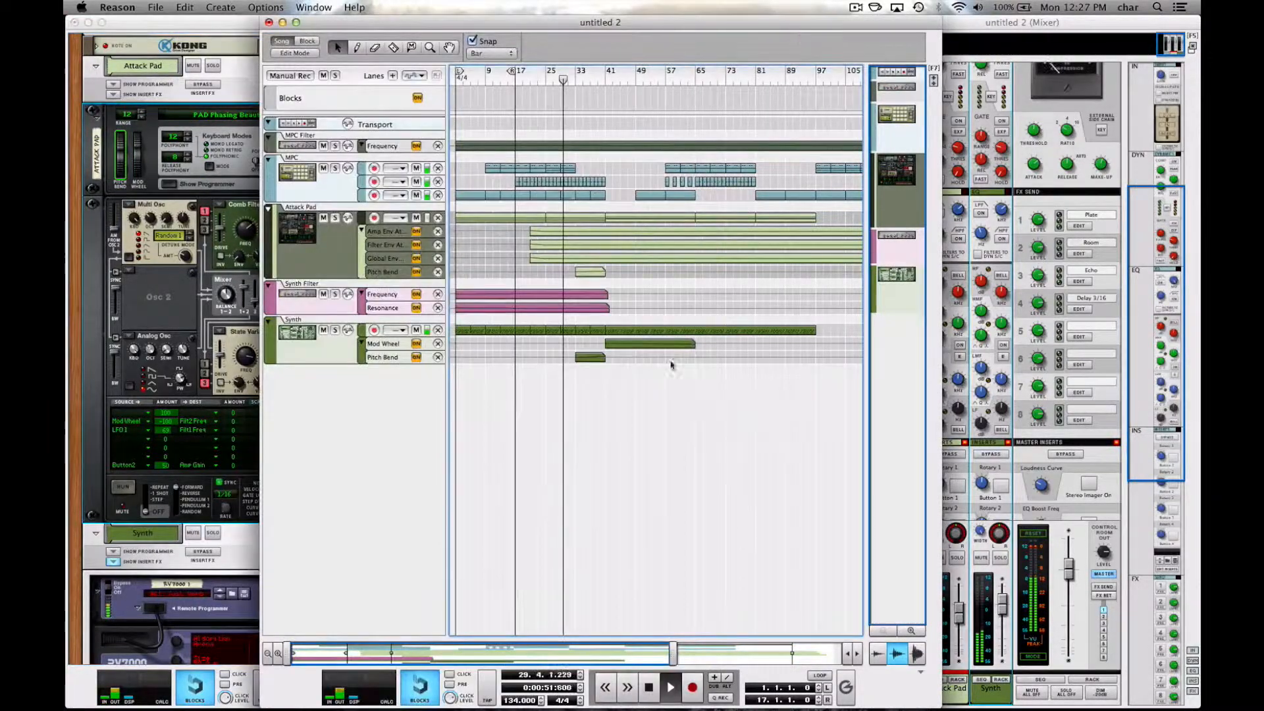
{"action": "scroll", "coordinate": [719, 495], "scroll_direction": "right", "scroll_amount": 5}
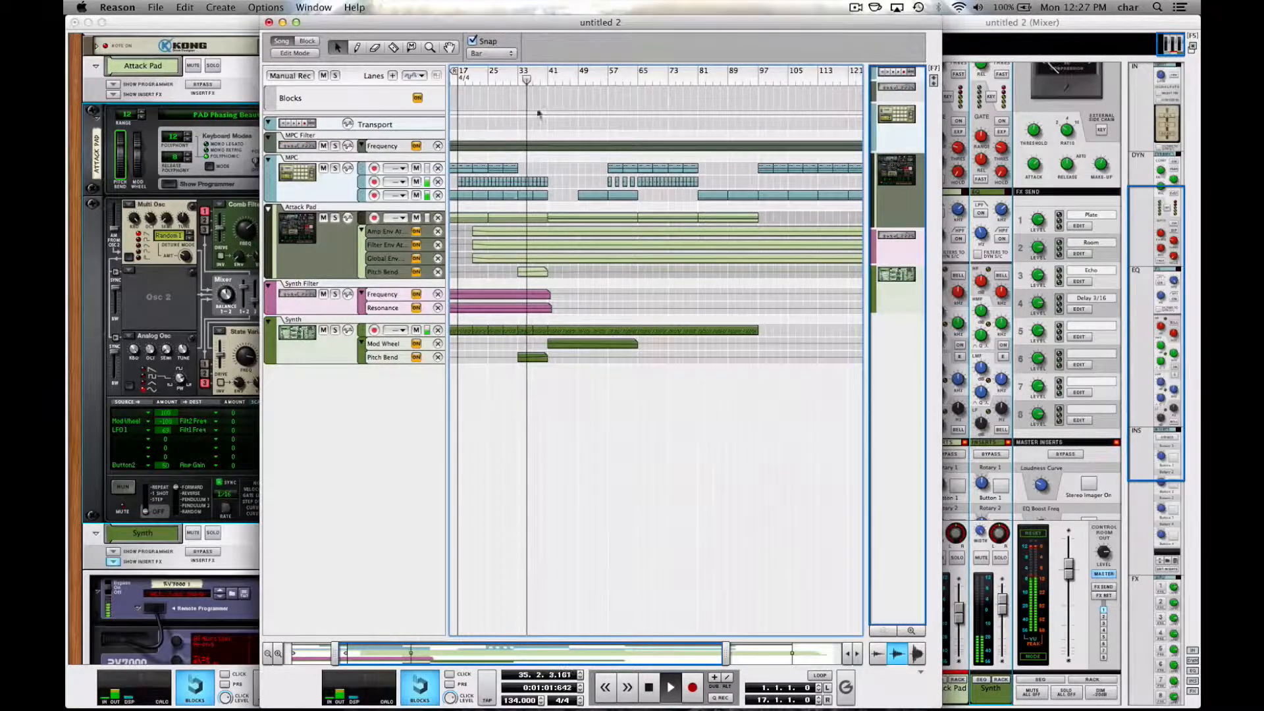
Move the zero-value starting point of the Synth's Pitch Bend automation to position 33.4.4 and leave the clip.
{"action": "double_click", "coordinate": [531, 356]}
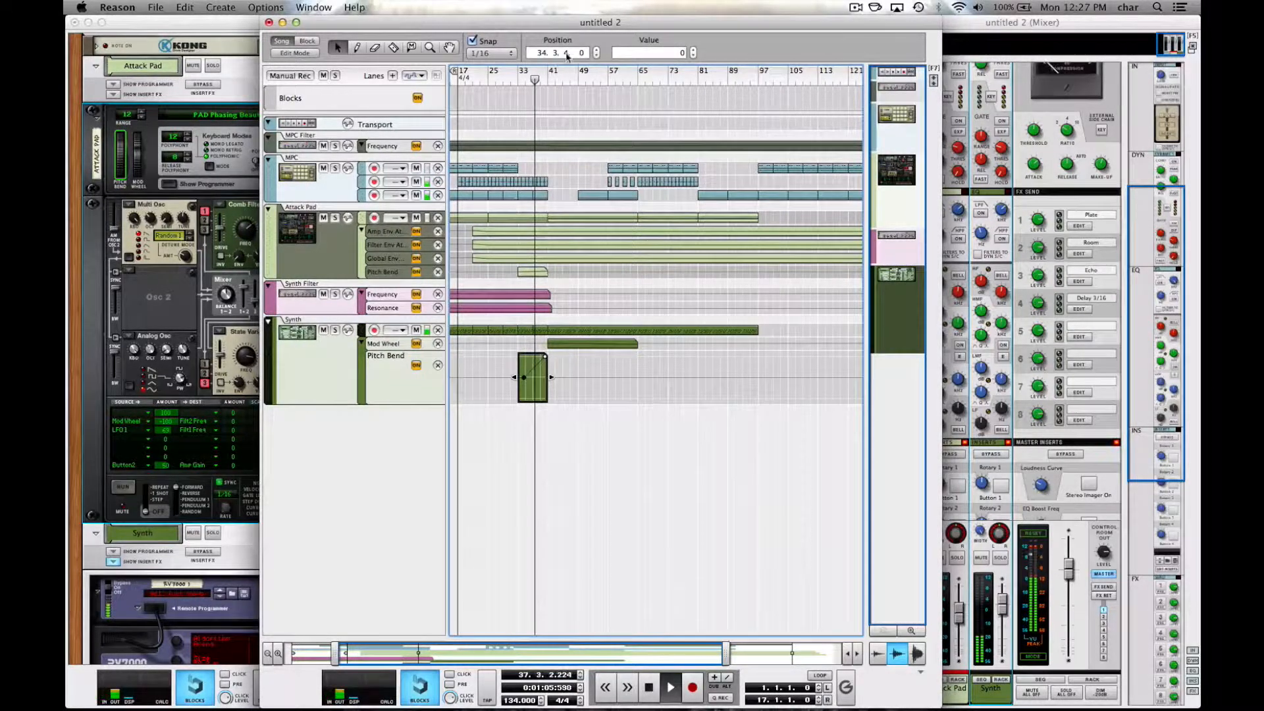
{"action": "left_click_drag", "start_coordinate": [567, 57], "coordinate": [565, 259]}
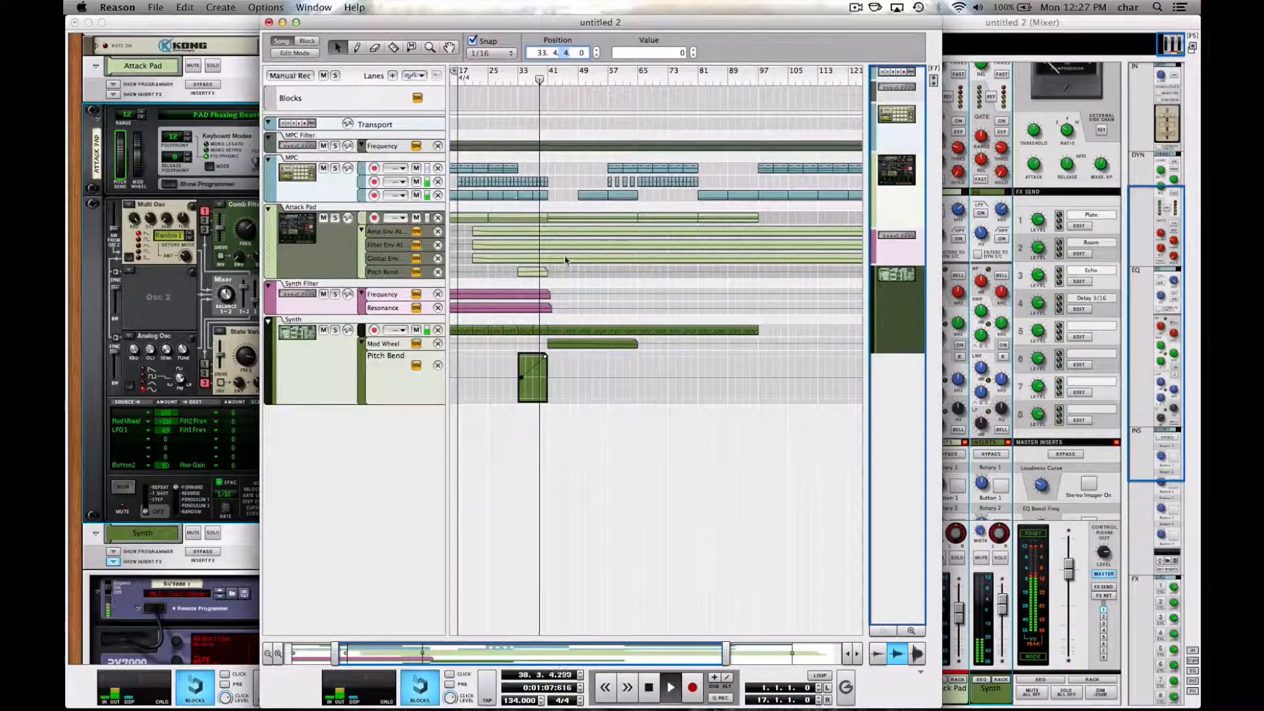
{"action": "left_click", "coordinate": [597, 437]}
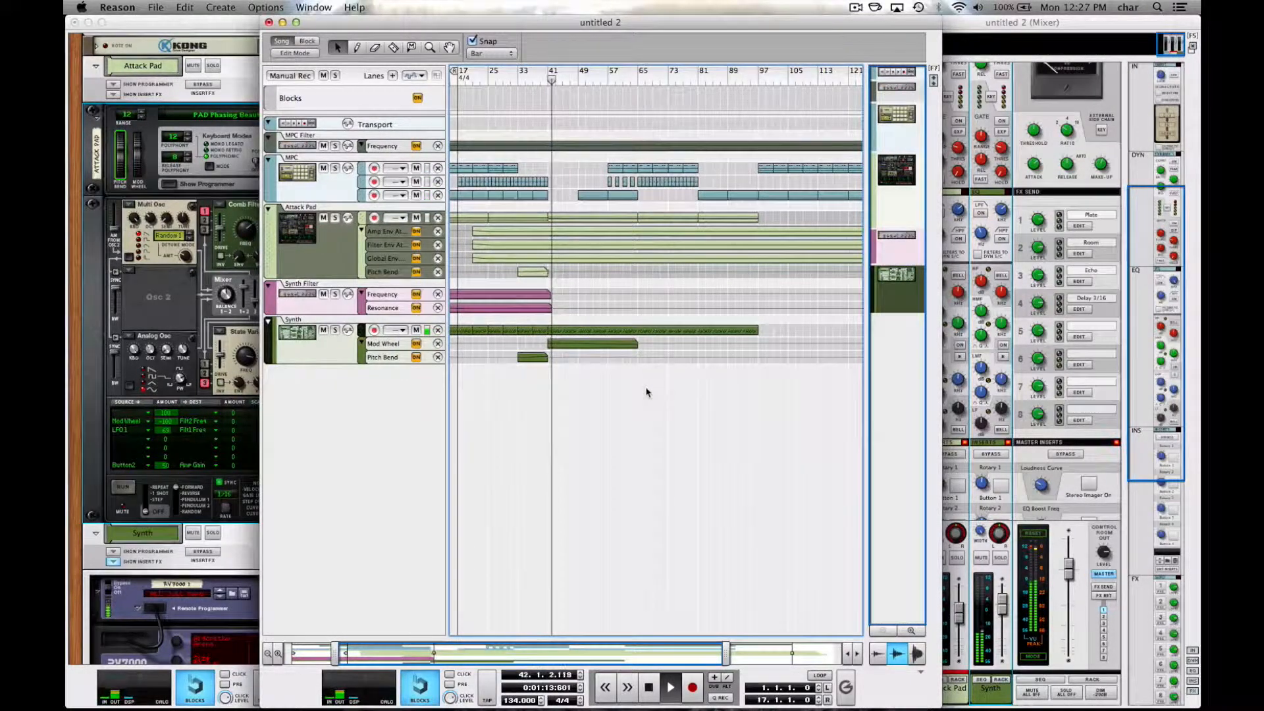
Open the Attack Pad note clip at bar 41, stop playback and shorten its three chord notes to a length of 1.3.2.
{"action": "double_click", "coordinate": [563, 225]}
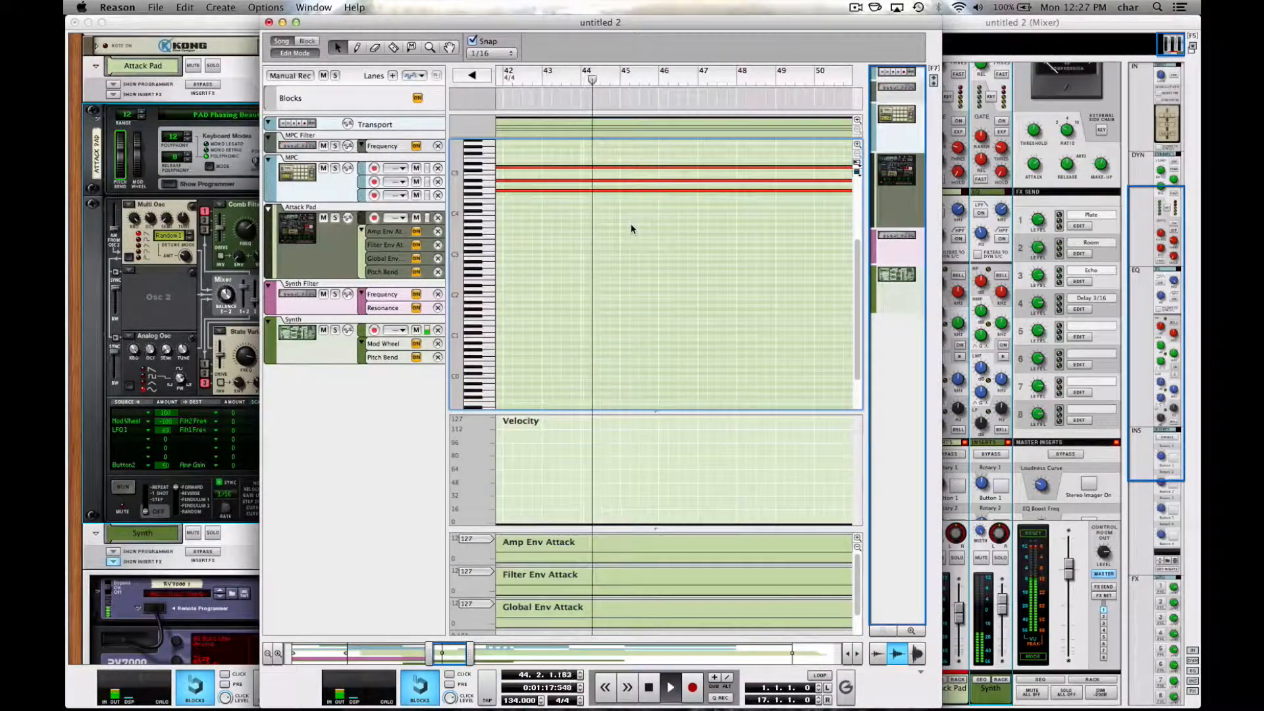
{"action": "key", "text": "space"}
{"action": "scroll", "coordinate": [631, 229], "scroll_direction": "down", "scroll_amount": 5}
{"action": "scroll", "coordinate": [631, 229], "scroll_direction": "up", "scroll_amount": 5}
{"action": "scroll", "coordinate": [630, 223], "scroll_direction": "up", "scroll_amount": 3}
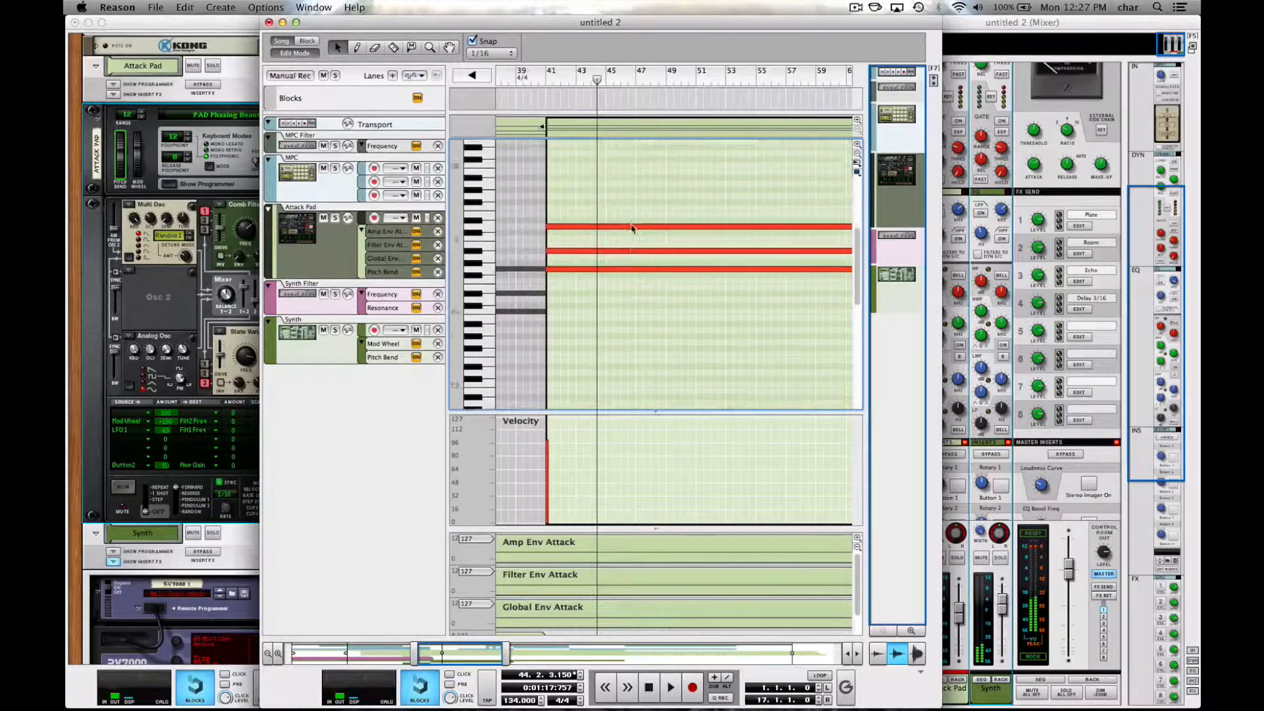
{"action": "scroll", "coordinate": [632, 222], "scroll_direction": "down", "scroll_amount": 3}
{"action": "left_click_drag", "start_coordinate": [645, 193], "coordinate": [768, 346]}
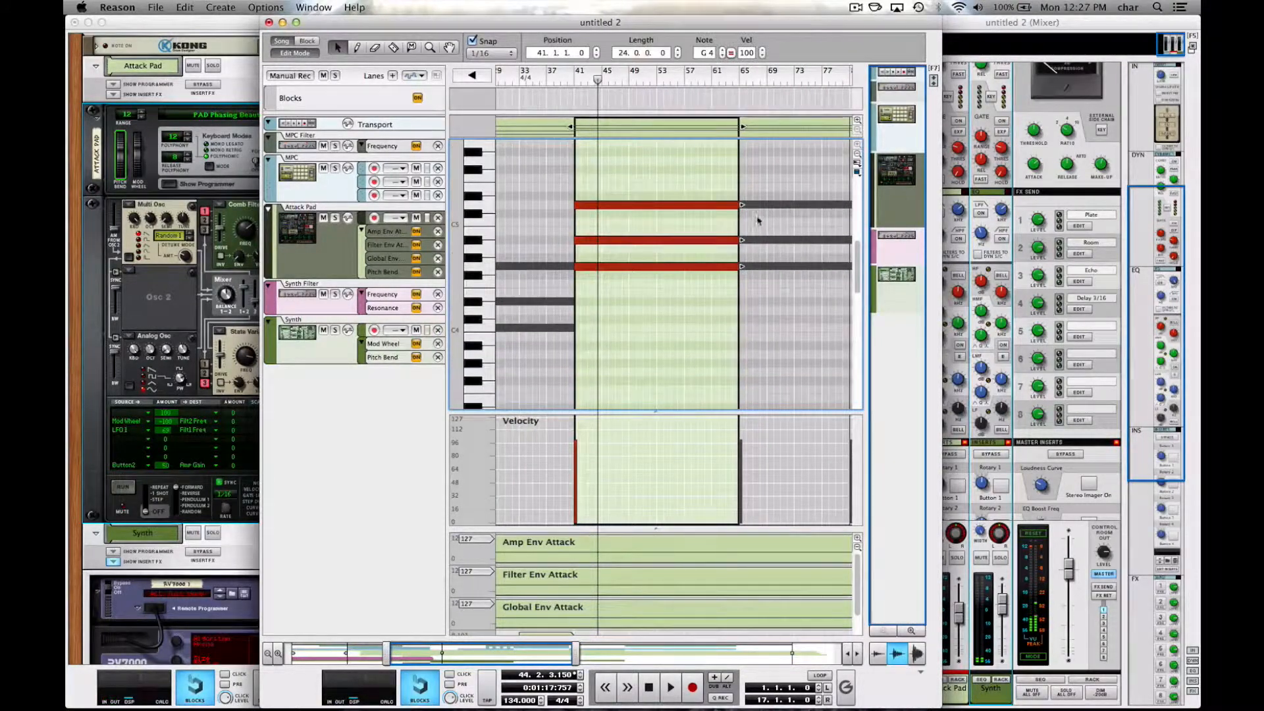
{"action": "left_click_drag", "start_coordinate": [741, 205], "coordinate": [583, 205]}
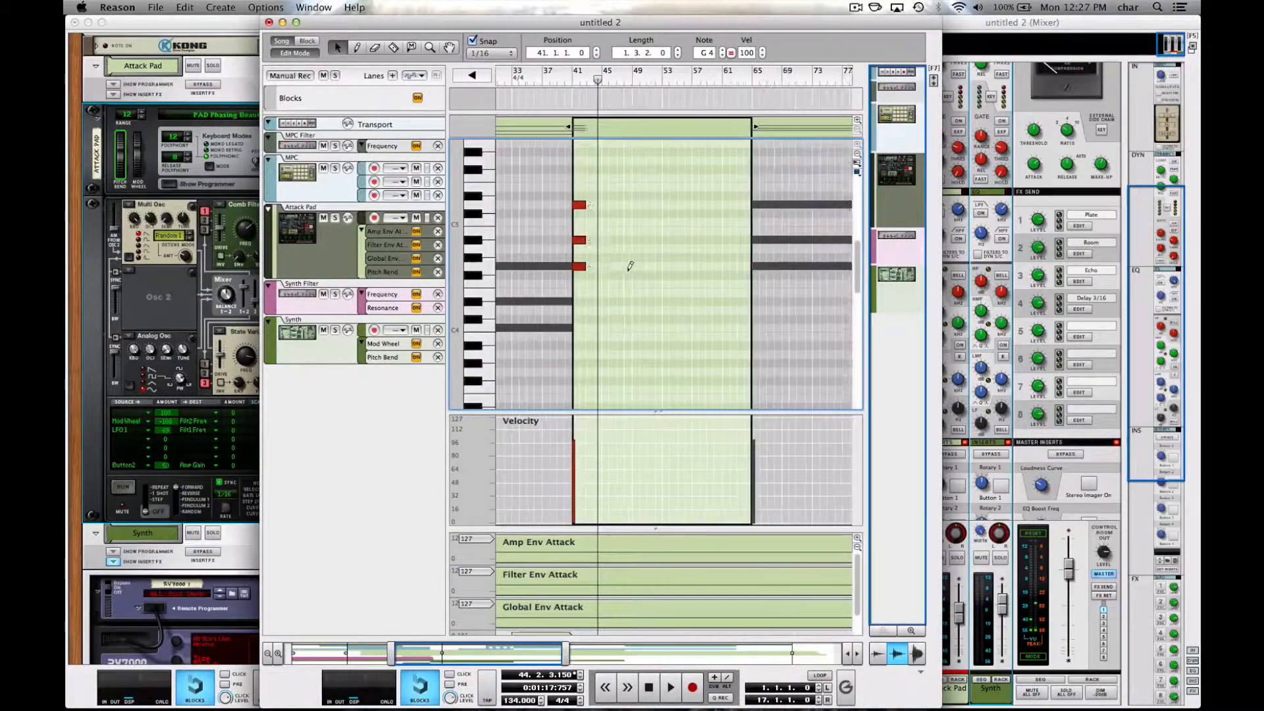
Play from just before bar 41 to hear the shortened Attack Pad chord, then stop playback.
{"action": "scroll", "coordinate": [626, 263], "scroll_direction": "up", "scroll_amount": 5}
{"action": "scroll", "coordinate": [626, 263], "scroll_direction": "down", "scroll_amount": 3}
{"action": "scroll", "coordinate": [629, 272], "scroll_direction": "left", "scroll_amount": 4}
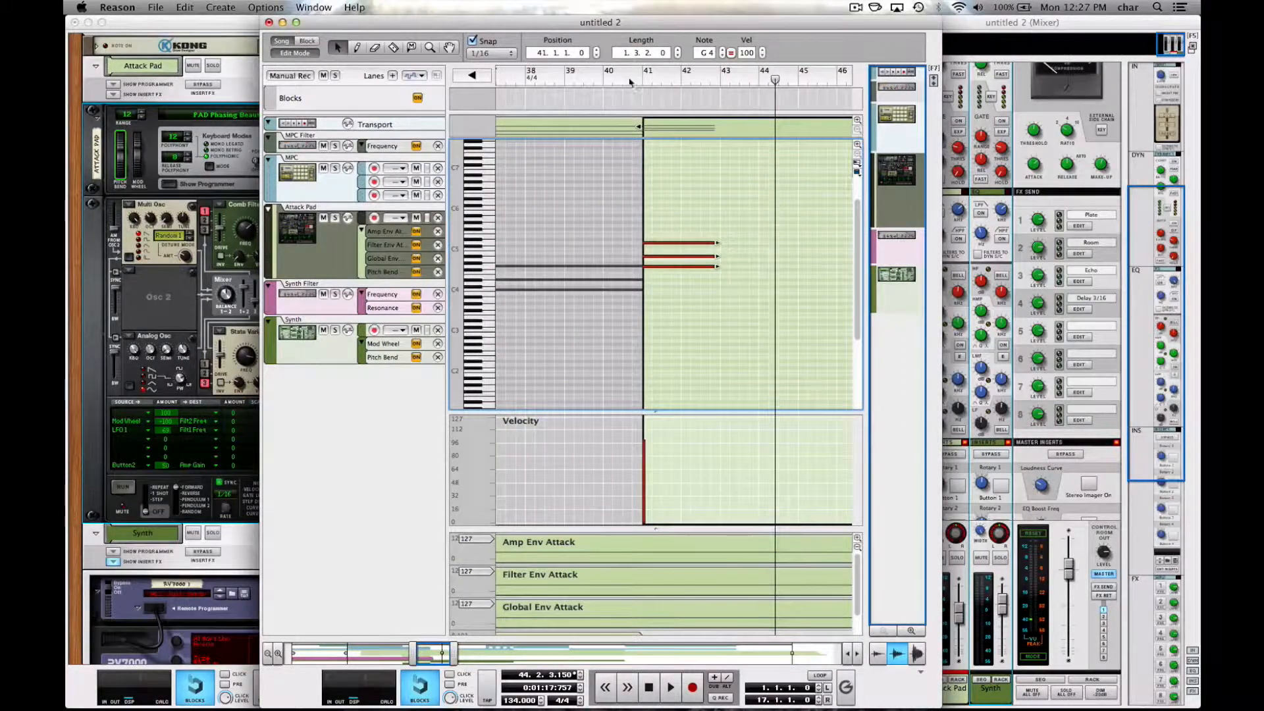
{"action": "left_click", "coordinate": [630, 81]}
{"action": "key", "text": "space"}
{"action": "scroll", "coordinate": [715, 183], "scroll_direction": "right", "scroll_amount": 3}
{"action": "left_click", "coordinate": [637, 251]}
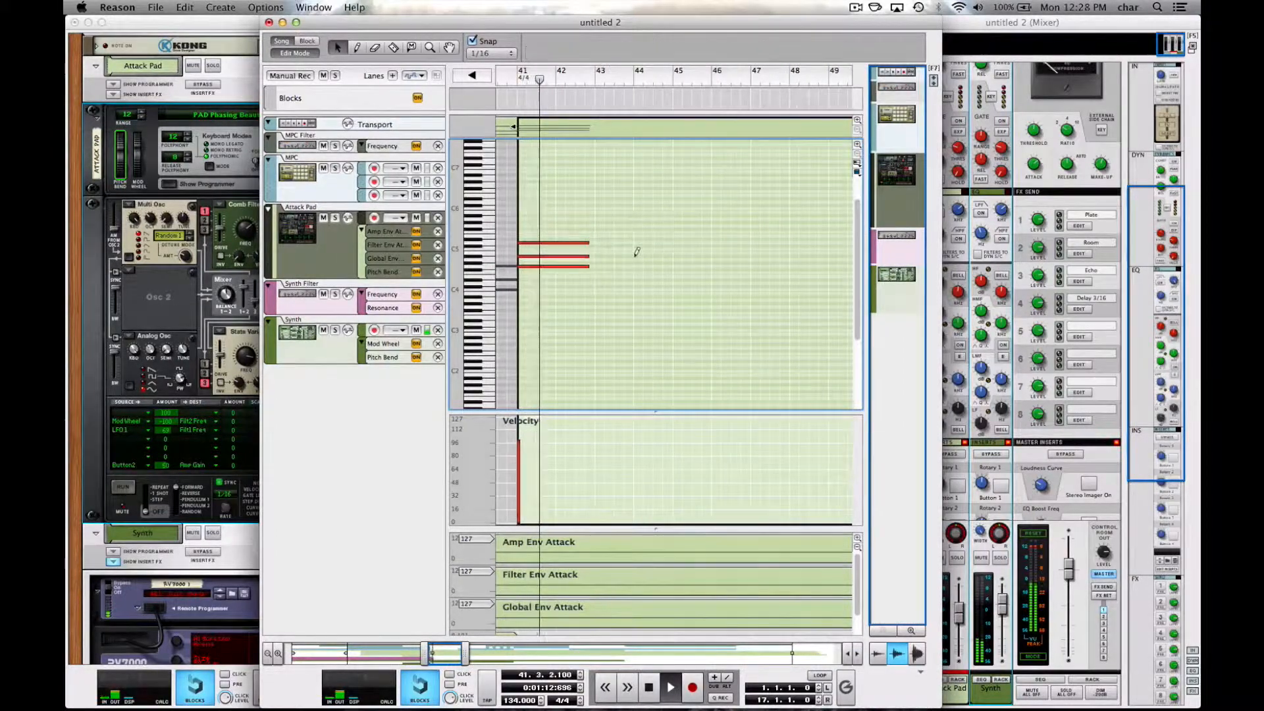
{"action": "scroll", "coordinate": [636, 252], "scroll_direction": "up", "scroll_amount": 4}
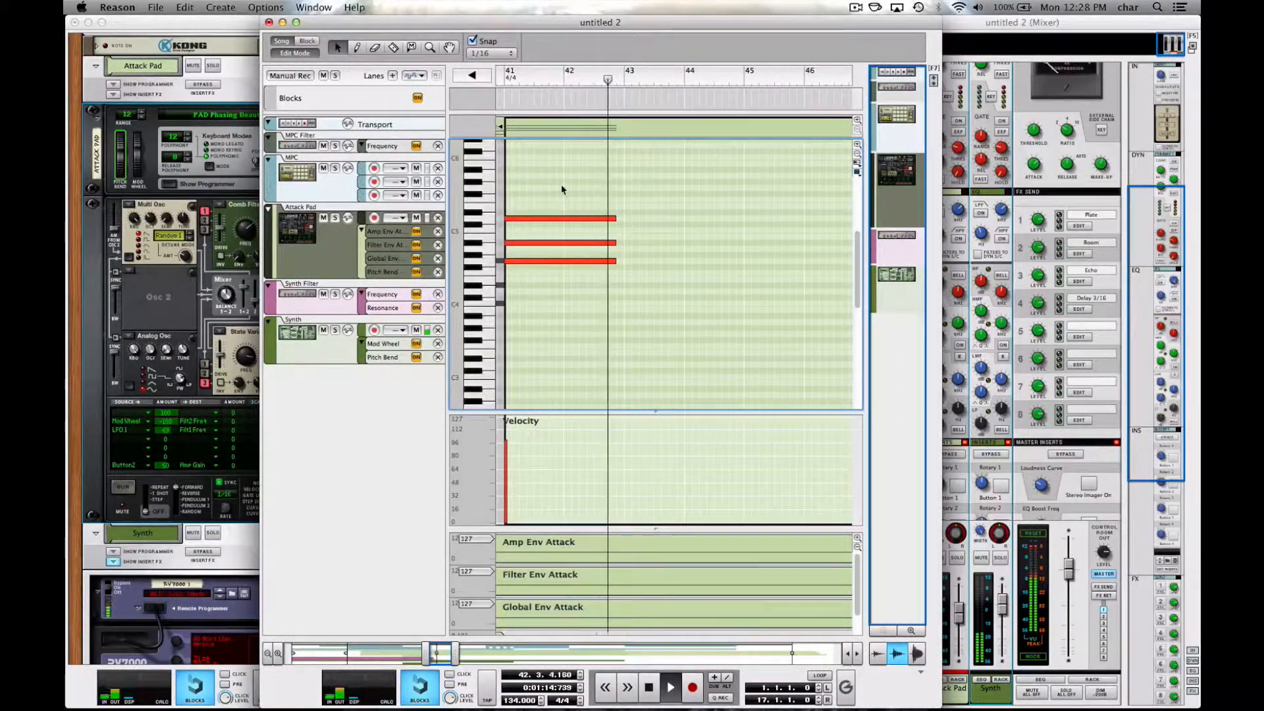
{"action": "key", "text": "space"}
Lengthen the three chord notes at bar 41 to two bars and duplicate them to bar 43.
{"action": "key", "text": "super+a"}
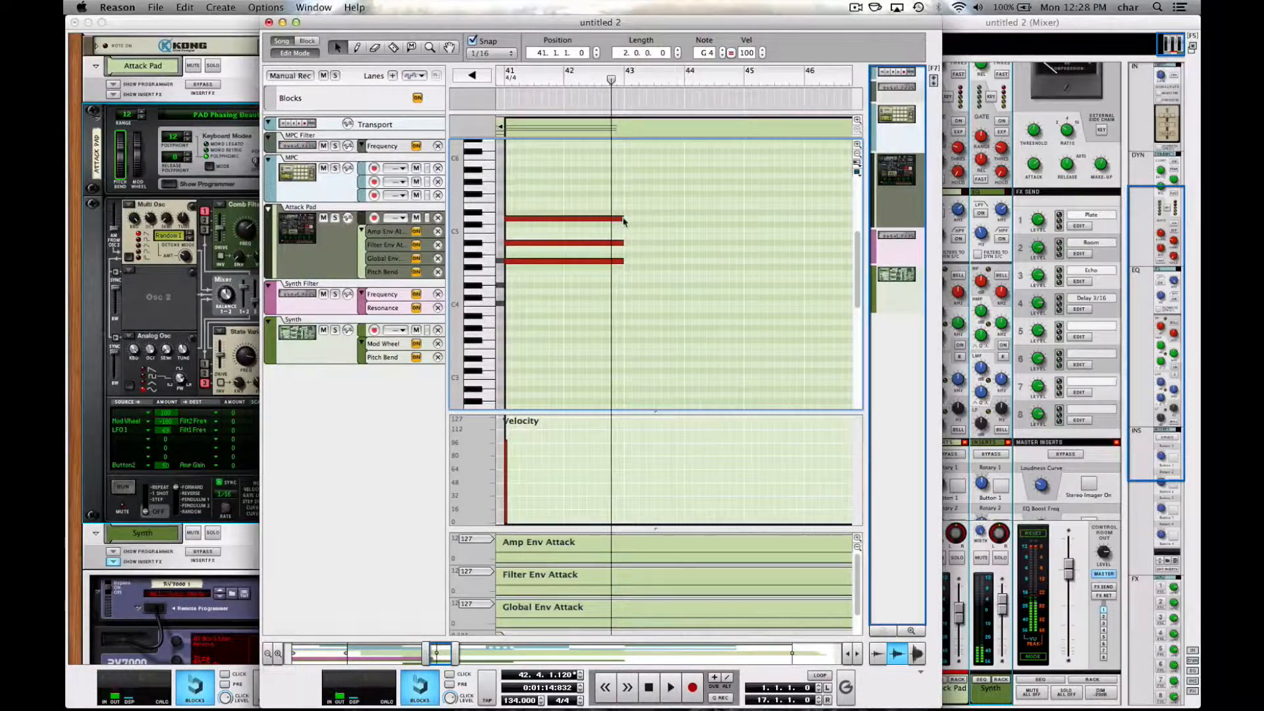
{"action": "key", "text": "super+d"}
{"action": "left_click", "coordinate": [643, 210]}
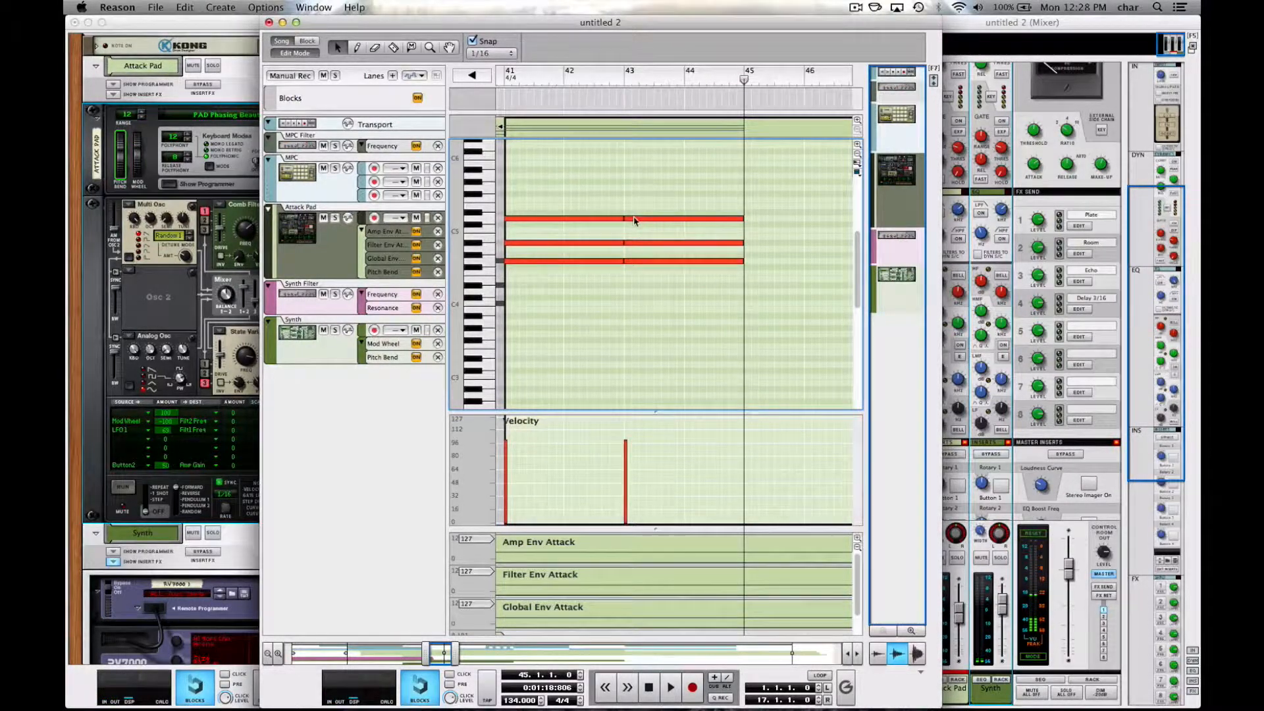
Move the top note of the bar 43 chord down to C4 and its middle note down to D#4.
{"action": "left_click_drag", "start_coordinate": [633, 220], "coordinate": [631, 287]}
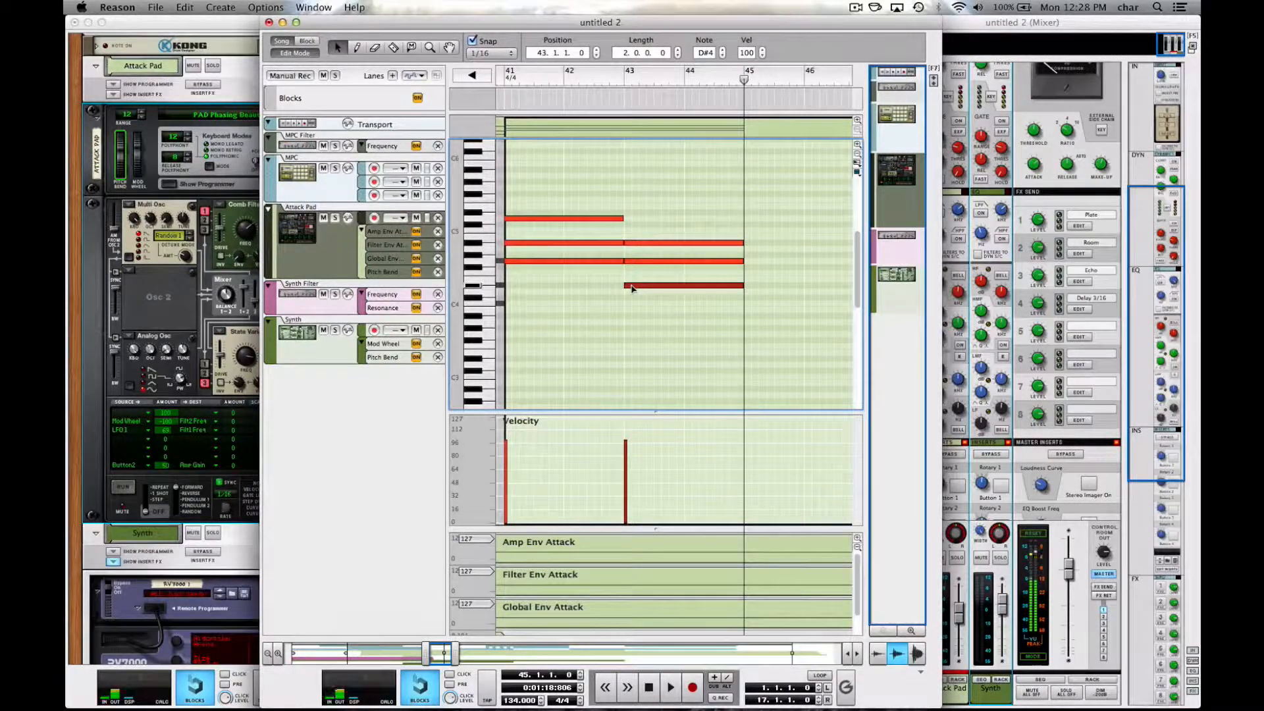
{"action": "left_click_drag", "start_coordinate": [631, 288], "coordinate": [634, 304]}
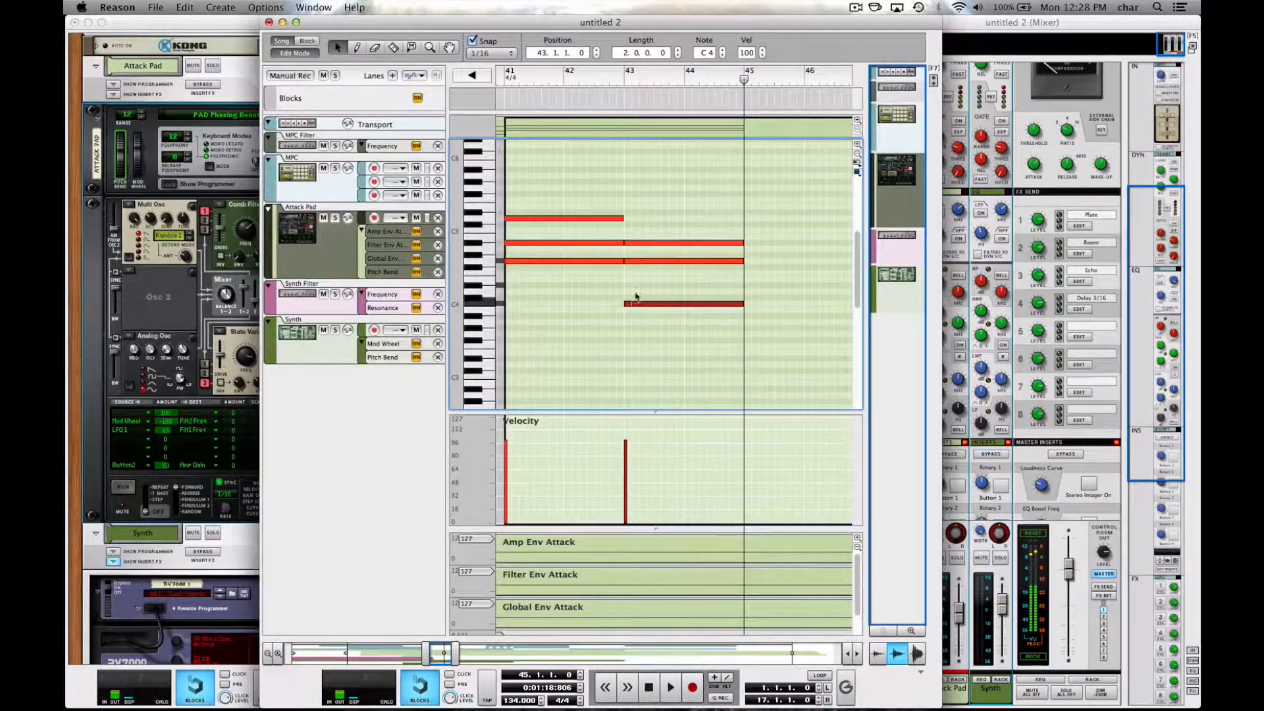
{"action": "left_click_drag", "start_coordinate": [635, 244], "coordinate": [632, 287]}
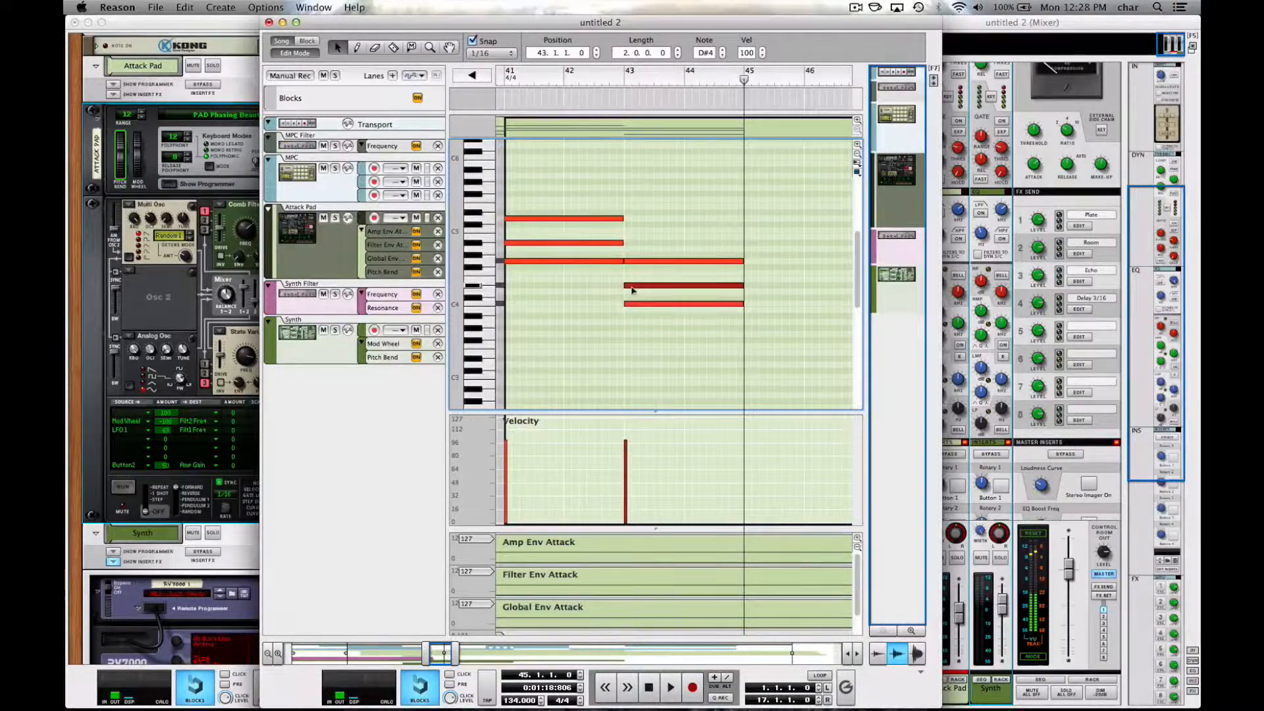
Play the Attack Pad chords from bar 41 to hear the change at bar 43.
{"action": "left_click", "coordinate": [503, 81]}
{"action": "key", "text": "space"}
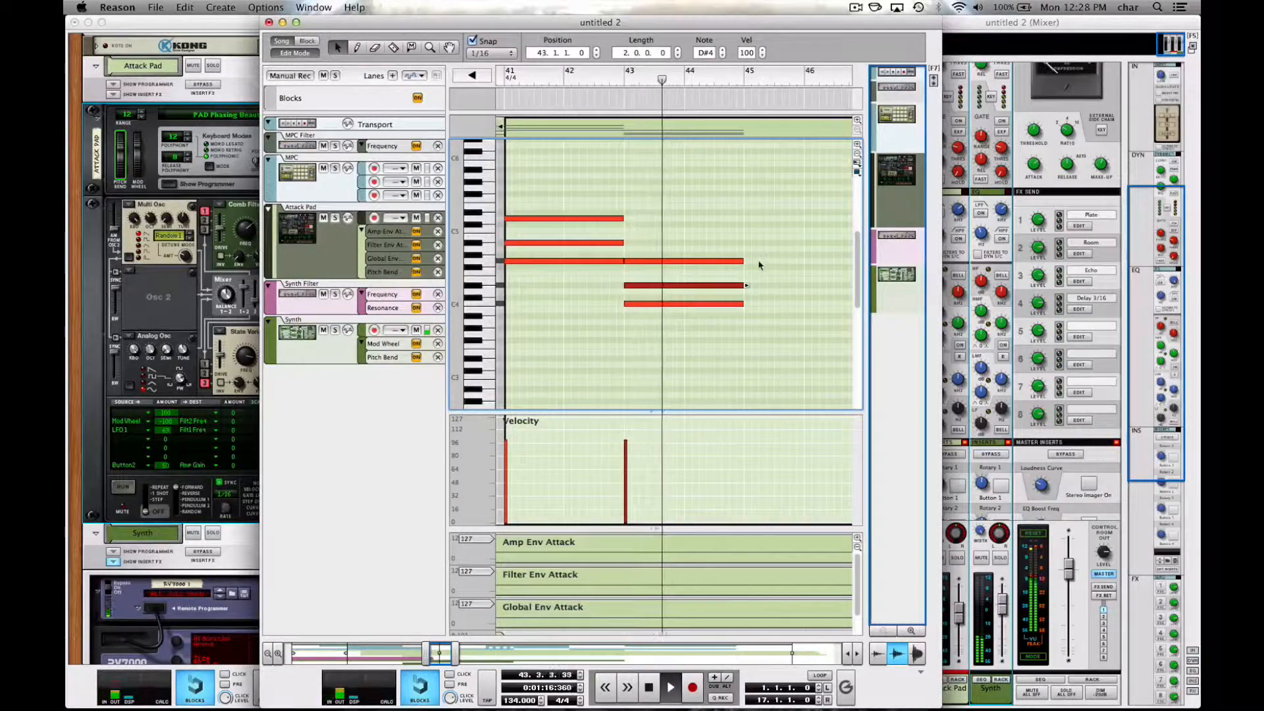
{"action": "scroll", "coordinate": [757, 262], "scroll_direction": "down", "scroll_amount": 2}
{"action": "scroll", "coordinate": [755, 268], "scroll_direction": "up", "scroll_amount": 6}
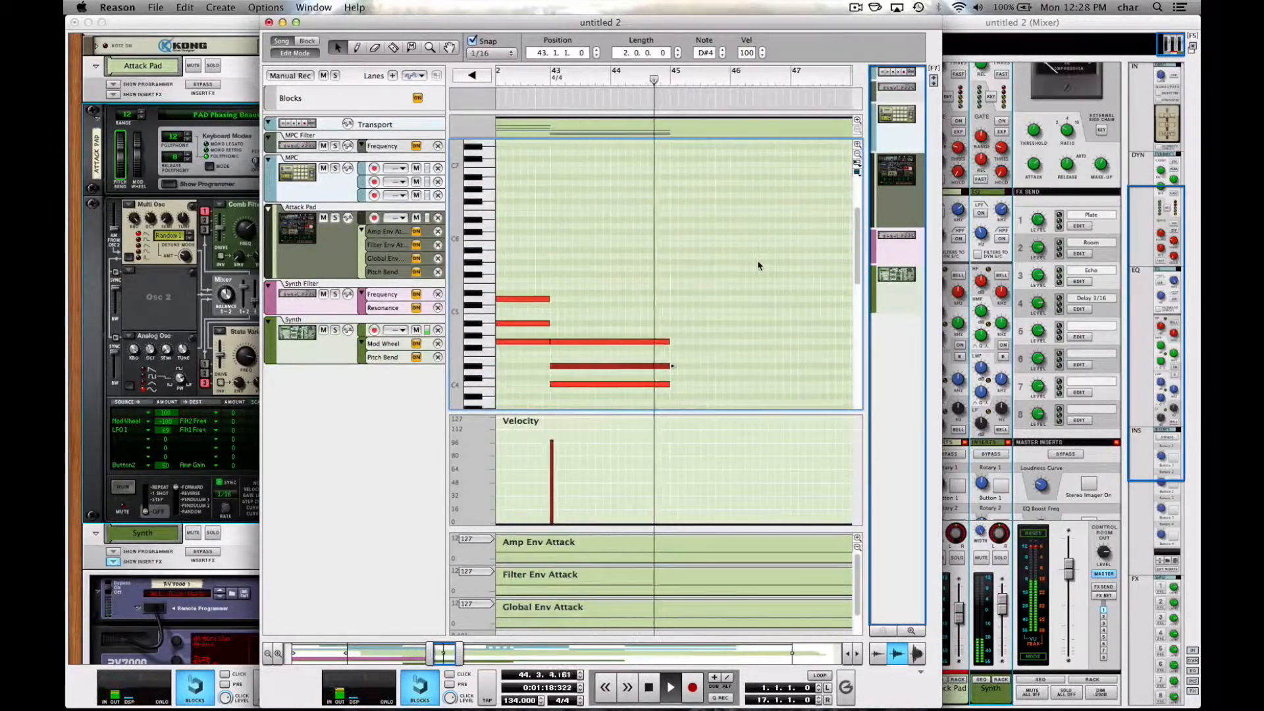
{"action": "scroll", "coordinate": [691, 233], "scroll_direction": "down", "scroll_amount": 4}
Duplicate the bar 43 chord to bar 45 and raise the copy's top note to A#4.
{"action": "left_click_drag", "start_coordinate": [691, 233], "coordinate": [552, 323]}
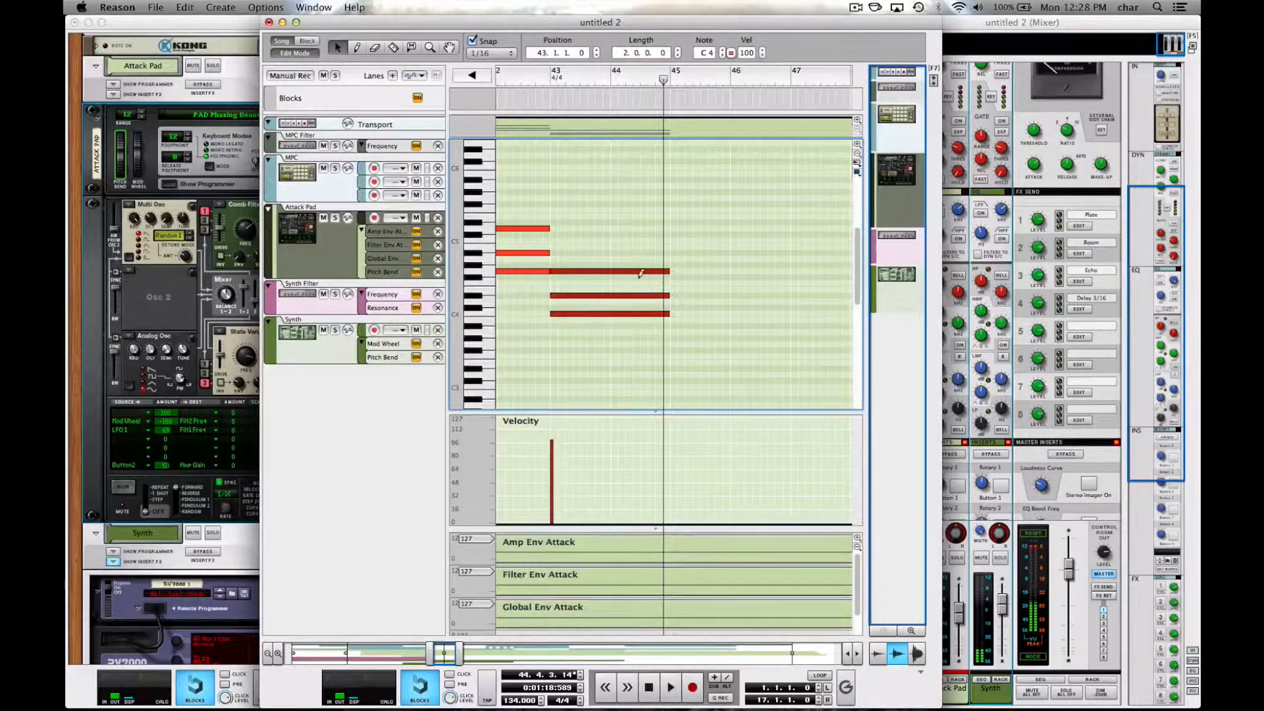
{"action": "key", "text": "super+d"}
{"action": "left_click", "coordinate": [686, 243]}
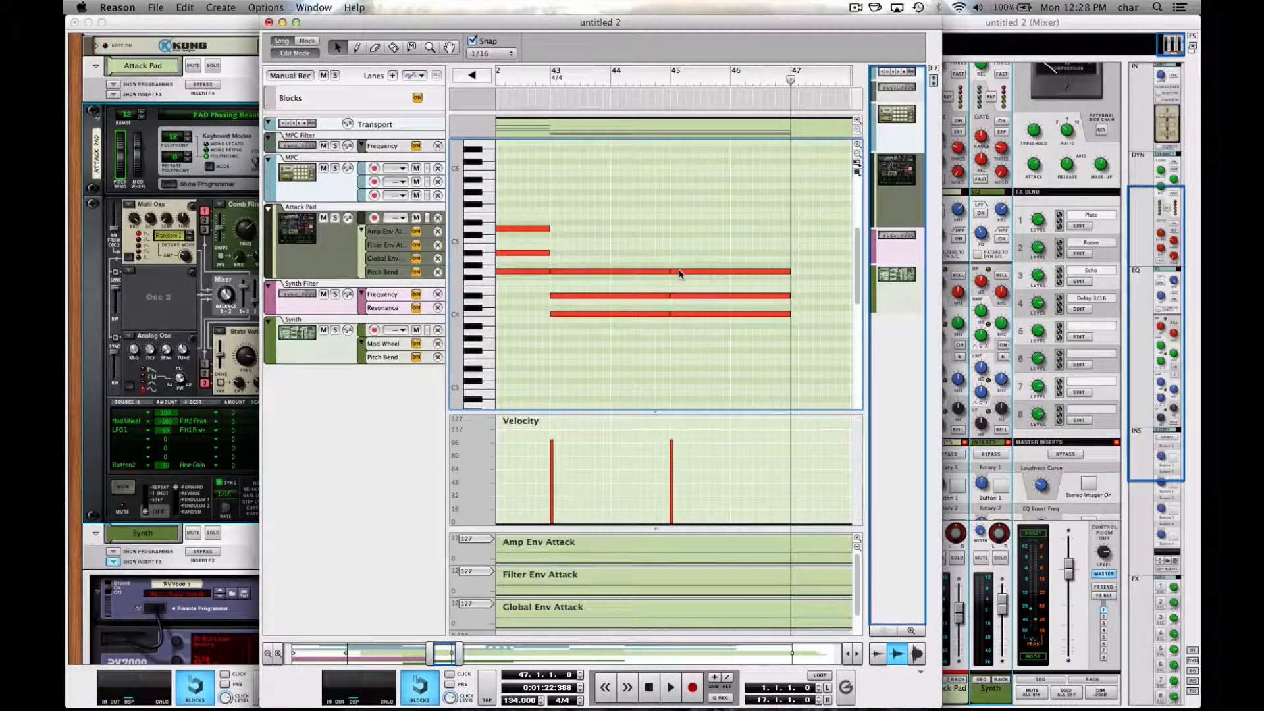
{"action": "left_click_drag", "start_coordinate": [679, 272], "coordinate": [676, 254]}
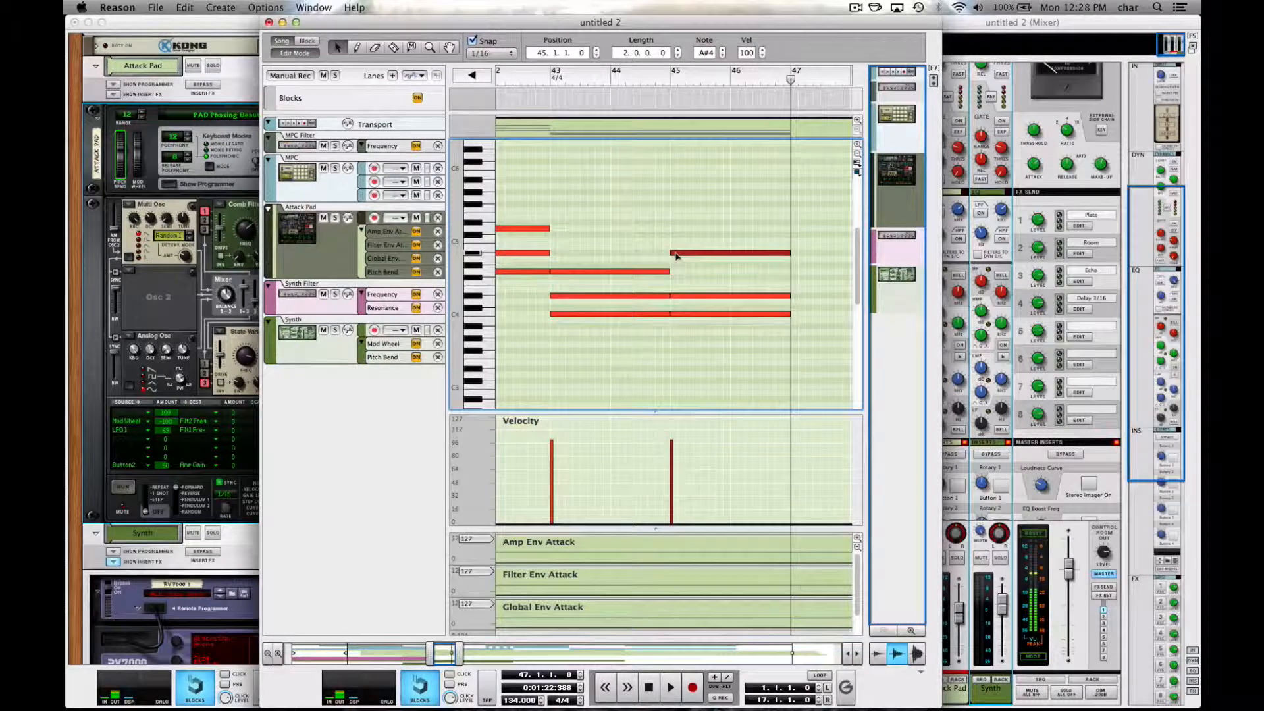
Change the lower two notes of the Attack Pad chord at bar 45 to F4 and D4.
{"action": "mouse_move", "coordinate": [677, 297]}
{"action": "left_mouse_down"}
{"action": "mouse_move", "coordinate": [677, 284]}
{"action": "mouse_move", "coordinate": [676, 303]}
{"action": "left_mouse_up"}
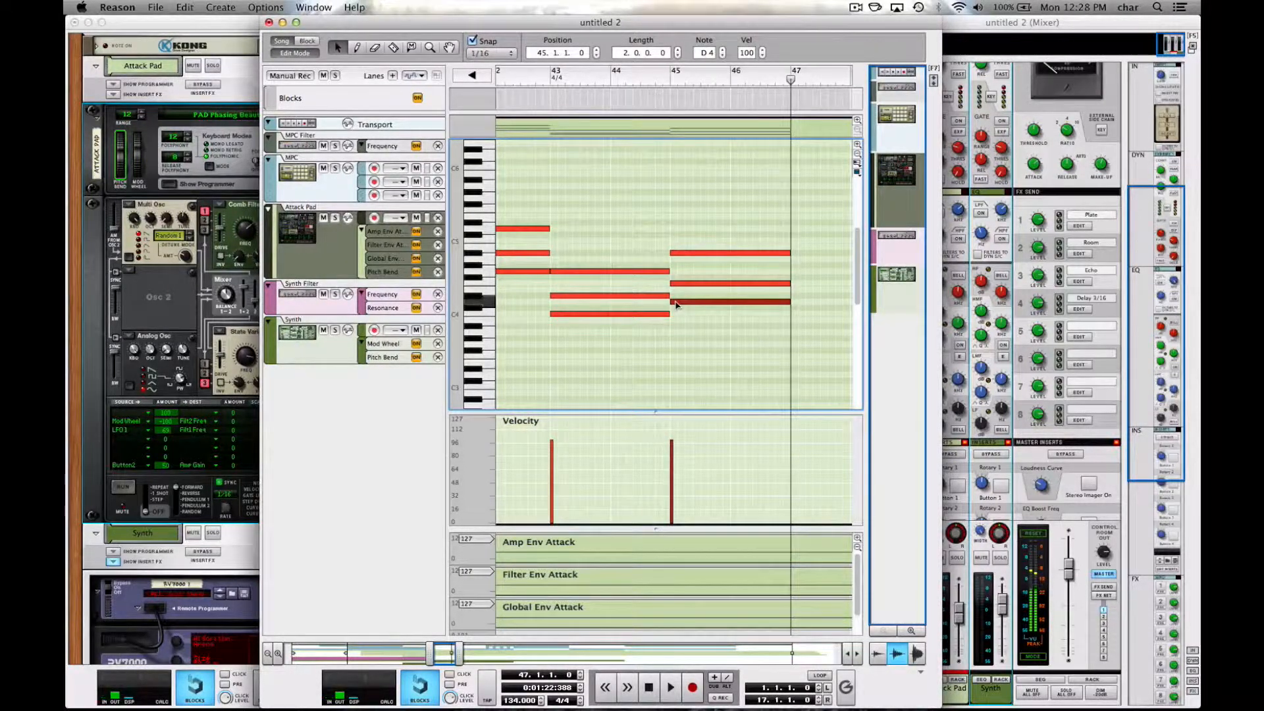
{"action": "scroll", "coordinate": [653, 248], "scroll_direction": "left", "scroll_amount": 2}
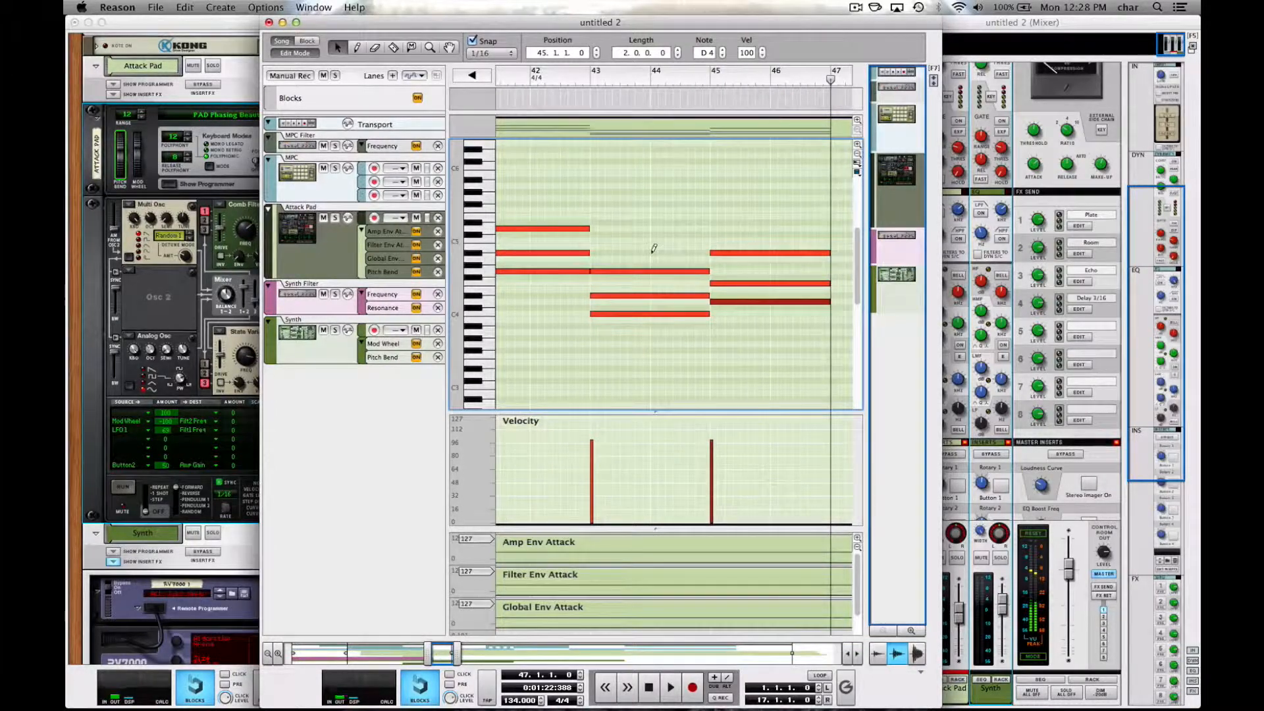
{"action": "scroll", "coordinate": [653, 248], "scroll_direction": "right", "scroll_amount": 3}
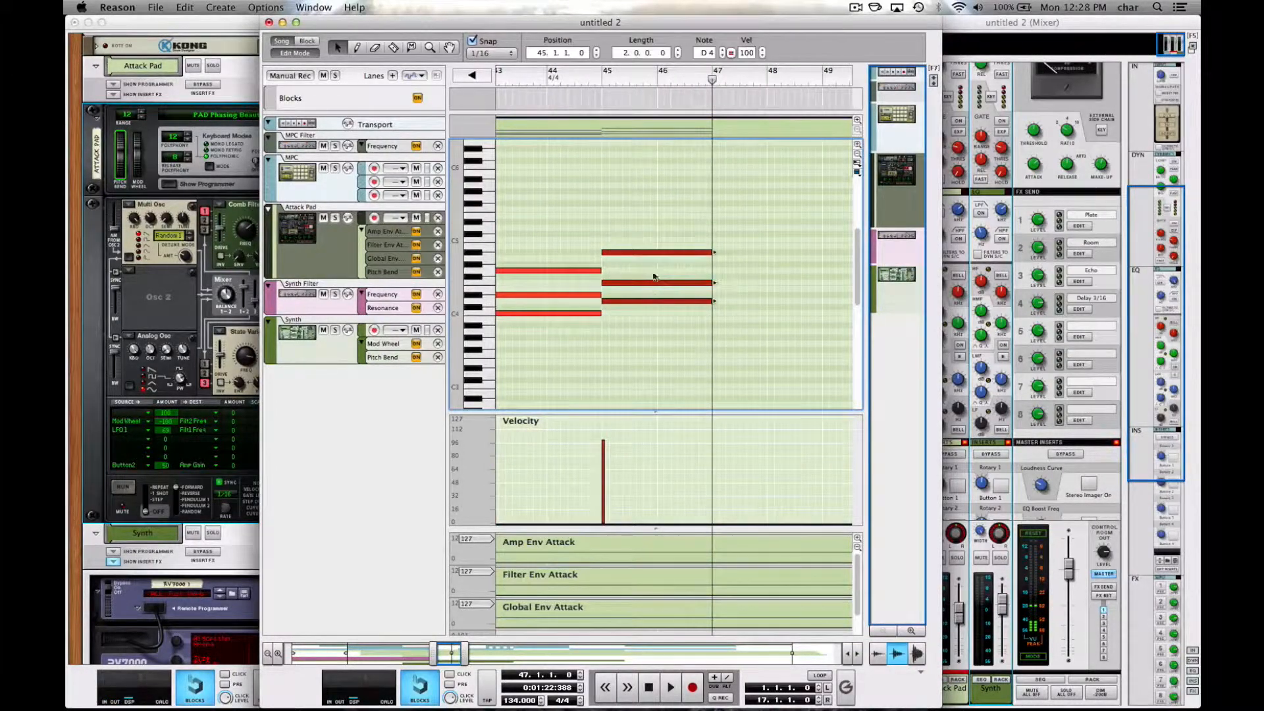
Duplicate the bar 45 chord to bar 47 and move the copy's notes to C5, G4 and F4.
{"action": "key", "text": "super+d"}
{"action": "left_click", "coordinate": [722, 210]}
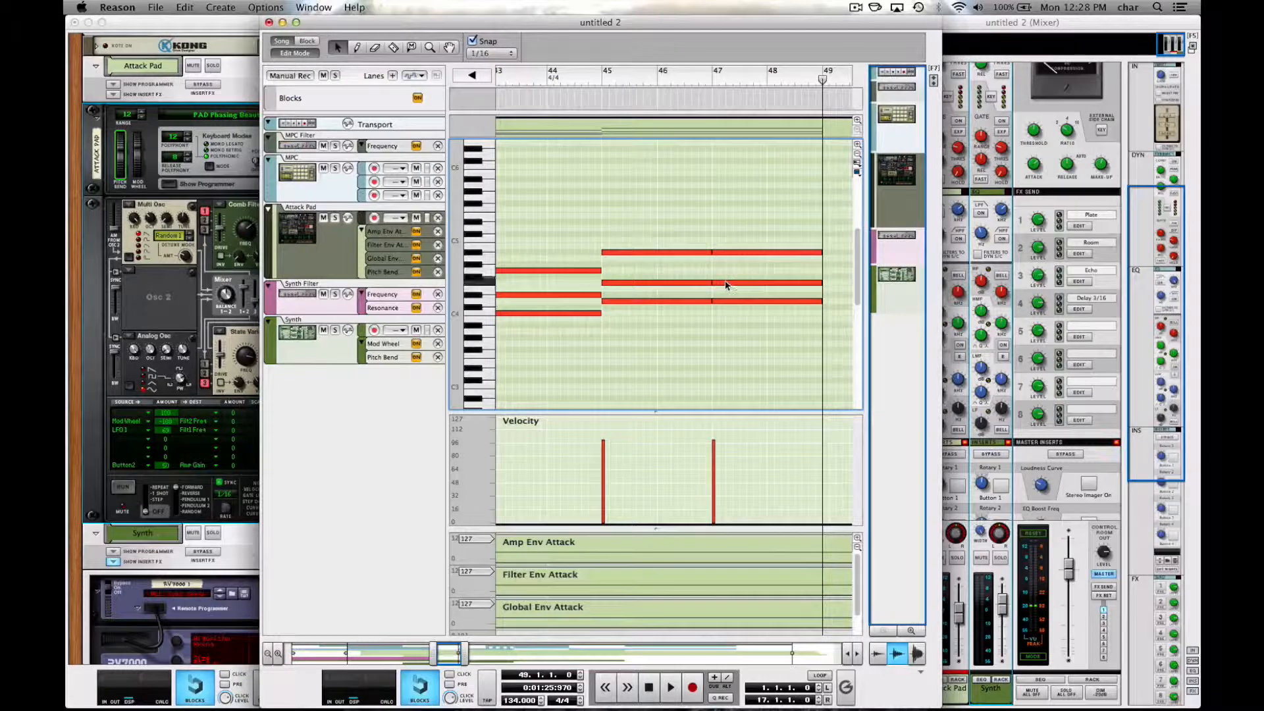
{"action": "left_click_drag", "start_coordinate": [726, 284], "coordinate": [713, 237]}
Play the Attack Pad from just before bar 41 to hear the four-chord progression.
{"action": "scroll", "coordinate": [692, 213], "scroll_direction": "down", "scroll_amount": 3}
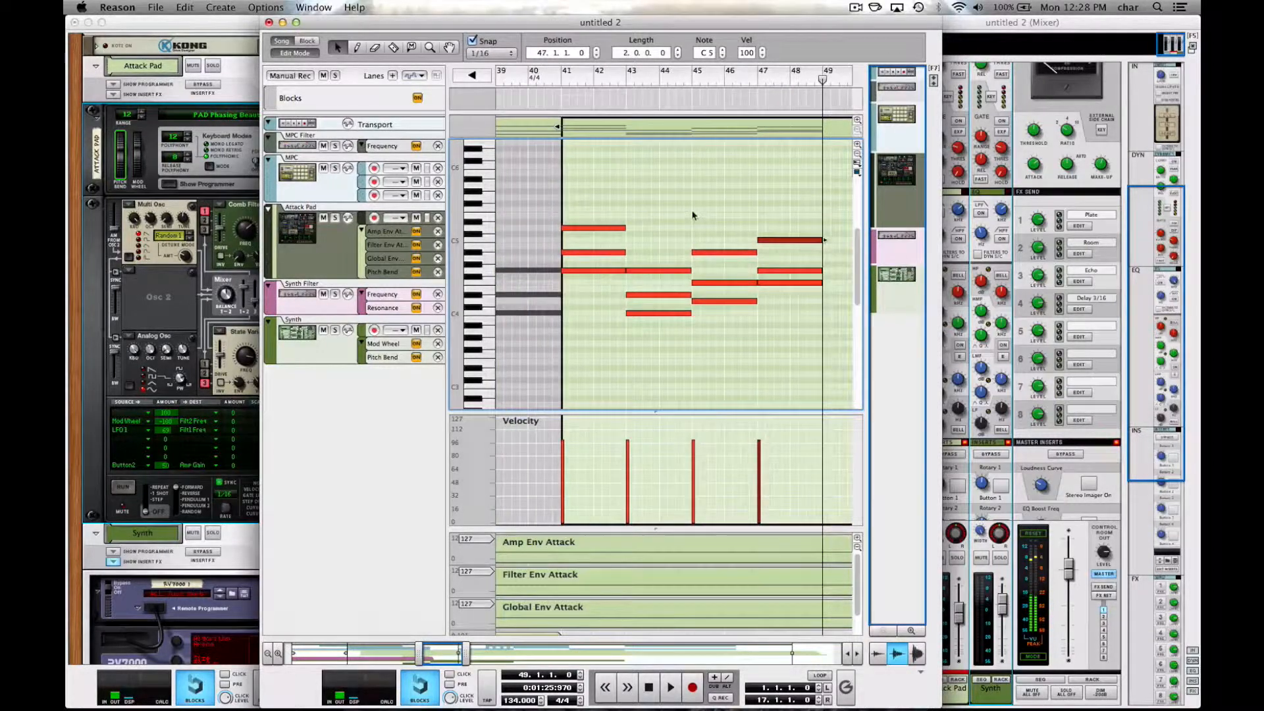
{"action": "right_click", "coordinate": [692, 211]}
{"action": "left_click", "coordinate": [549, 76]}
{"action": "left_click", "coordinate": [549, 77]}
{"action": "key", "text": "space"}
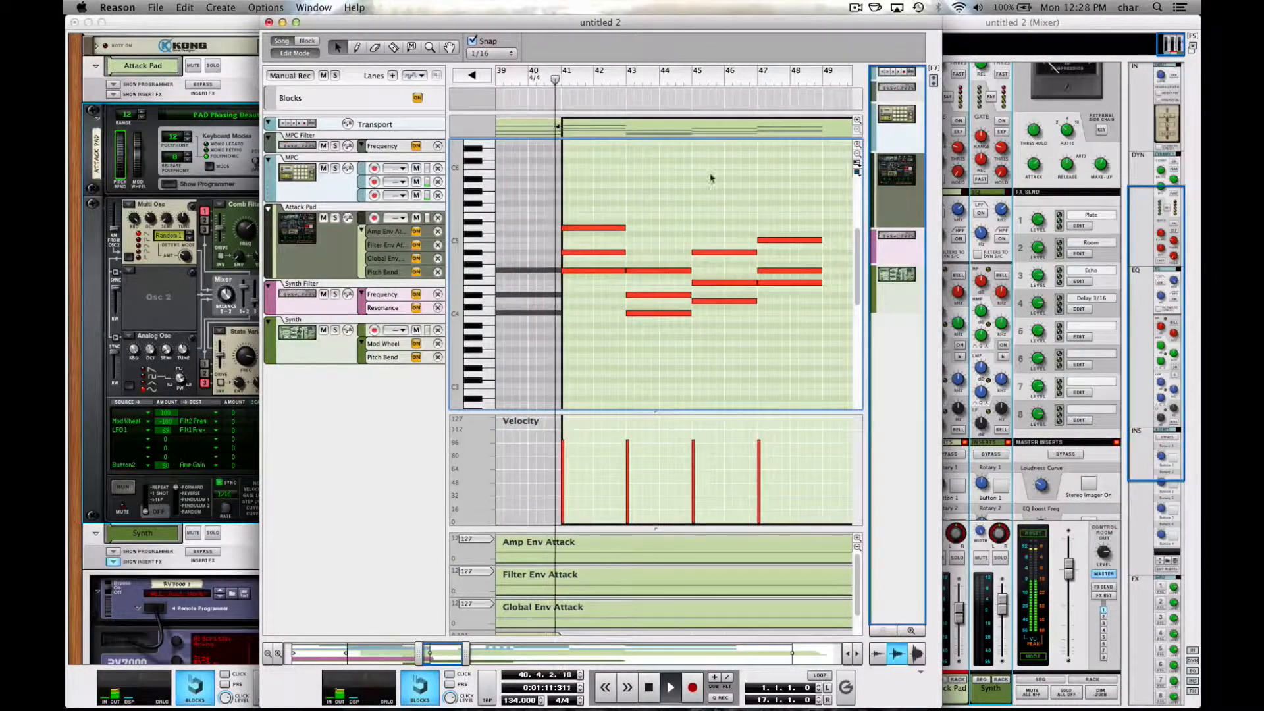
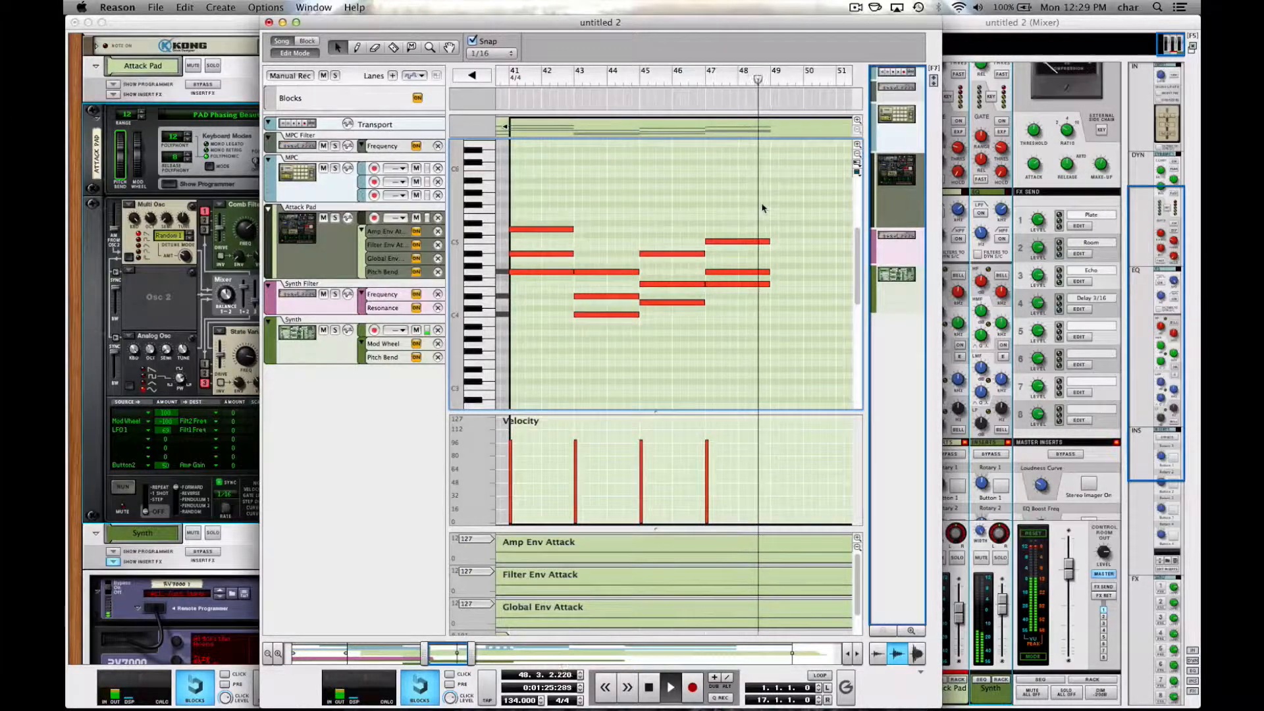
Copy the chords of bars 41 to 48, paste them at bars 49 and 57, and return to the song arrangement.
{"action": "left_click_drag", "start_coordinate": [763, 208], "coordinate": [501, 399]}
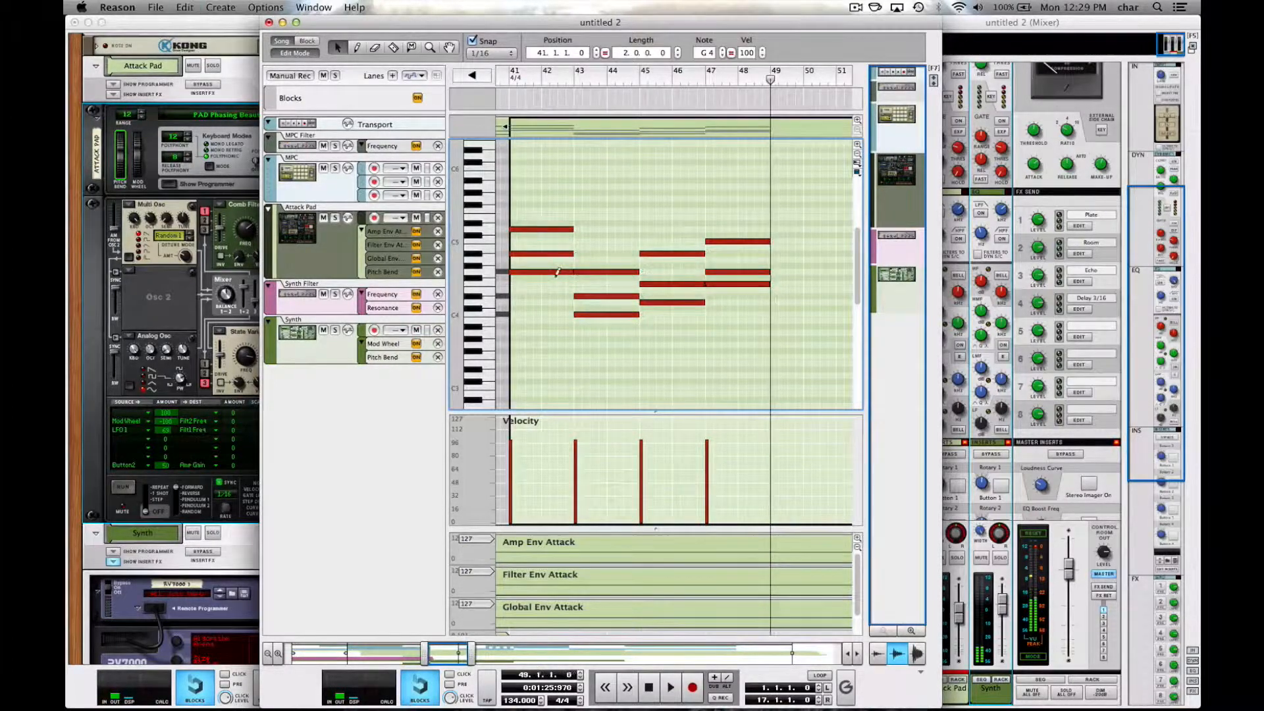
{"action": "key", "text": "super+c"}
{"action": "key", "text": "super+v"}
{"action": "scroll", "coordinate": [642, 232], "scroll_direction": "down", "scroll_amount": 5}
{"action": "scroll", "coordinate": [642, 232], "scroll_direction": "right", "scroll_amount": 3}
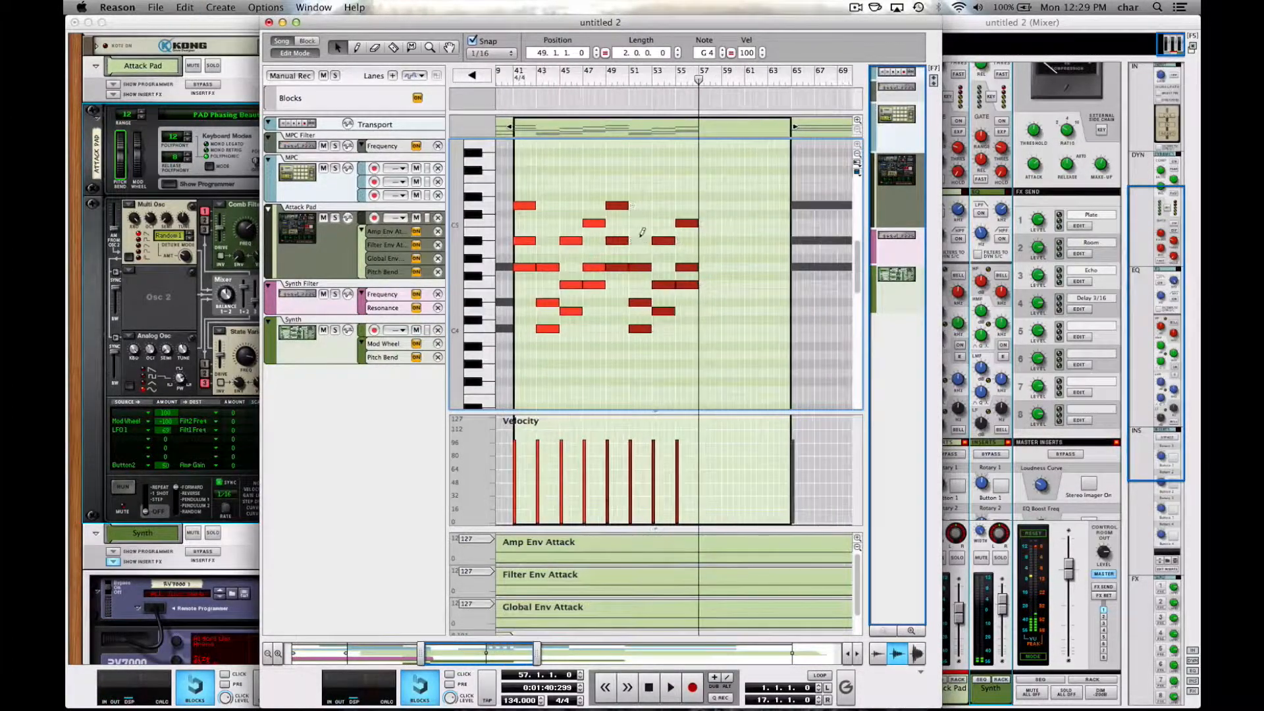
{"action": "key", "text": "super+v"}
{"action": "left_click", "coordinate": [295, 53]}
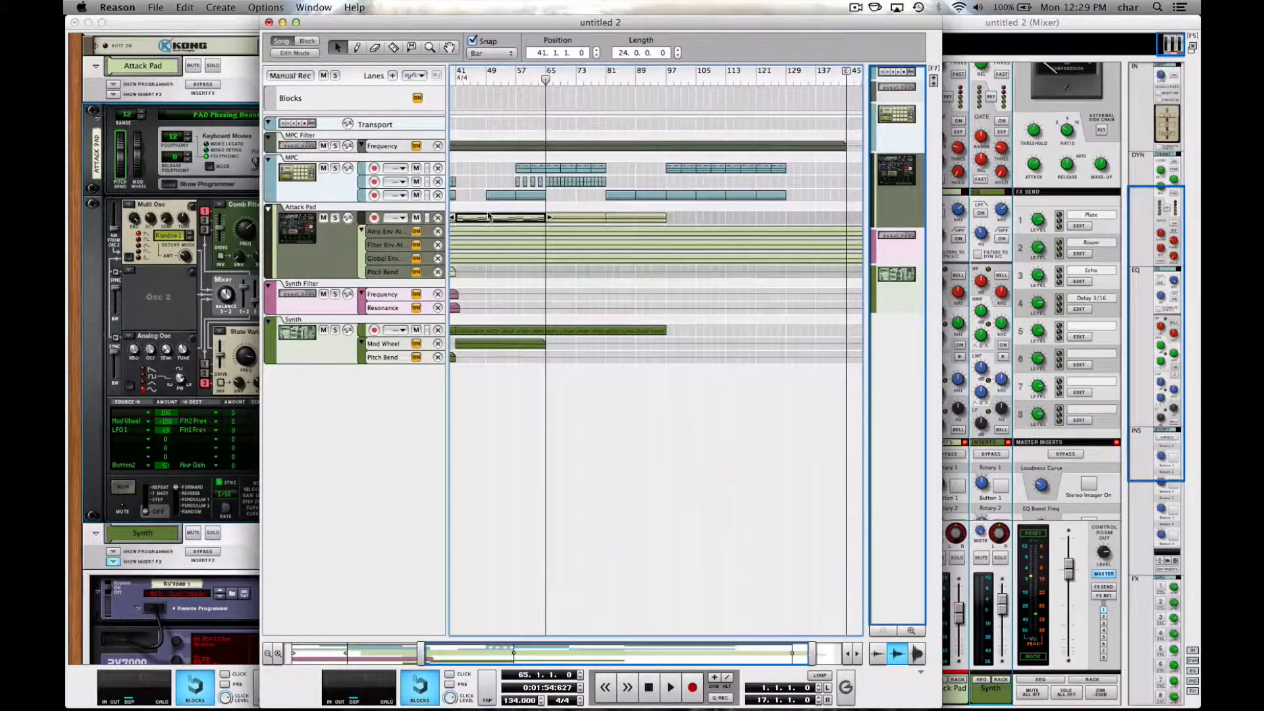
Replace the Attack Pad clips after bar 65 with three copies of the 24-bar clip that starts at bar 41.
{"action": "key", "text": "super+c"}
{"action": "left_click_drag", "start_coordinate": [691, 229], "coordinate": [590, 215]}
{"action": "key", "text": "BackSpace"}
{"action": "key", "text": "super+v"}
{"action": "scroll", "coordinate": [592, 322], "scroll_direction": "left", "scroll_amount": 2}
{"action": "key", "text": "super+v"}
{"action": "scroll", "coordinate": [589, 302], "scroll_direction": "down", "scroll_amount": 5}
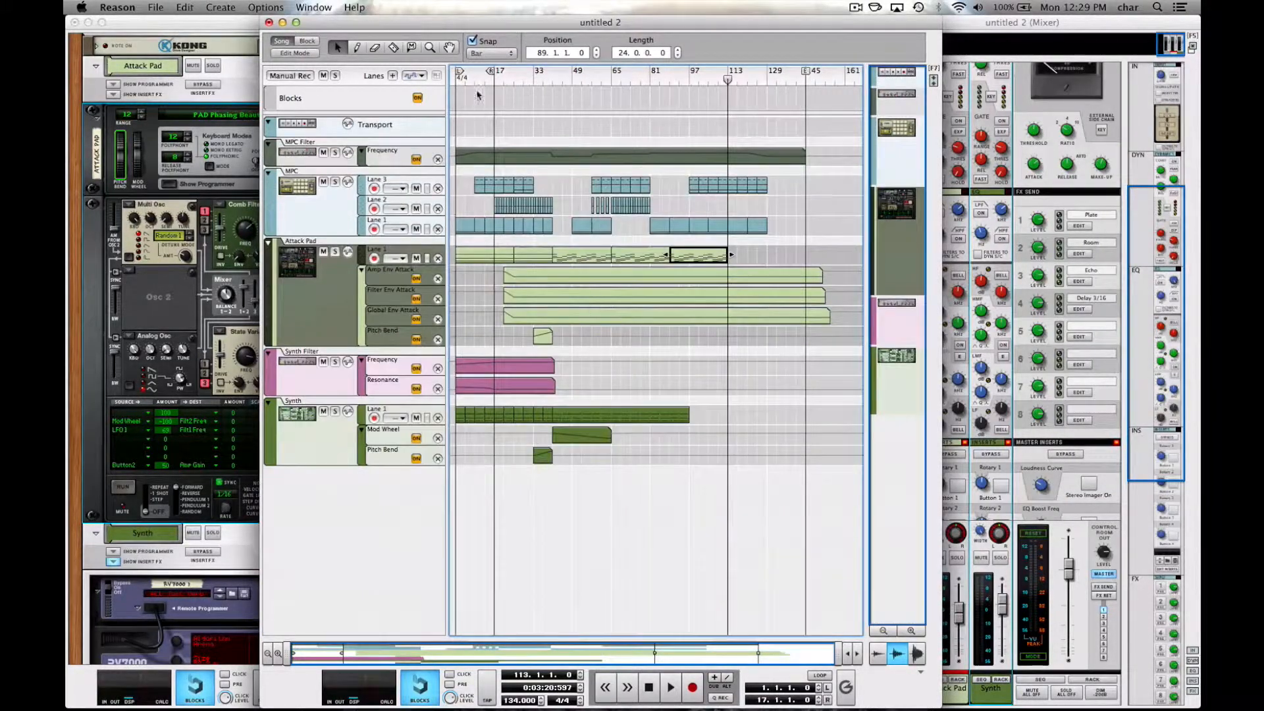
{"action": "key", "text": "super+v"}
Collapse the Attack Pad's Programmer and insert FX in the rack and add a Thor synthesizer below the Malström.
{"action": "left_click", "coordinate": [169, 184]}
{"action": "left_click", "coordinate": [169, 184]}
{"action": "left_click", "coordinate": [113, 238]}
{"action": "left_click", "coordinate": [113, 220]}
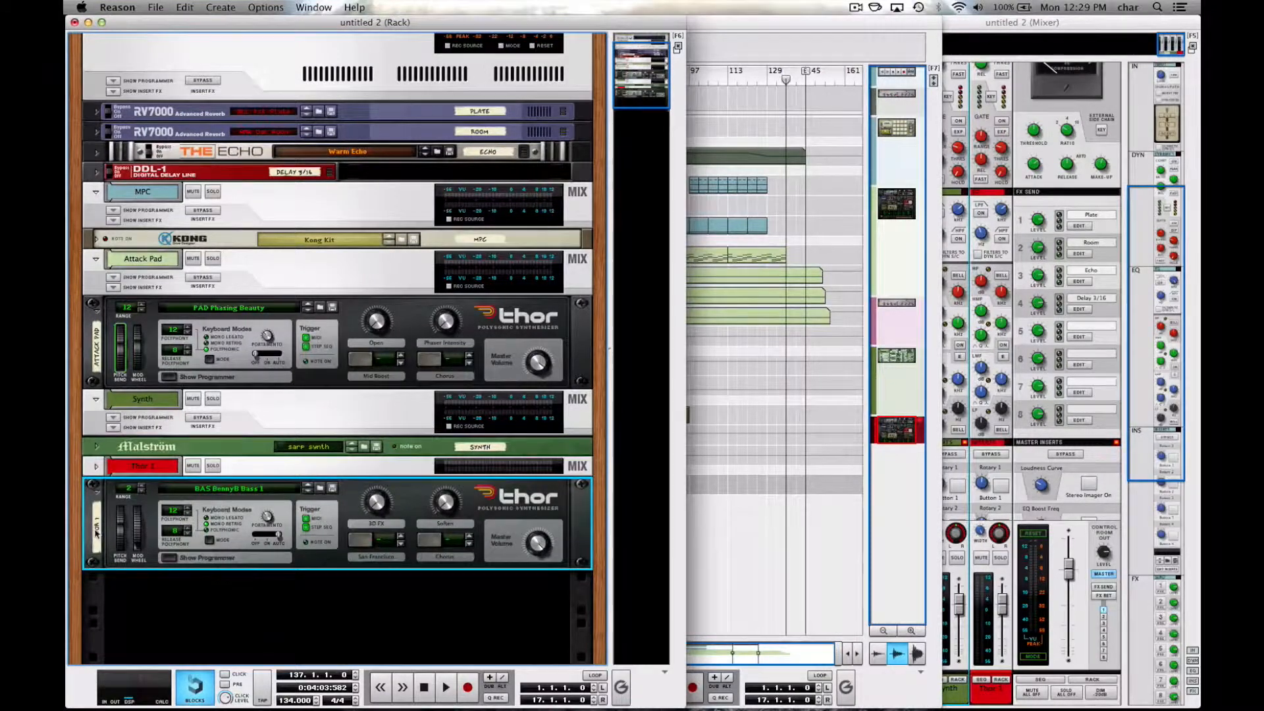
Rename the new Thor device as Bass.
{"action": "double_click", "coordinate": [96, 532]}
{"action": "type", "text": "Bass"}
{"action": "key", "text": "Return"}
Show the Bass mix channel's insert FX and add an ECF-42 Envelope Controlled Filter there.
{"action": "left_click", "coordinate": [96, 466]}
{"action": "left_click", "coordinate": [114, 494]}
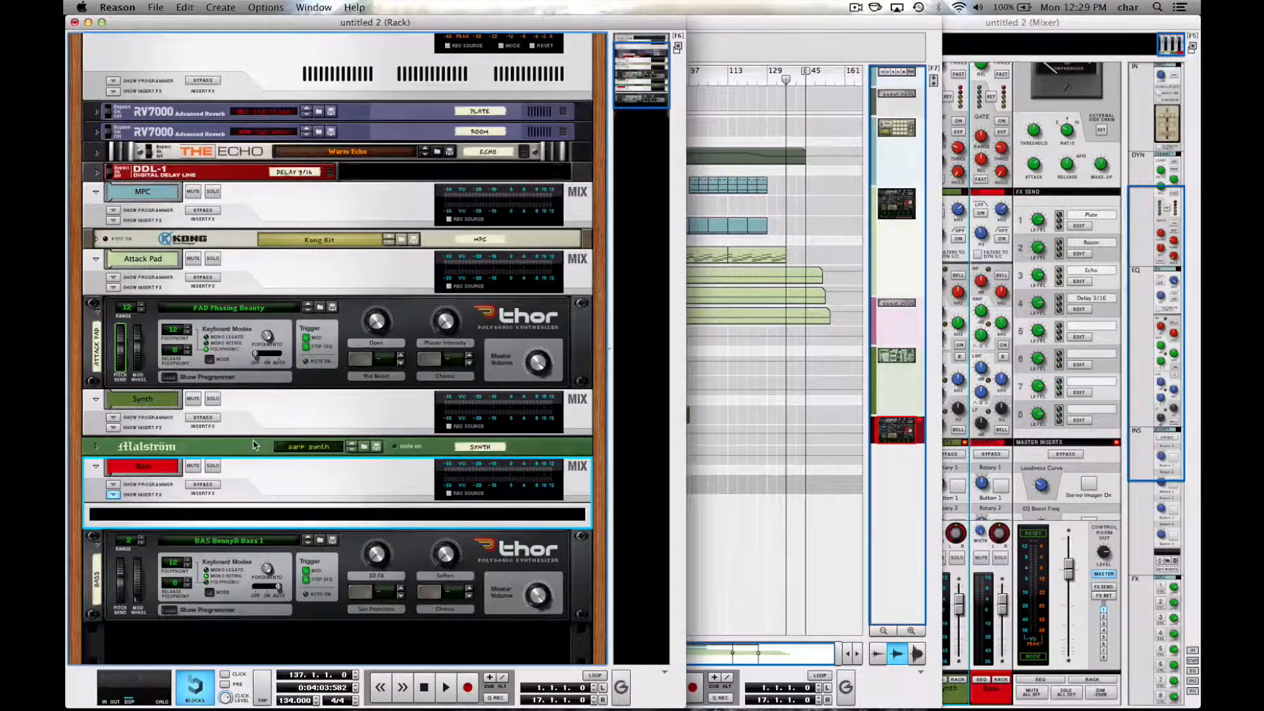
{"action": "key", "text": "F8"}
{"action": "left_click_drag", "start_coordinate": [758, 447], "coordinate": [143, 536]}
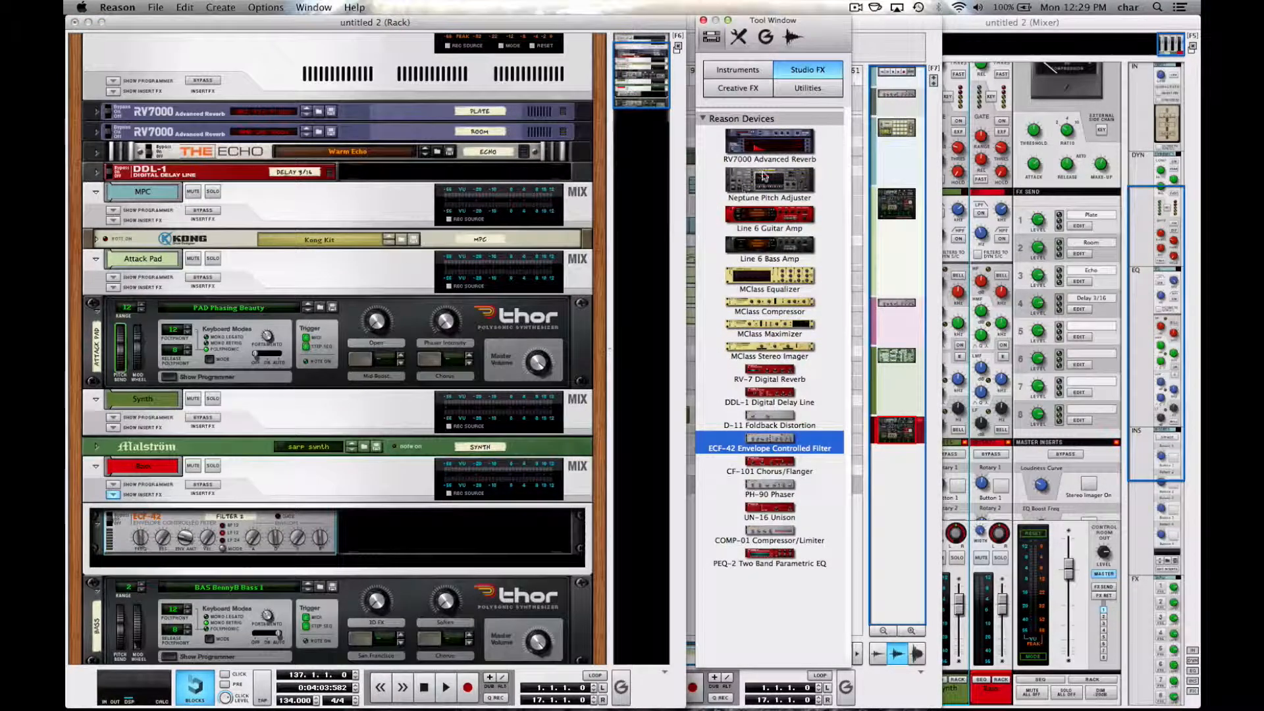
{"action": "left_click", "coordinate": [704, 20]}
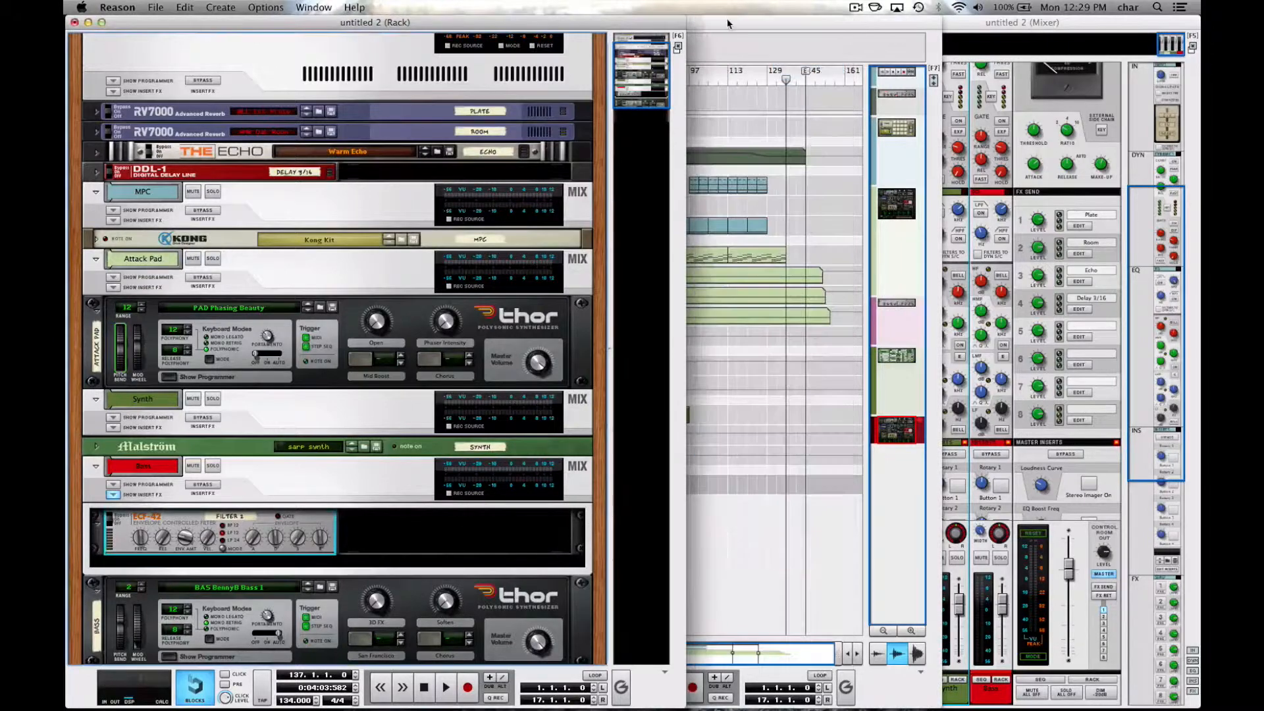
Solo the Synth and Bass tracks in the sequencer.
{"action": "left_click", "coordinate": [728, 22]}
{"action": "scroll", "coordinate": [593, 322], "scroll_direction": "down", "scroll_amount": 3}
{"action": "scroll", "coordinate": [593, 322], "scroll_direction": "up", "scroll_amount": 6}
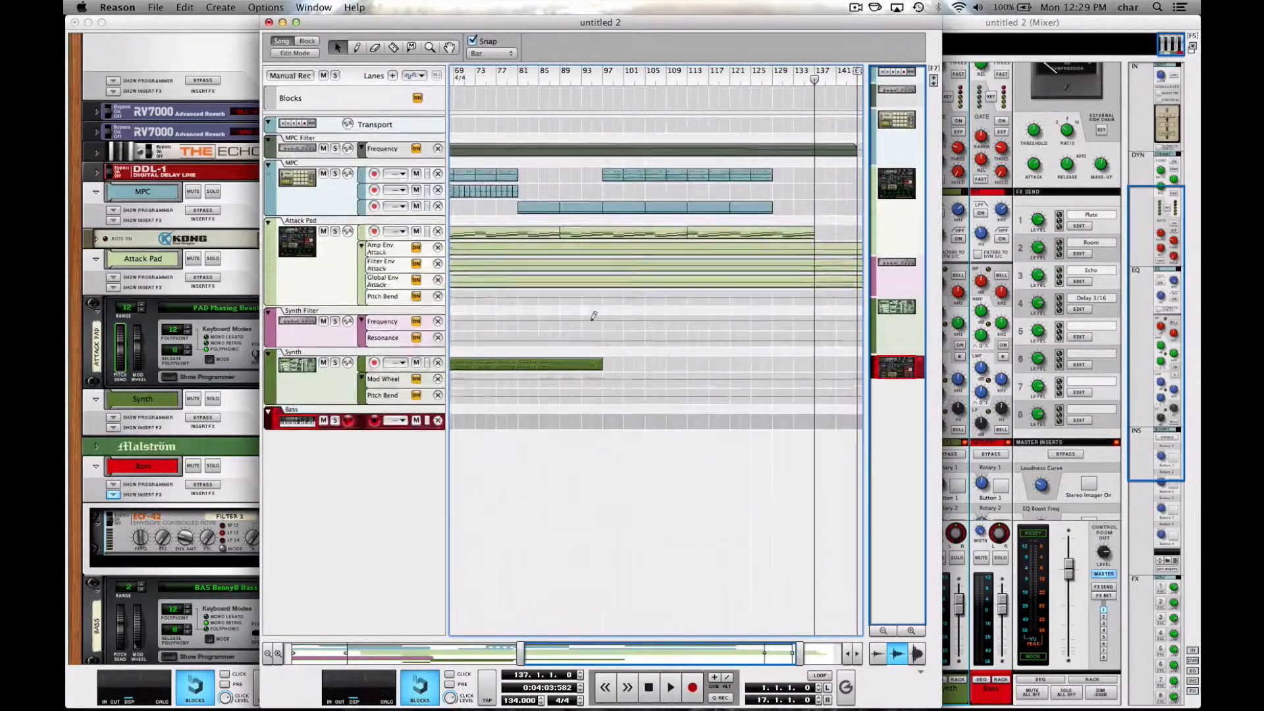
{"action": "scroll", "coordinate": [593, 322], "scroll_direction": "left", "scroll_amount": 10}
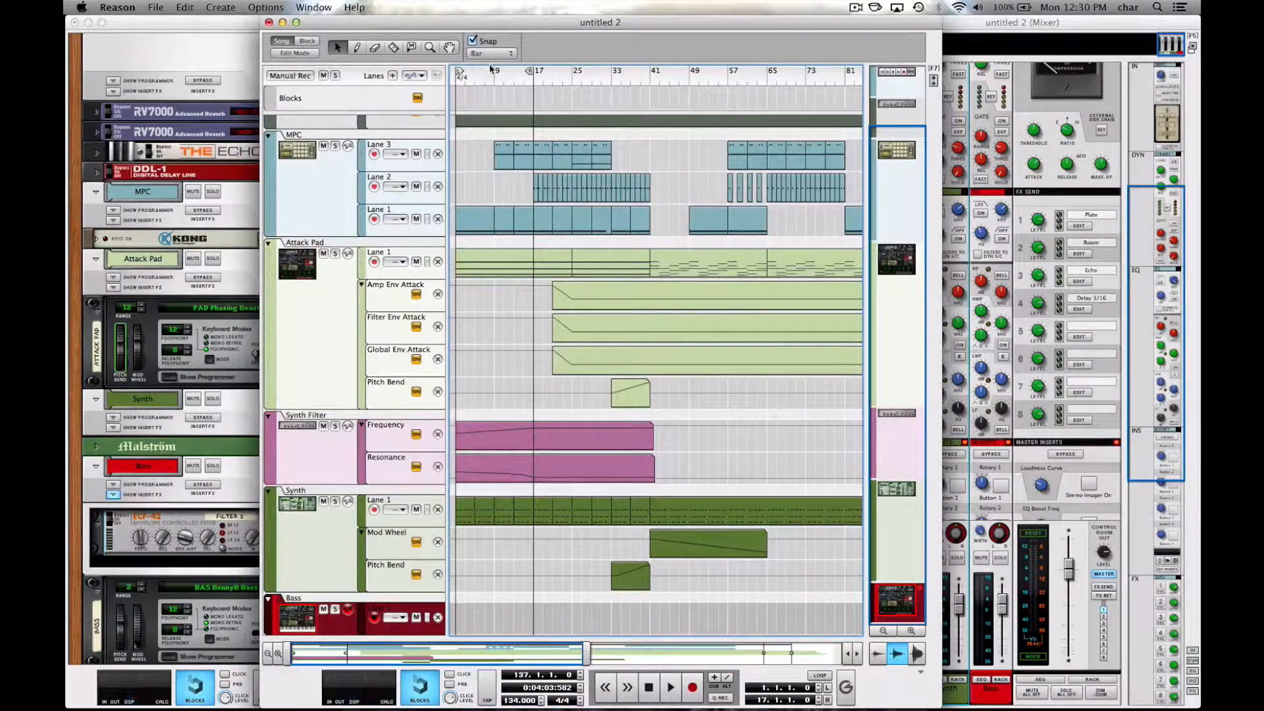
{"action": "left_click", "coordinate": [336, 611]}
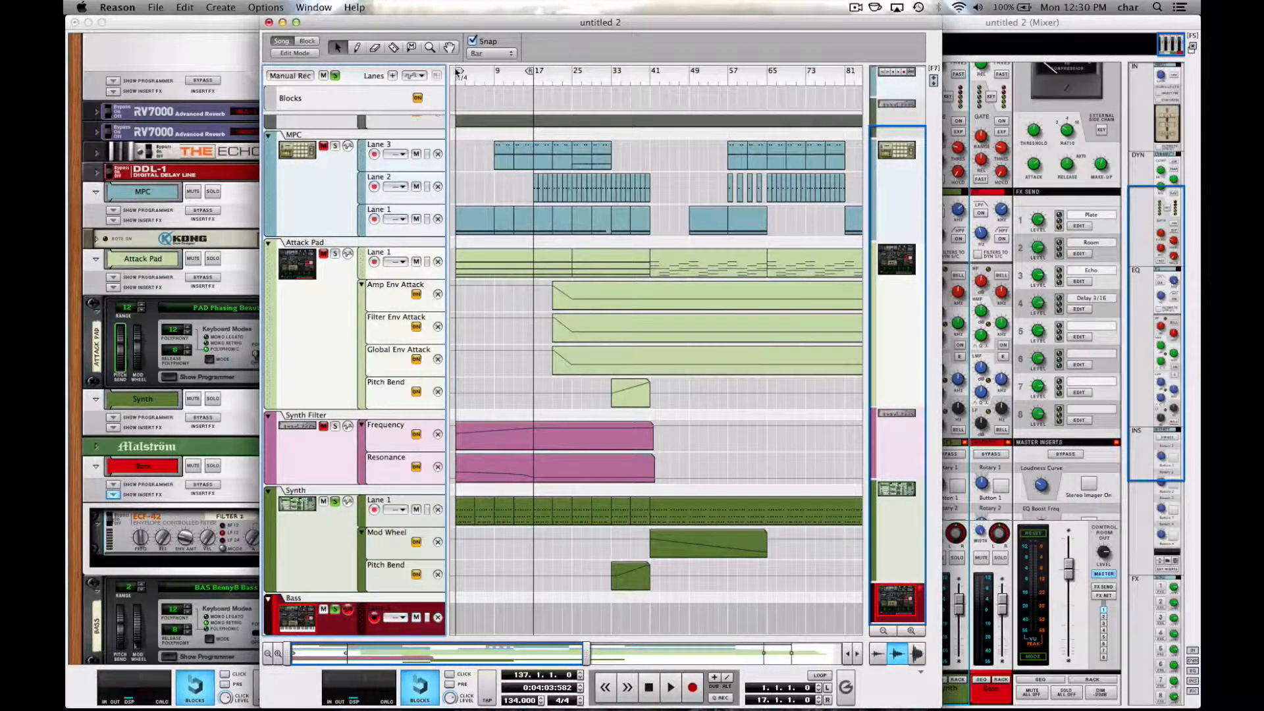
Set the loop from bar 9 to bar 13 and start looped playback.
{"action": "left_click_drag", "start_coordinate": [459, 72], "coordinate": [510, 73]}
{"action": "key", "text": "space"}
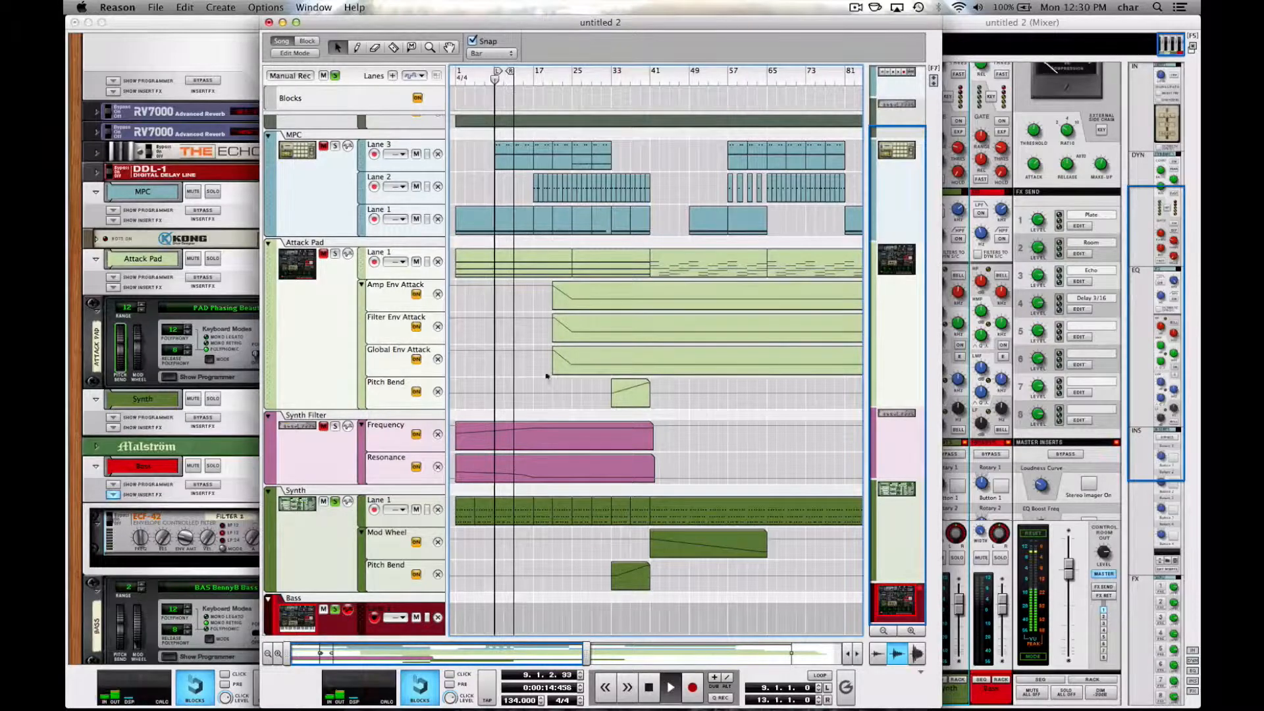
{"action": "key", "text": "z"}
Draw an empty clip on the Bass track from bar 9 to bar 13 and open it for note editing.
{"action": "scroll", "coordinate": [532, 442], "scroll_direction": "up", "scroll_amount": 5}
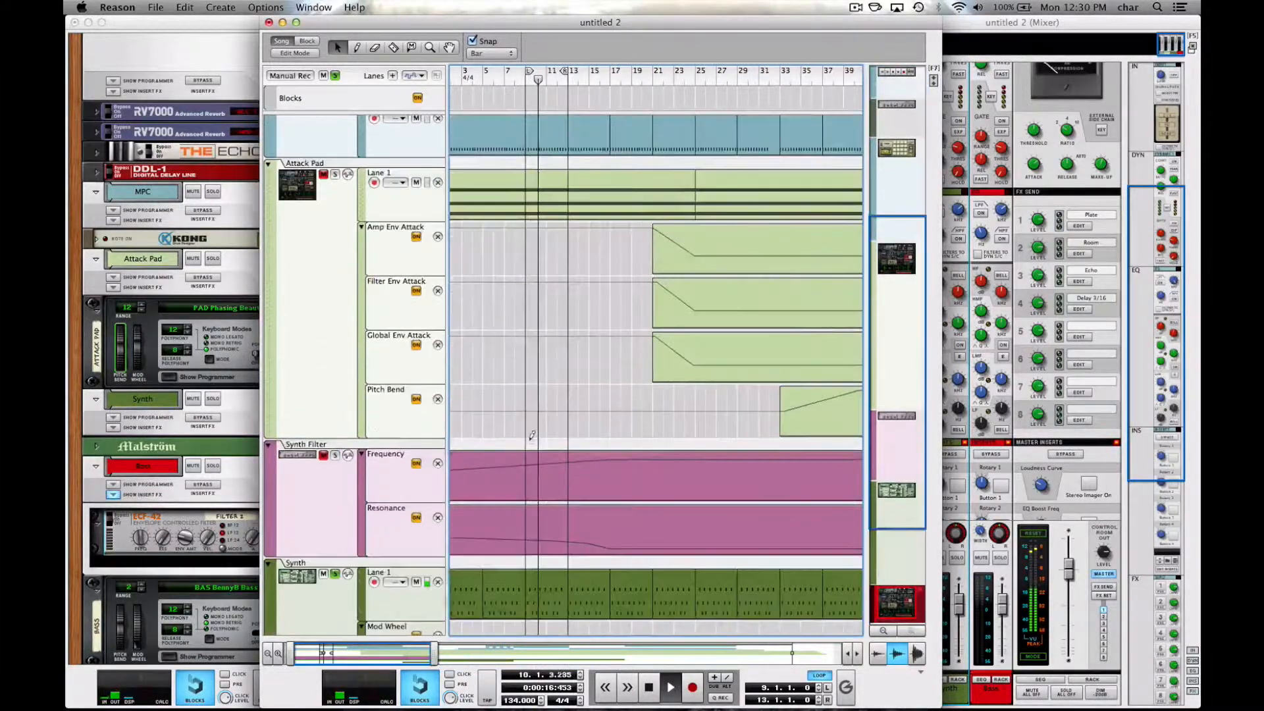
{"action": "scroll", "coordinate": [532, 442], "scroll_direction": "down", "scroll_amount": 5}
{"action": "scroll", "coordinate": [532, 442], "scroll_direction": "up", "scroll_amount": 4}
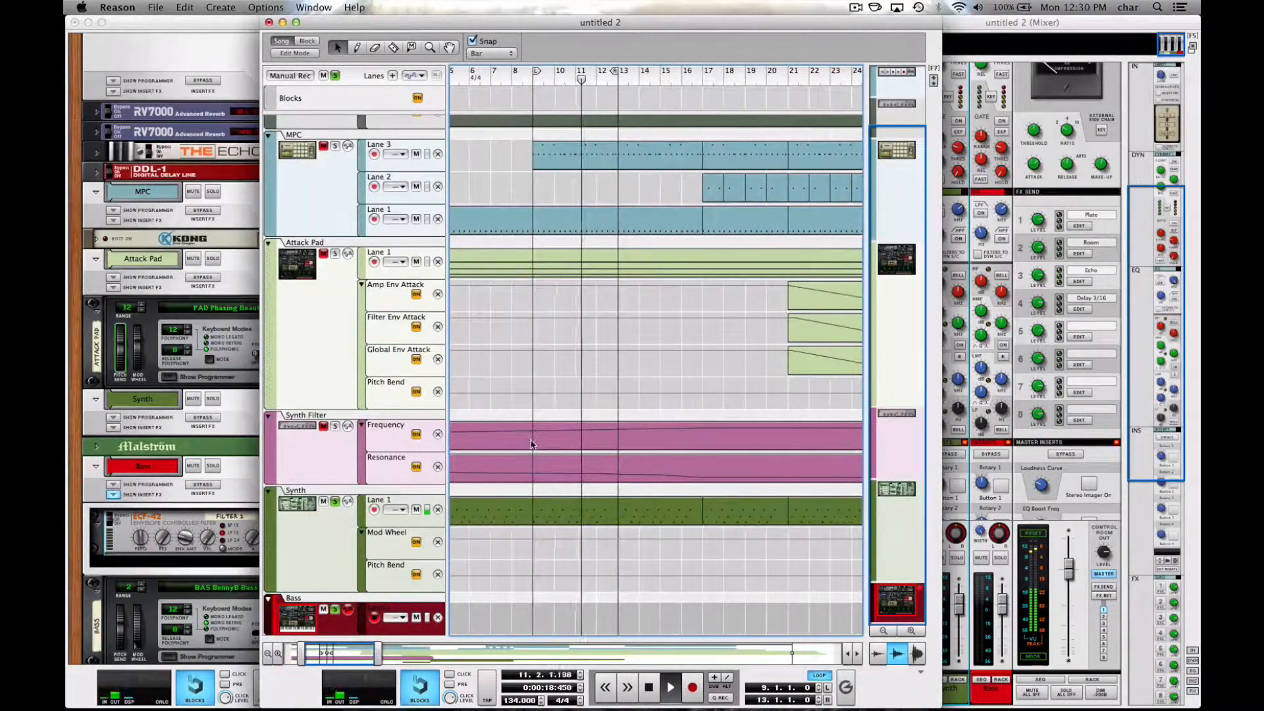
{"action": "left_click_drag", "start_coordinate": [534, 619], "coordinate": [594, 620]}
{"action": "double_click", "coordinate": [594, 620]}
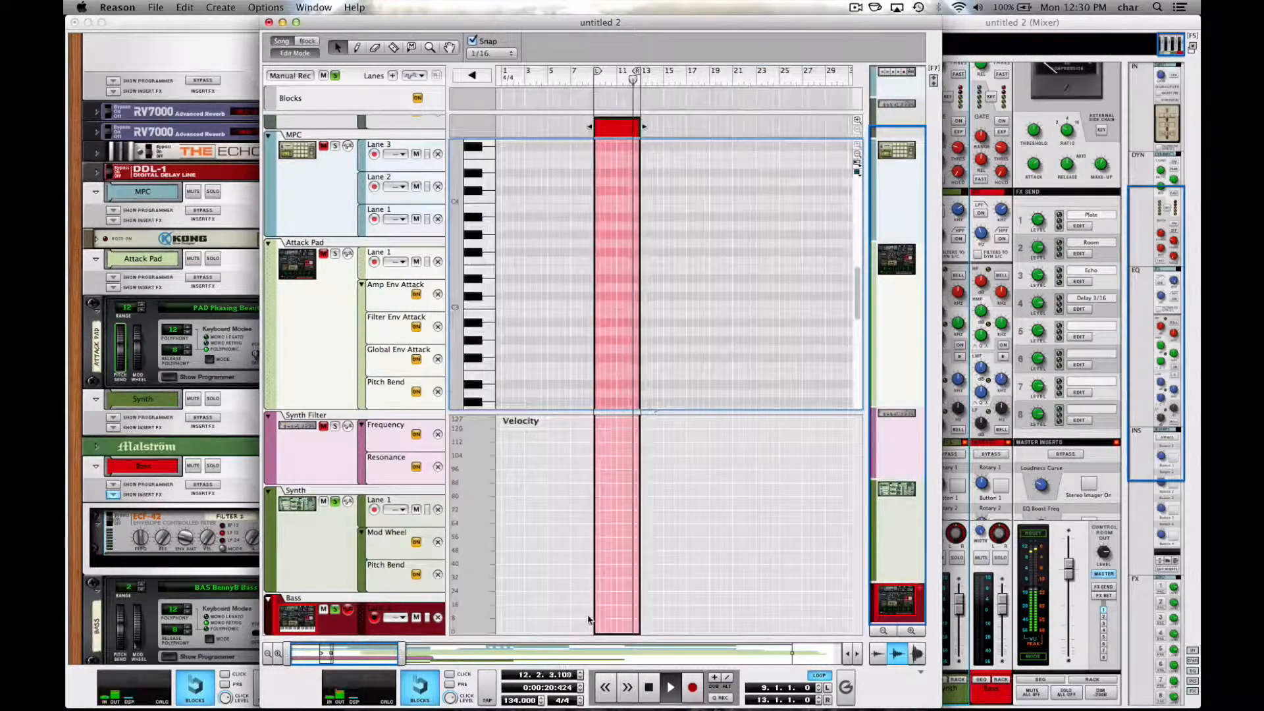
Lower the Bass channel's fader slightly in the mixer and return to the open Bass clip.
{"action": "scroll", "coordinate": [586, 250], "scroll_direction": "down", "scroll_amount": 3}
{"action": "scroll", "coordinate": [587, 249], "scroll_direction": "up", "scroll_amount": 5}
{"action": "scroll", "coordinate": [586, 250], "scroll_direction": "up", "scroll_amount": 4}
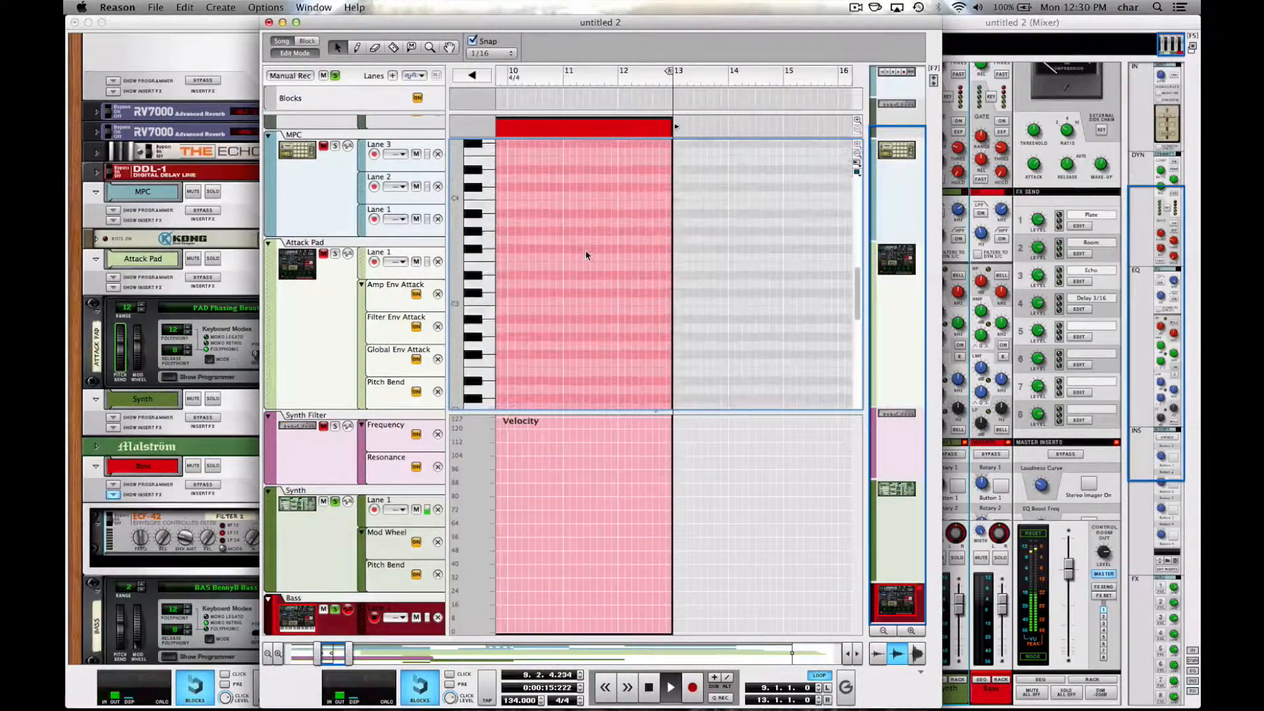
{"action": "scroll", "coordinate": [586, 250], "scroll_direction": "left", "scroll_amount": 3}
{"action": "scroll", "coordinate": [523, 344], "scroll_direction": "down", "scroll_amount": 2}
{"action": "scroll", "coordinate": [523, 344], "scroll_direction": "down", "scroll_amount": 2}
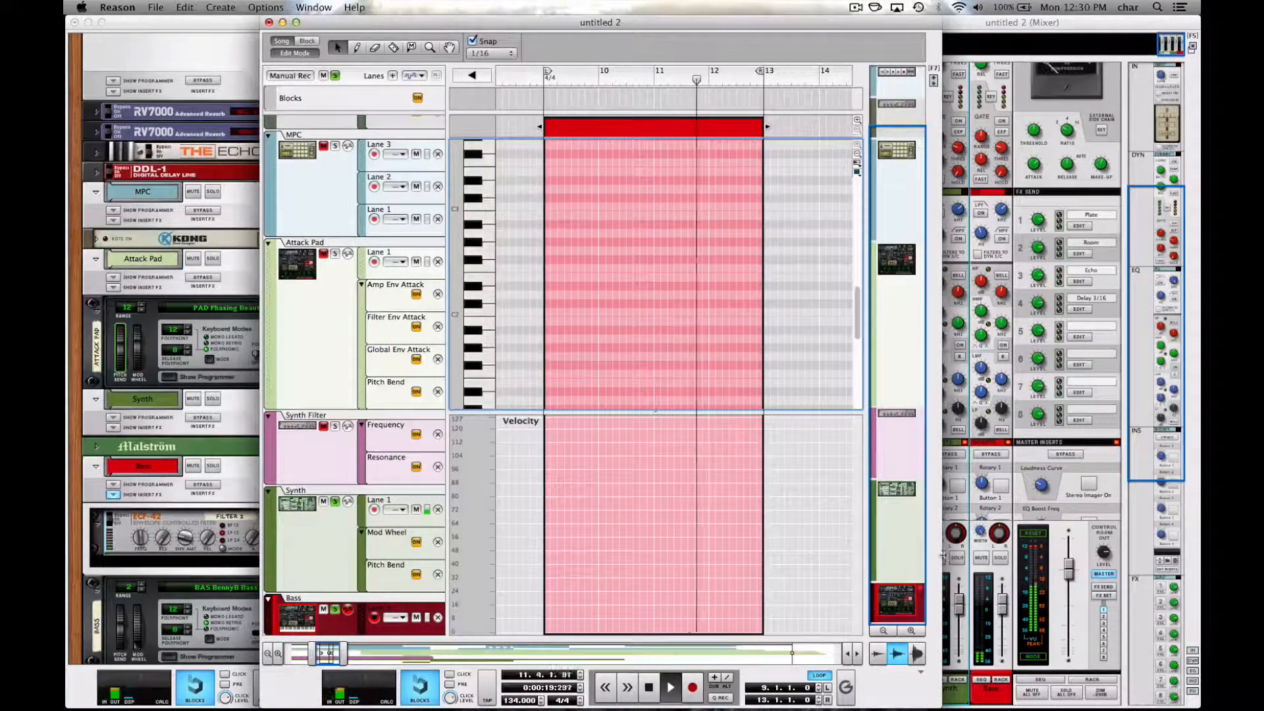
{"action": "left_click_drag", "start_coordinate": [1002, 609], "coordinate": [1003, 626]}
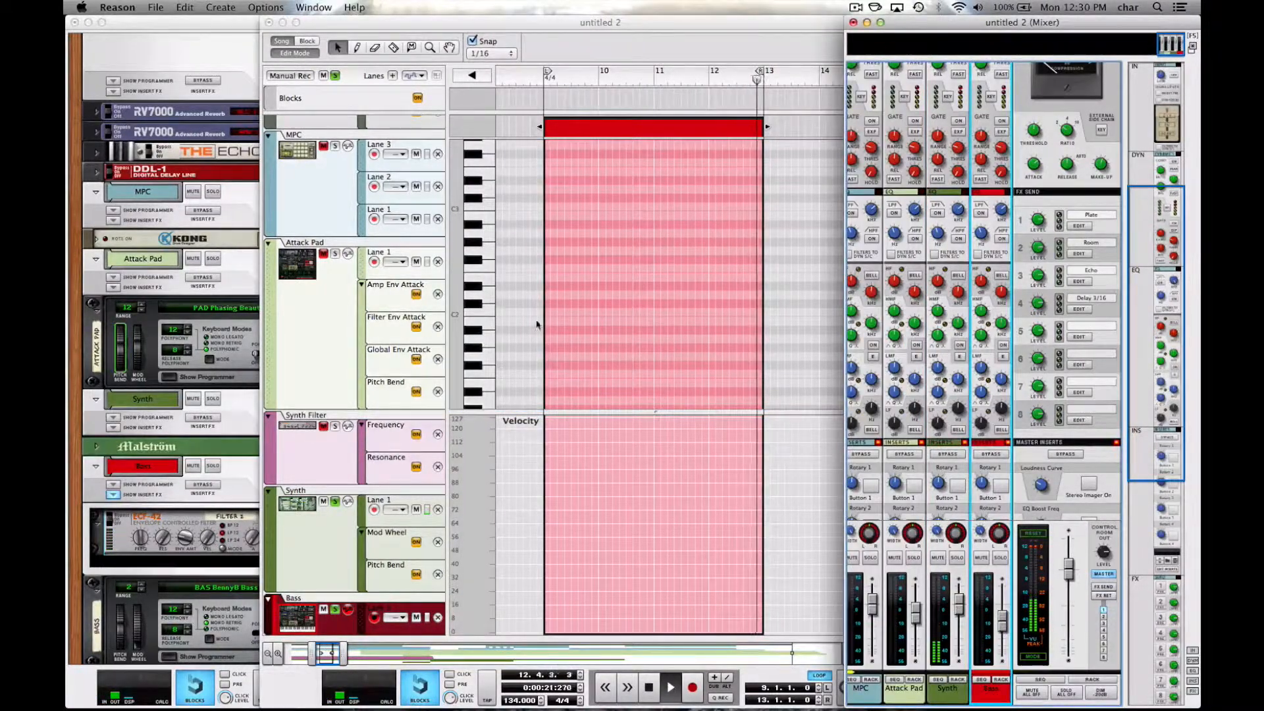
{"action": "left_click", "coordinate": [571, 310]}
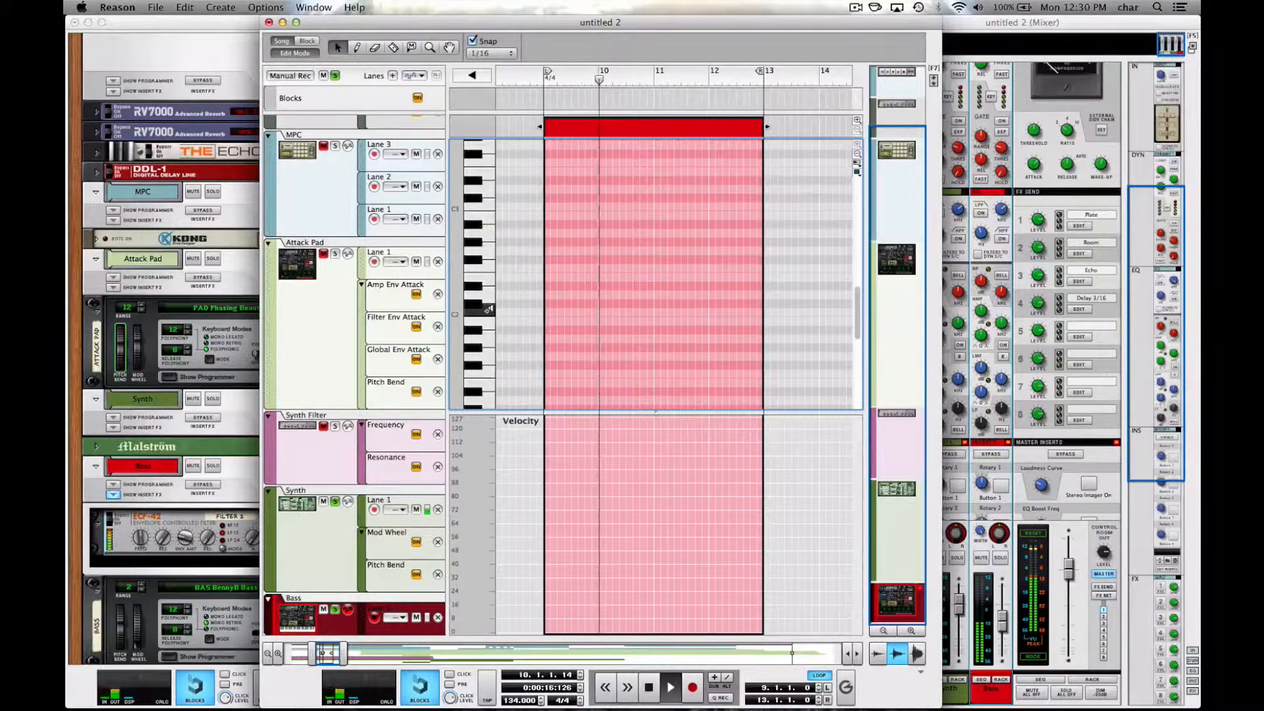
Shorten the loop so it runs only from bar 9 to bar 10.
{"action": "scroll", "coordinate": [608, 323], "scroll_direction": "down", "scroll_amount": 3}
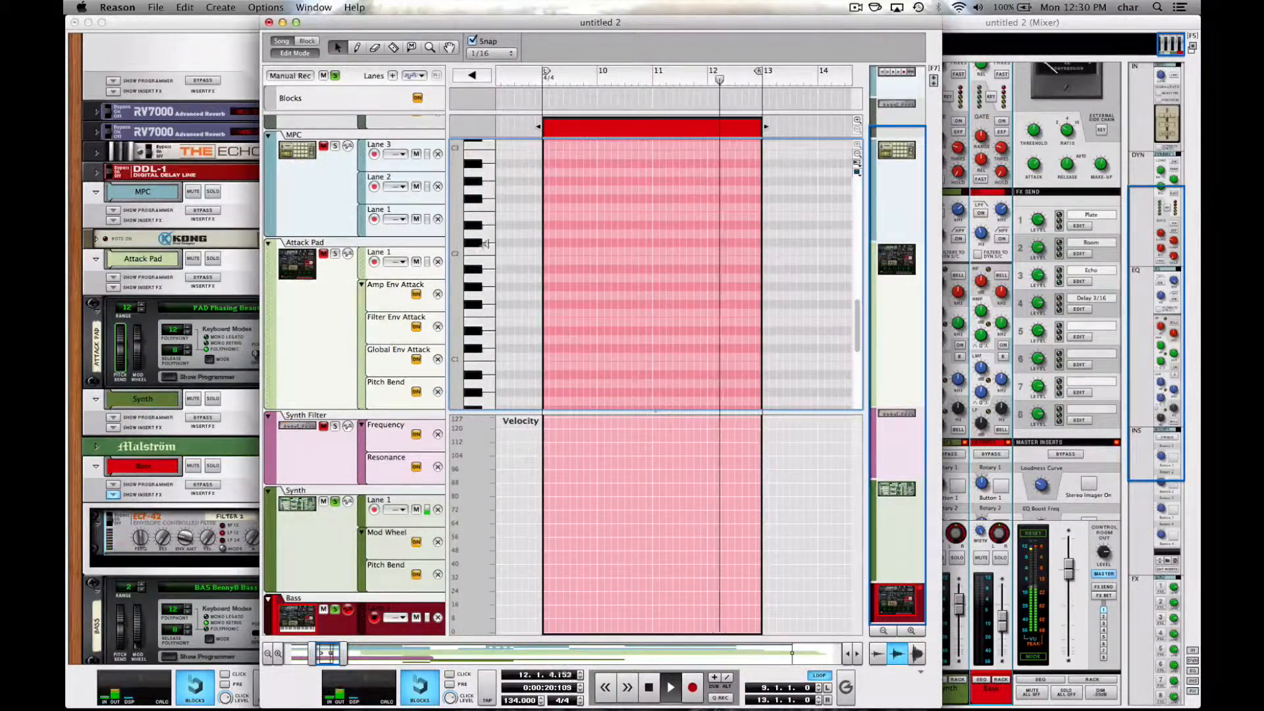
{"action": "scroll", "coordinate": [589, 257], "scroll_direction": "down", "scroll_amount": 5}
{"action": "scroll", "coordinate": [590, 255], "scroll_direction": "up", "scroll_amount": 8}
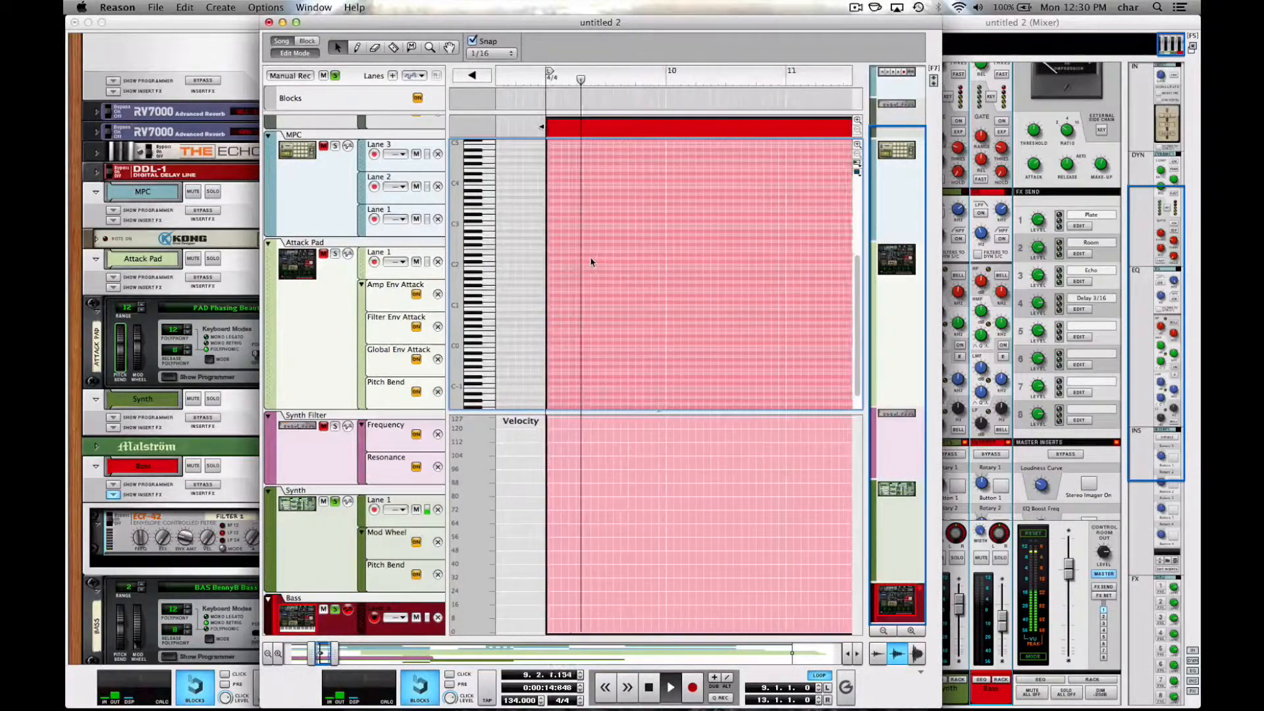
{"action": "scroll", "coordinate": [590, 255], "scroll_direction": "up", "scroll_amount": 2}
{"action": "scroll", "coordinate": [591, 255], "scroll_direction": "left", "scroll_amount": 4}
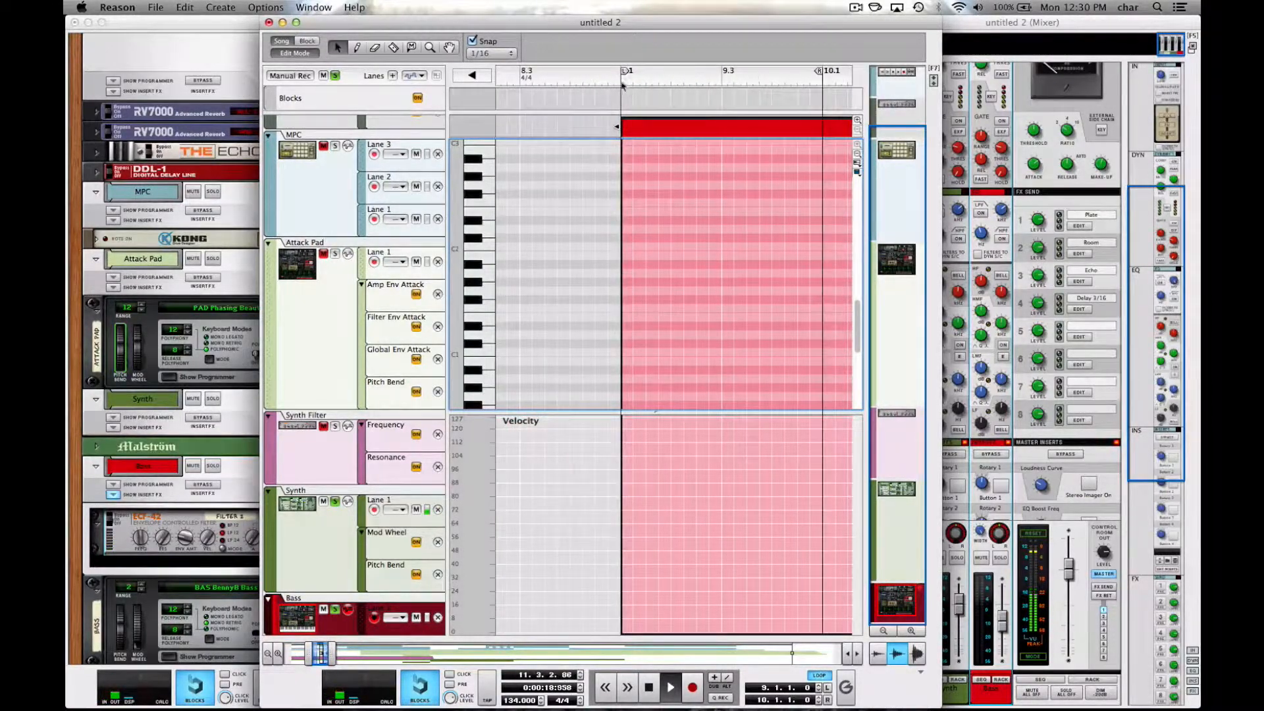
{"action": "scroll", "coordinate": [705, 171], "scroll_direction": "right", "scroll_amount": 4}
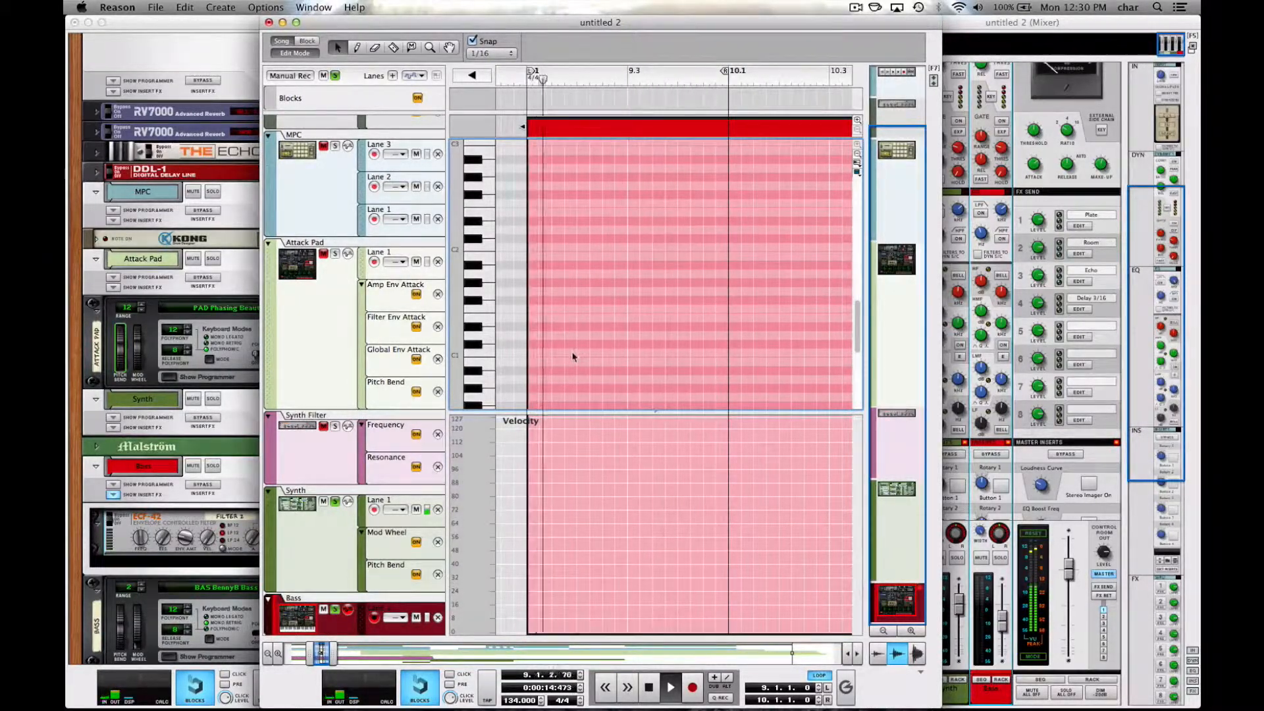
Draw a C1 note of length 0.0.2 in bar 9, raise it an octave to C2 and move it to 9.1.4.
{"action": "left_click_drag", "start_coordinate": [556, 353], "coordinate": [571, 353]}
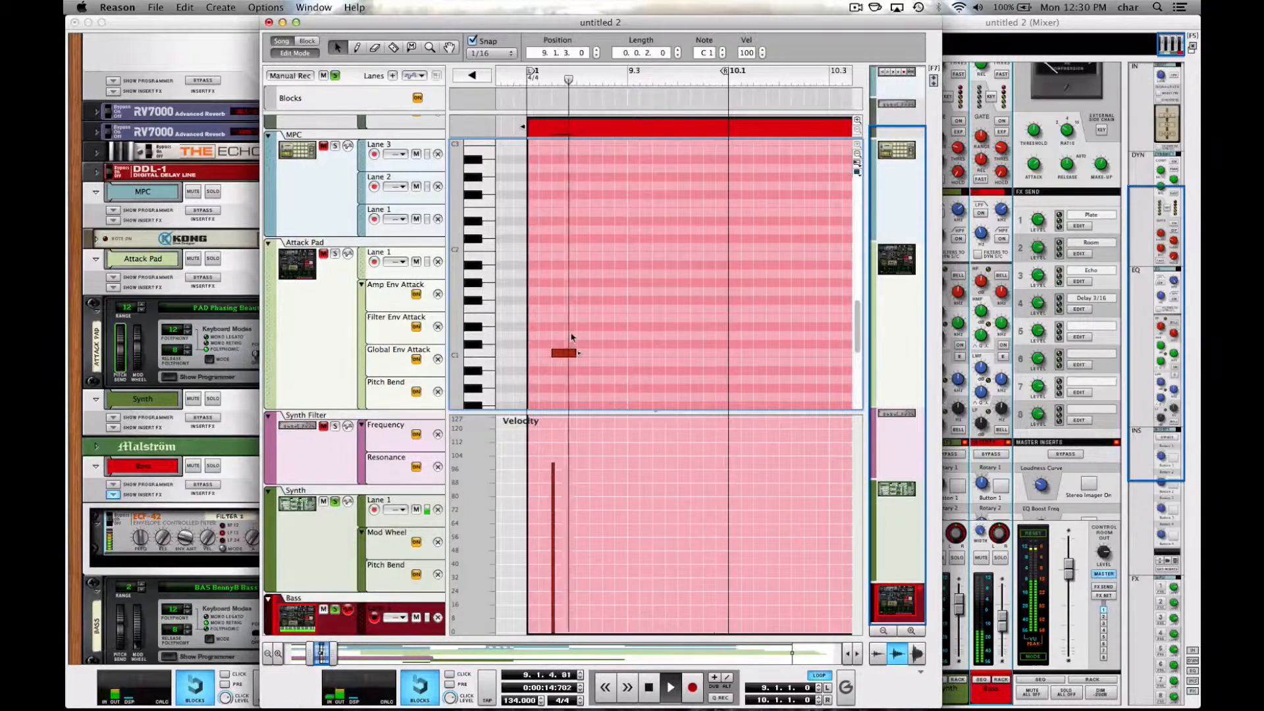
{"action": "key", "text": "shift+Up"}
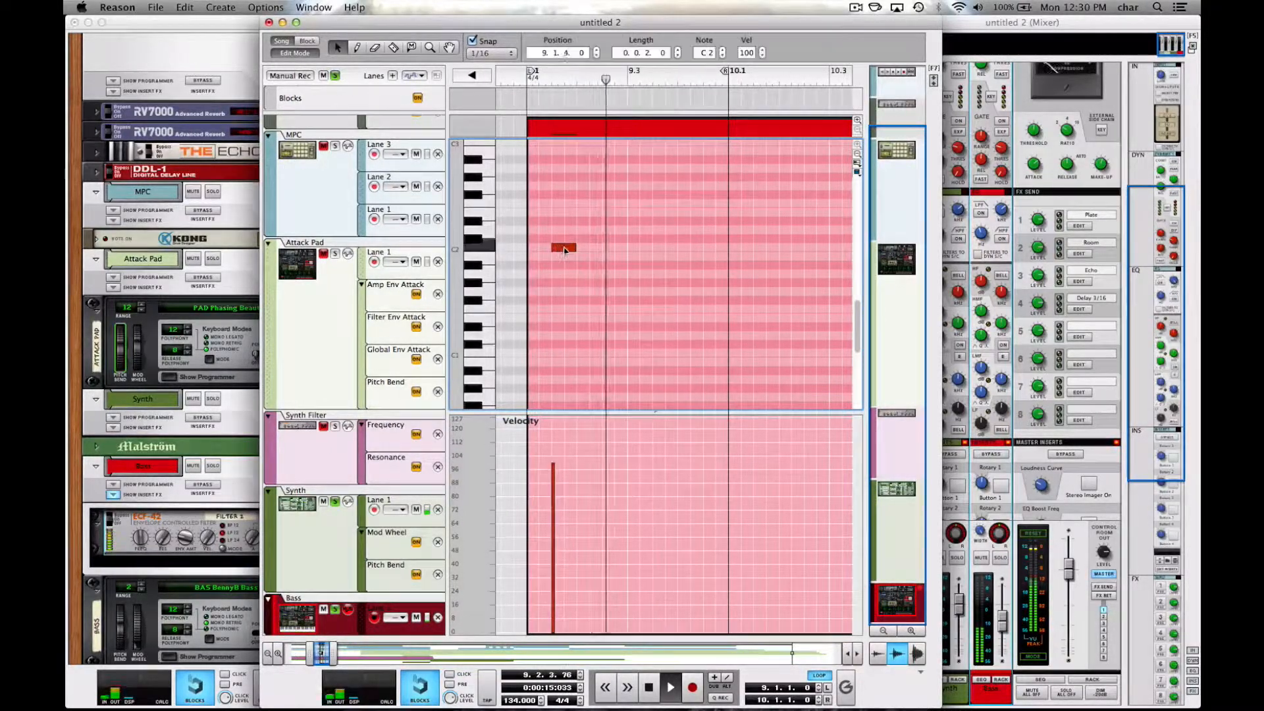
{"action": "left_click_drag", "start_coordinate": [564, 249], "coordinate": [577, 249]}
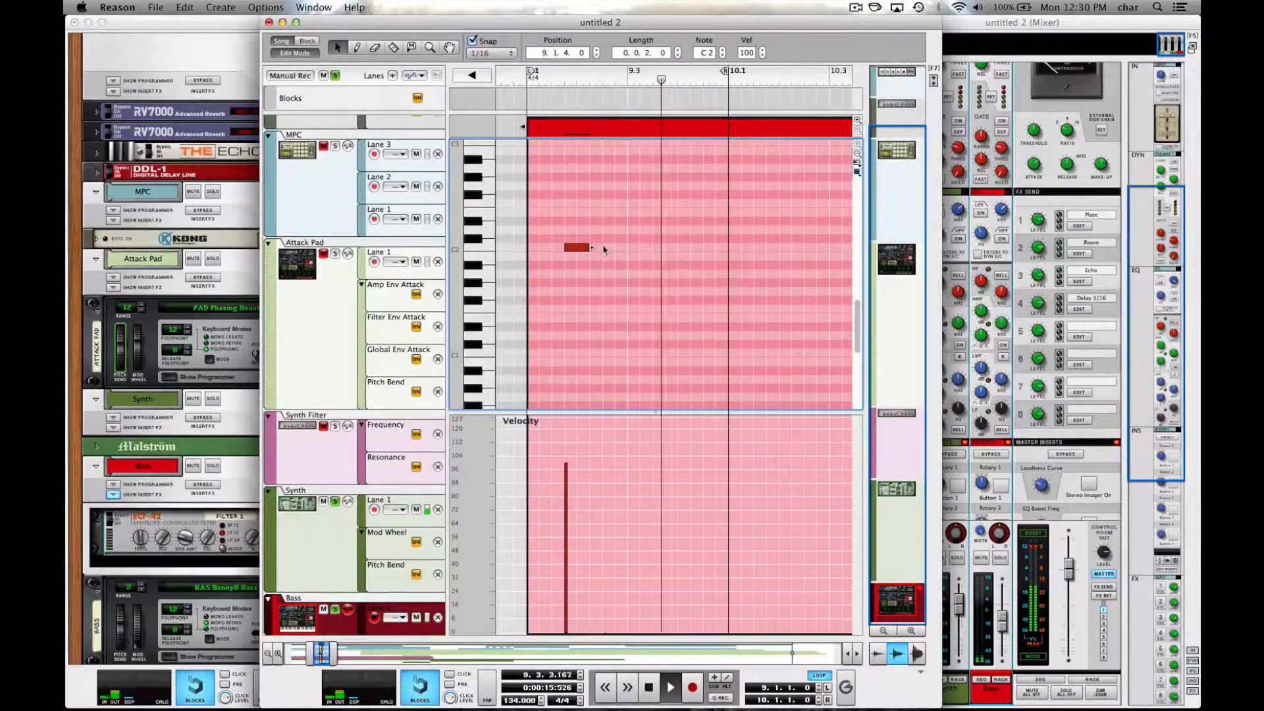
Draw a second C2 bass note at 9.2.3 with a length of 0.1.3.
{"action": "left_click_drag", "start_coordinate": [603, 248], "coordinate": [689, 248]}
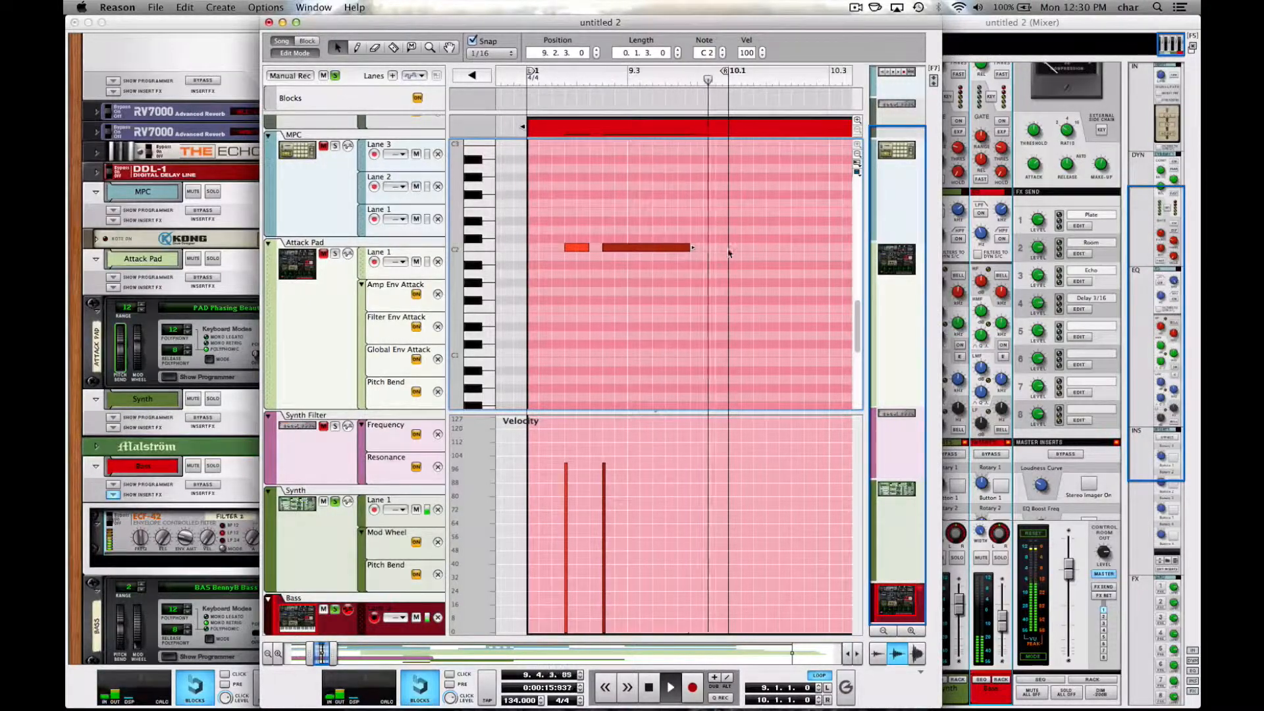
{"action": "mouse_move", "coordinate": [691, 249]}
{"action": "left_mouse_down"}
{"action": "mouse_move", "coordinate": [680, 248]}
{"action": "mouse_move", "coordinate": [691, 249]}
{"action": "left_mouse_up"}
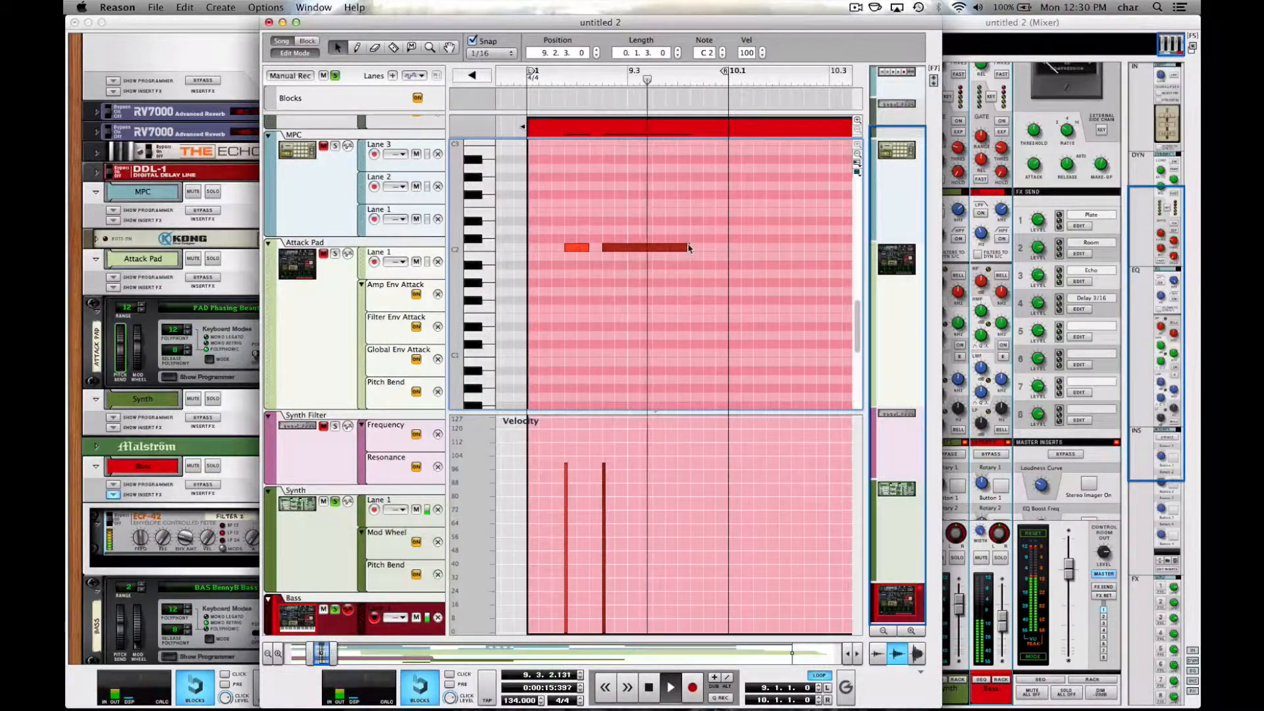
Create a Pitch Bend automation lane for the Bass track from the Thor bass device and close the open Bass clip.
{"action": "left_click", "coordinate": [90, 352]}
{"action": "scroll", "coordinate": [111, 479], "scroll_direction": "down", "scroll_amount": 4}
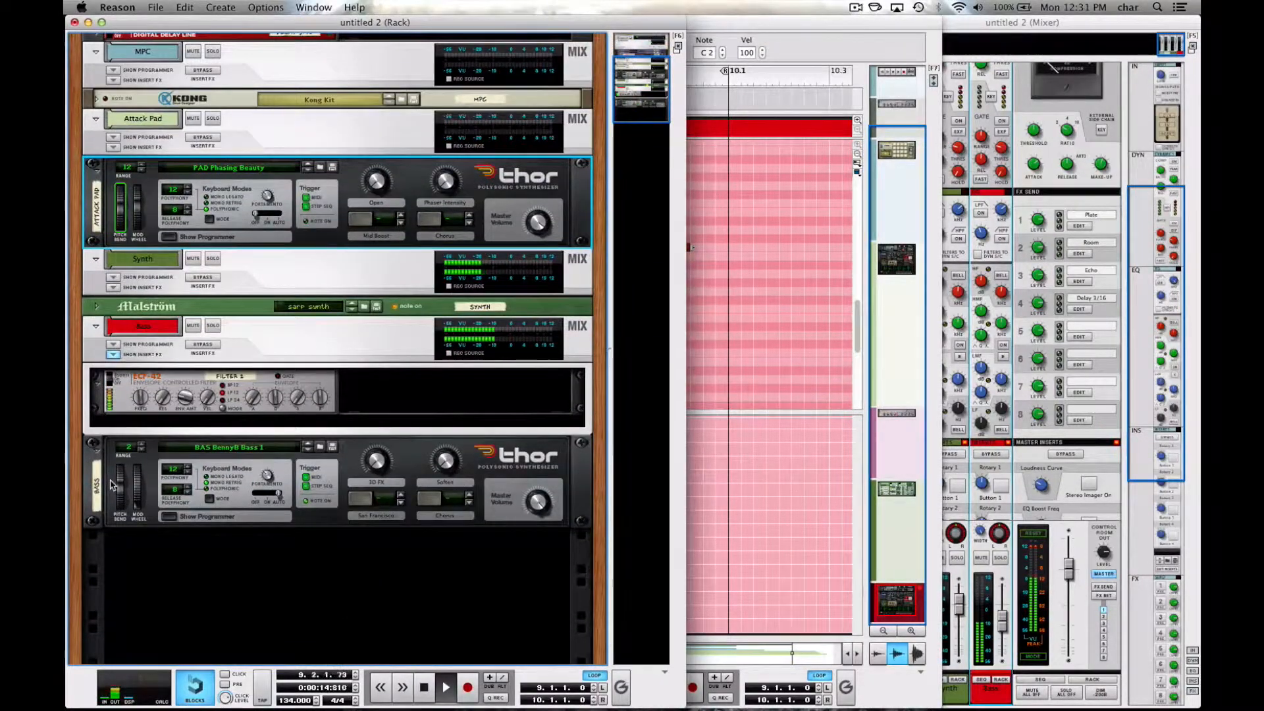
{"action": "left_click", "coordinate": [122, 489], "text": "alt"}
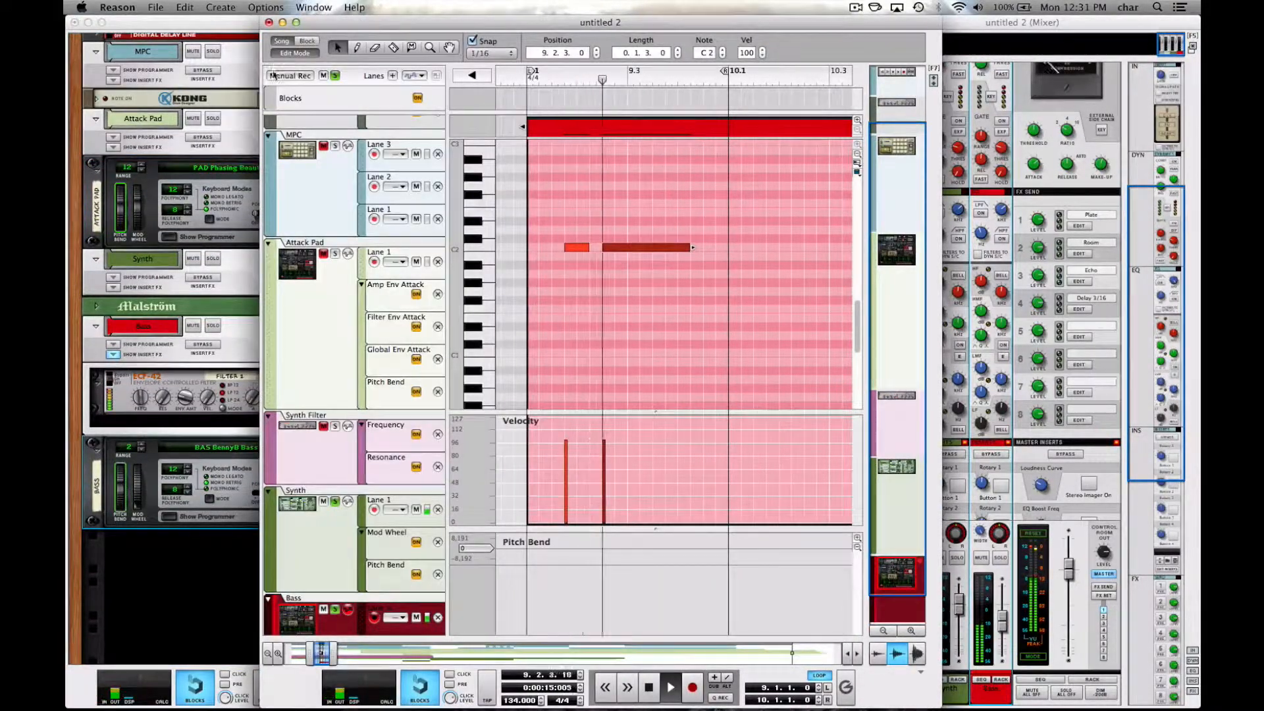
{"action": "key", "text": "Escape"}
Shorten the Bass note clip to one bar ending at bar 10, and add and open a matching one-bar pitch bend clip in bar 9.
{"action": "scroll", "coordinate": [542, 560], "scroll_direction": "down", "scroll_amount": 3}
{"action": "scroll", "coordinate": [543, 561], "scroll_direction": "left", "scroll_amount": 4}
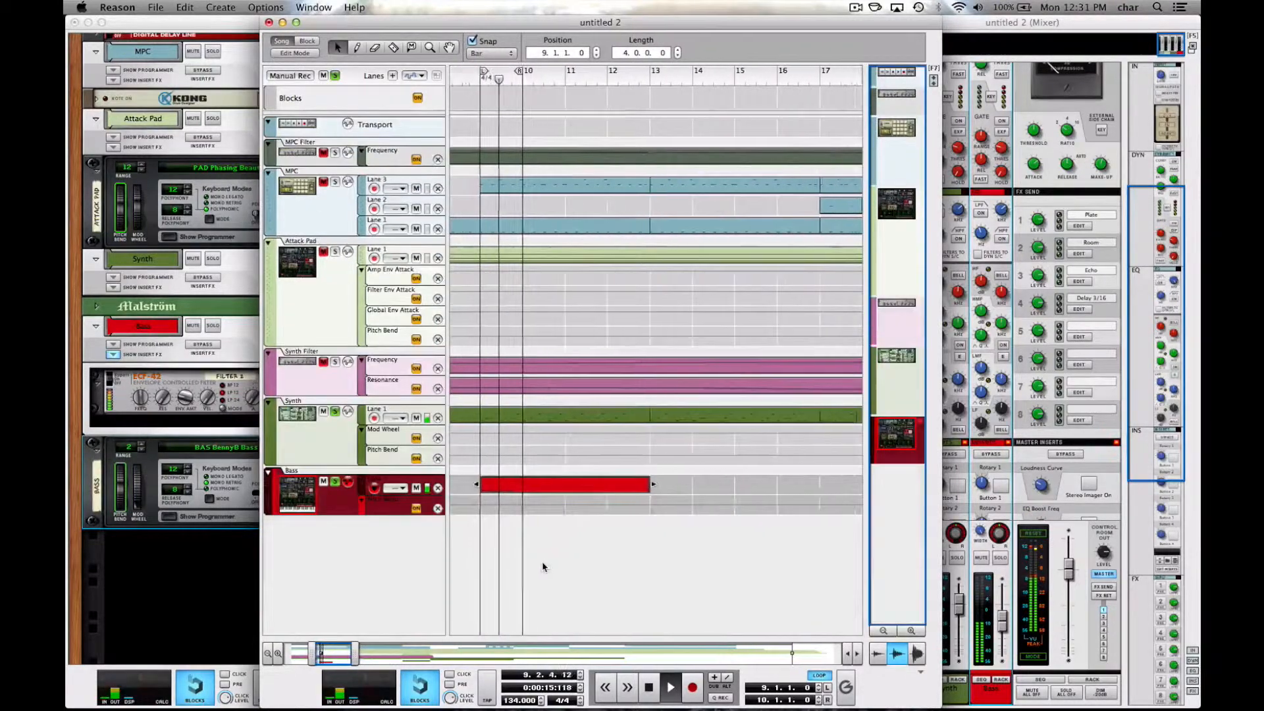
{"action": "left_click_drag", "start_coordinate": [670, 483], "coordinate": [533, 490]}
{"action": "left_click", "coordinate": [514, 504], "text": "super"}
{"action": "double_click", "coordinate": [520, 502]}
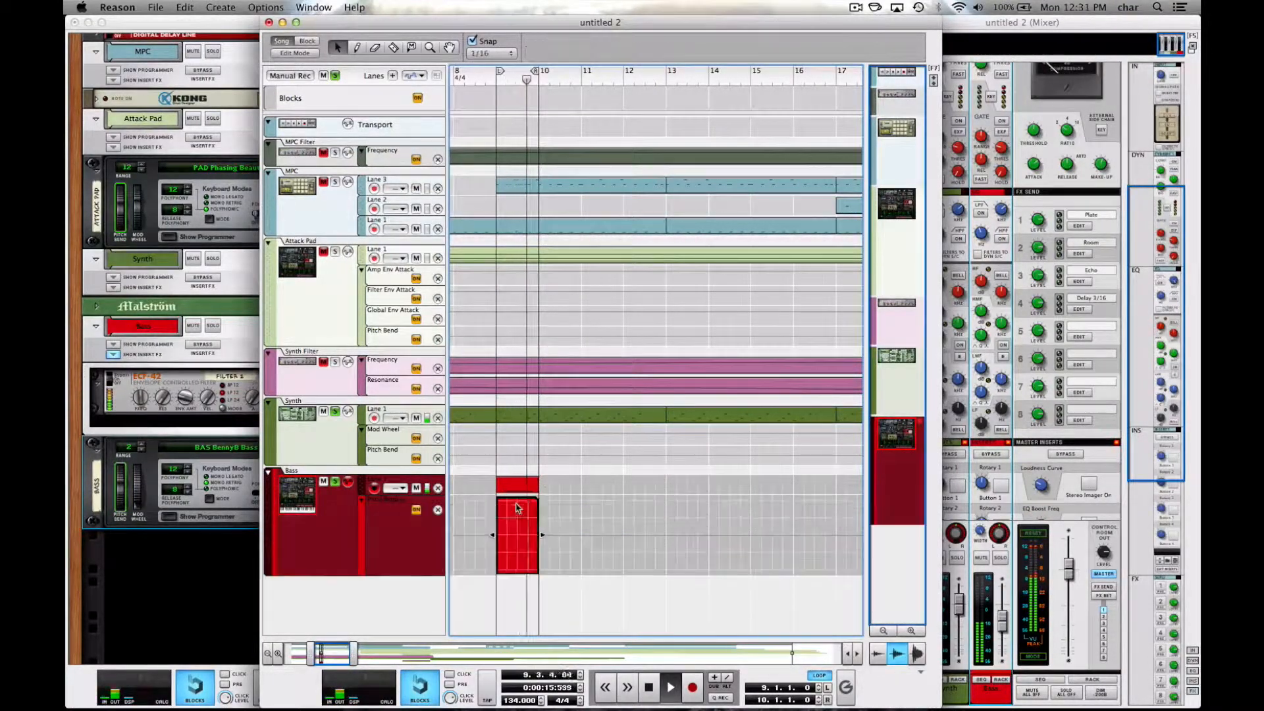
Add a point with value 0 to the Bass pitch bend clip and set its position to 9.4.1.
{"action": "scroll", "coordinate": [548, 471], "scroll_direction": "up", "scroll_amount": 4}
{"action": "scroll", "coordinate": [547, 470], "scroll_direction": "up", "scroll_amount": 4}
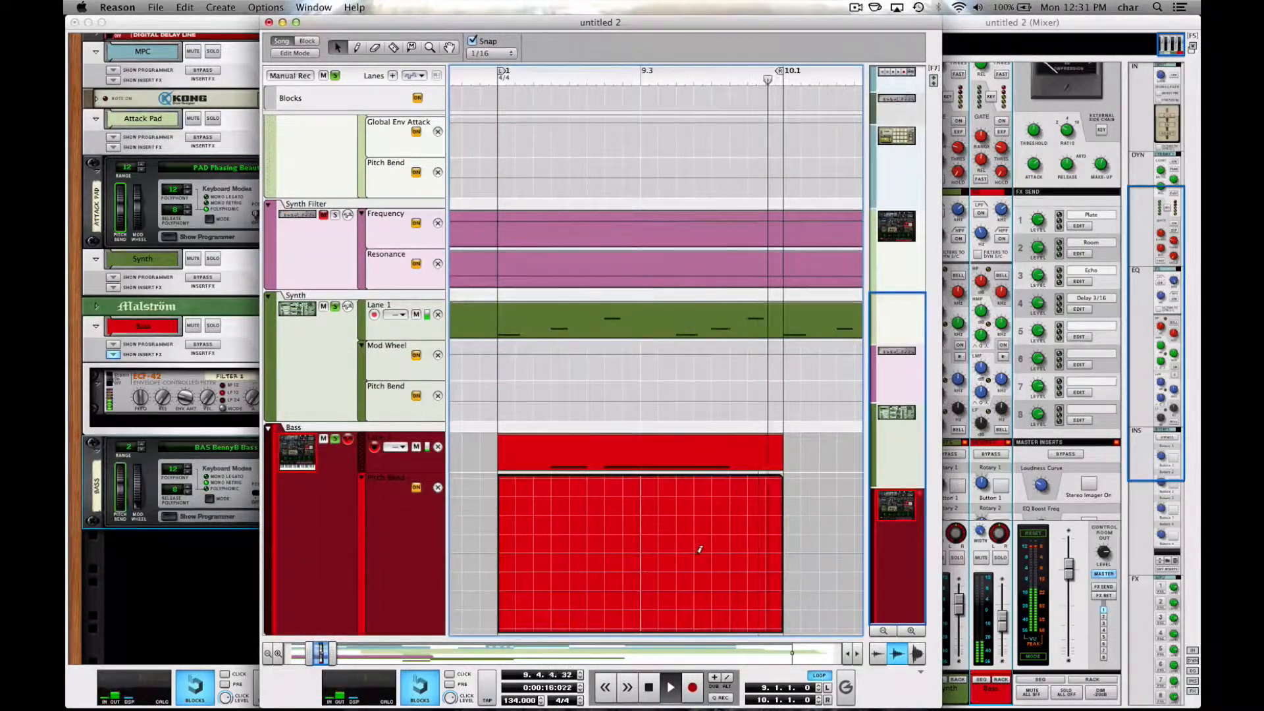
{"action": "left_click", "coordinate": [698, 551]}
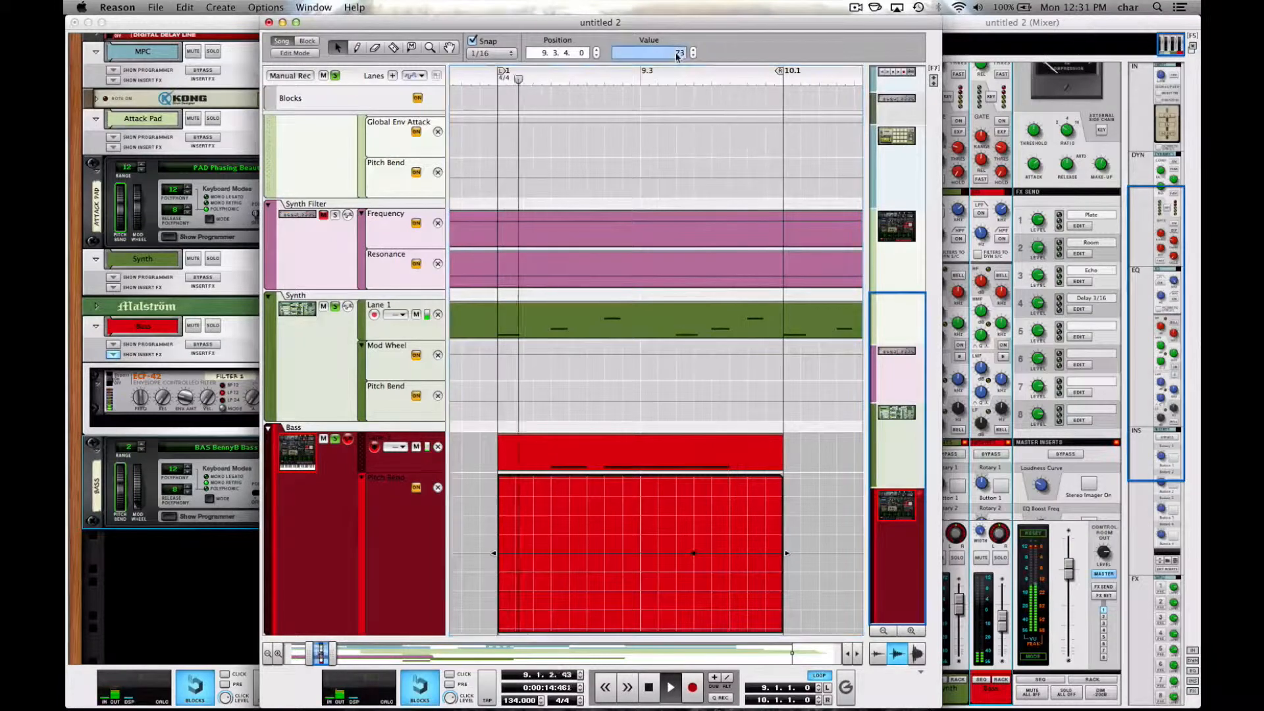
{"action": "type", "text": "0"}
{"action": "key", "text": "Return"}
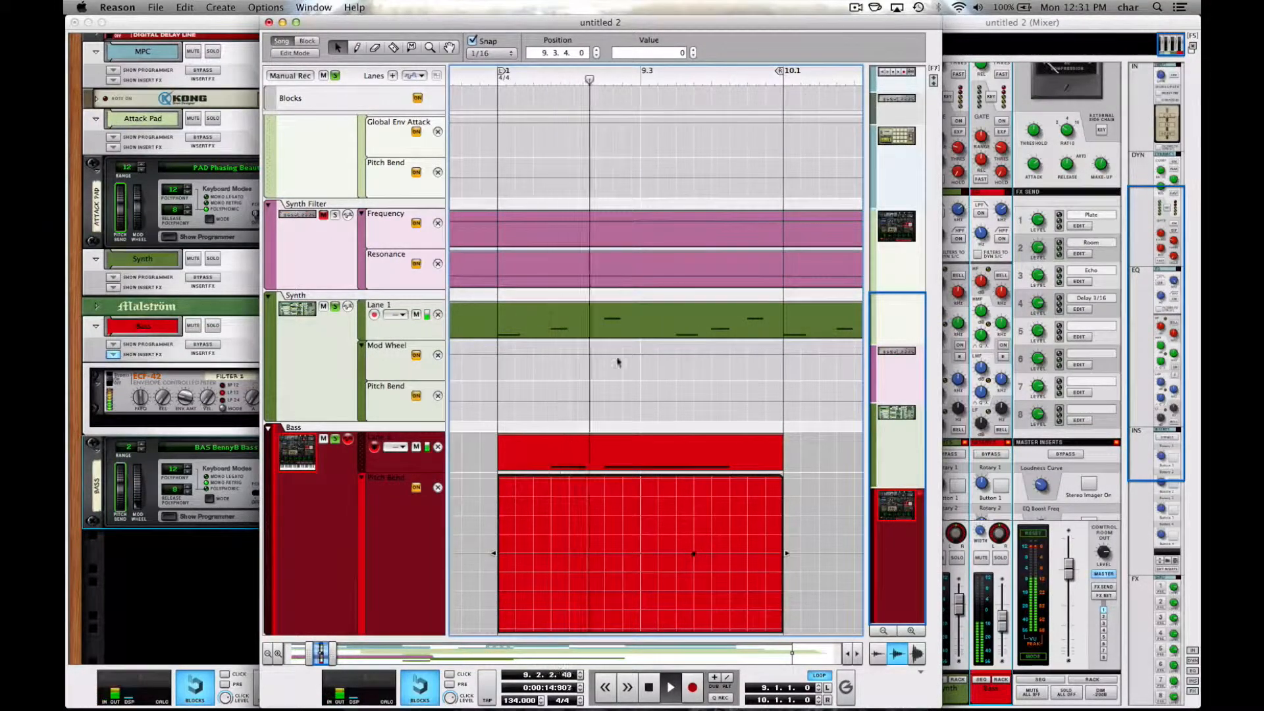
{"action": "left_click", "coordinate": [565, 54]}
{"action": "left_click", "coordinate": [596, 50]}
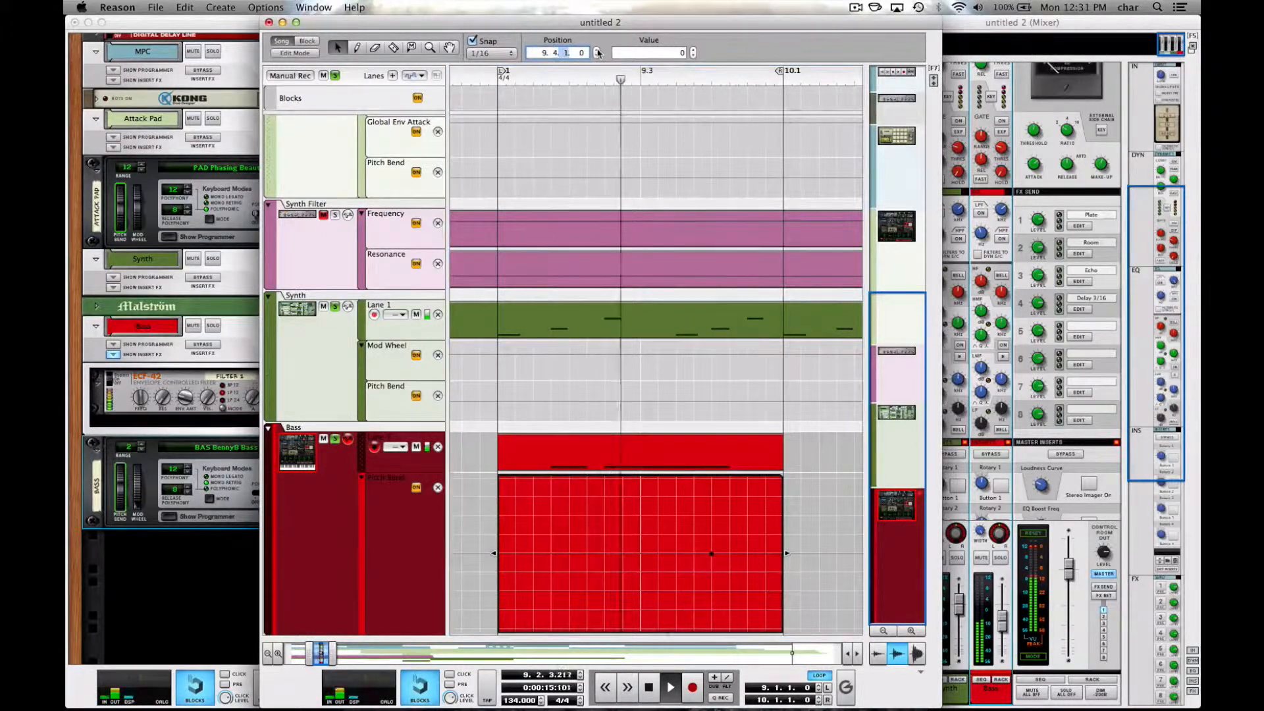
Add a pitch bend point of -8192 at 9.4.2 and move the zero point back to 9.3.4.
{"action": "left_click", "coordinate": [730, 628]}
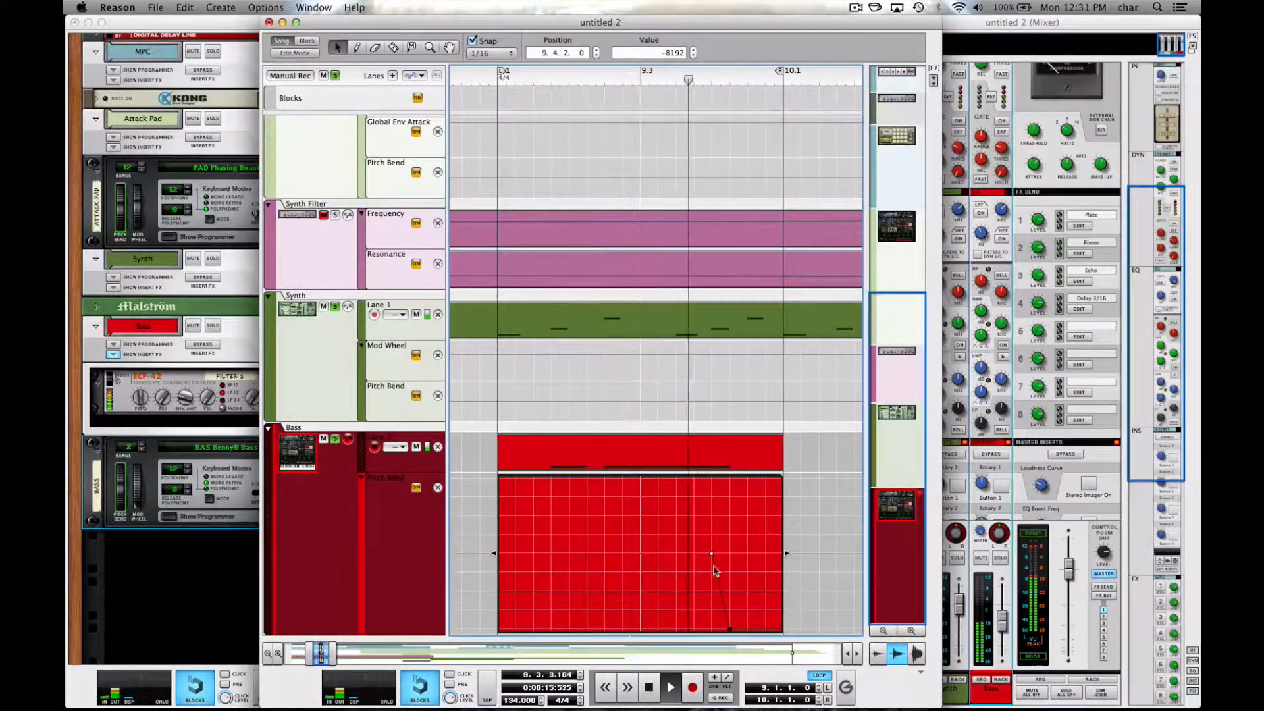
{"action": "left_click_drag", "start_coordinate": [694, 538], "coordinate": [734, 585]}
{"action": "left_click", "coordinate": [566, 54]}
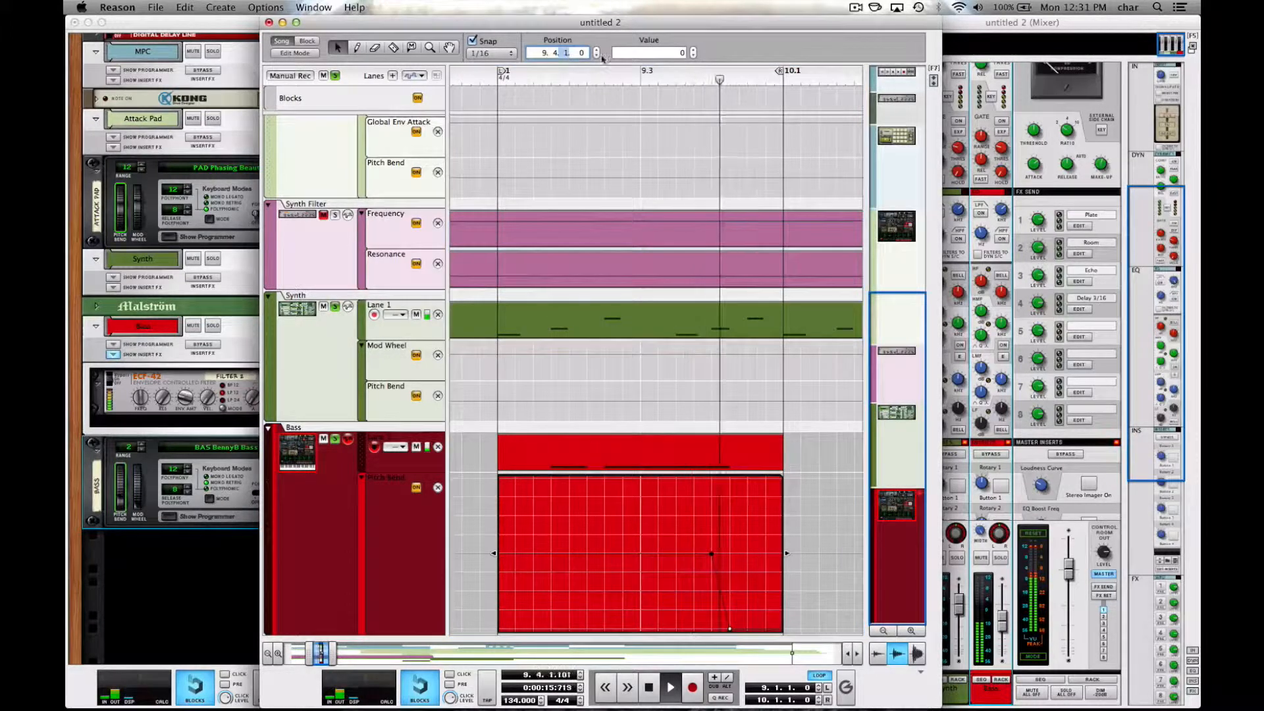
{"action": "left_click", "coordinate": [596, 55]}
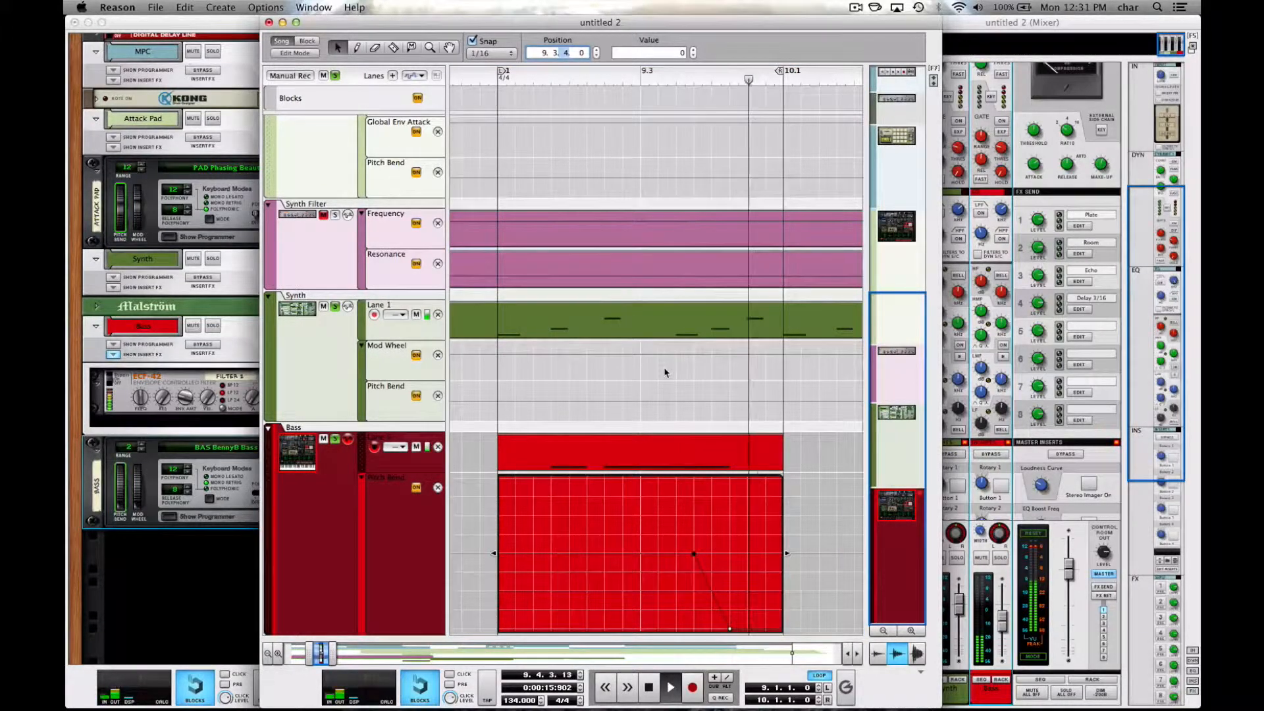
{"action": "left_click", "coordinate": [662, 149]}
Move the Bass note and pitch bend clips to bar 17, and put a copy of only the note clip at bar 9.
{"action": "scroll", "coordinate": [665, 244], "scroll_direction": "down", "scroll_amount": 5}
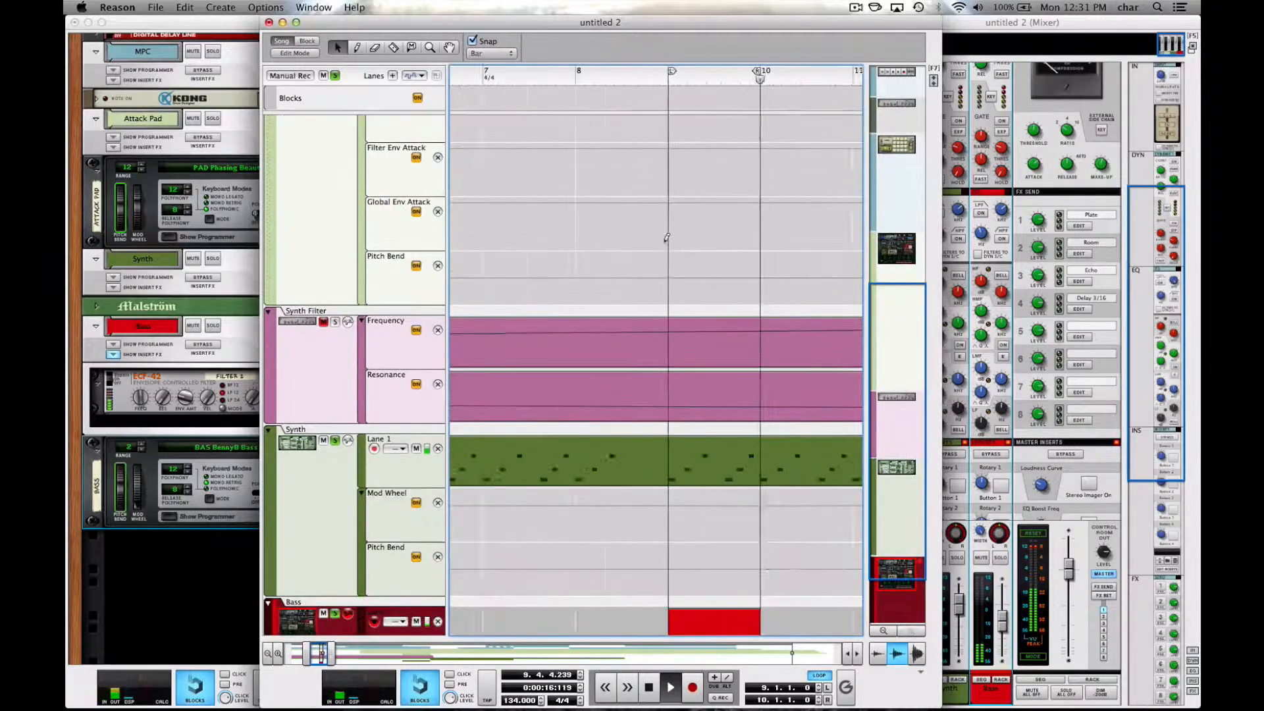
{"action": "scroll", "coordinate": [666, 237], "scroll_direction": "up", "scroll_amount": 5}
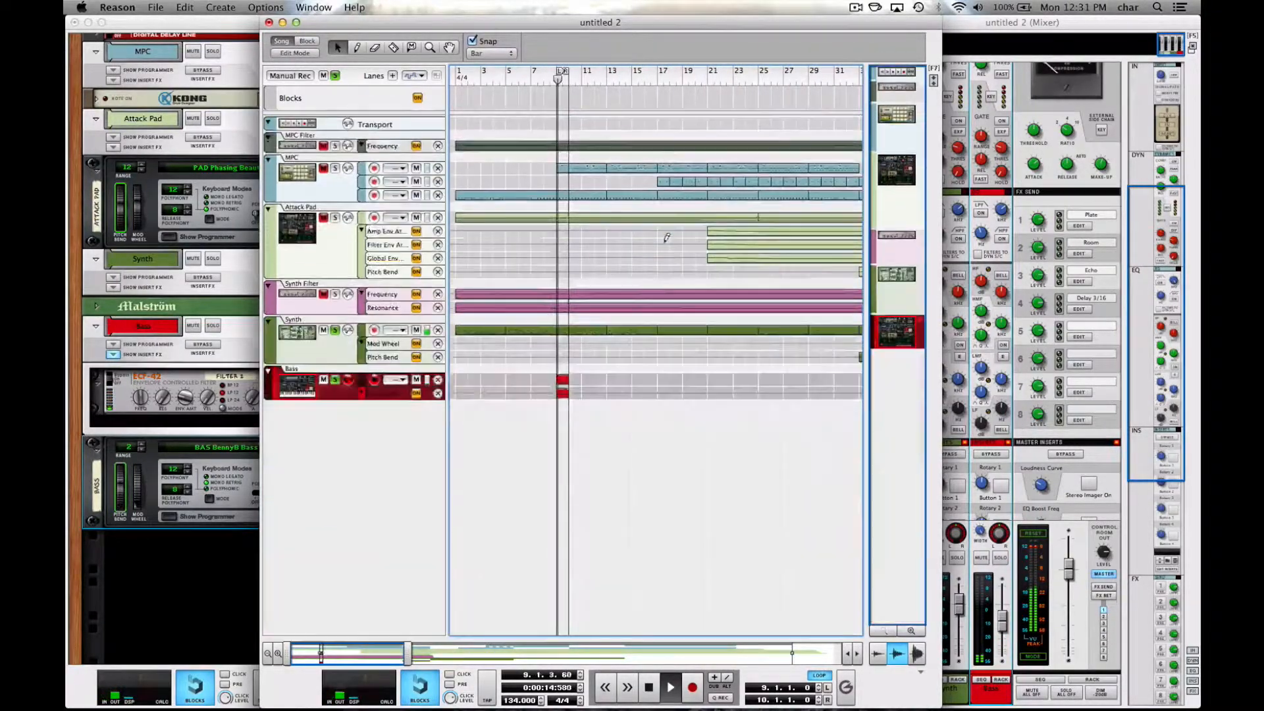
{"action": "scroll", "coordinate": [649, 445], "scroll_direction": "right", "scroll_amount": 3}
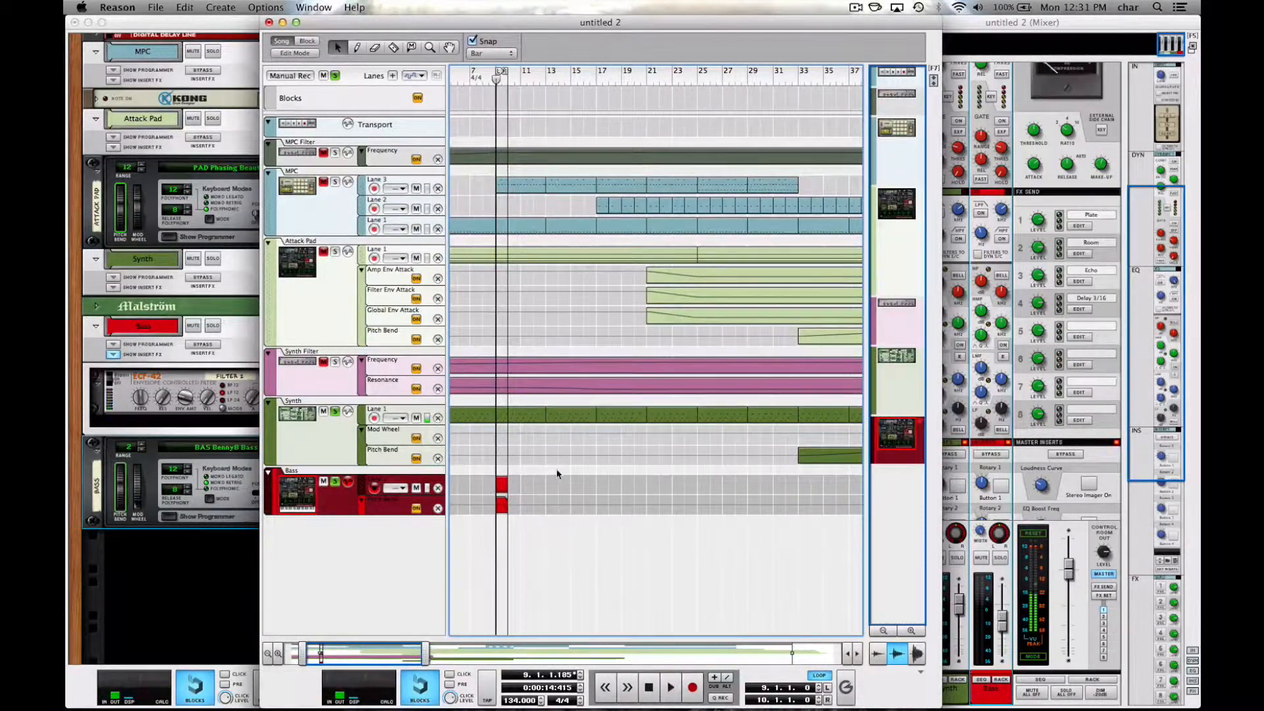
{"action": "left_click_drag", "start_coordinate": [561, 443], "coordinate": [485, 517]}
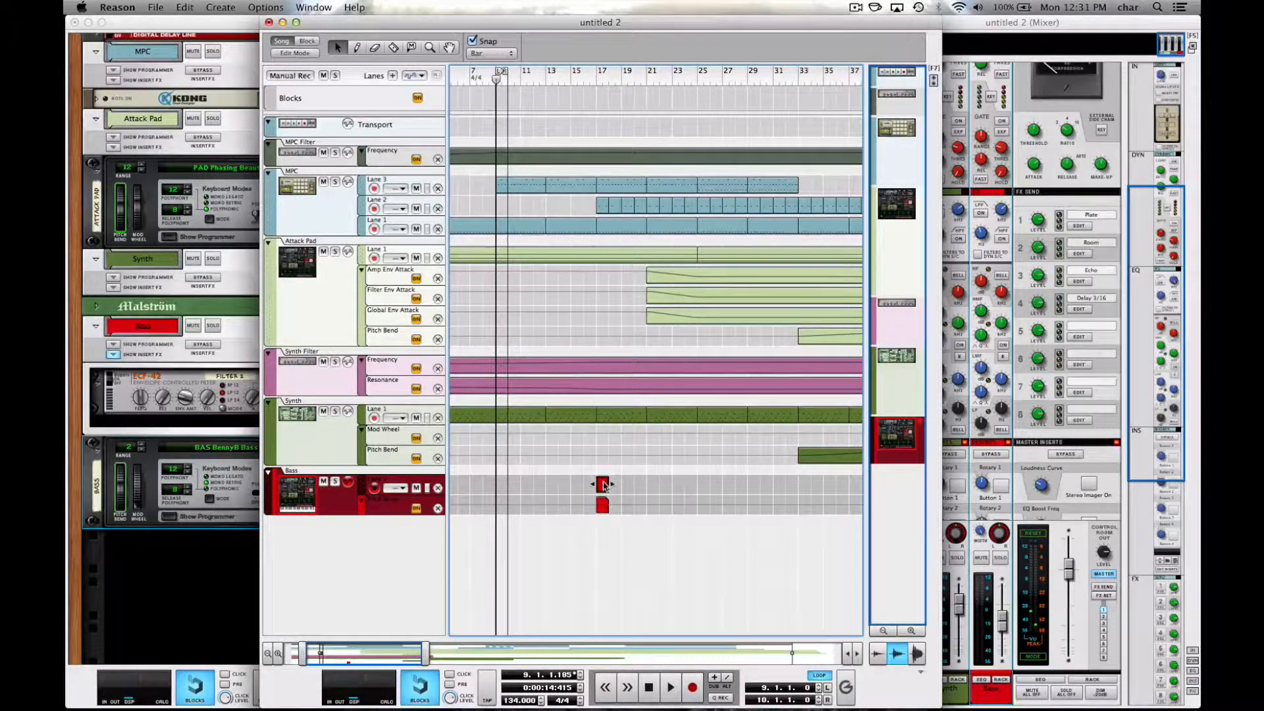
{"action": "left_click_drag", "start_coordinate": [605, 486], "coordinate": [605, 485]}
{"action": "key", "text": "super+c"}
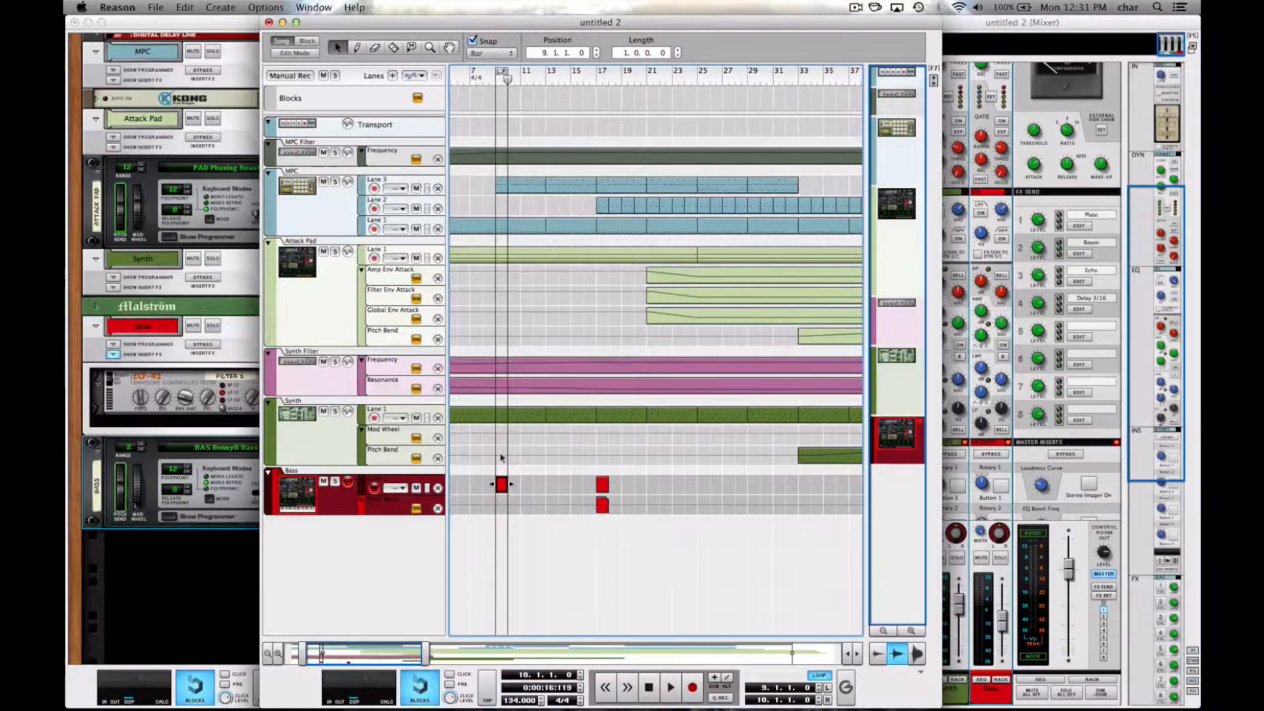
Shorten the second C2 note in the bar 9 Bass clip to 0.0.1 and close the clip.
{"action": "double_click", "coordinate": [502, 486]}
{"action": "left_click", "coordinate": [591, 246]}
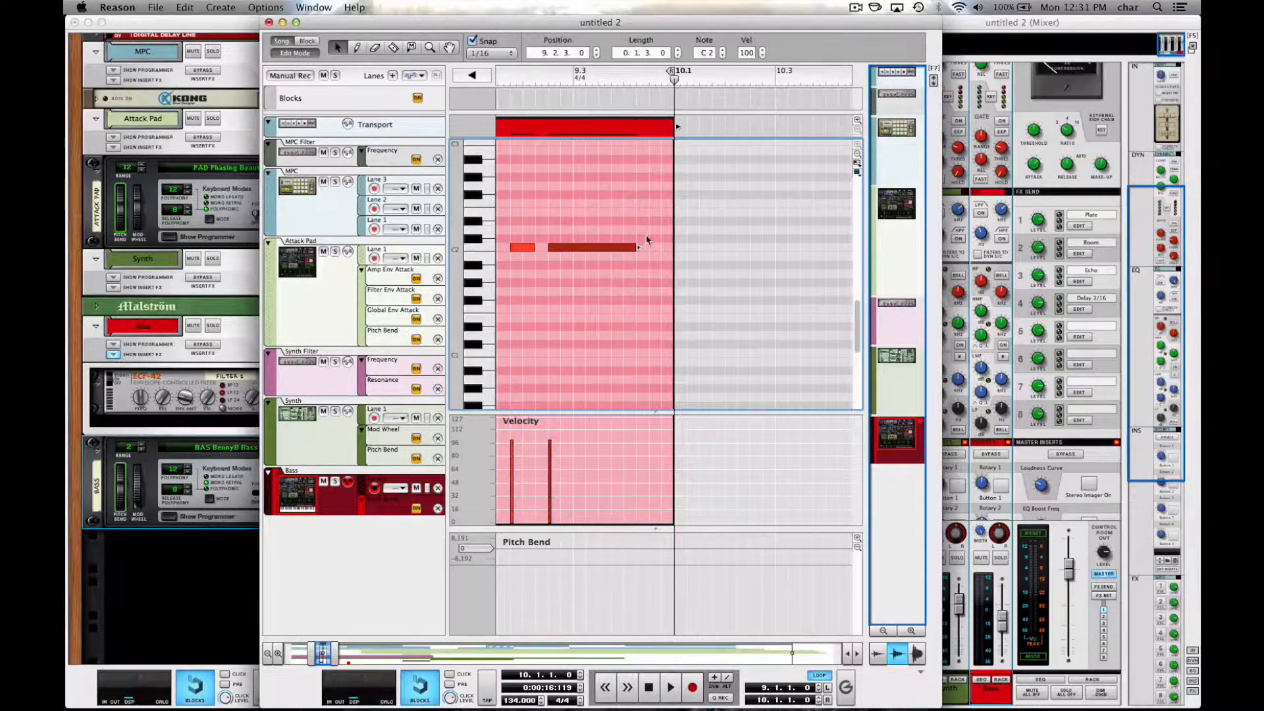
{"action": "scroll", "coordinate": [559, 260], "scroll_direction": "left", "scroll_amount": 3}
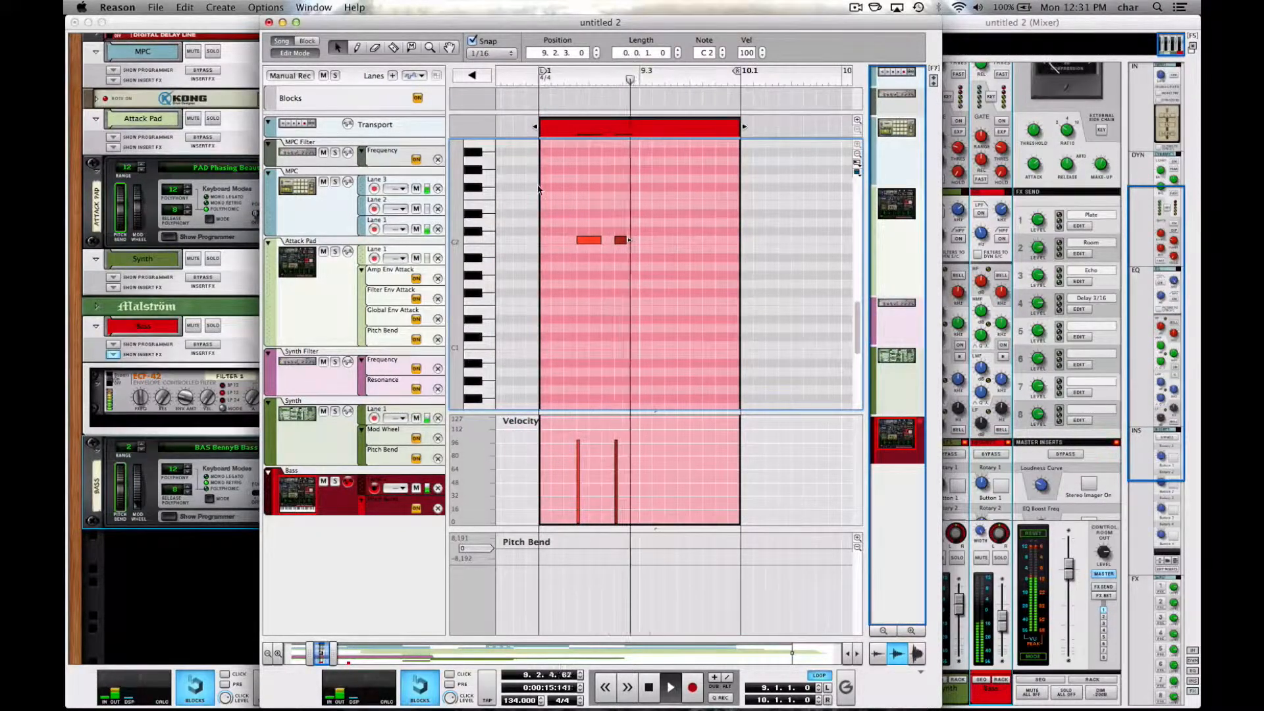
{"action": "key", "text": "super+e"}
{"action": "scroll", "coordinate": [559, 381], "scroll_direction": "left", "scroll_amount": 2}
Copy the bar 9 Bass note clip and repeat it to fill bars 10 through 16.
{"action": "key", "text": "super+c"}
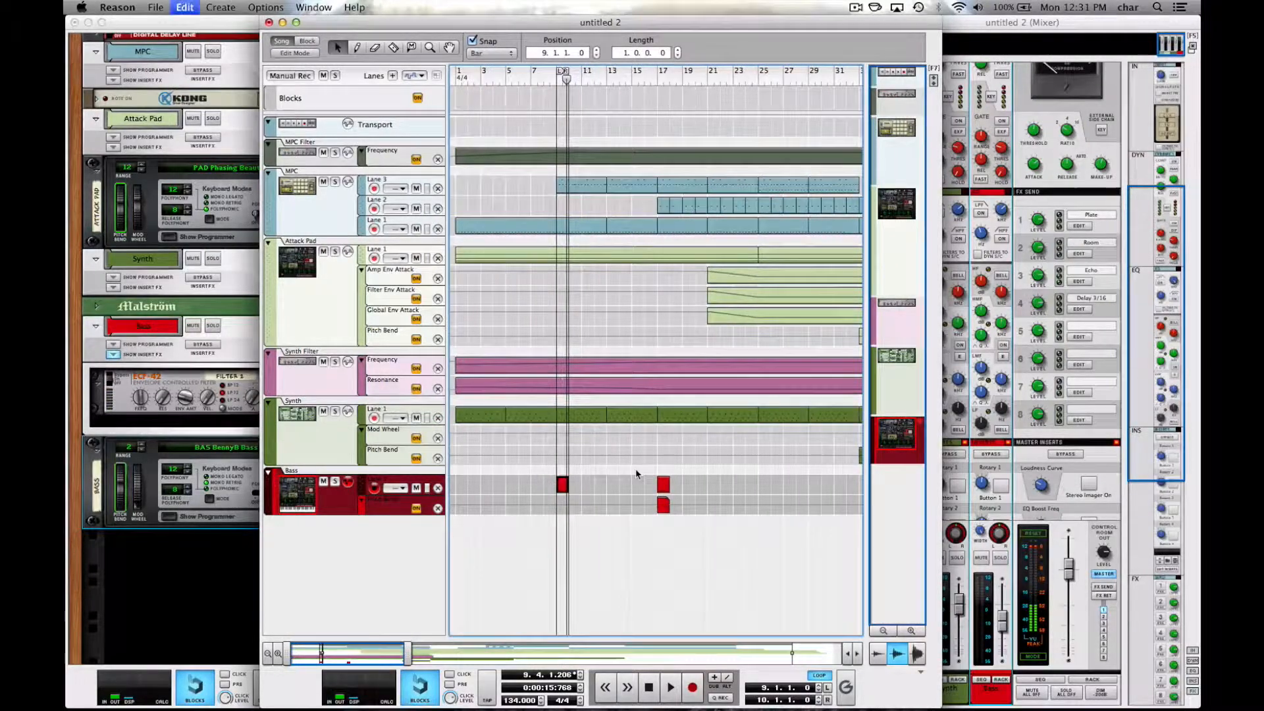
{"action": "key", "text": "super+v"}
{"action": "key", "text": "super+v"}
{"action": "key", "text": "super+v"}
{"action": "key", "text": "super+v"}
{"action": "key", "text": "super+v"}
{"action": "key", "text": "super+v"}
{"action": "key", "text": "super+v"}
Copy the Bass note and pitch bend clips from bar 17 and repeat them through bar 32.
{"action": "key", "text": "super+c"}
{"action": "key", "text": "super+v"}
{"action": "key", "text": "super+v"}
{"action": "key", "text": "super+v"}
{"action": "key", "text": "super+v"}
{"action": "key", "text": "super+v"}
{"action": "key", "text": "super+v"}
{"action": "key", "text": "super+v"}
{"action": "key", "text": "super+v"}
{"action": "key", "text": "super+v"}
{"action": "key", "text": "super+v"}
{"action": "key", "text": "super+v"}
{"action": "key", "text": "super+v"}
{"action": "key", "text": "super+v"}
{"action": "key", "text": "super+v"}
{"action": "key", "text": "super+v"}
{"action": "scroll", "coordinate": [589, 457], "scroll_direction": "right", "scroll_amount": 4}
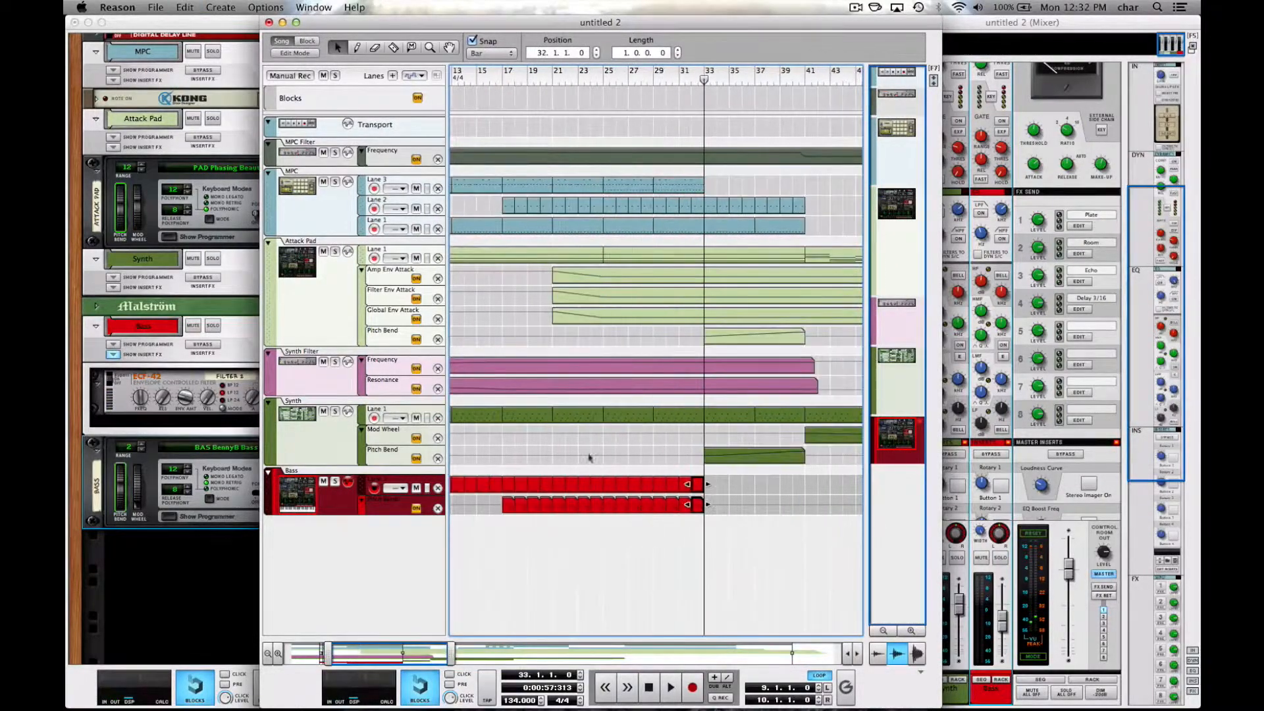
Copy a four-bar group of Bass note clips without pitch bend and paste it twice from bar 33 up to bar 41.
{"action": "left_click_drag", "start_coordinate": [497, 504], "coordinate": [535, 454]}
{"action": "key", "text": "super+c"}
{"action": "left_click", "coordinate": [742, 79]}
{"action": "key", "text": "super+v"}
{"action": "key", "text": "super+v"}
Copy four-bar groups of Bass note clips and paste them repeatedly from bar 49 up to bar 65.
{"action": "left_click_drag", "start_coordinate": [516, 520], "coordinate": [699, 484]}
{"action": "scroll", "coordinate": [560, 450], "scroll_direction": "right", "scroll_amount": 4}
{"action": "key", "text": "super+c"}
{"action": "key", "text": "super+v"}
{"action": "key", "text": "super+c"}
{"action": "key", "text": "super+v"}
{"action": "scroll", "coordinate": [628, 479], "scroll_direction": "right", "scroll_amount": 4}
{"action": "key", "text": "super+v"}
{"action": "key", "text": "super+v"}
{"action": "scroll", "coordinate": [619, 374], "scroll_direction": "left", "scroll_amount": 8}
{"action": "scroll", "coordinate": [571, 383], "scroll_direction": "left", "scroll_amount": 1}
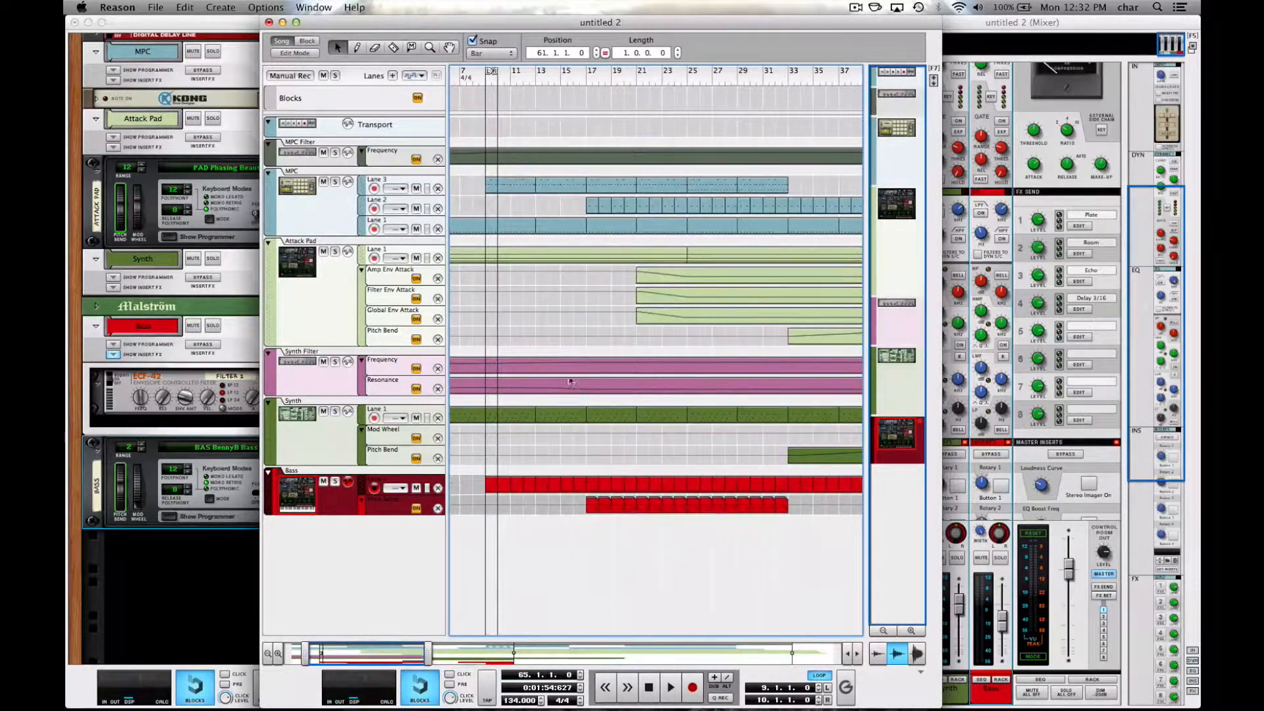
Rename the ECF-42 filter in the Bass channel's insert effects as Bass Filter.
{"action": "left_click", "coordinate": [163, 399]}
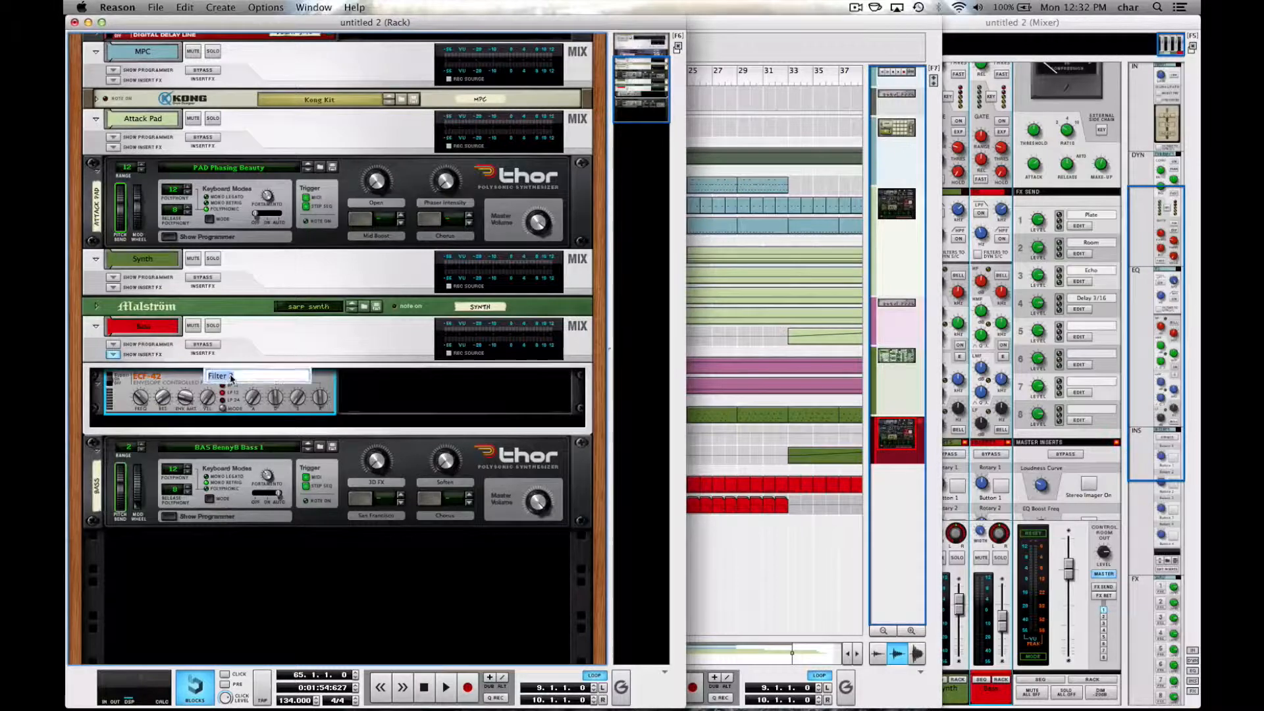
{"action": "type", "text": "Bass"}
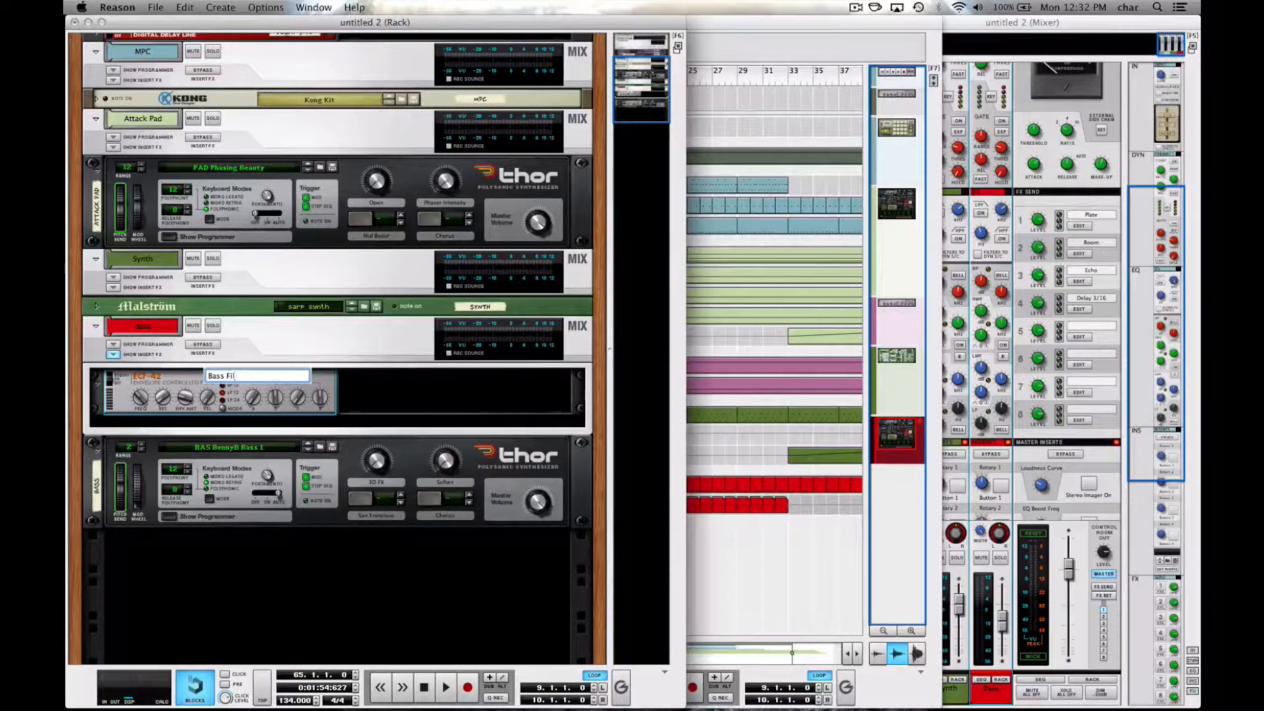
{"action": "key", "text": "Return"}
Return to the sequencer, turn off looping and play the song from the start.
{"action": "left_click", "coordinate": [739, 33]}
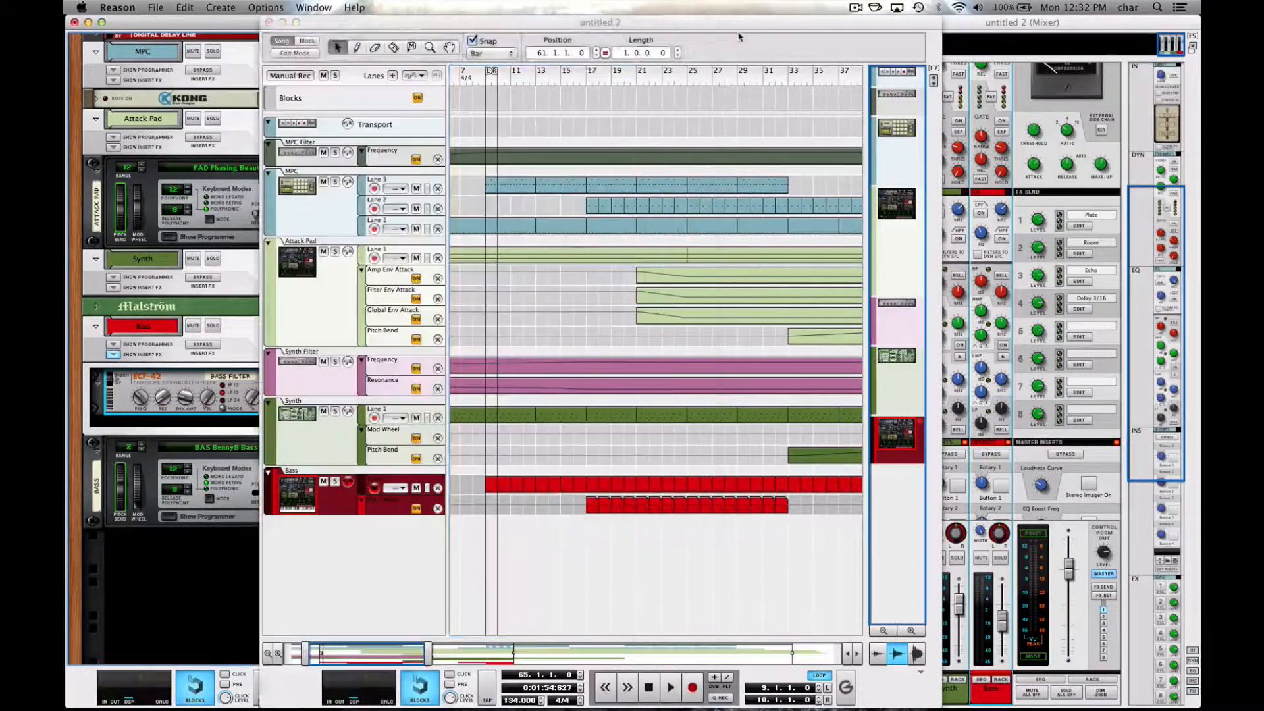
{"action": "key", "text": "l"}
{"action": "key", "text": "shift+Return"}
{"action": "key", "text": "space"}
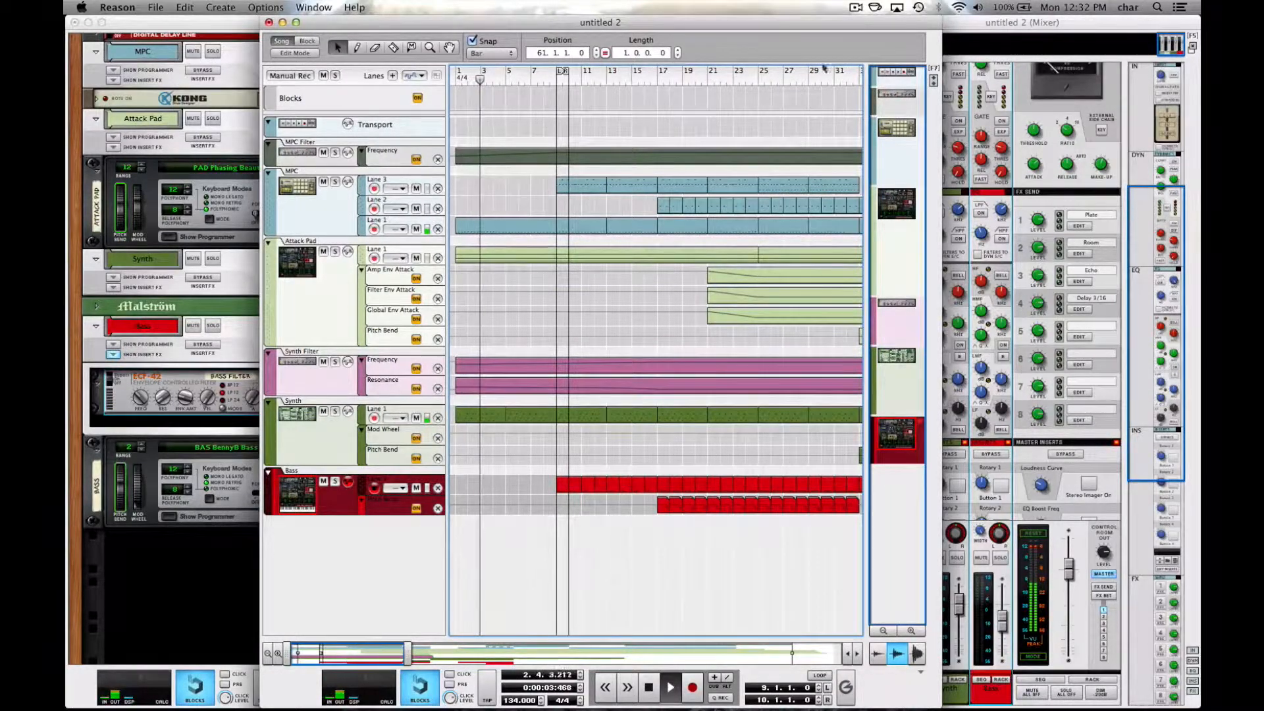
Widen the mixer window and lower the MPC fader to about -3.8 dB and the Attack Pad fader to about -10.3 dB.
{"action": "left_click", "coordinate": [948, 516]}
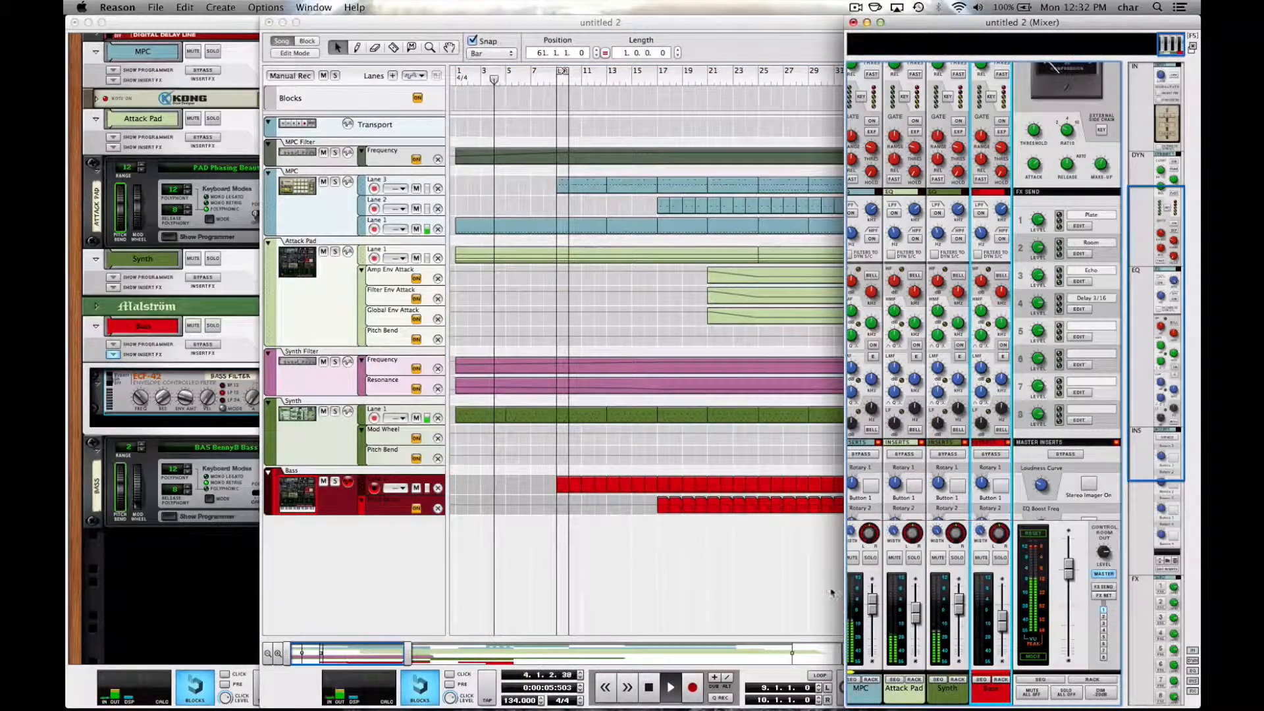
{"action": "left_click_drag", "start_coordinate": [846, 591], "coordinate": [871, 615]}
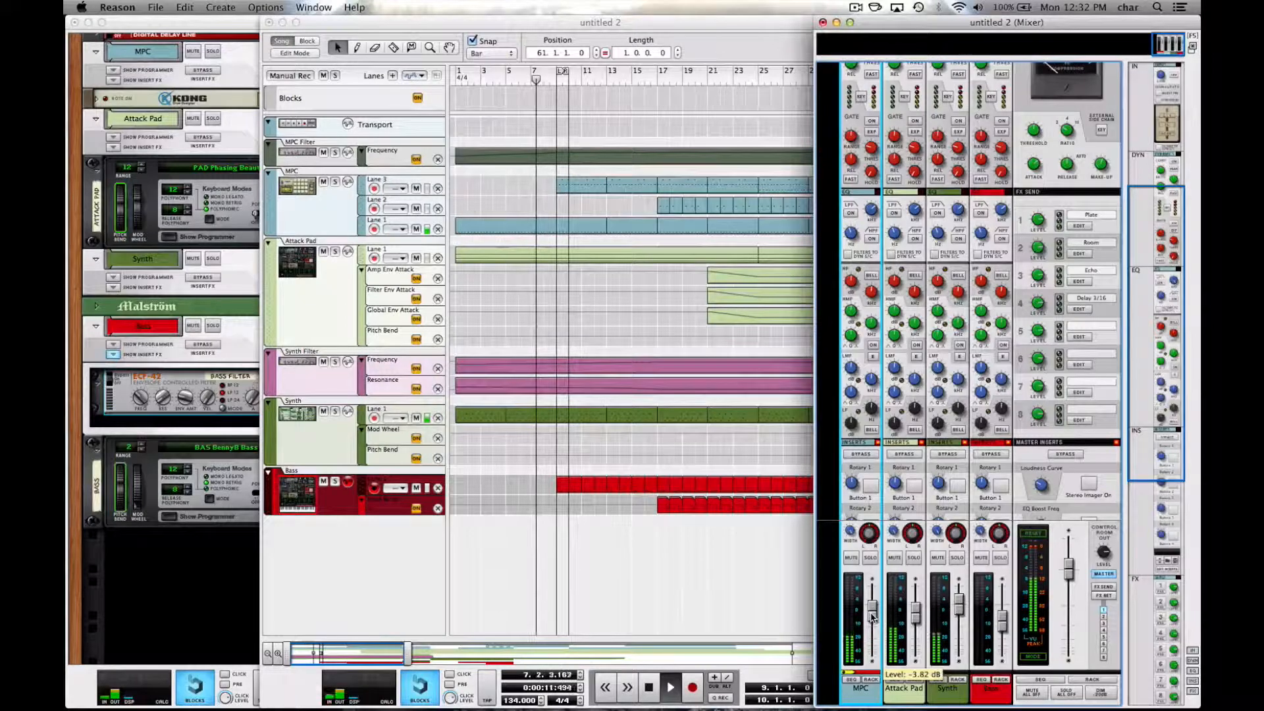
{"action": "left_click_drag", "start_coordinate": [872, 617], "coordinate": [917, 624]}
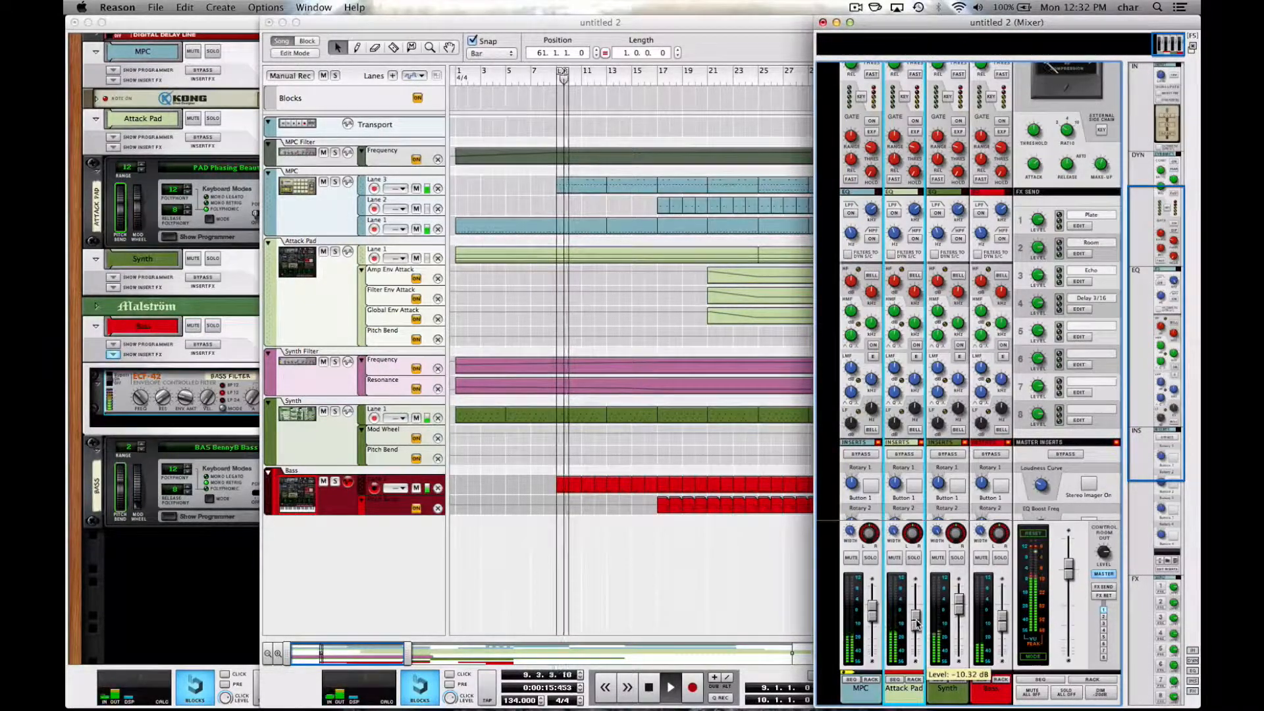
Select all Bass pitch bend clips from bar 17 to bar 33 and join them into one clip.
{"action": "left_click", "coordinate": [726, 570]}
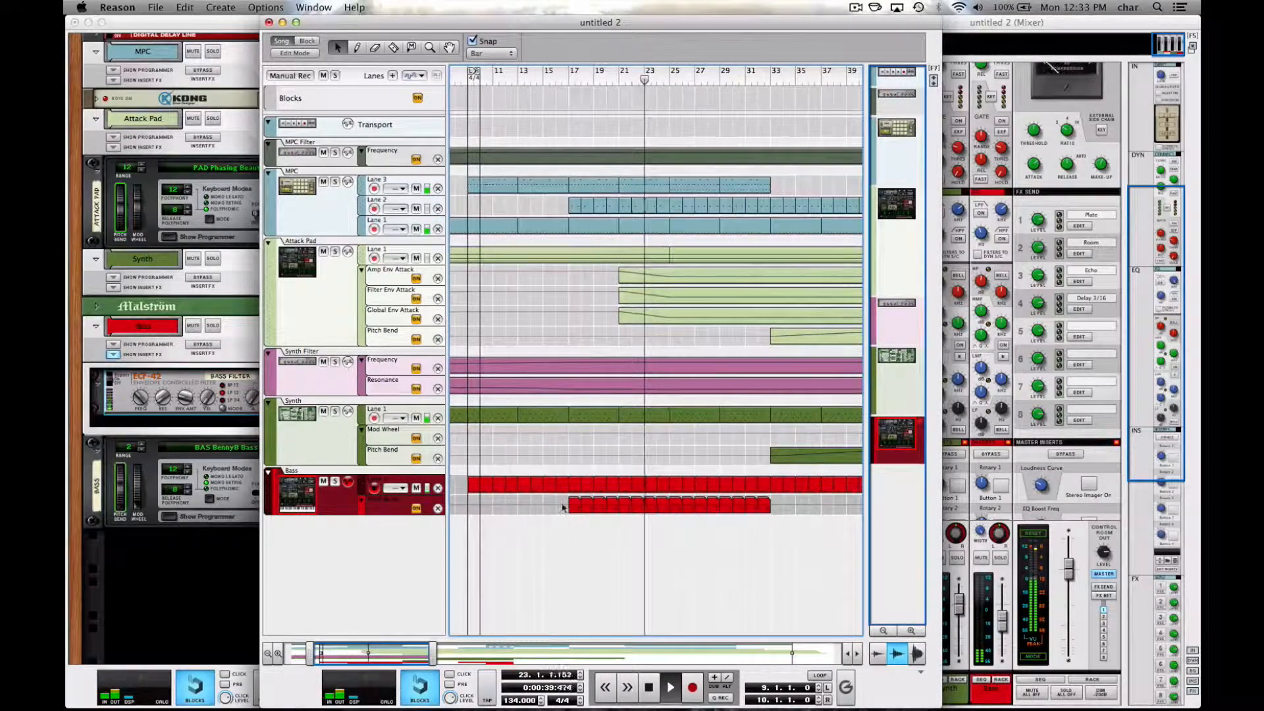
{"action": "left_click", "coordinate": [675, 503]}
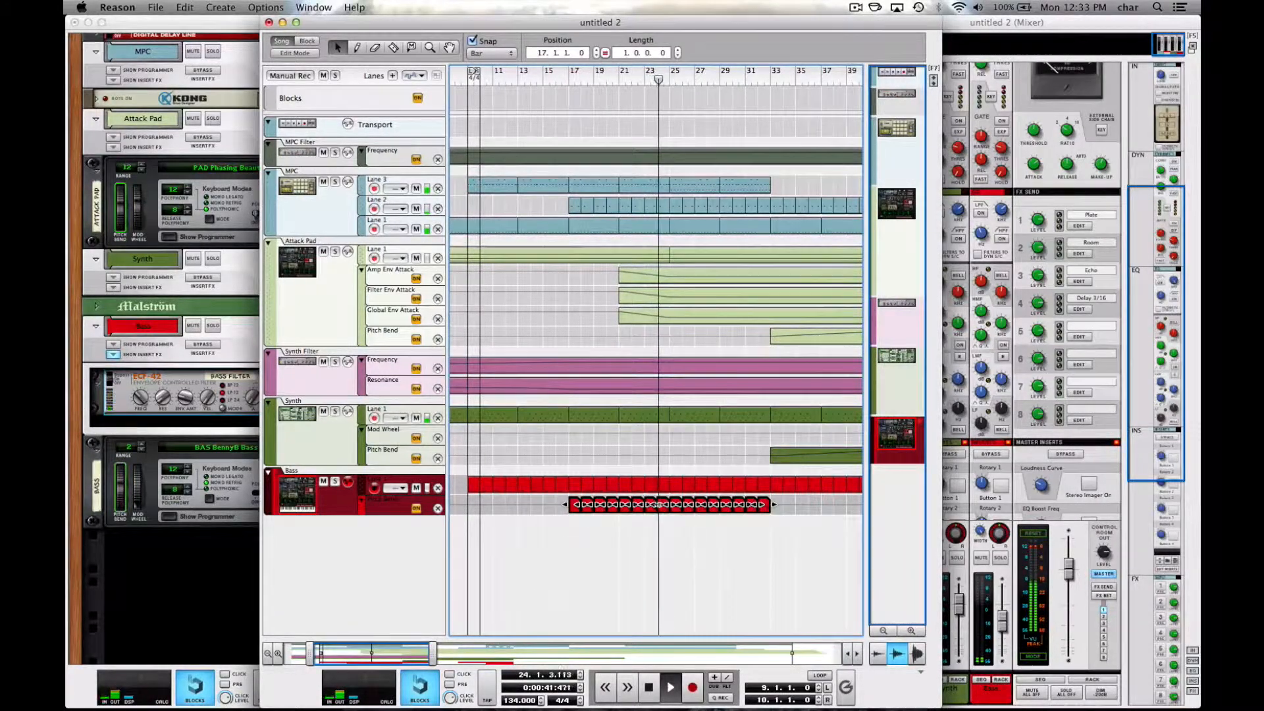
{"action": "right_click", "coordinate": [661, 504]}
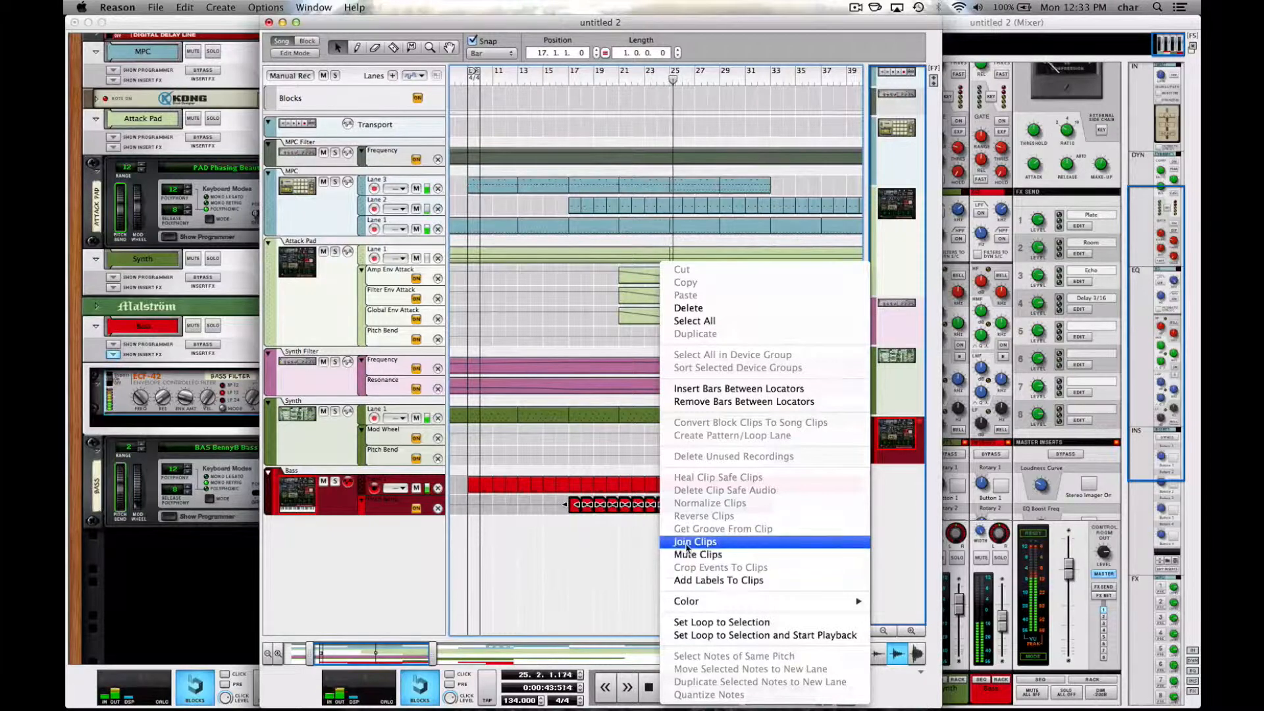
{"action": "left_click", "coordinate": [685, 542]}
Examine the joined Bass pitch bend automation and the other tracks' clips along the arrangement.
{"action": "double_click", "coordinate": [638, 505]}
{"action": "scroll", "coordinate": [652, 544], "scroll_direction": "down", "scroll_amount": 3}
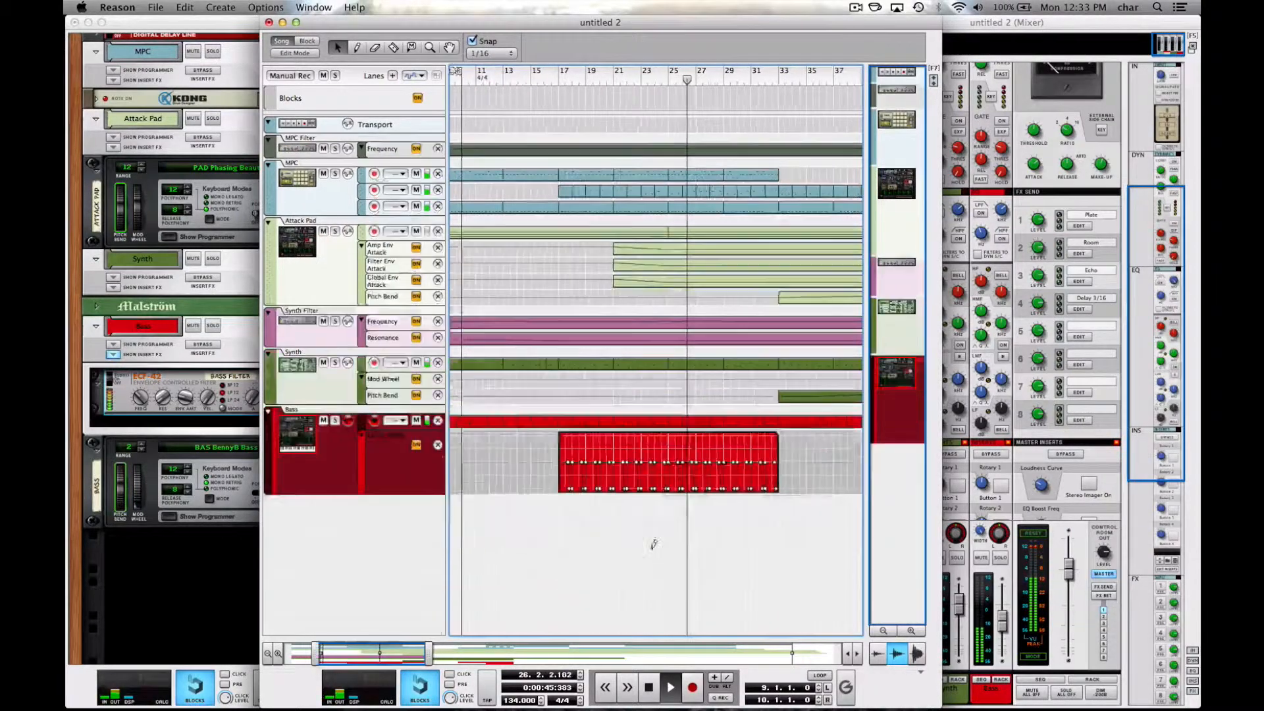
{"action": "scroll", "coordinate": [654, 549], "scroll_direction": "up", "scroll_amount": 5}
{"action": "scroll", "coordinate": [654, 550], "scroll_direction": "left", "scroll_amount": 5}
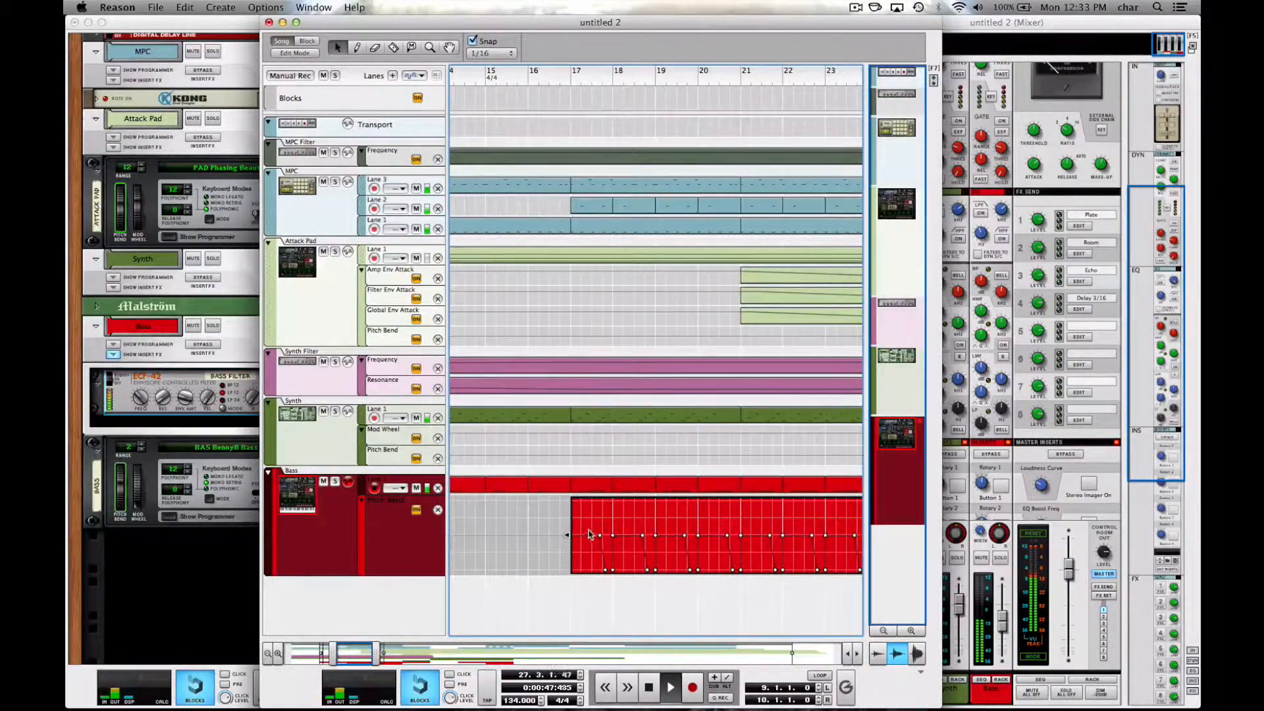
{"action": "left_click", "coordinate": [595, 459]}
{"action": "scroll", "coordinate": [639, 473], "scroll_direction": "up", "scroll_amount": 2}
{"action": "scroll", "coordinate": [639, 473], "scroll_direction": "down", "scroll_amount": 5}
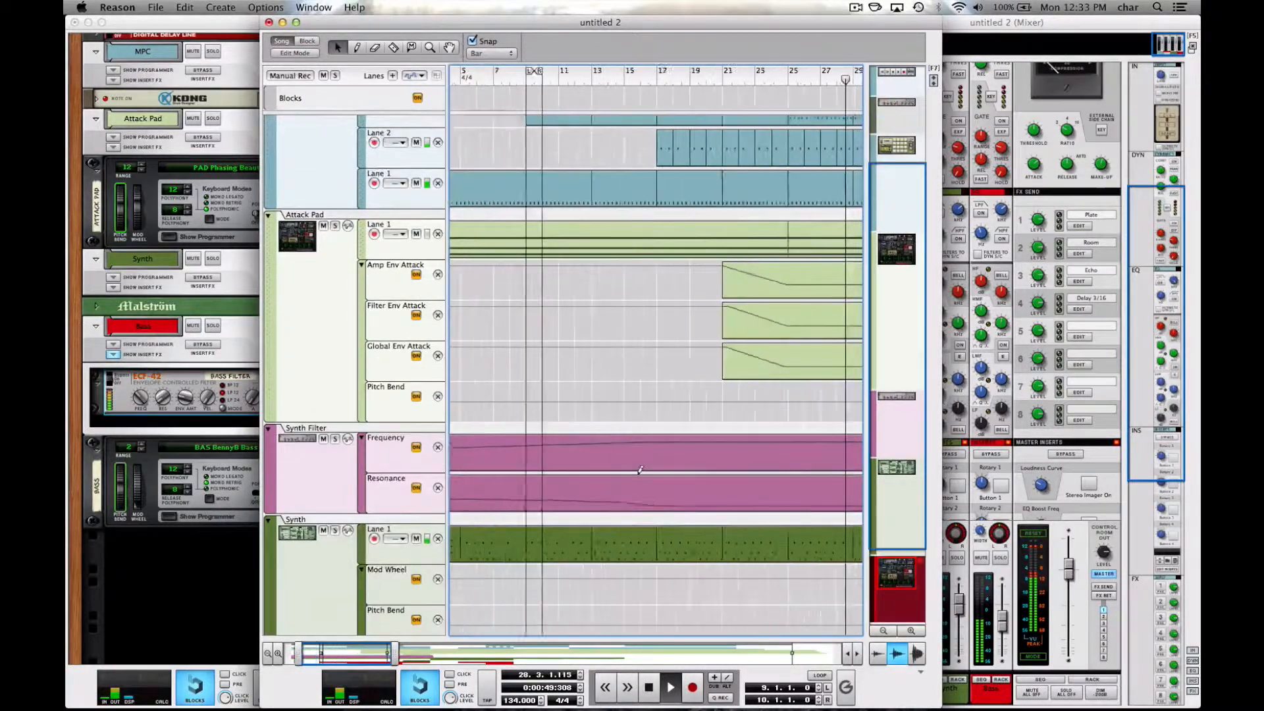
{"action": "scroll", "coordinate": [639, 472], "scroll_direction": "down", "scroll_amount": 5}
{"action": "scroll", "coordinate": [639, 472], "scroll_direction": "right", "scroll_amount": 1}
{"action": "scroll", "coordinate": [639, 472], "scroll_direction": "right", "scroll_amount": 3}
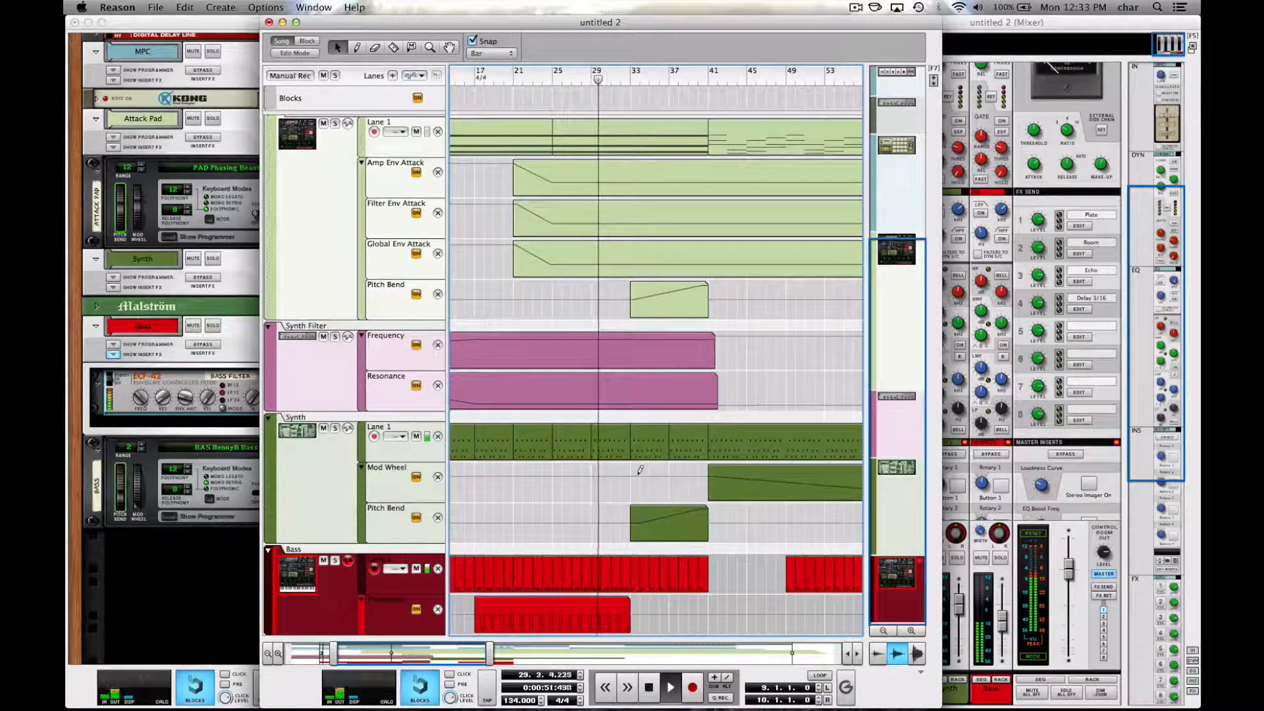
Examine the Attack Pad and Synth pitch bend clips at bar 33 and the Attack Pad note clip at bar 41.
{"action": "scroll", "coordinate": [639, 472], "scroll_direction": "down", "scroll_amount": 1}
{"action": "scroll", "coordinate": [640, 472], "scroll_direction": "down", "scroll_amount": 5}
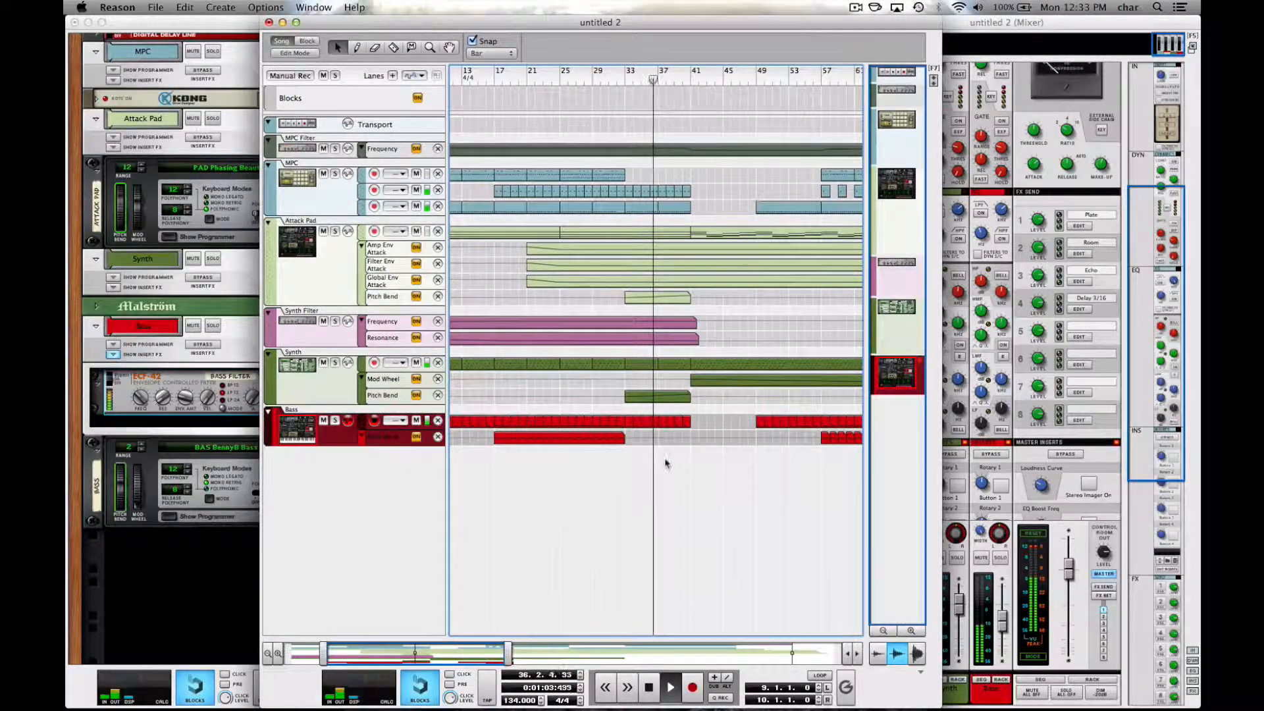
{"action": "scroll", "coordinate": [664, 460], "scroll_direction": "right", "scroll_amount": 10}
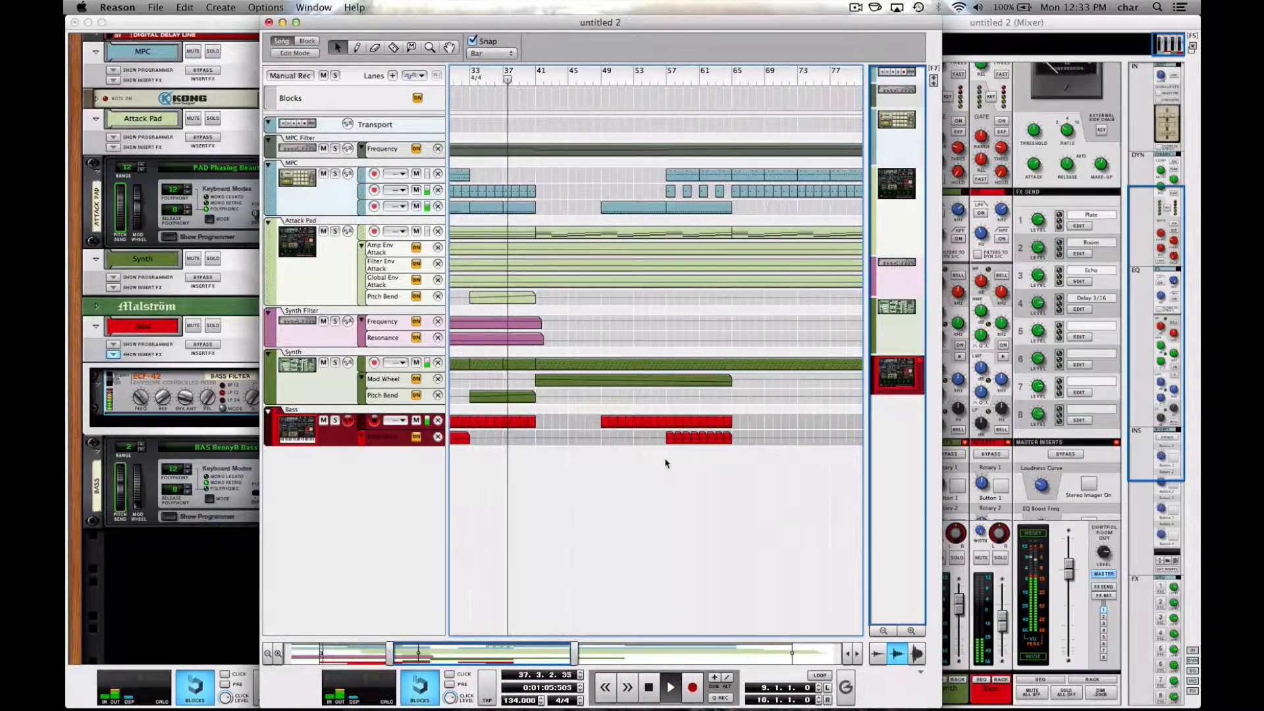
{"action": "left_click", "coordinate": [519, 300]}
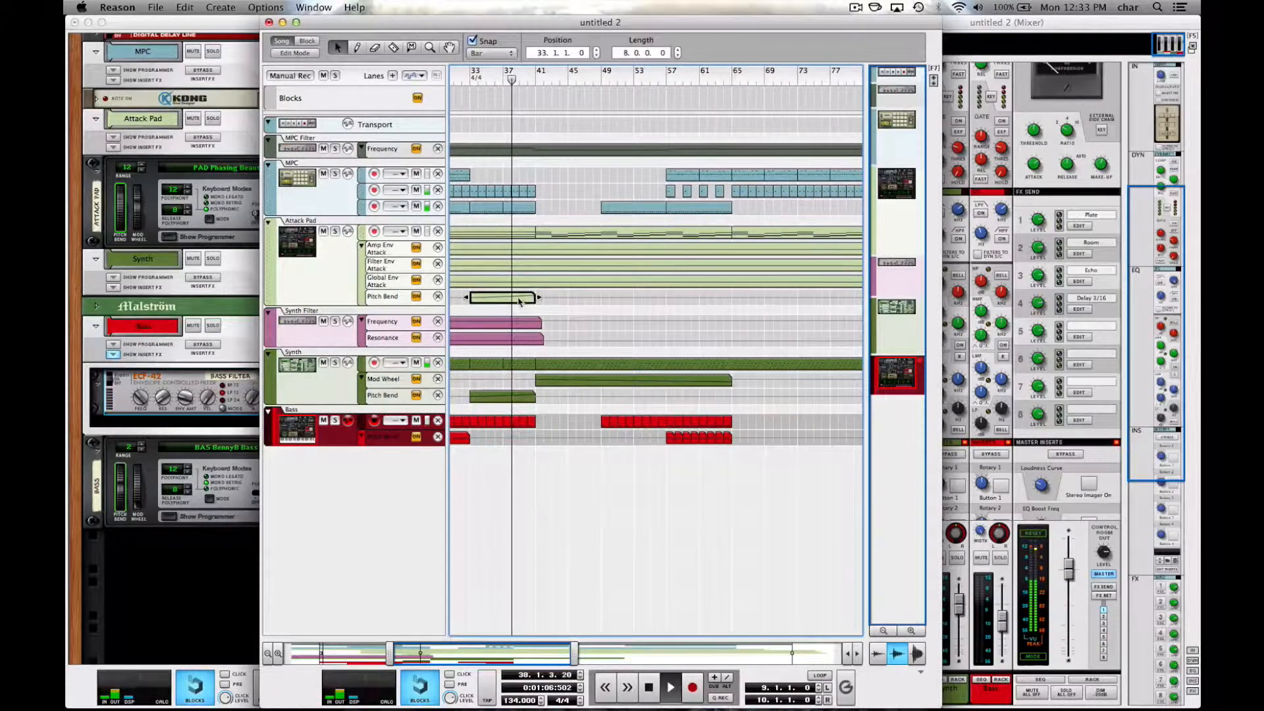
{"action": "left_click", "coordinate": [507, 396], "text": "shift"}
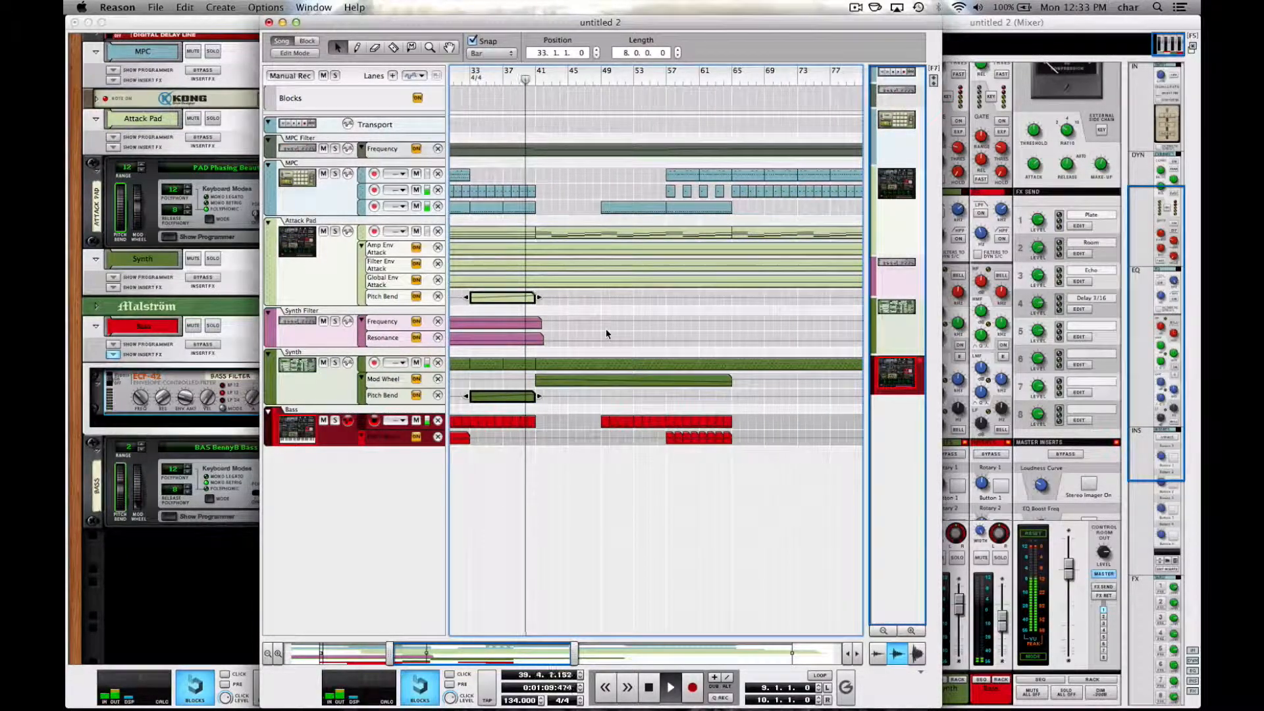
{"action": "left_click", "coordinate": [589, 490]}
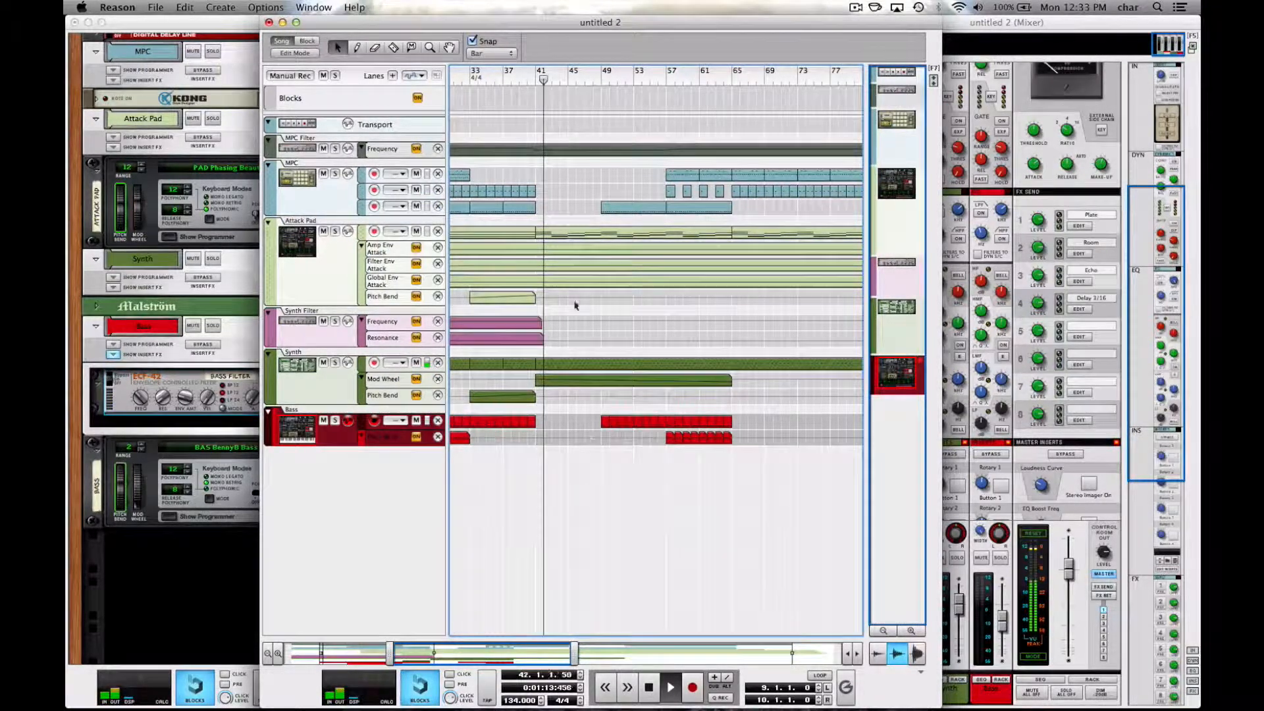
{"action": "left_click", "coordinate": [568, 231]}
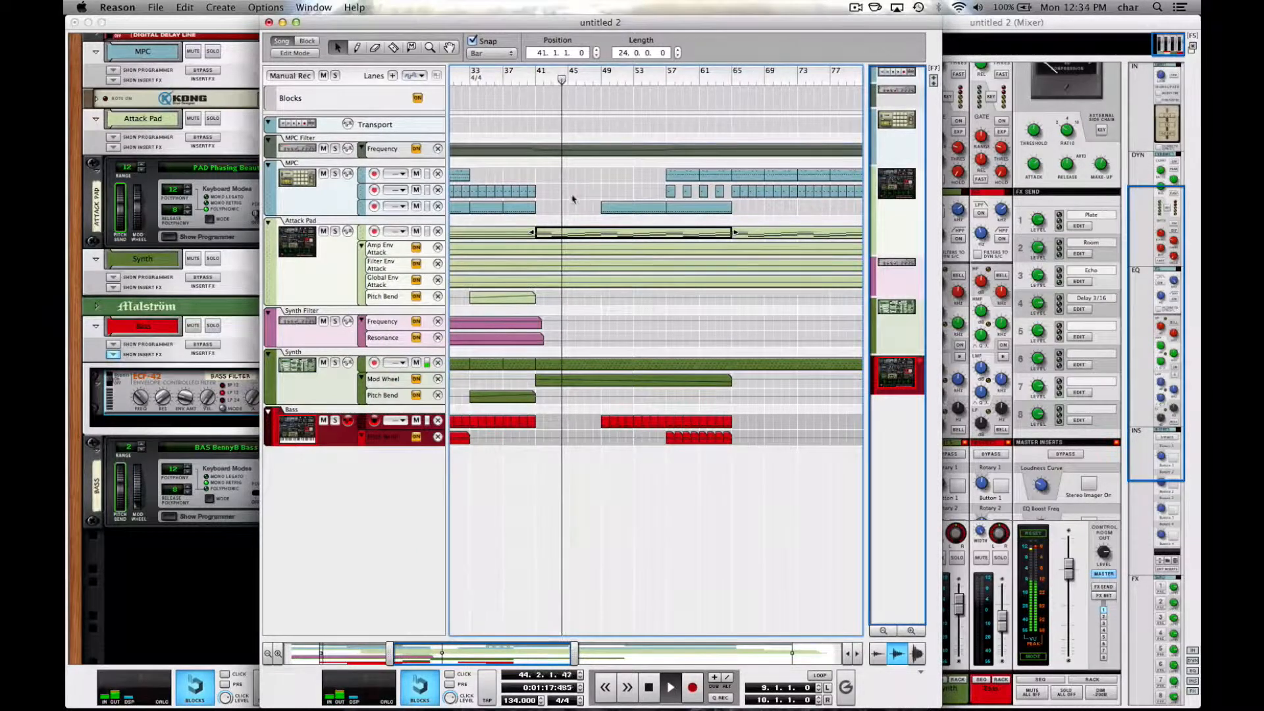
Lower the Synth channel's fader slightly and set its EQ high frequency gain to -8.25 dB.
{"action": "left_click", "coordinate": [961, 689]}
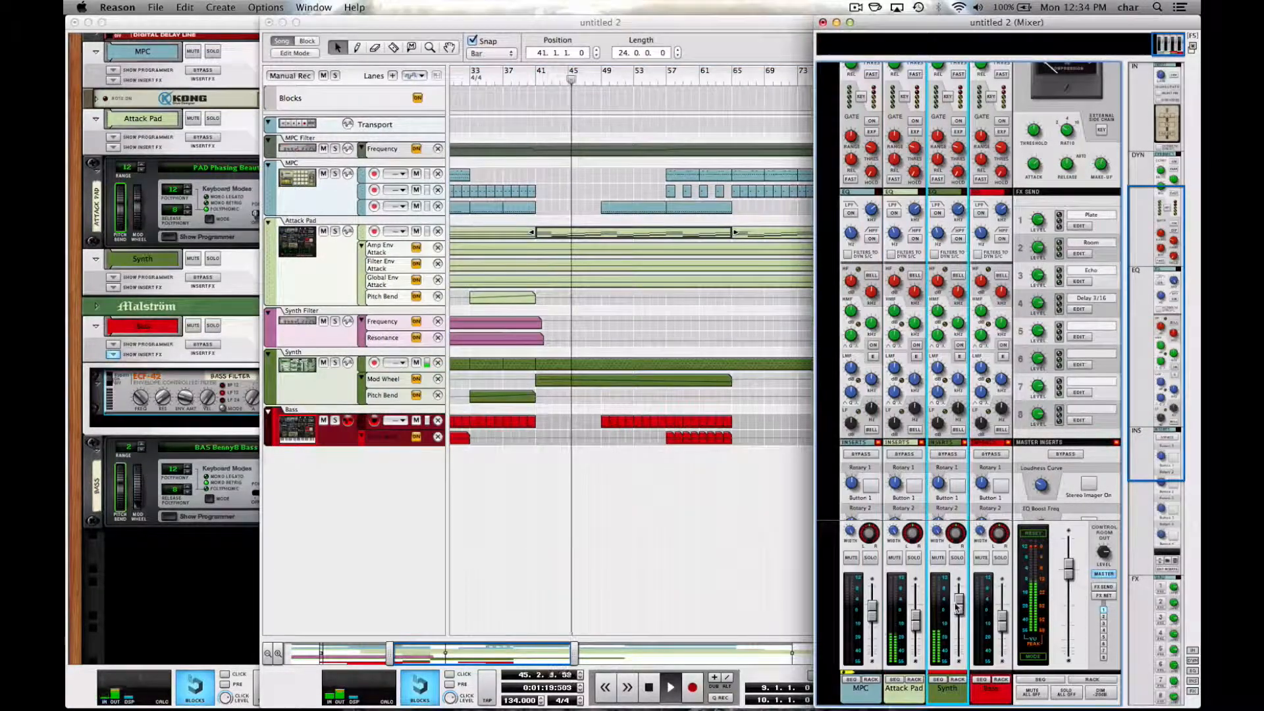
{"action": "left_click_drag", "start_coordinate": [957, 607], "coordinate": [960, 619]}
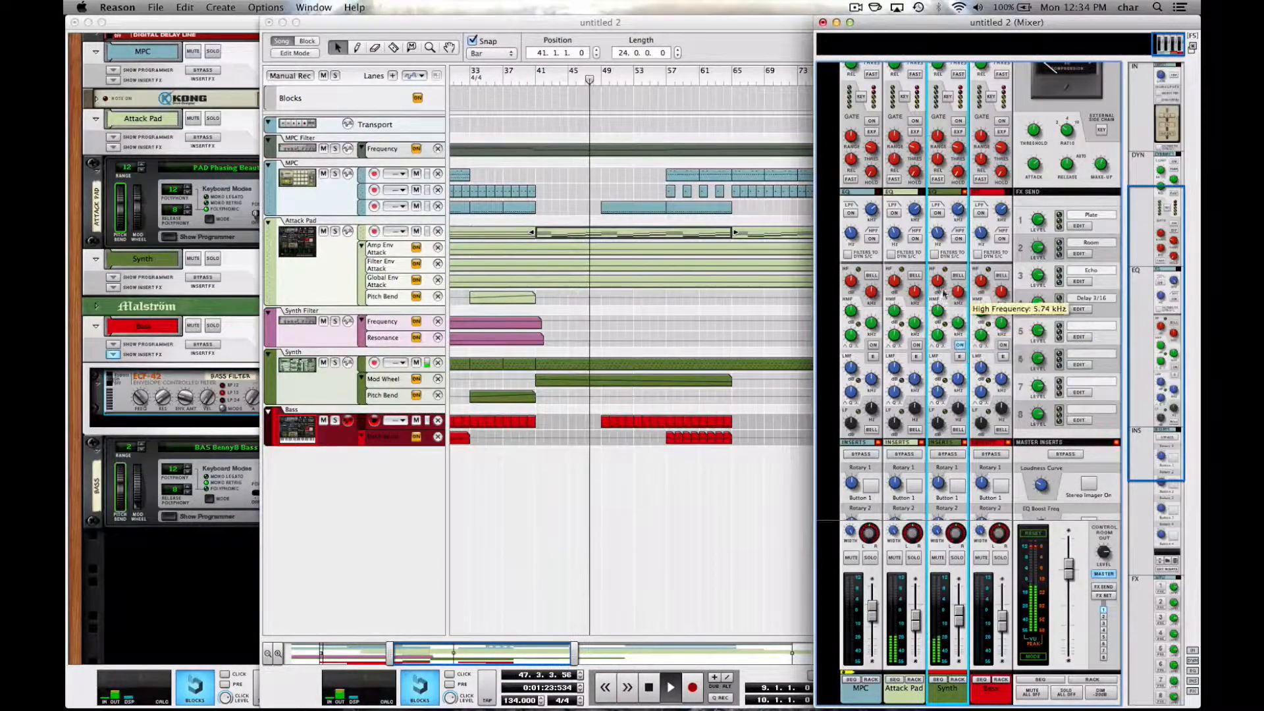
{"action": "left_click_drag", "start_coordinate": [940, 296], "coordinate": [942, 298]}
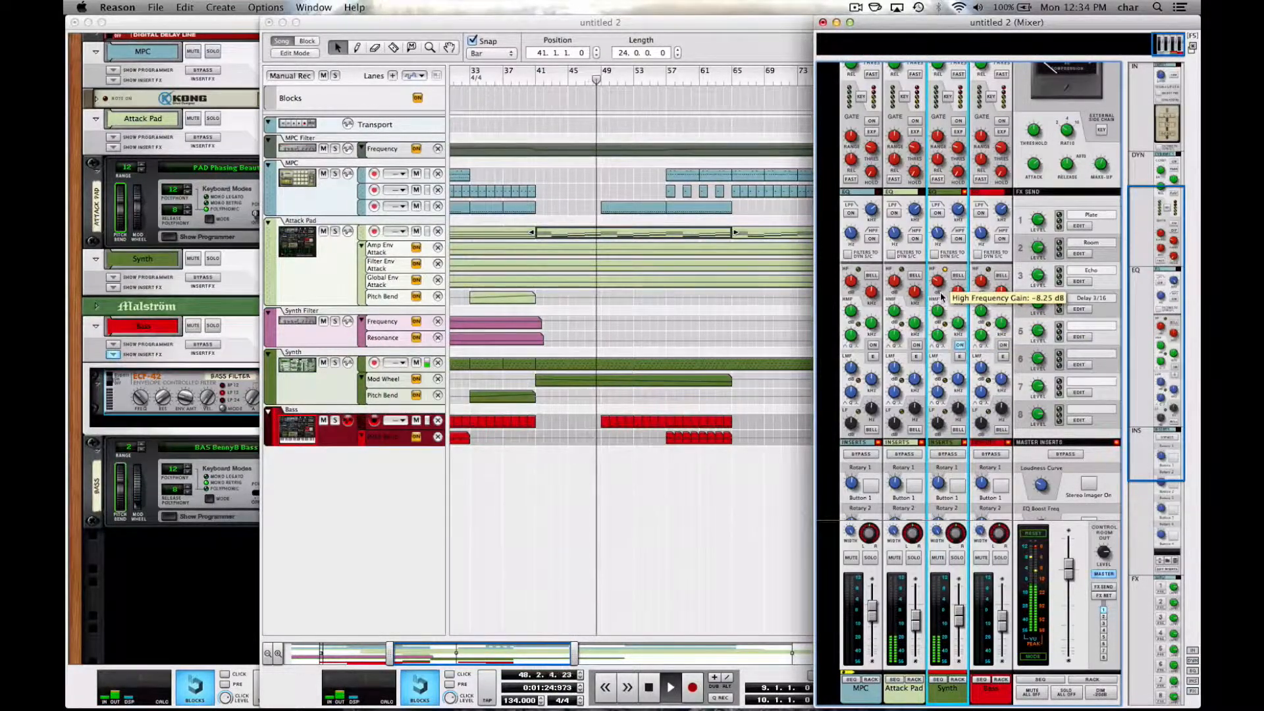
{"action": "left_click", "coordinate": [688, 545]}
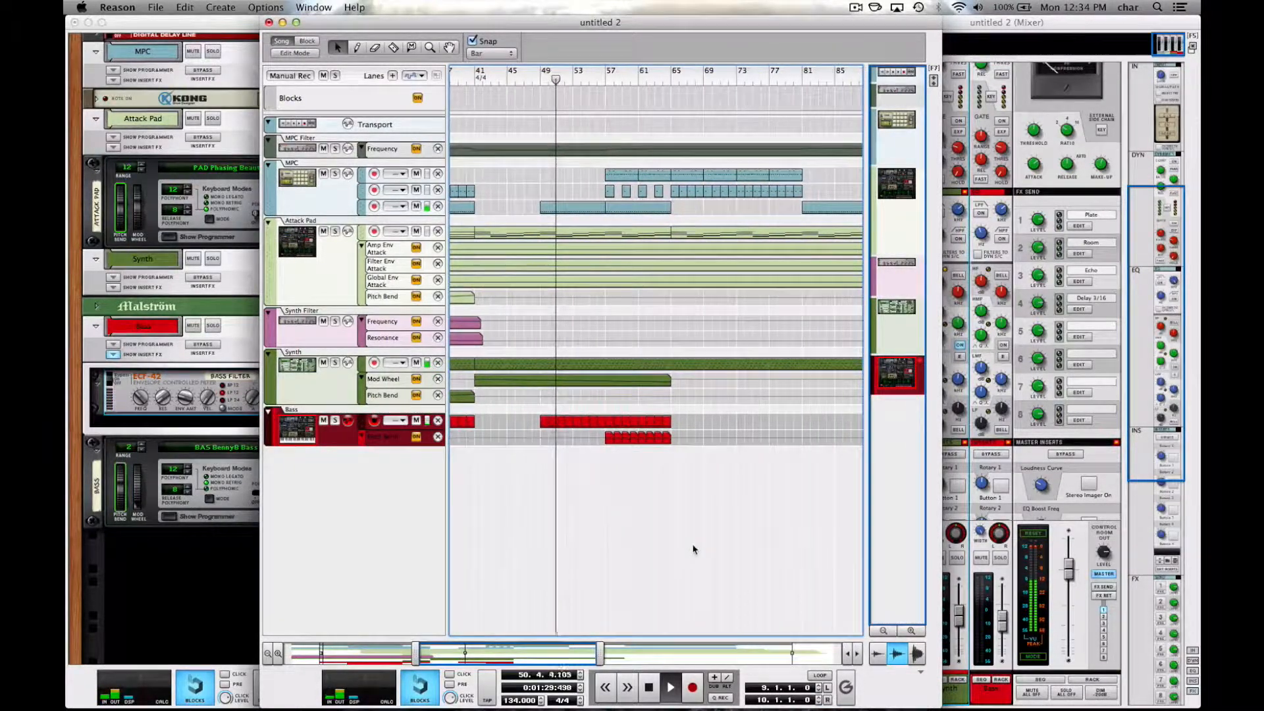
Create a Frequency automation lane for the Bass Filter and open a new 12-bar clip starting at bar 53.
{"action": "left_click", "coordinate": [141, 396], "text": "alt"}
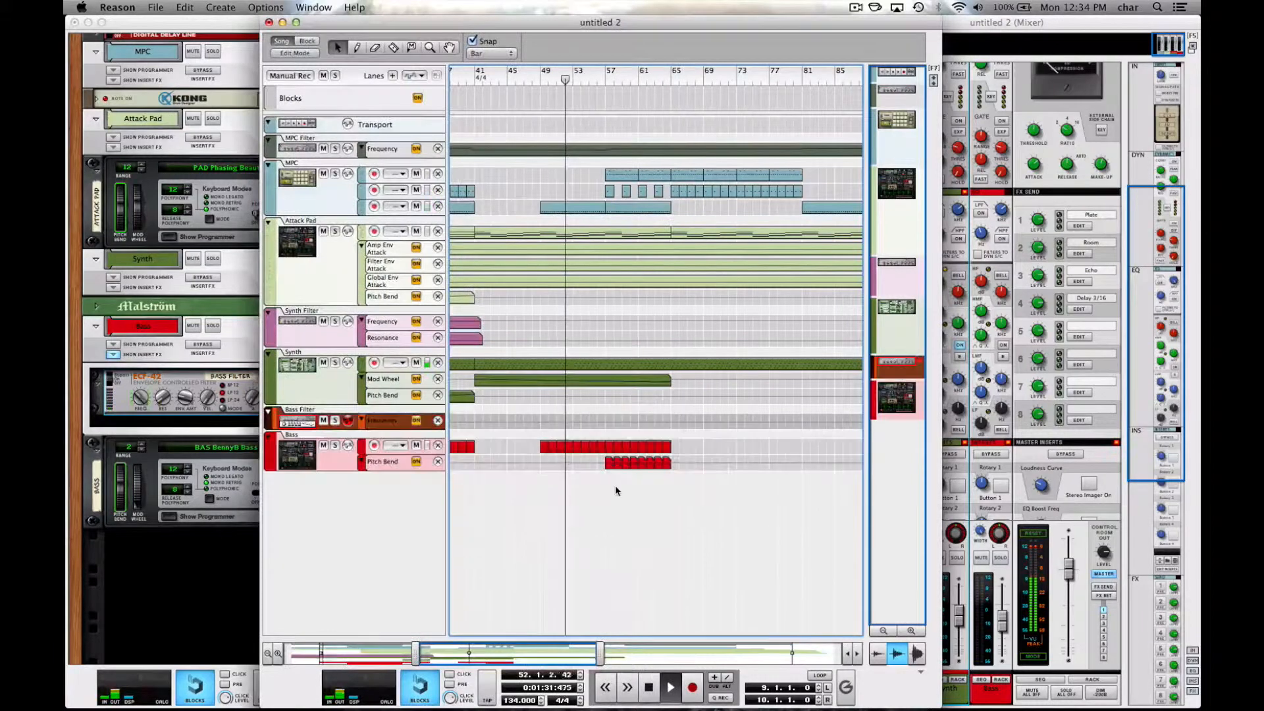
{"action": "left_click_drag", "start_coordinate": [574, 420], "coordinate": [676, 420]}
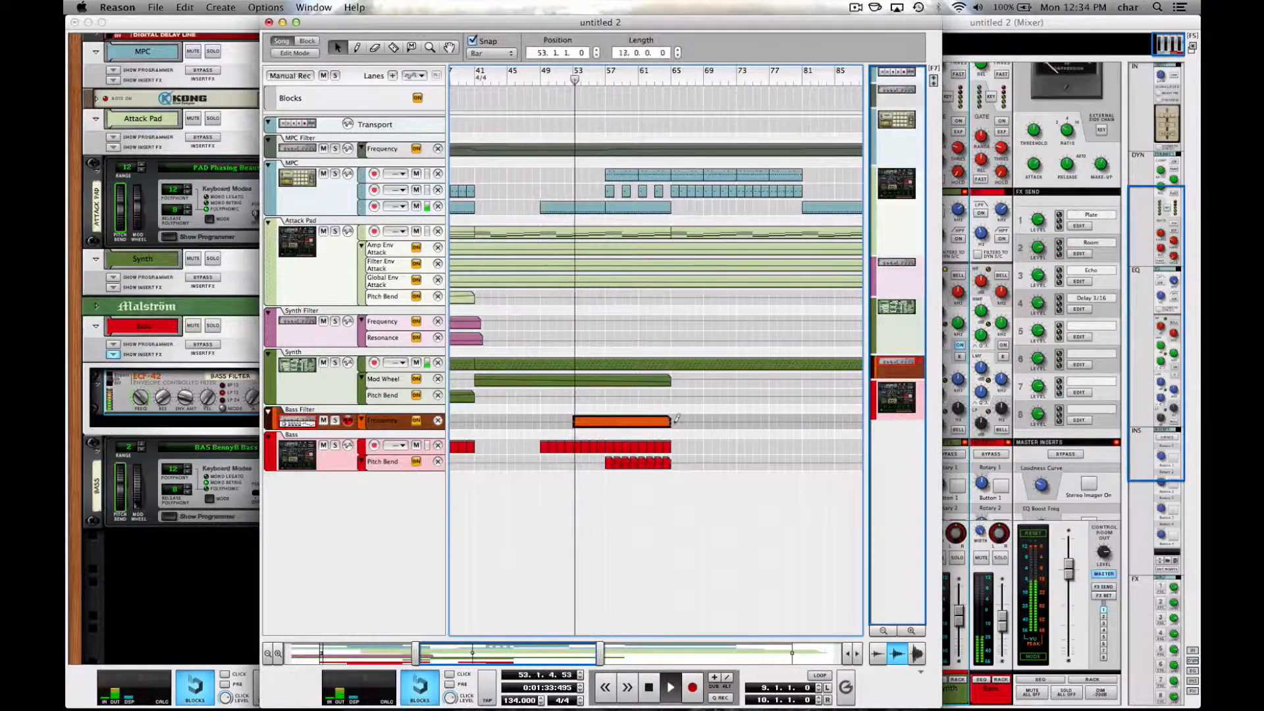
{"action": "double_click", "coordinate": [652, 423]}
Shape a rising Bass Filter frequency curve with points of 46 at bar 53, 70 at bar 56 and 75 at bar 57.
{"action": "left_click", "coordinate": [576, 452]}
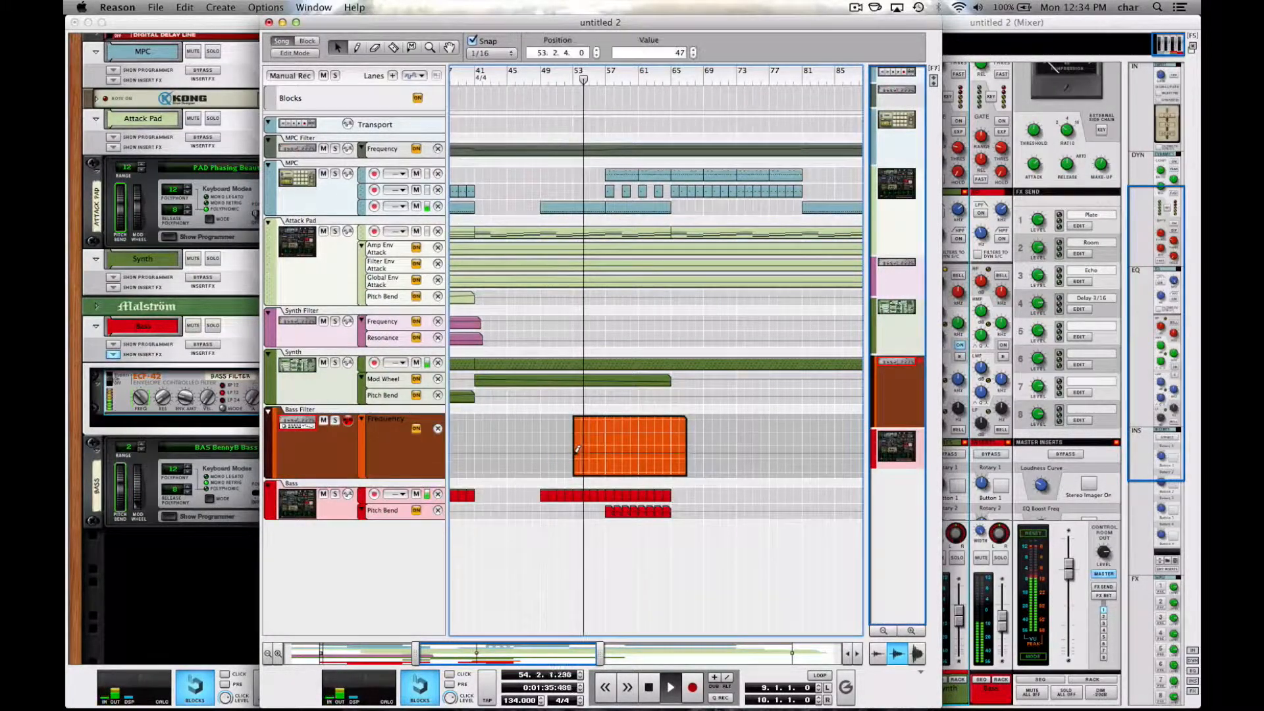
{"action": "left_click_drag", "start_coordinate": [575, 456], "coordinate": [575, 455]}
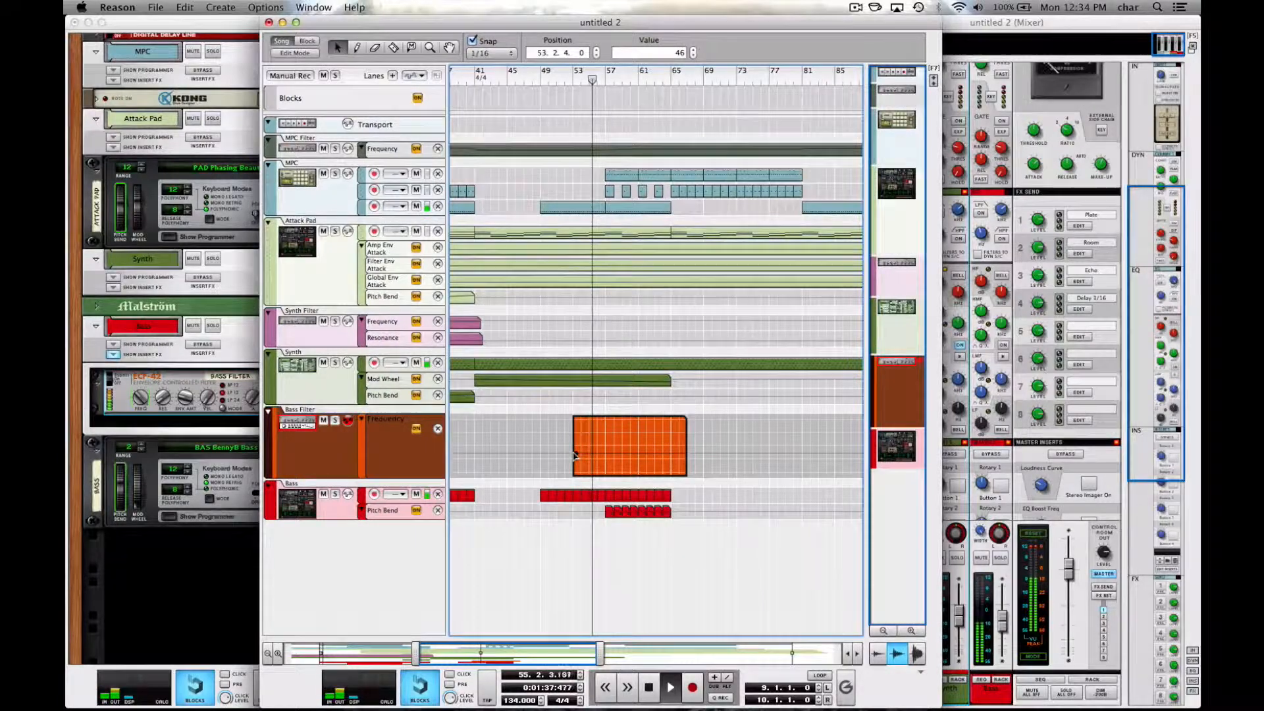
{"action": "left_click", "coordinate": [600, 443]}
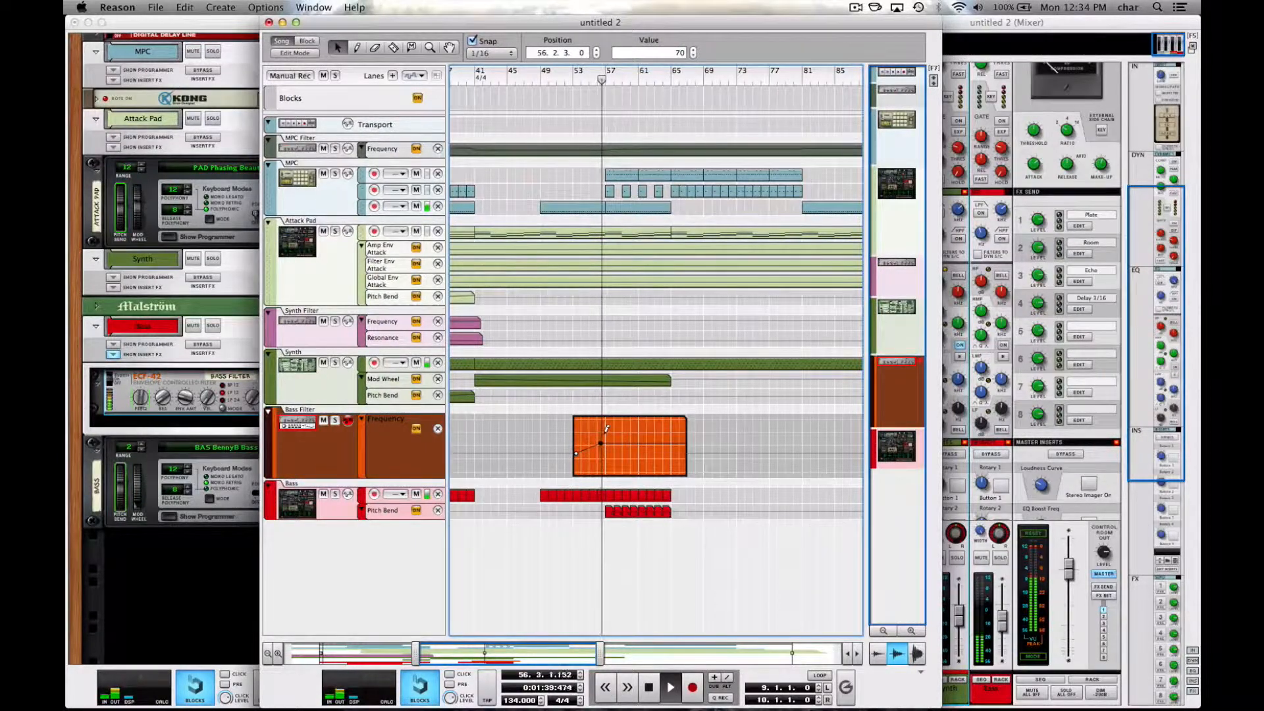
{"action": "left_click", "coordinate": [604, 433]}
{"action": "left_click", "coordinate": [638, 311]}
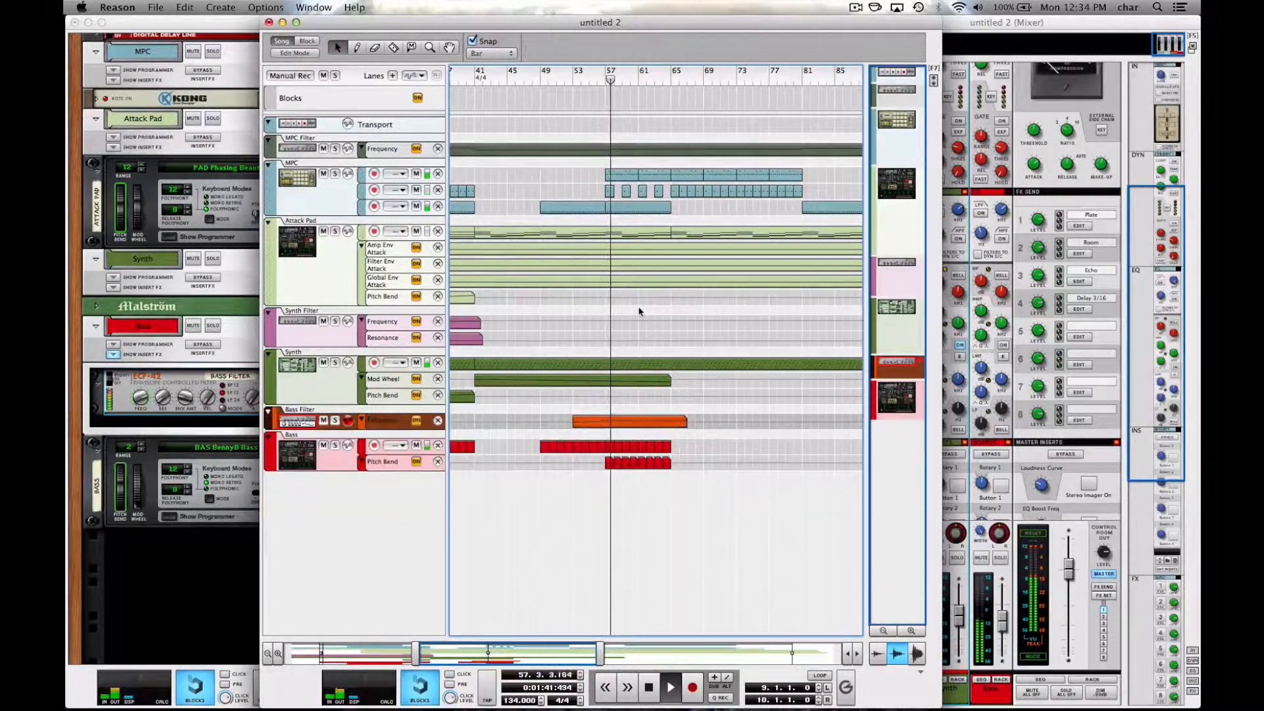
{"action": "left_click", "coordinate": [621, 421]}
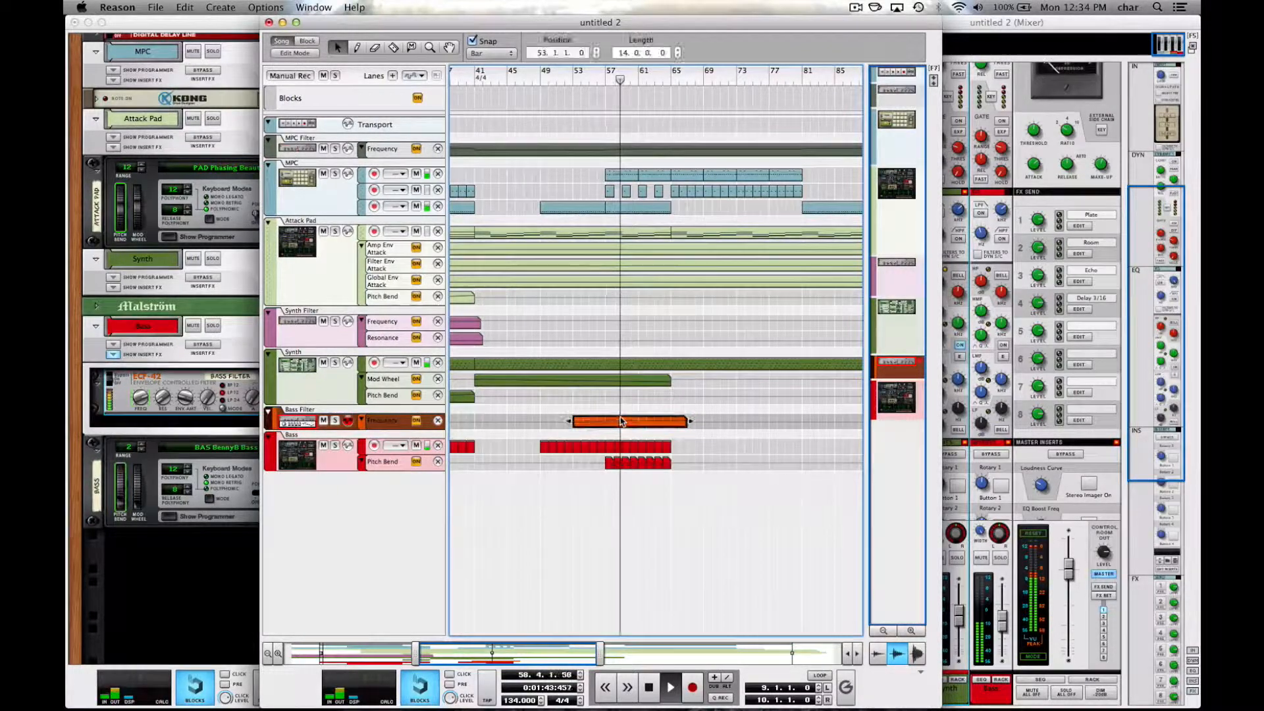
{"action": "double_click", "coordinate": [621, 421]}
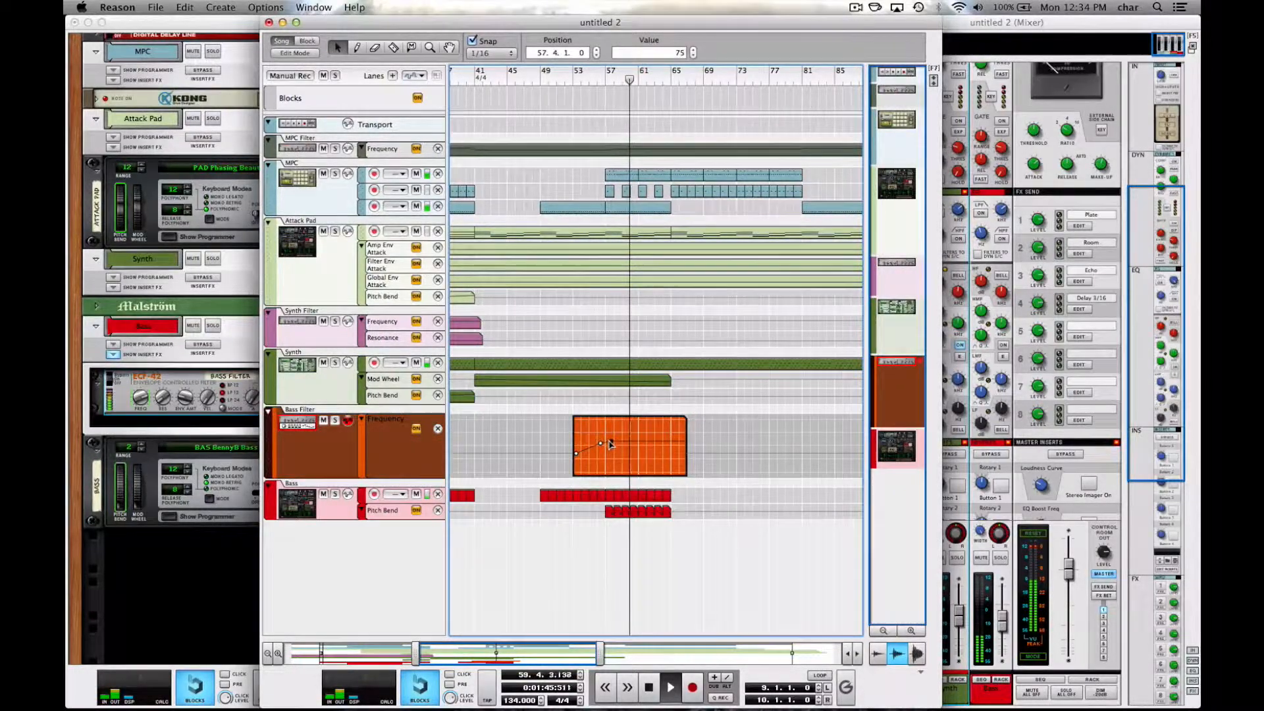
{"action": "left_click", "coordinate": [671, 492]}
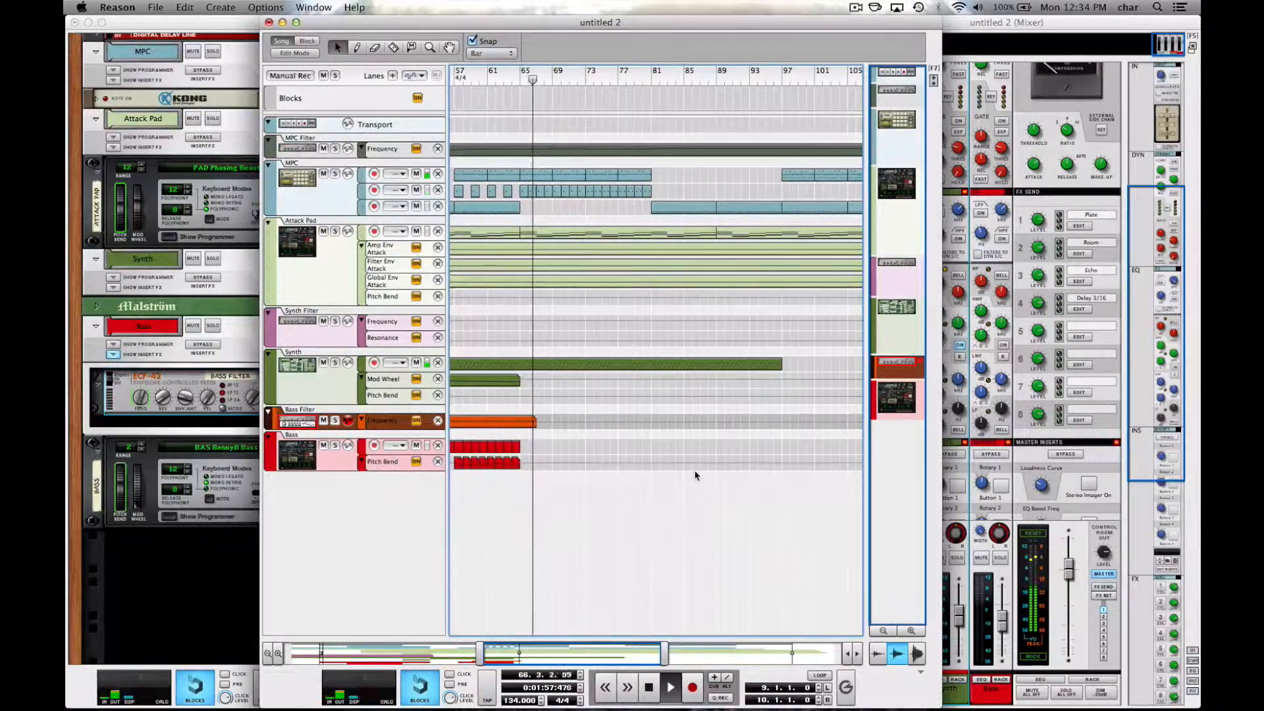
Examine the whole arrangement, comparing where each track's clips start and end up to the section after bar 69.
{"action": "scroll", "coordinate": [696, 475], "scroll_direction": "left", "scroll_amount": 5}
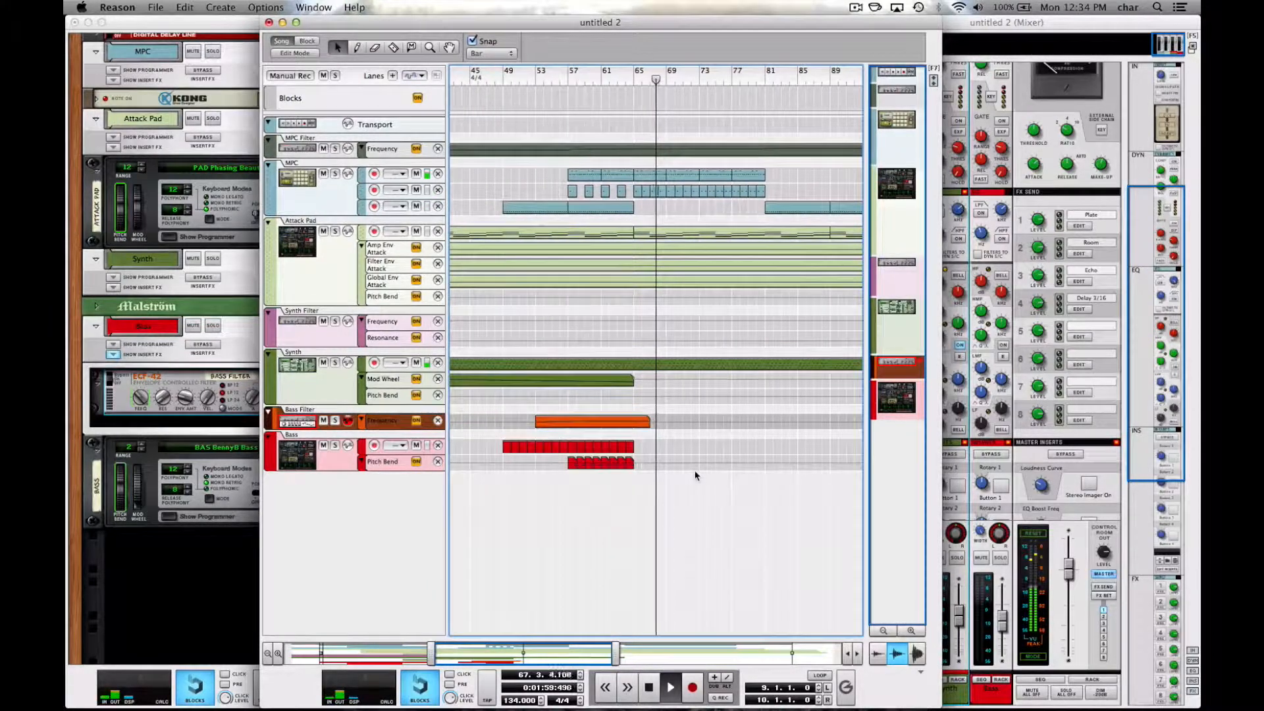
{"action": "key", "text": "shift+h"}
{"action": "key", "text": "shift+h"}
{"action": "key", "text": "shift+h"}
{"action": "key", "text": "g"}
{"action": "key", "text": "g"}
{"action": "key", "text": "g"}
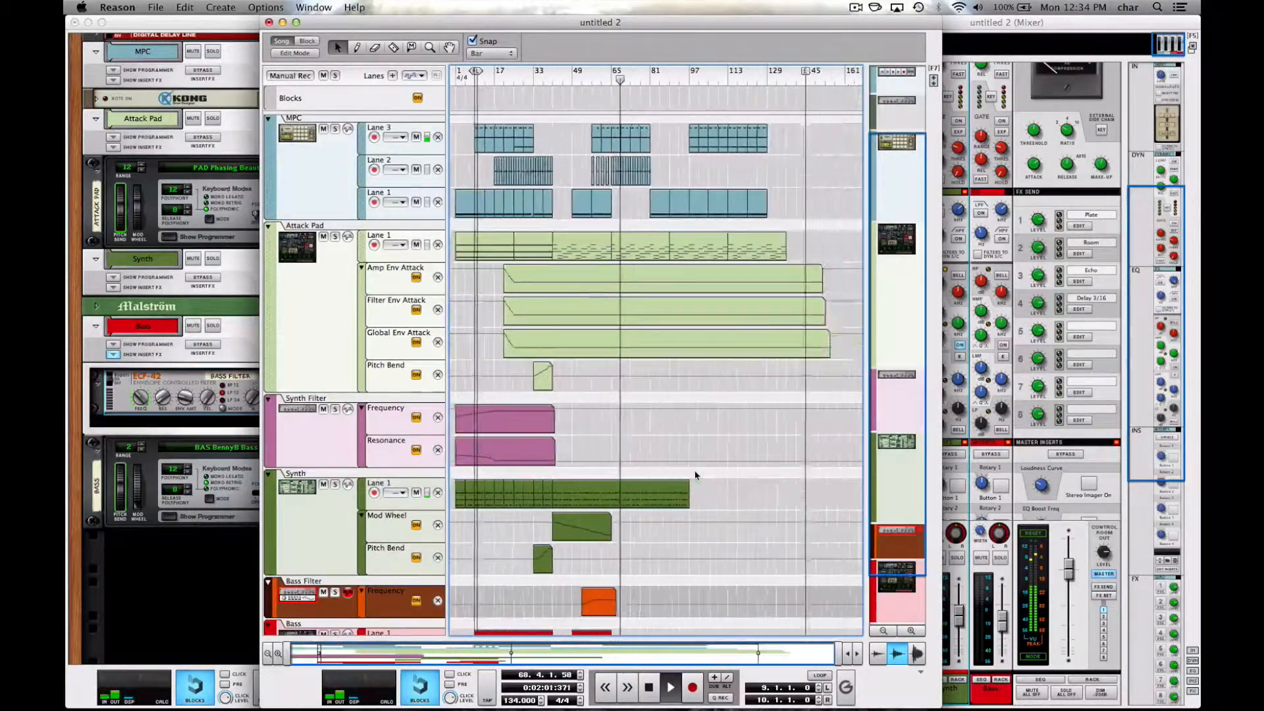
{"action": "key", "text": "shift+g"}
{"action": "key", "text": "shift+g"}
{"action": "key", "text": "shift+g"}
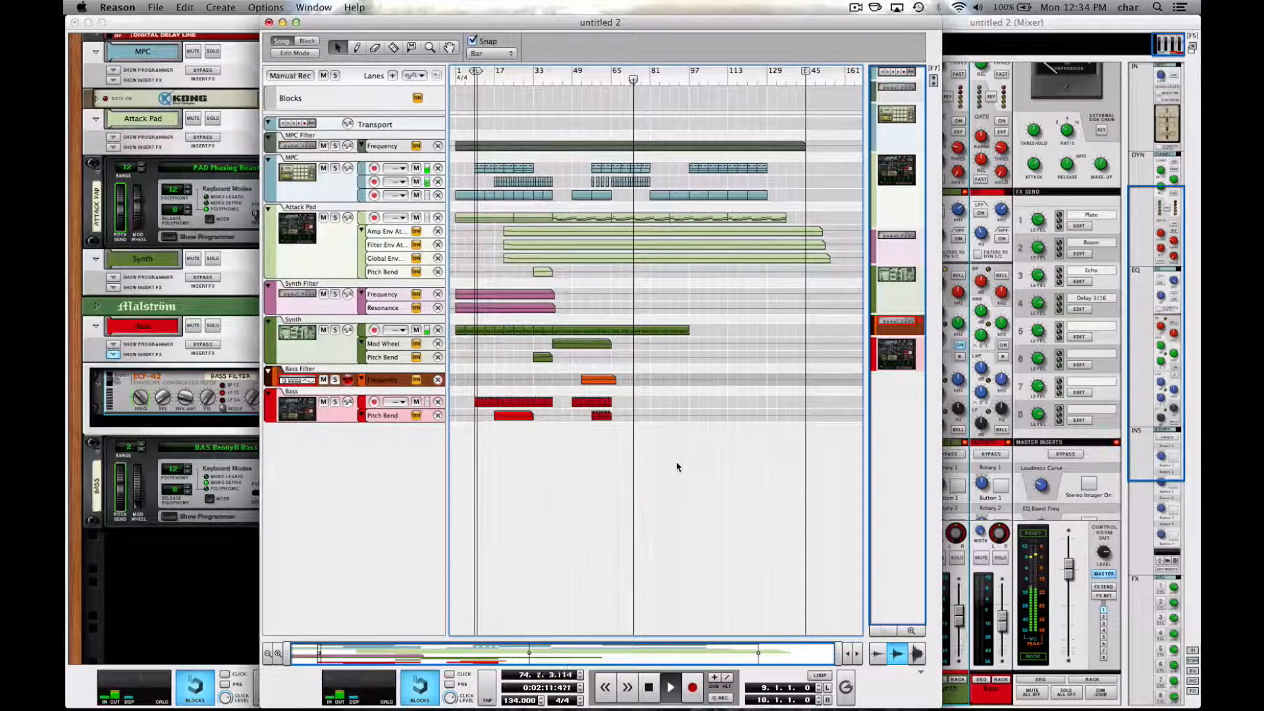
{"action": "scroll", "coordinate": [696, 338], "scroll_direction": "up", "scroll_amount": 8}
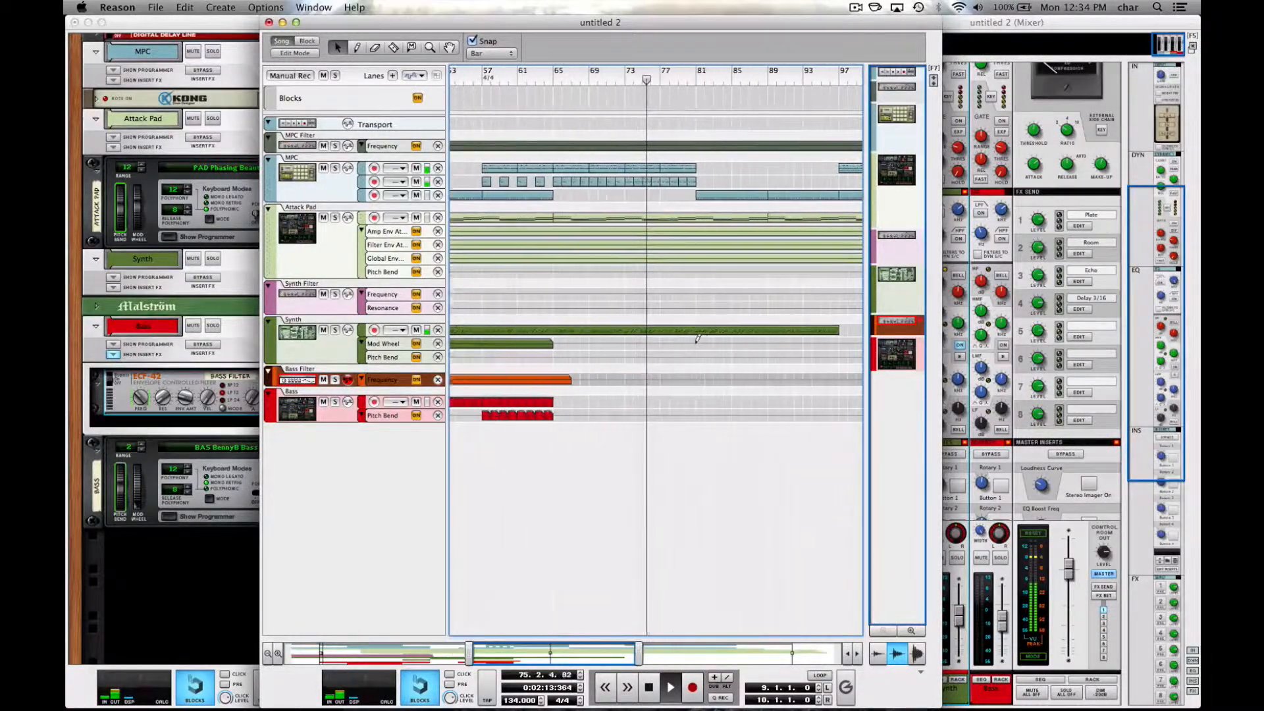
{"action": "scroll", "coordinate": [659, 312], "scroll_direction": "up", "scroll_amount": 3}
{"action": "scroll", "coordinate": [611, 276], "scroll_direction": "up", "scroll_amount": 2}
{"action": "scroll", "coordinate": [611, 277], "scroll_direction": "up", "scroll_amount": 5}
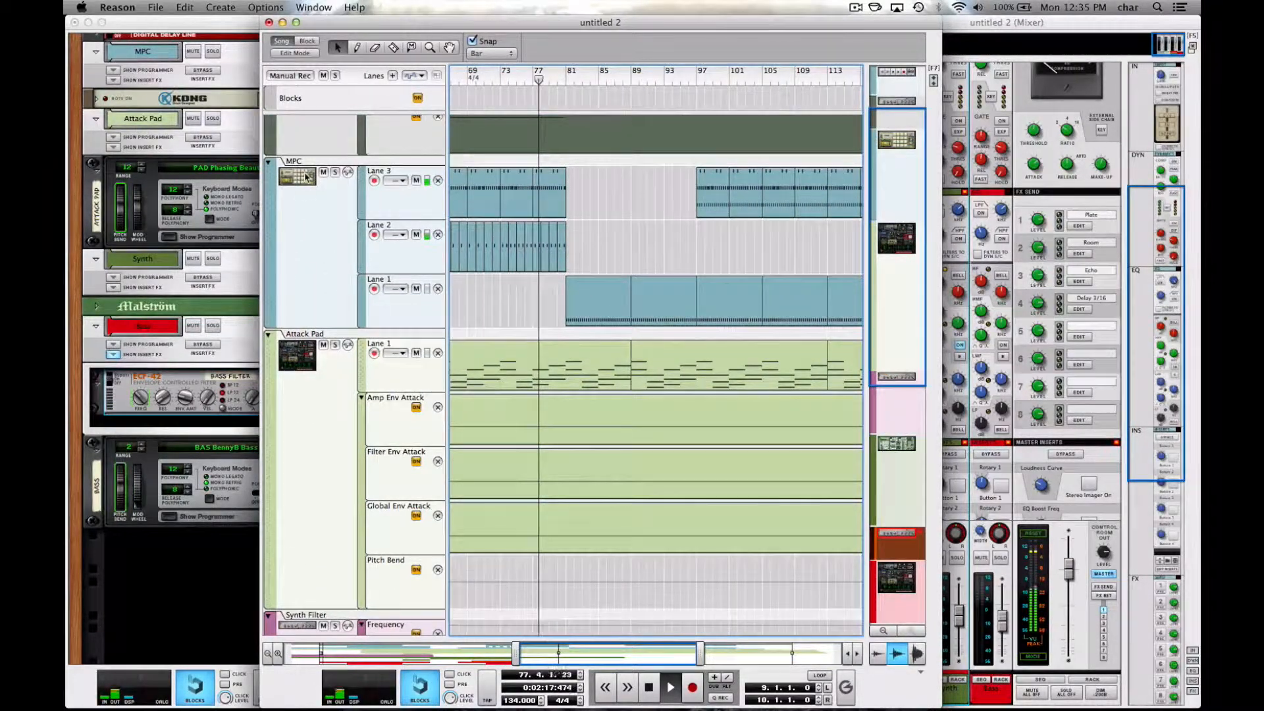
Reveal the Attack Pad's insert effects in the rack, lower the MClass Compressor's threshold and return to the sequencer.
{"action": "left_click", "coordinate": [298, 357]}
{"action": "left_click", "coordinate": [113, 146]}
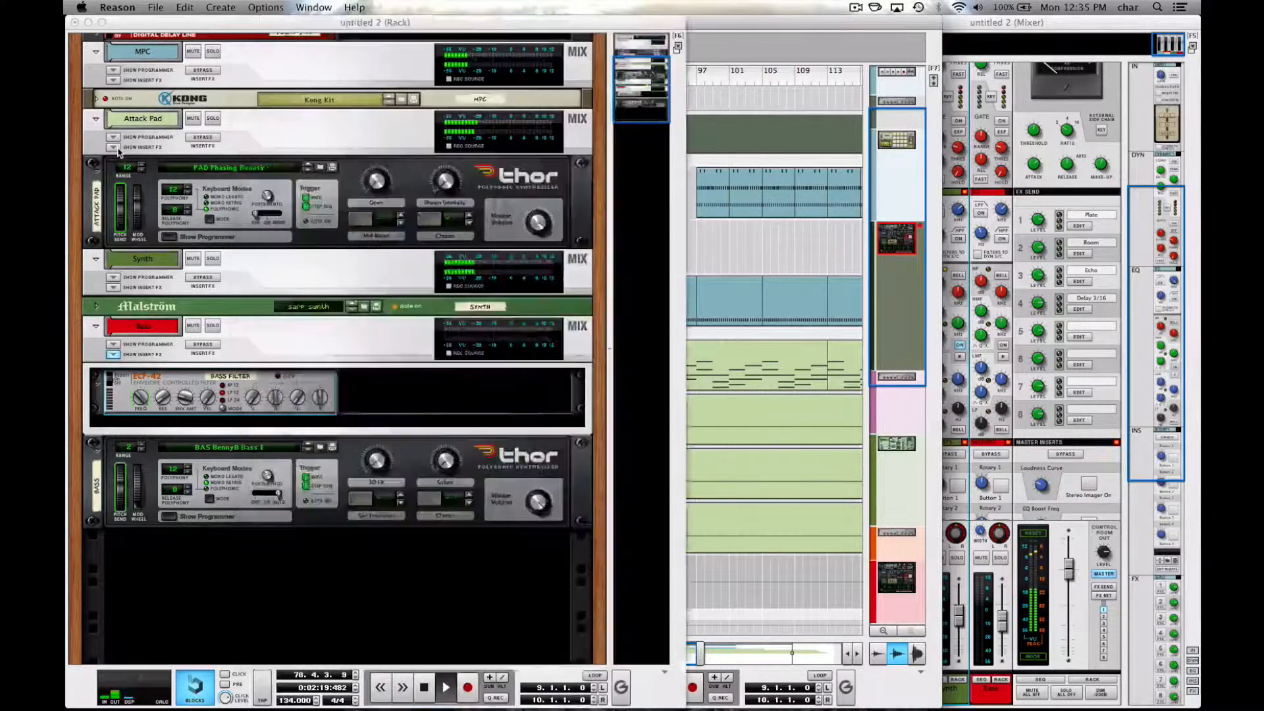
{"action": "left_click_drag", "start_coordinate": [277, 190], "coordinate": [277, 213]}
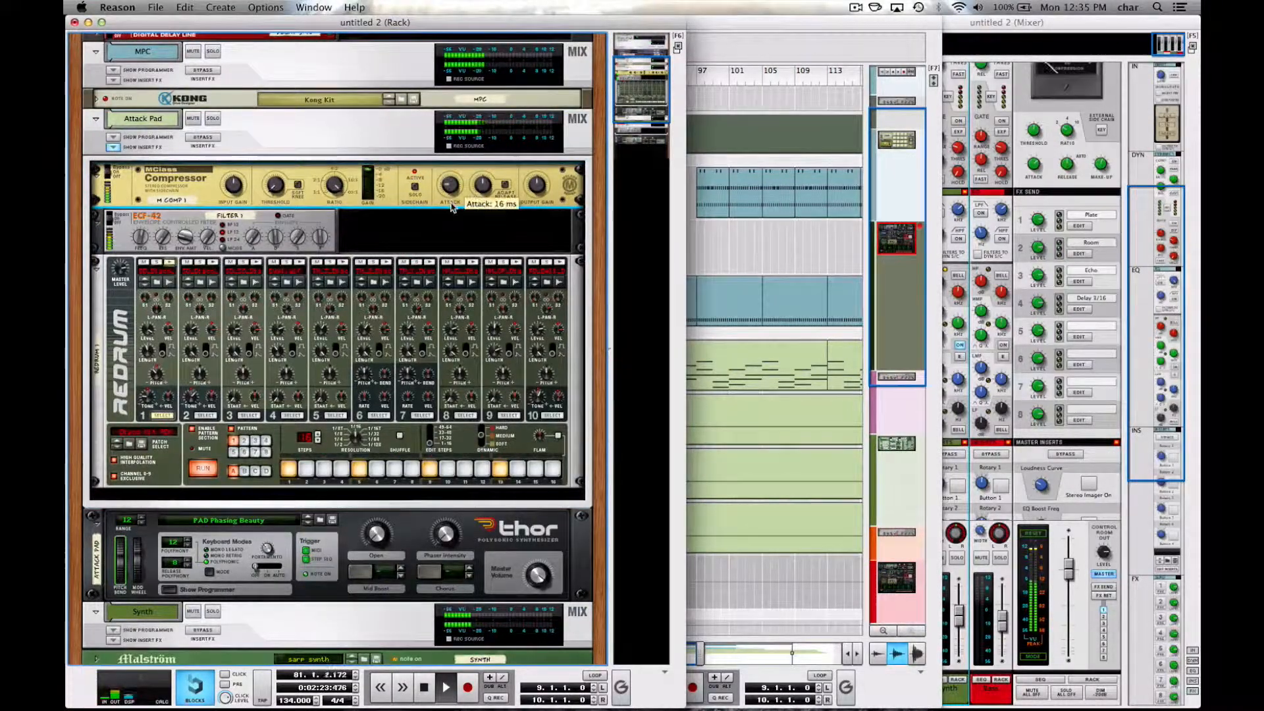
{"action": "left_click", "coordinate": [729, 58]}
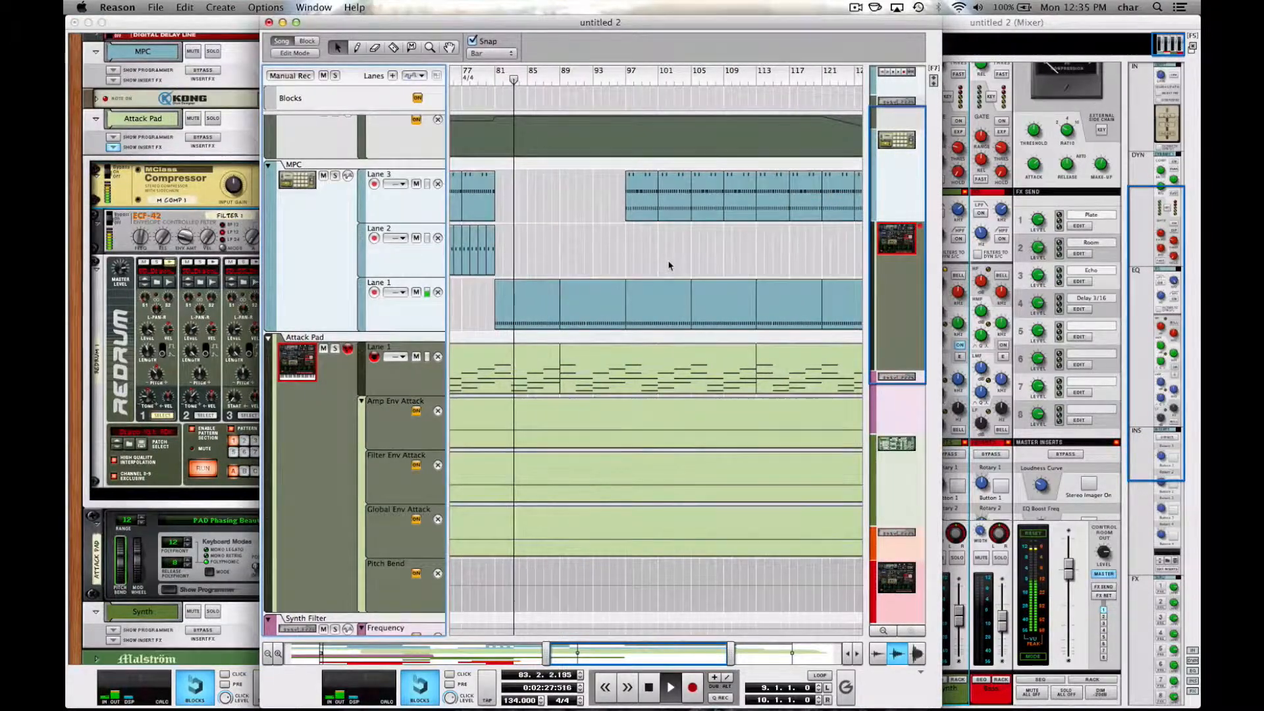
Stop playback and lengthen the Bass Filter frequency clip through to the end of the song.
{"action": "scroll", "coordinate": [670, 265], "scroll_direction": "down", "scroll_amount": 3}
{"action": "key", "text": "space"}
{"action": "scroll", "coordinate": [633, 232], "scroll_direction": "down", "scroll_amount": 3}
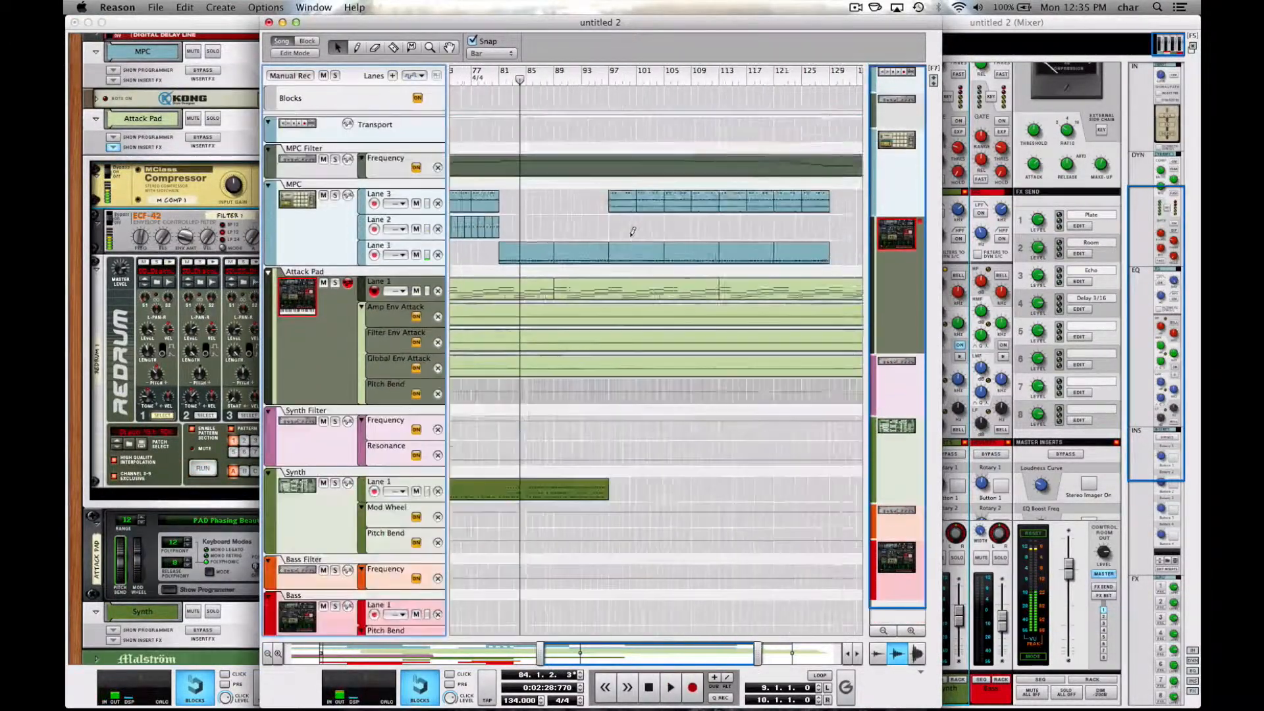
{"action": "scroll", "coordinate": [633, 231], "scroll_direction": "down", "scroll_amount": 5}
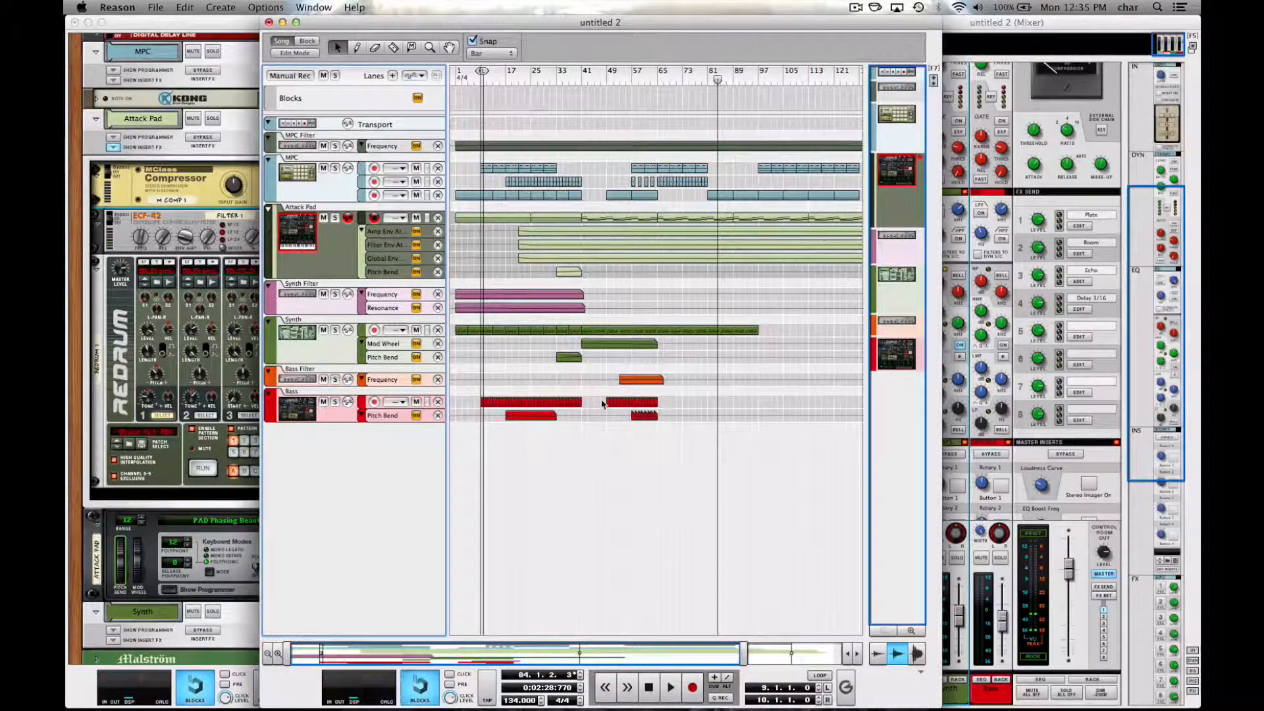
{"action": "left_click", "coordinate": [650, 381]}
{"action": "left_click_drag", "start_coordinate": [765, 377], "coordinate": [907, 387]}
Copy the Bass note and pitch bend clips of the section from bar 49 to bar 65 and paste them at bar 81.
{"action": "left_click_drag", "start_coordinate": [588, 396], "coordinate": [511, 425]}
{"action": "key", "text": "super+c"}
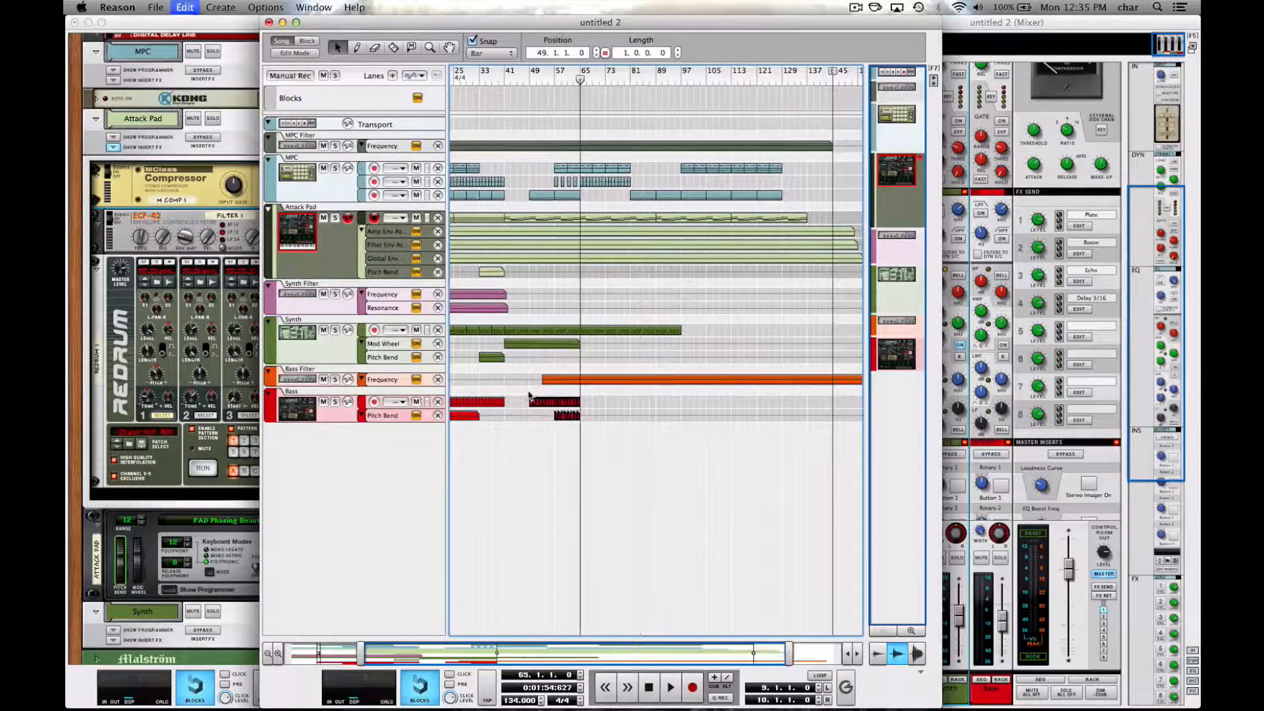
{"action": "key", "text": "super+v"}
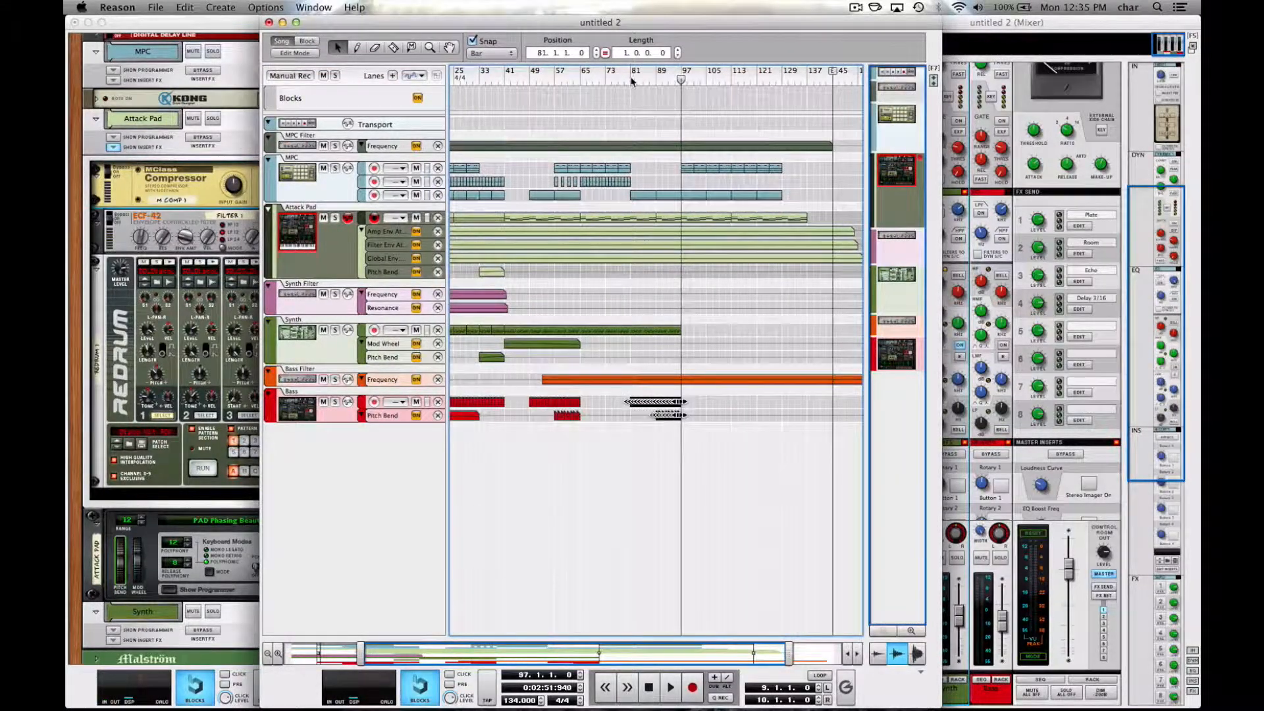
Play the song from shortly before bar 81 to check the pasted bass section.
{"action": "key", "text": "space"}
{"action": "left_click", "coordinate": [681, 317]}
{"action": "scroll", "coordinate": [750, 331], "scroll_direction": "up", "scroll_amount": 4}
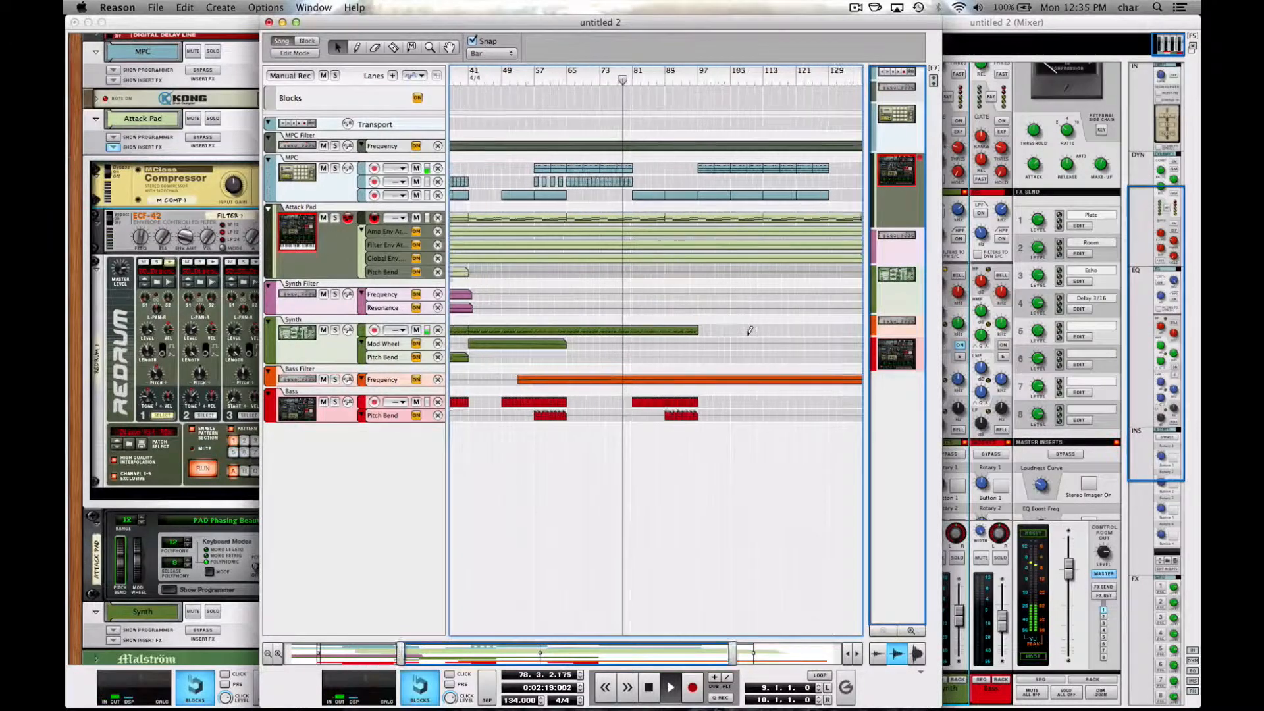
{"action": "scroll", "coordinate": [749, 334], "scroll_direction": "right", "scroll_amount": 1}
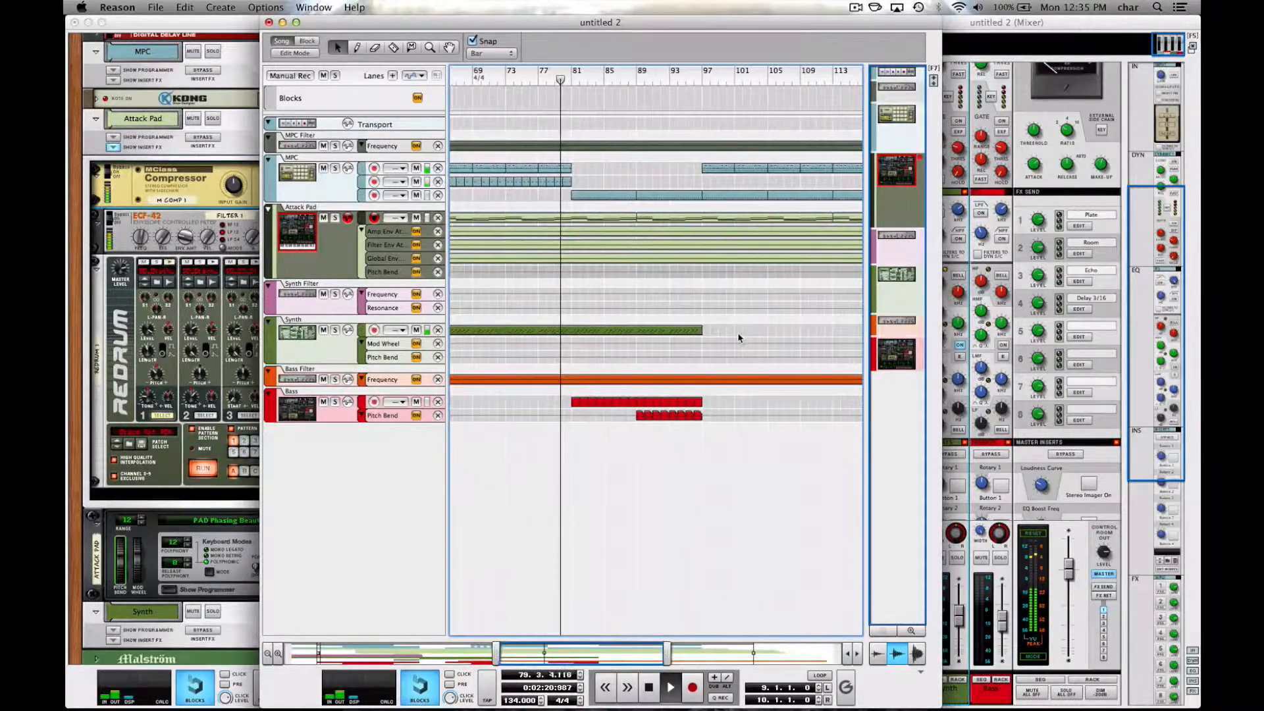
{"action": "scroll", "coordinate": [744, 335], "scroll_direction": "right", "scroll_amount": 2}
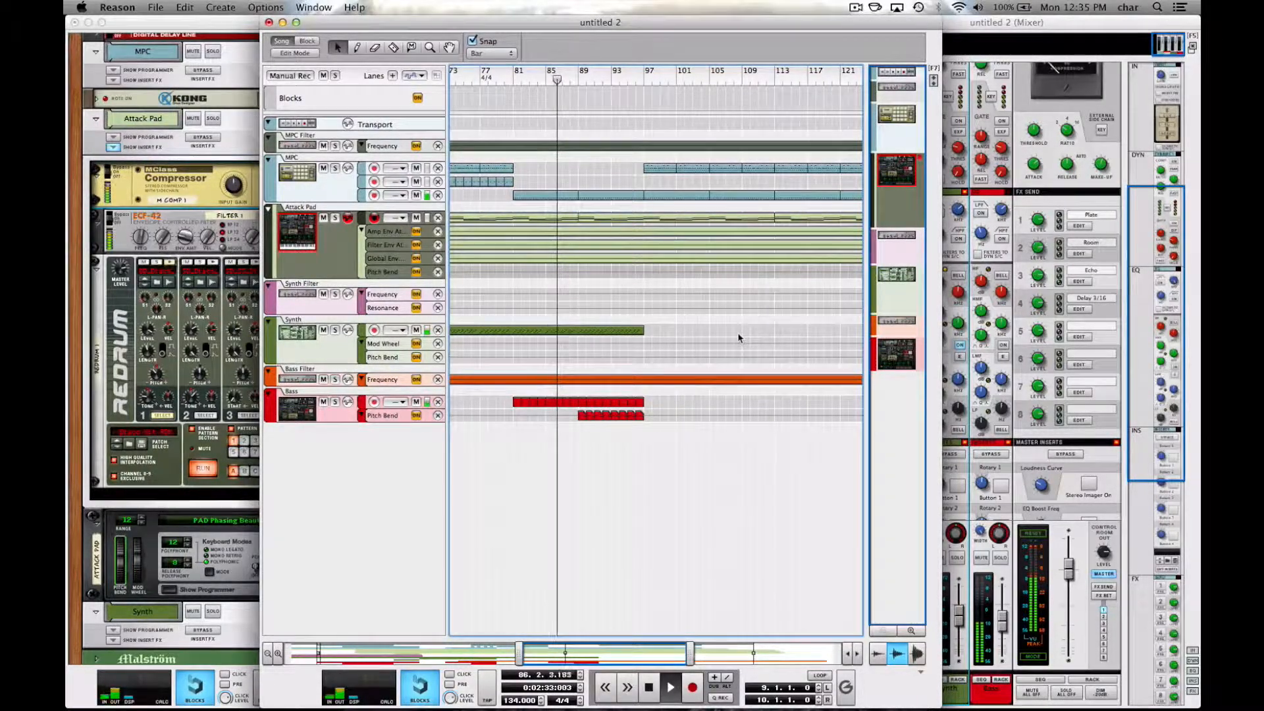
Delete the Bass note clip at bar 88, just before the pitch-bent part, and stop playback.
{"action": "left_click", "coordinate": [574, 403]}
{"action": "key", "text": "Delete"}
{"action": "key", "text": "space"}
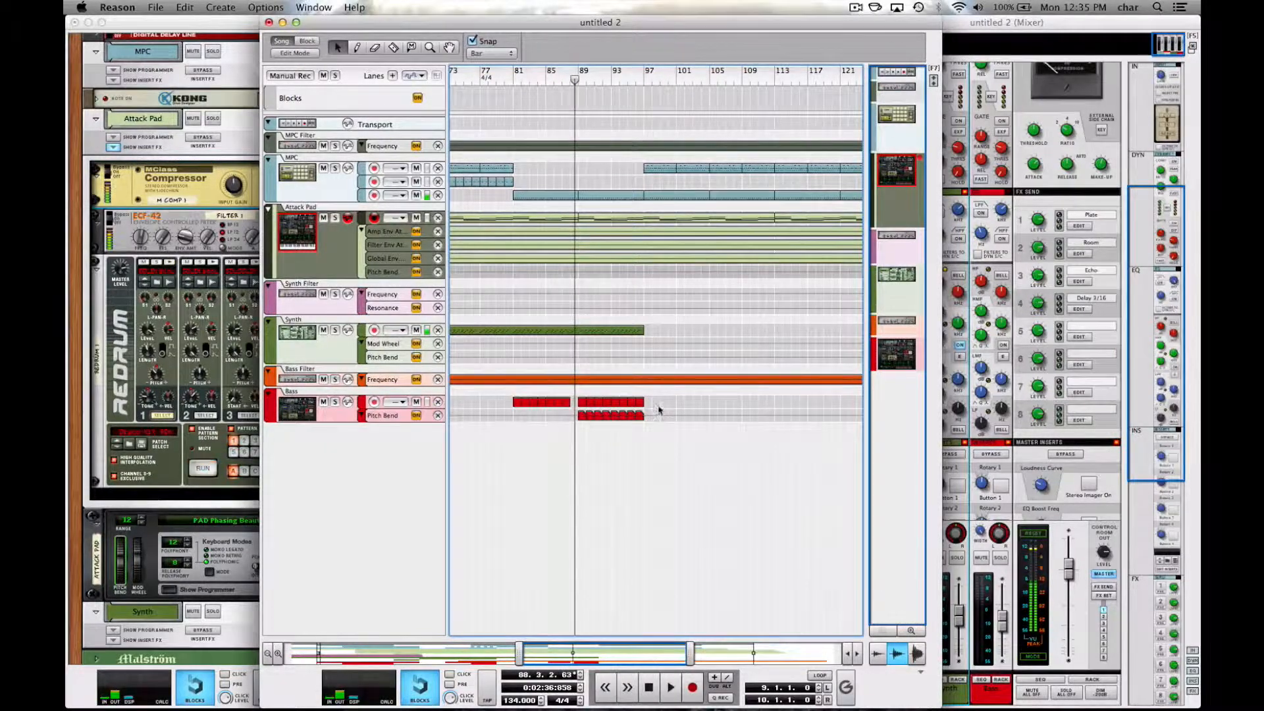
Move the two notes of the Bass clip at bar 89 to D#2, audition the bar and return to the arrangement.
{"action": "left_click_drag", "start_coordinate": [584, 404], "coordinate": [583, 400]}
{"action": "left_click", "coordinate": [582, 396]}
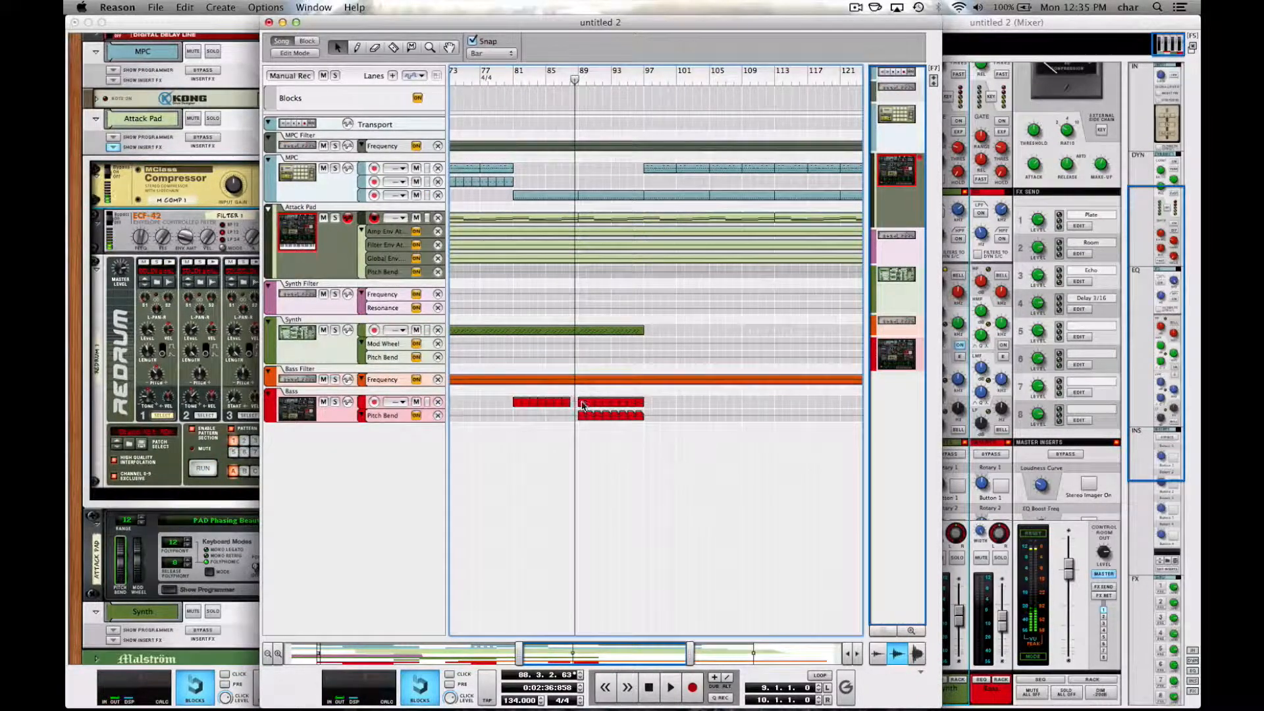
{"action": "double_click", "coordinate": [583, 402]}
{"action": "mouse_move", "coordinate": [681, 230]}
{"action": "left_mouse_down"}
{"action": "mouse_move", "coordinate": [749, 266]}
{"action": "mouse_move", "coordinate": [687, 217]}
{"action": "left_mouse_up"}
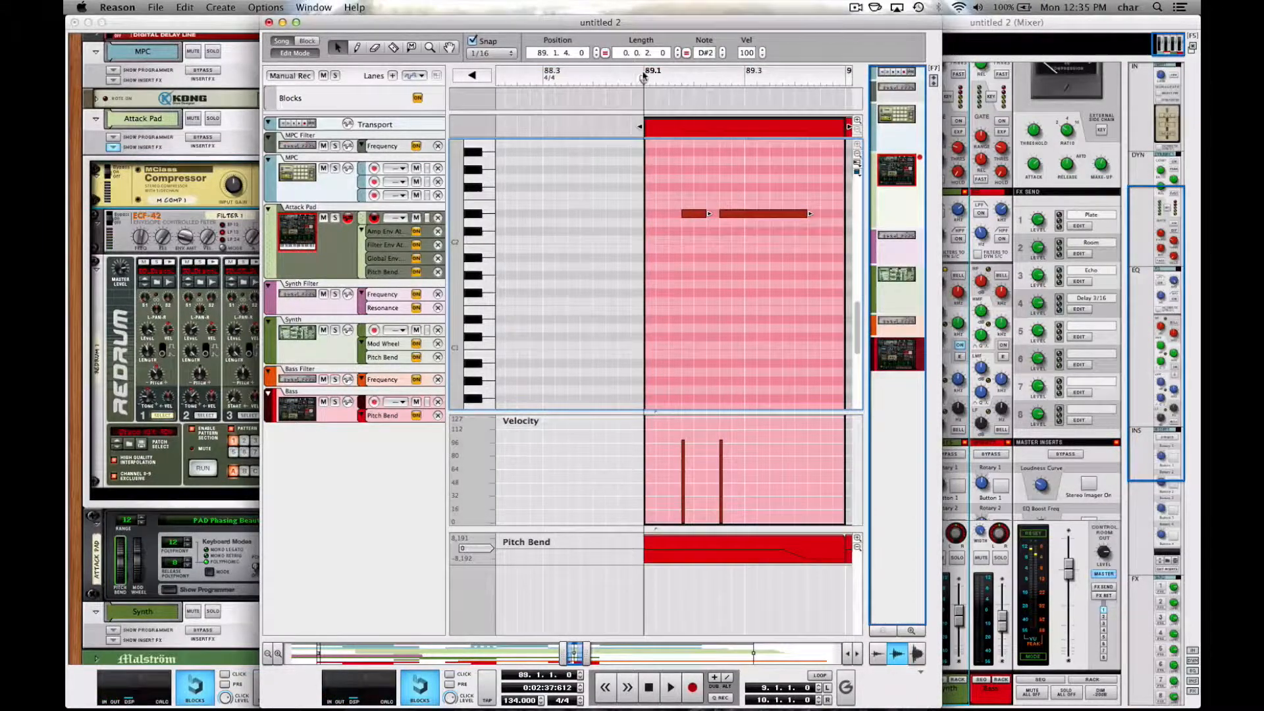
{"action": "key", "text": "space"}
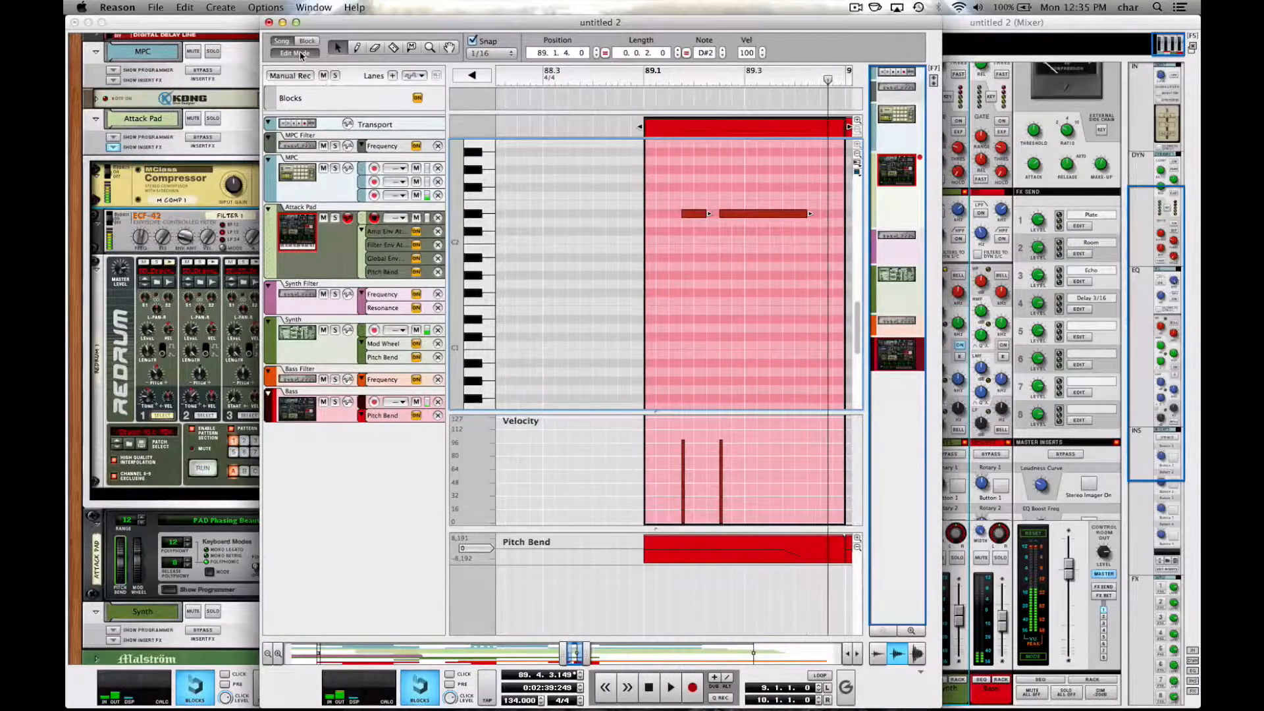
{"action": "left_click", "coordinate": [293, 53]}
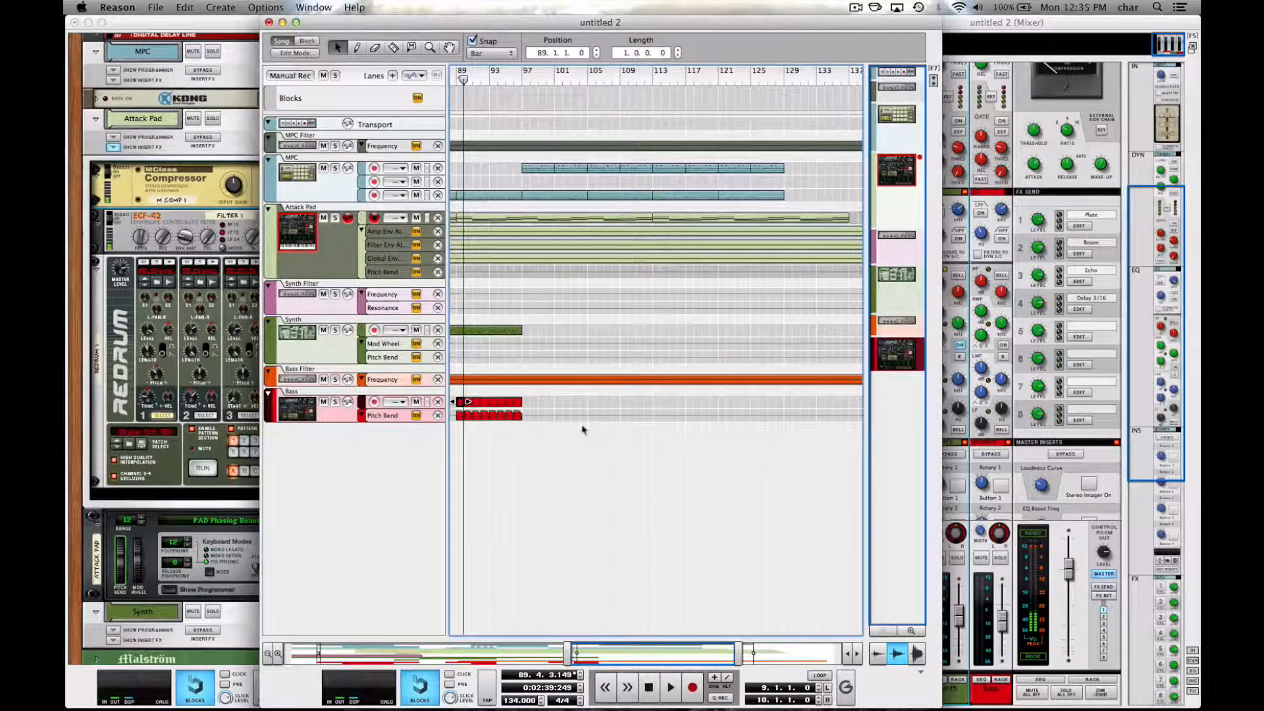
Delete the Bass pitch bend clips from bar 89 onward and move the notes of the clip at bar 91 to D2.
{"action": "left_click_drag", "start_coordinate": [459, 420], "coordinate": [458, 421]}
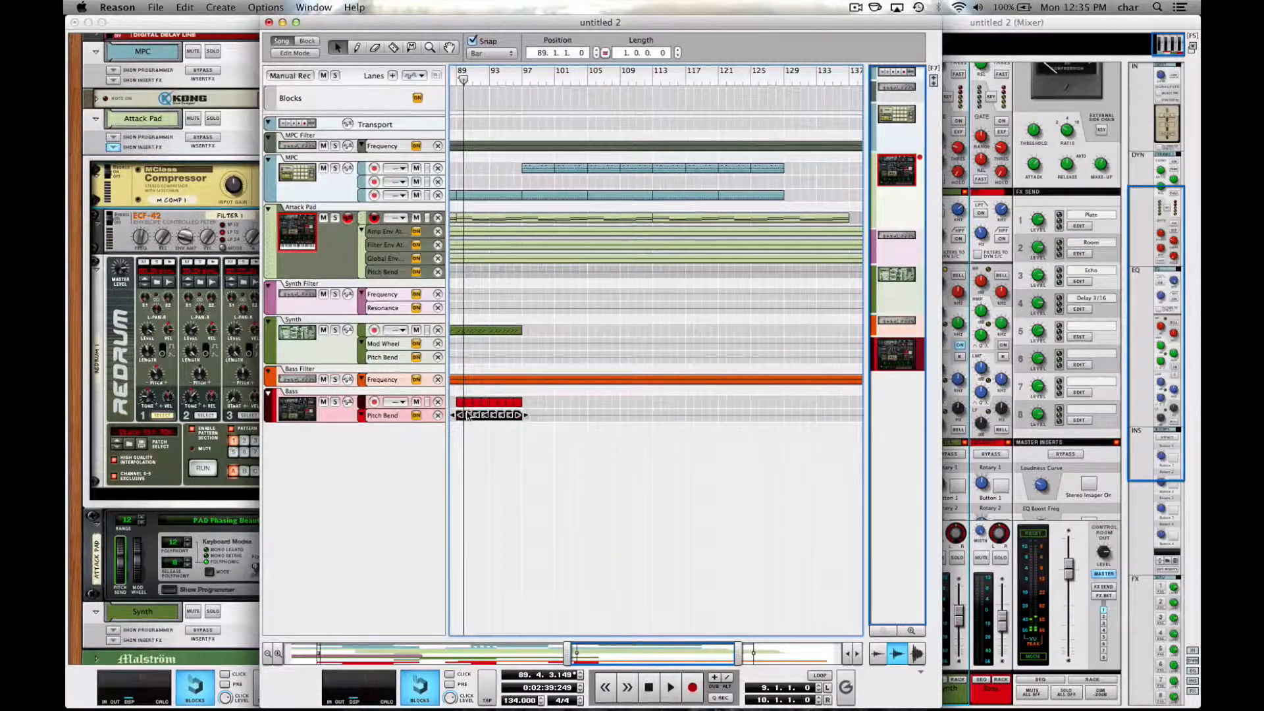
{"action": "key", "text": "Delete"}
{"action": "double_click", "coordinate": [480, 403]}
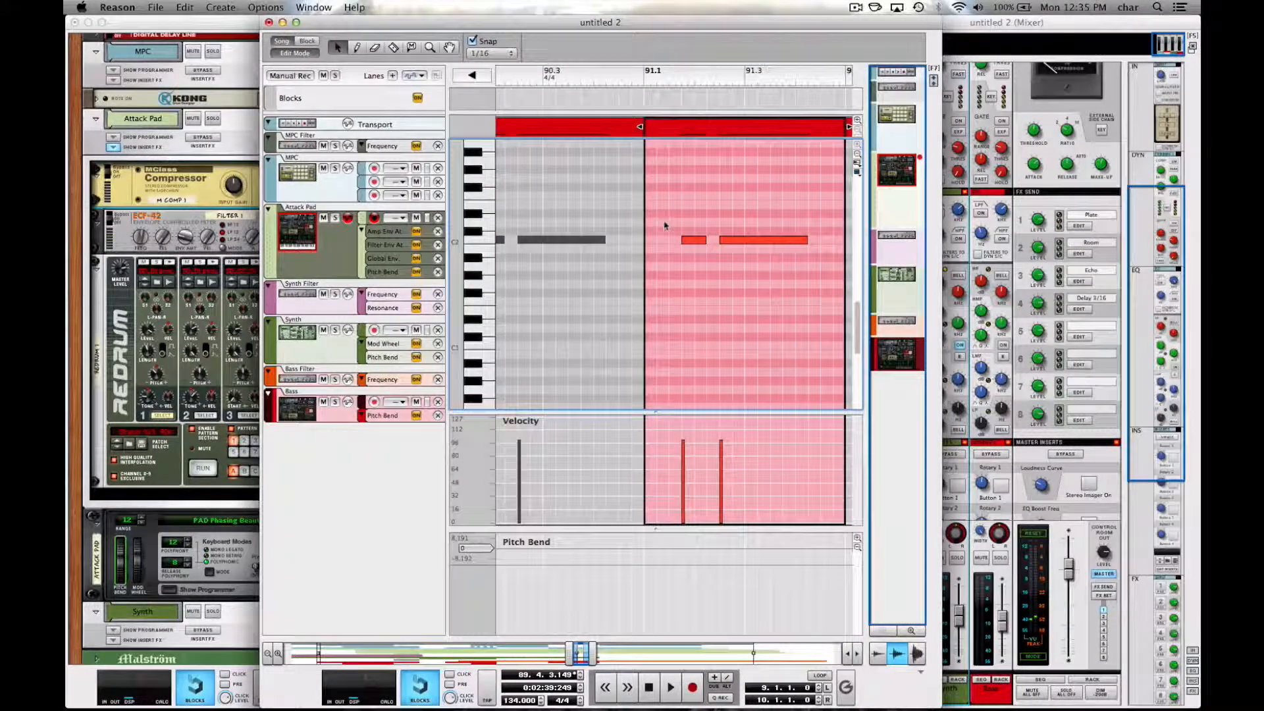
{"action": "left_click_drag", "start_coordinate": [665, 225], "coordinate": [771, 281]}
{"action": "left_click_drag", "start_coordinate": [690, 243], "coordinate": [687, 227]}
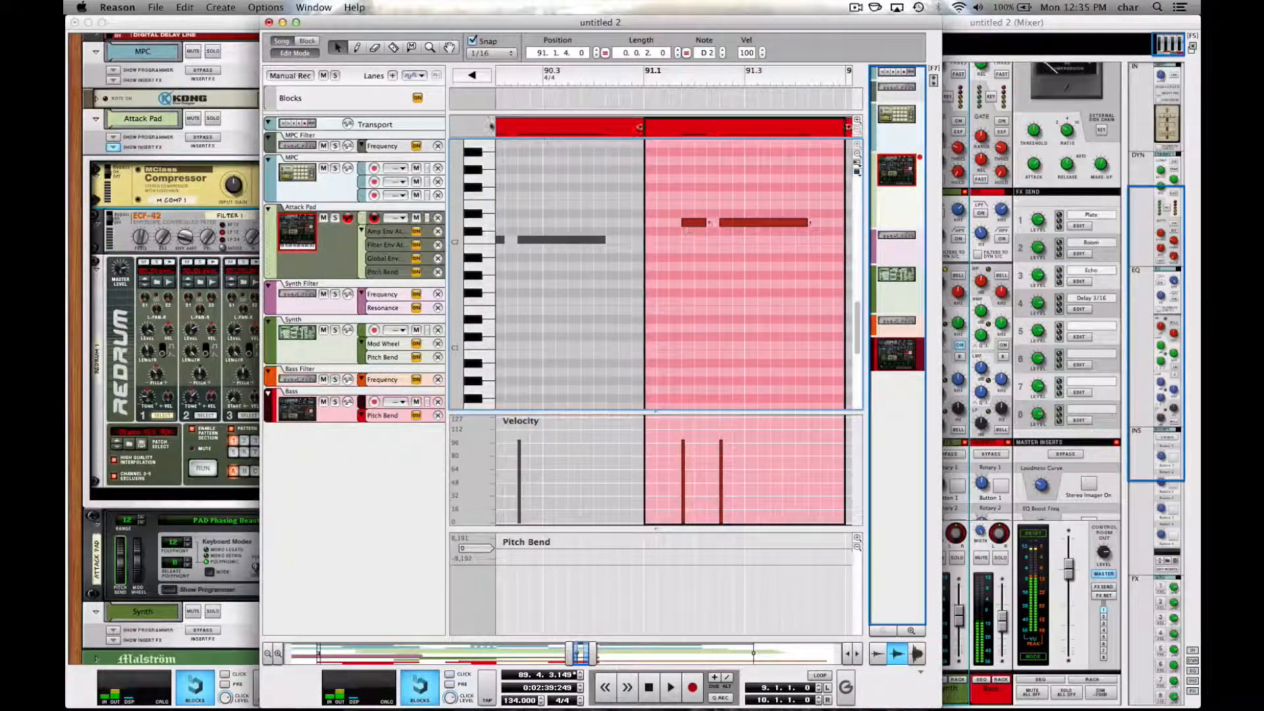
{"action": "left_click", "coordinate": [301, 53]}
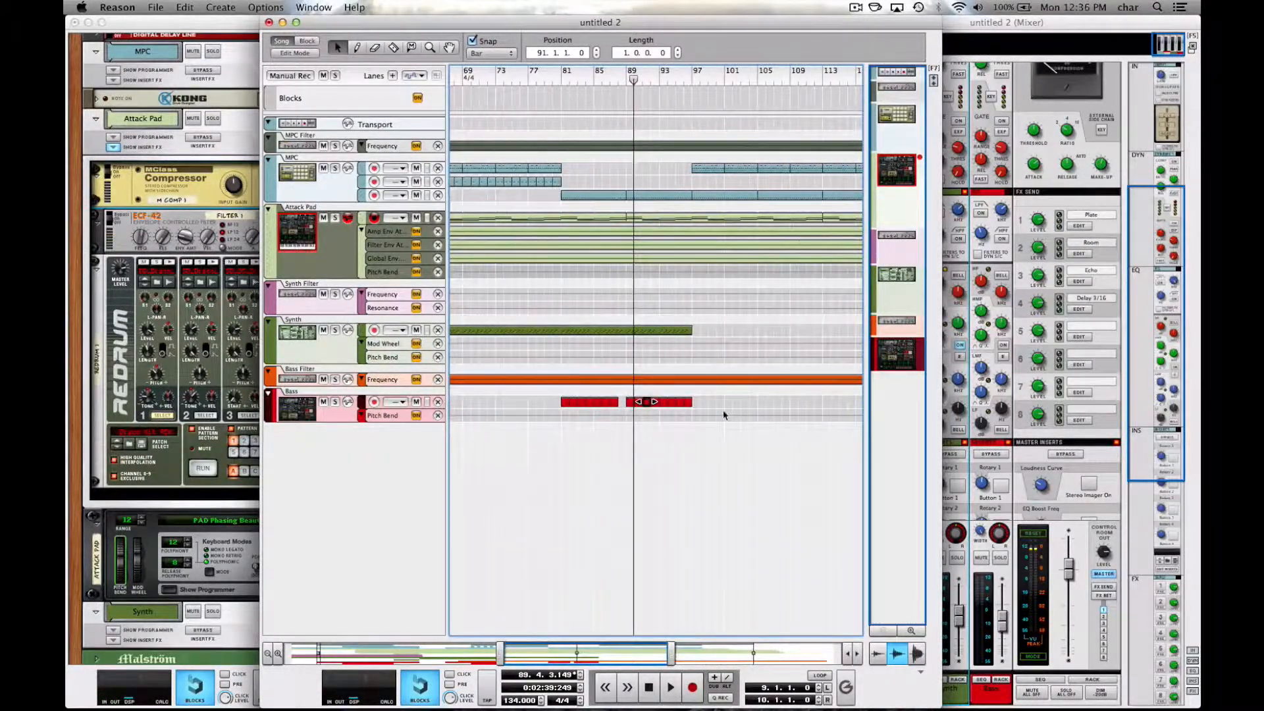
Delete the Bass note clips from bar 93 on, and copy the bar 89–93 clips repeatedly in their place through to bar 113.
{"action": "left_click_drag", "start_coordinate": [712, 397], "coordinate": [628, 397]}
{"action": "key", "text": "Delete"}
{"action": "key", "text": "super+c"}
{"action": "key", "text": "super+v"}
{"action": "key", "text": "super+v"}
{"action": "key", "text": "super+v"}
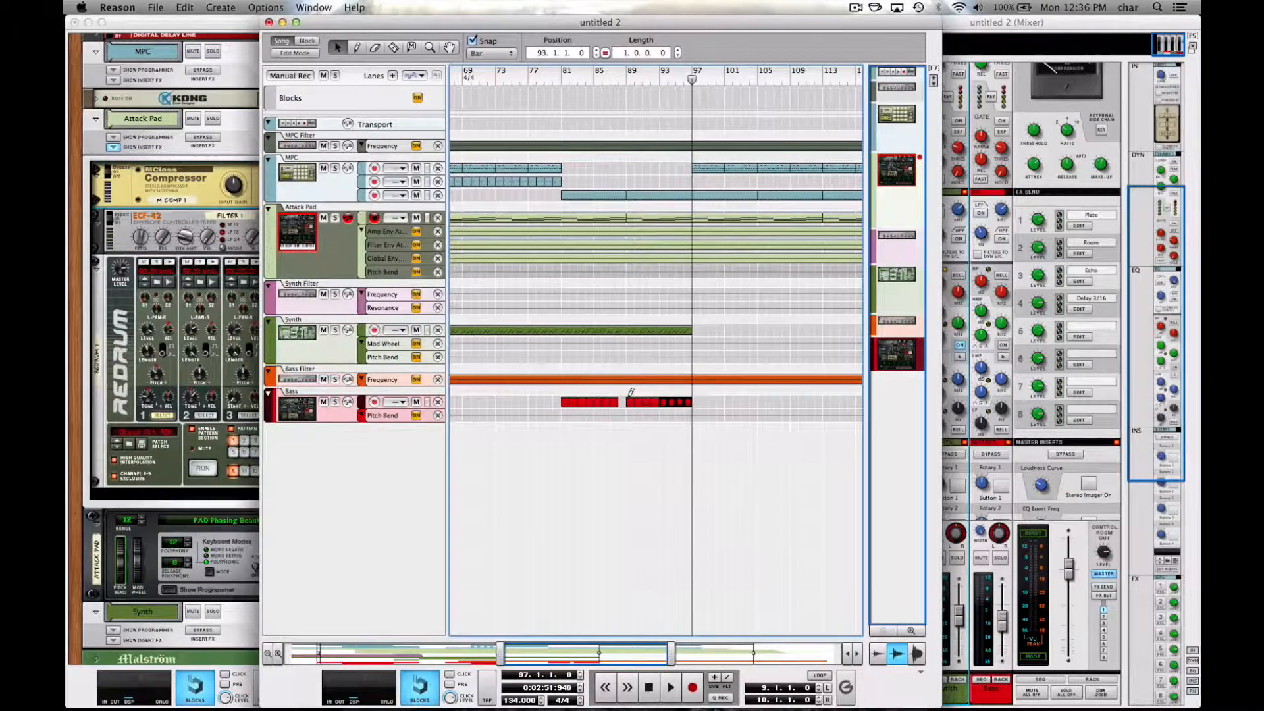
{"action": "key", "text": "super+v"}
{"action": "key", "text": "super+v"}
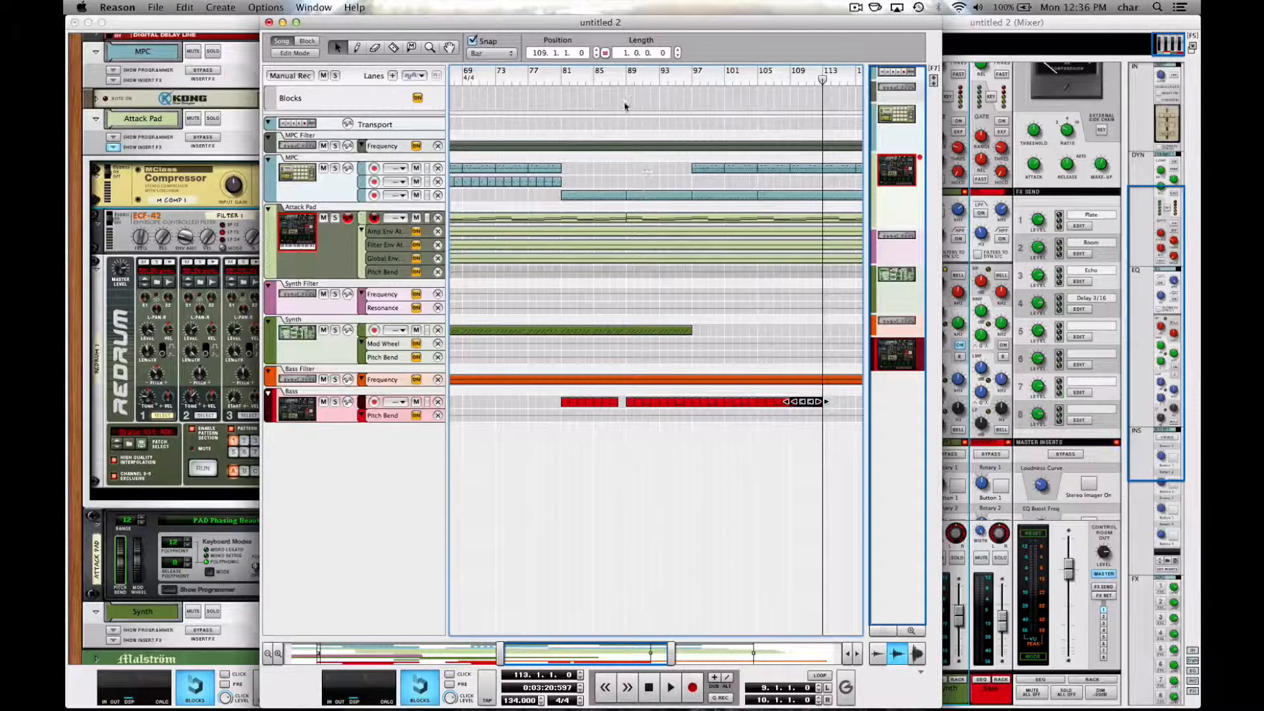
Play the song from bar 81 to check the revised bass section.
{"action": "left_click", "coordinate": [625, 78]}
{"action": "left_click", "coordinate": [564, 79]}
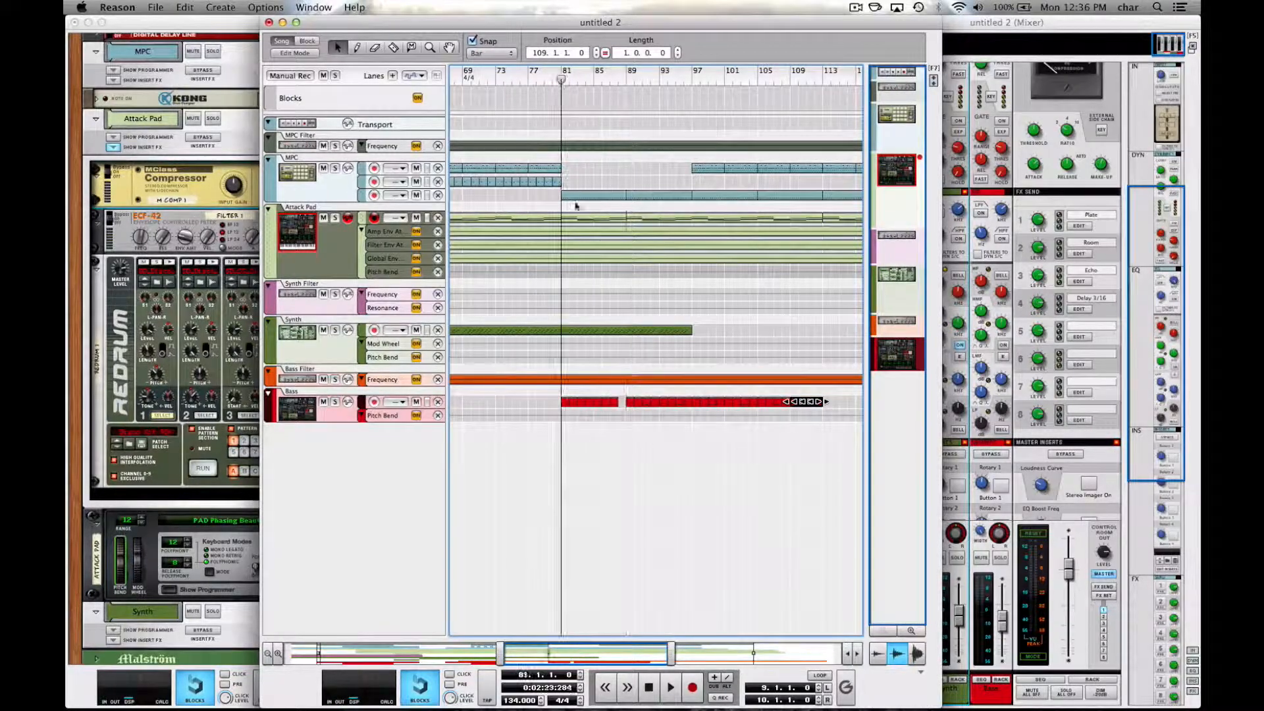
{"action": "key", "text": "space"}
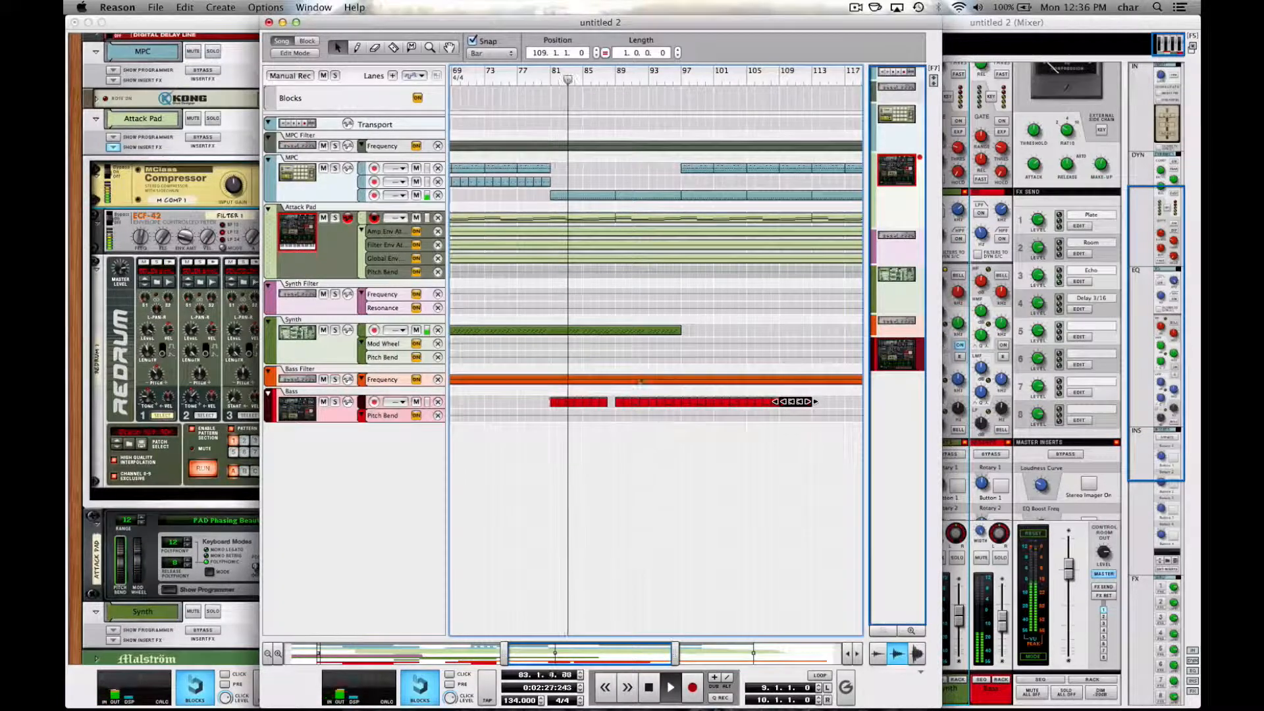
{"action": "left_click", "coordinate": [644, 331]}
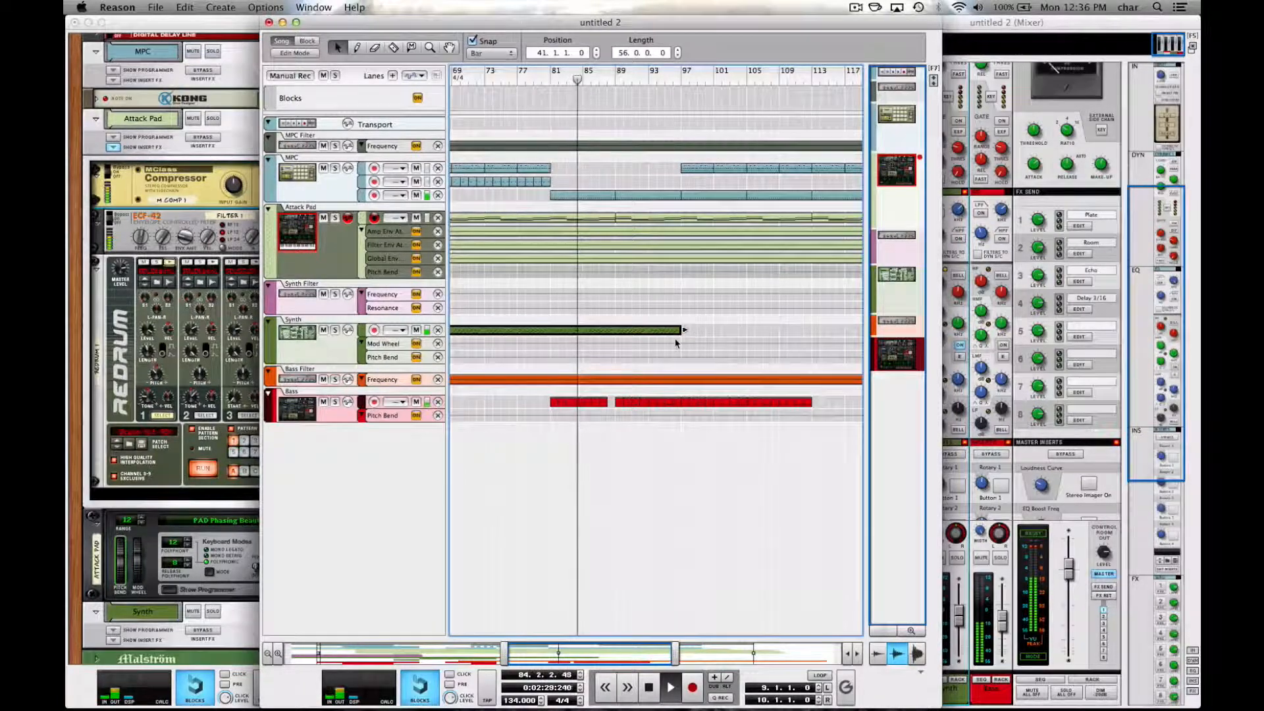
Add an automation point with value 75 at bar 89 in the Bass Filter frequency clip and close the clip.
{"action": "double_click", "coordinate": [629, 380]}
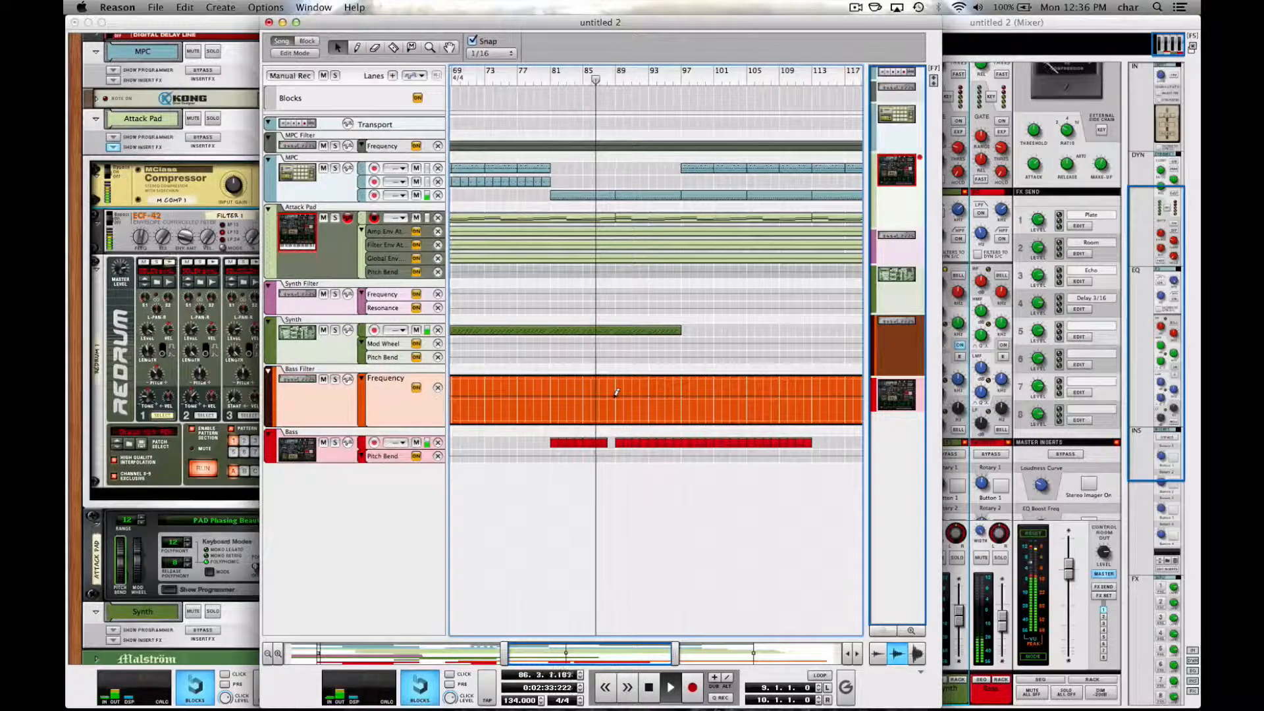
{"action": "left_click", "coordinate": [614, 395]}
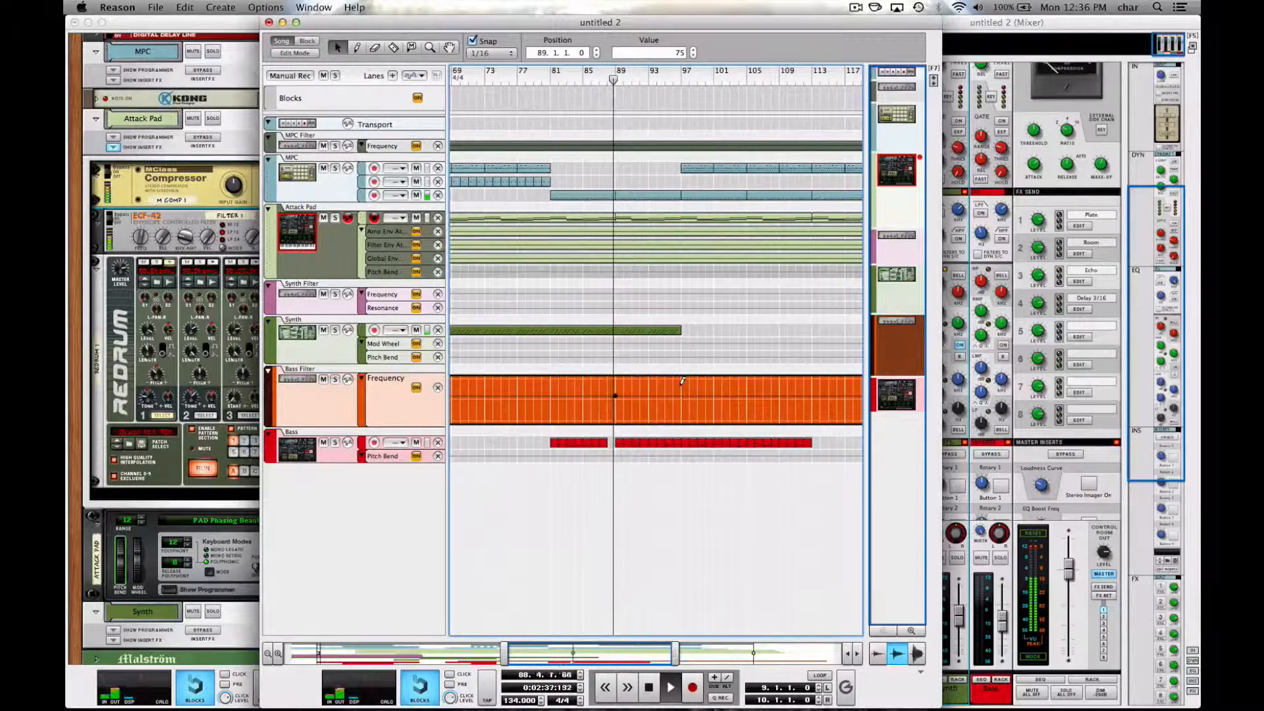
{"action": "left_click", "coordinate": [739, 338]}
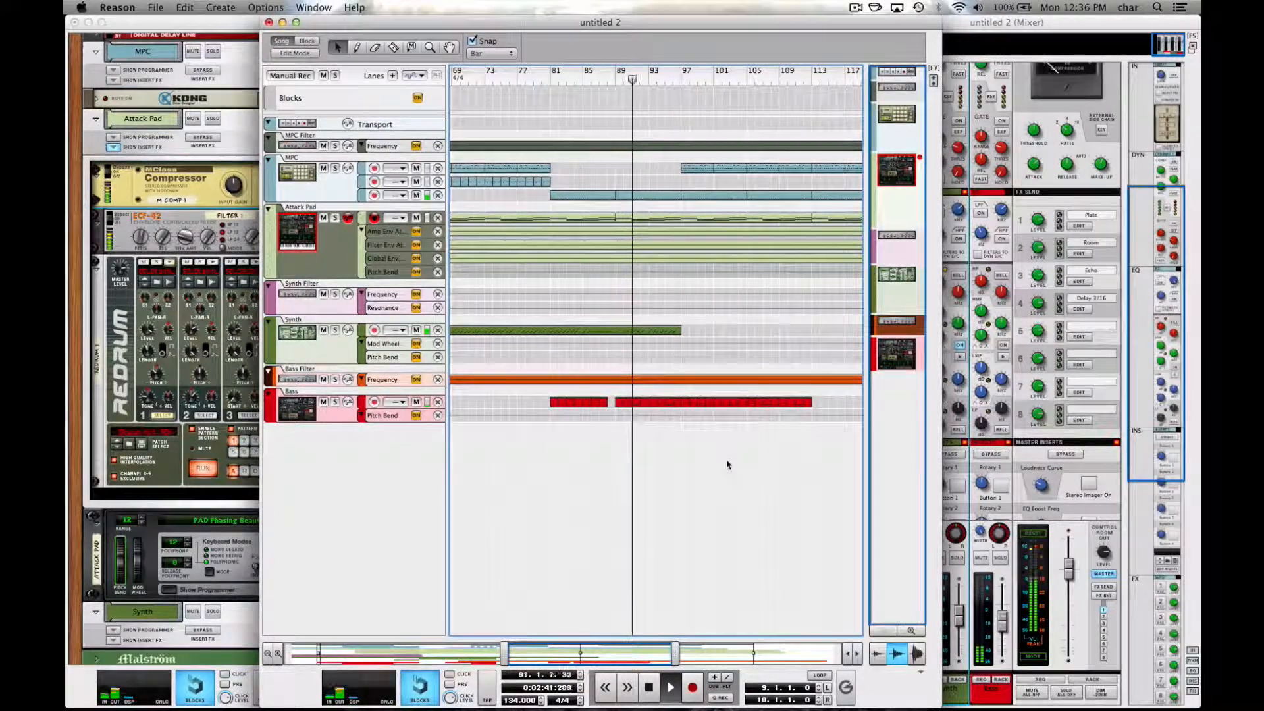
Lower the Bass channel's level slightly in the mixer during playback and return to the sequencer.
{"action": "scroll", "coordinate": [726, 464], "scroll_direction": "right", "scroll_amount": 4}
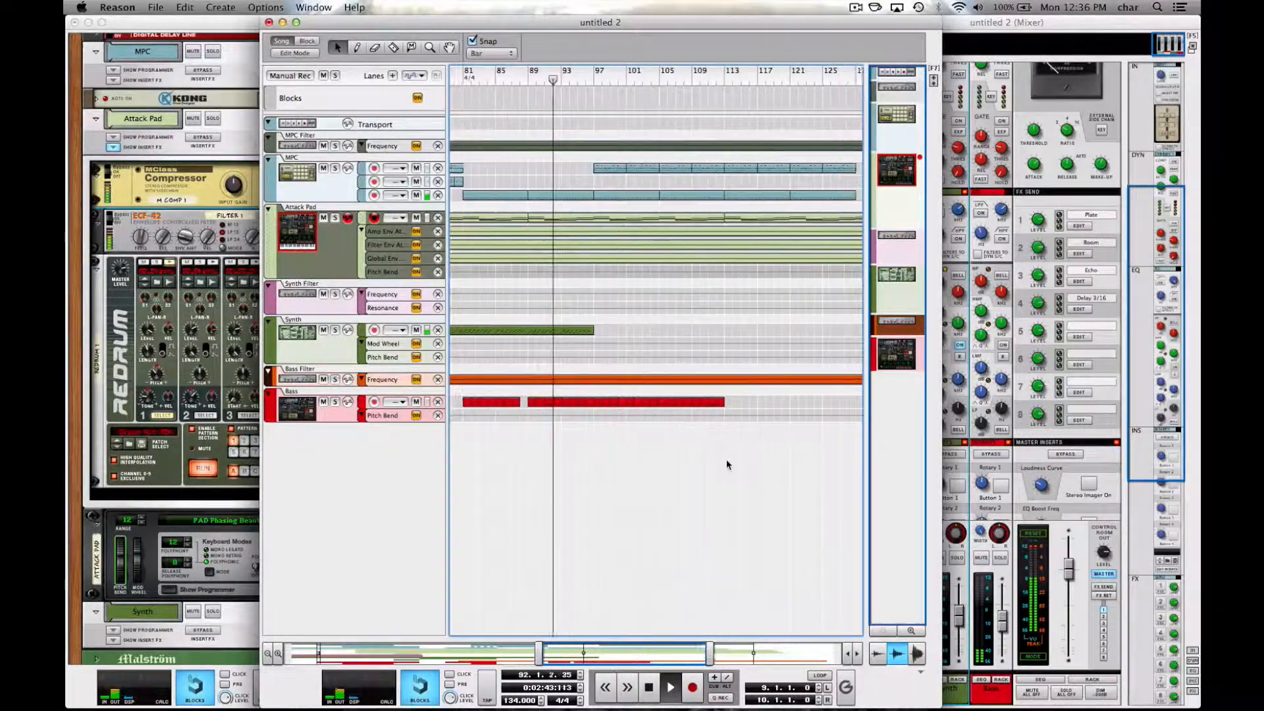
{"action": "left_click", "coordinate": [982, 703]}
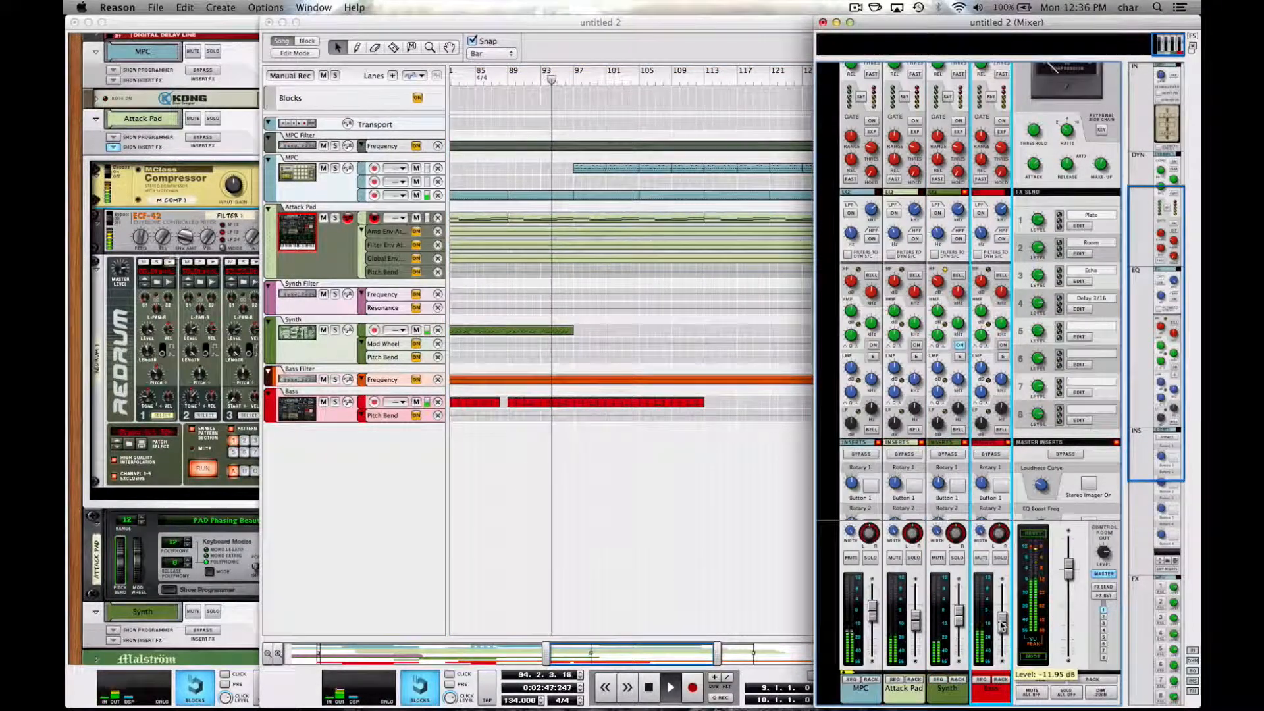
{"action": "left_click_drag", "start_coordinate": [1002, 627], "coordinate": [1002, 632]}
{"action": "left_click", "coordinate": [741, 537]}
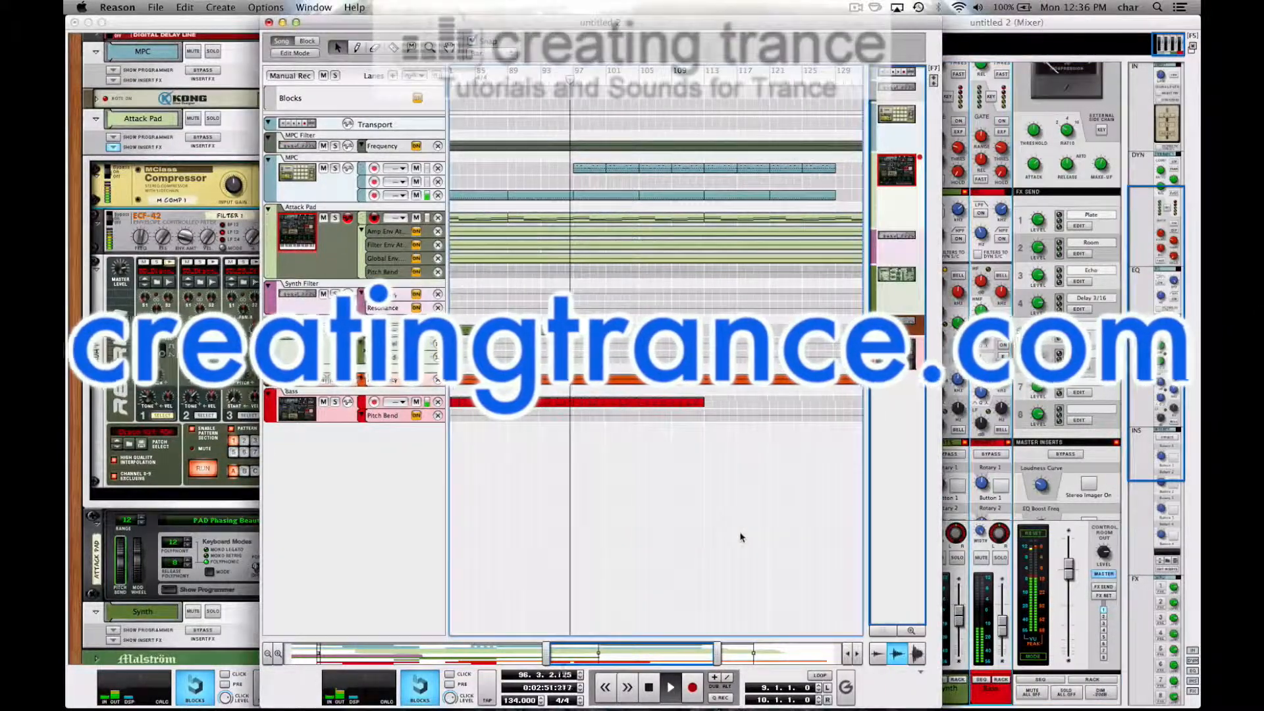